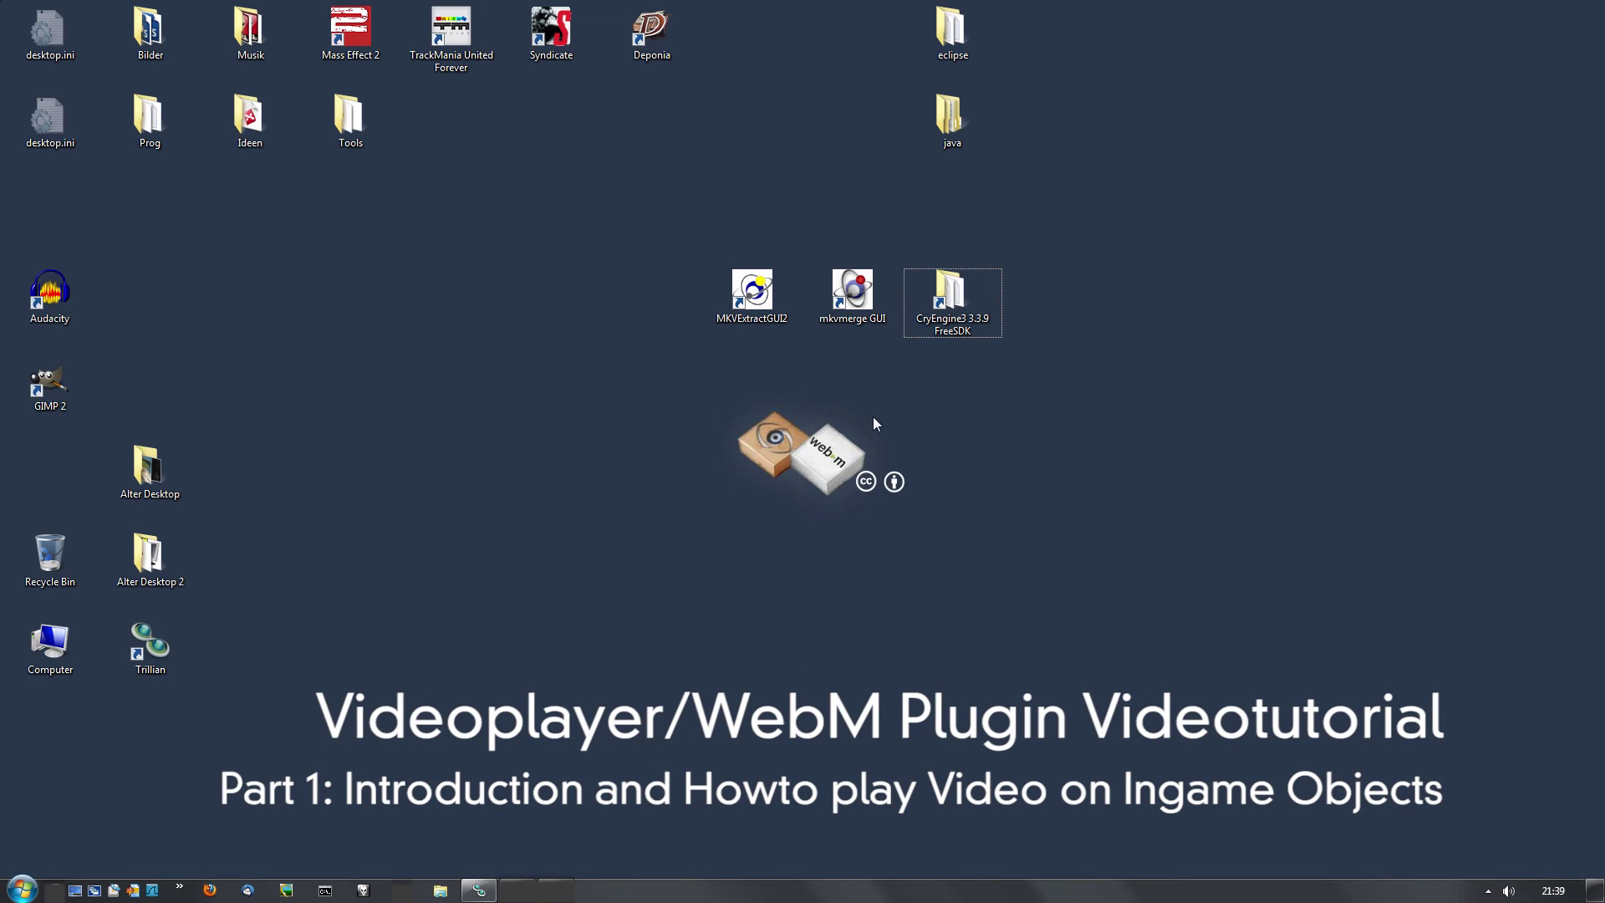
Open the CryEngine3 3.3.9 FreeSDK folder from the desktop, then shrink and reposition its window.
{"action": "double_click", "coordinate": [941, 333]}
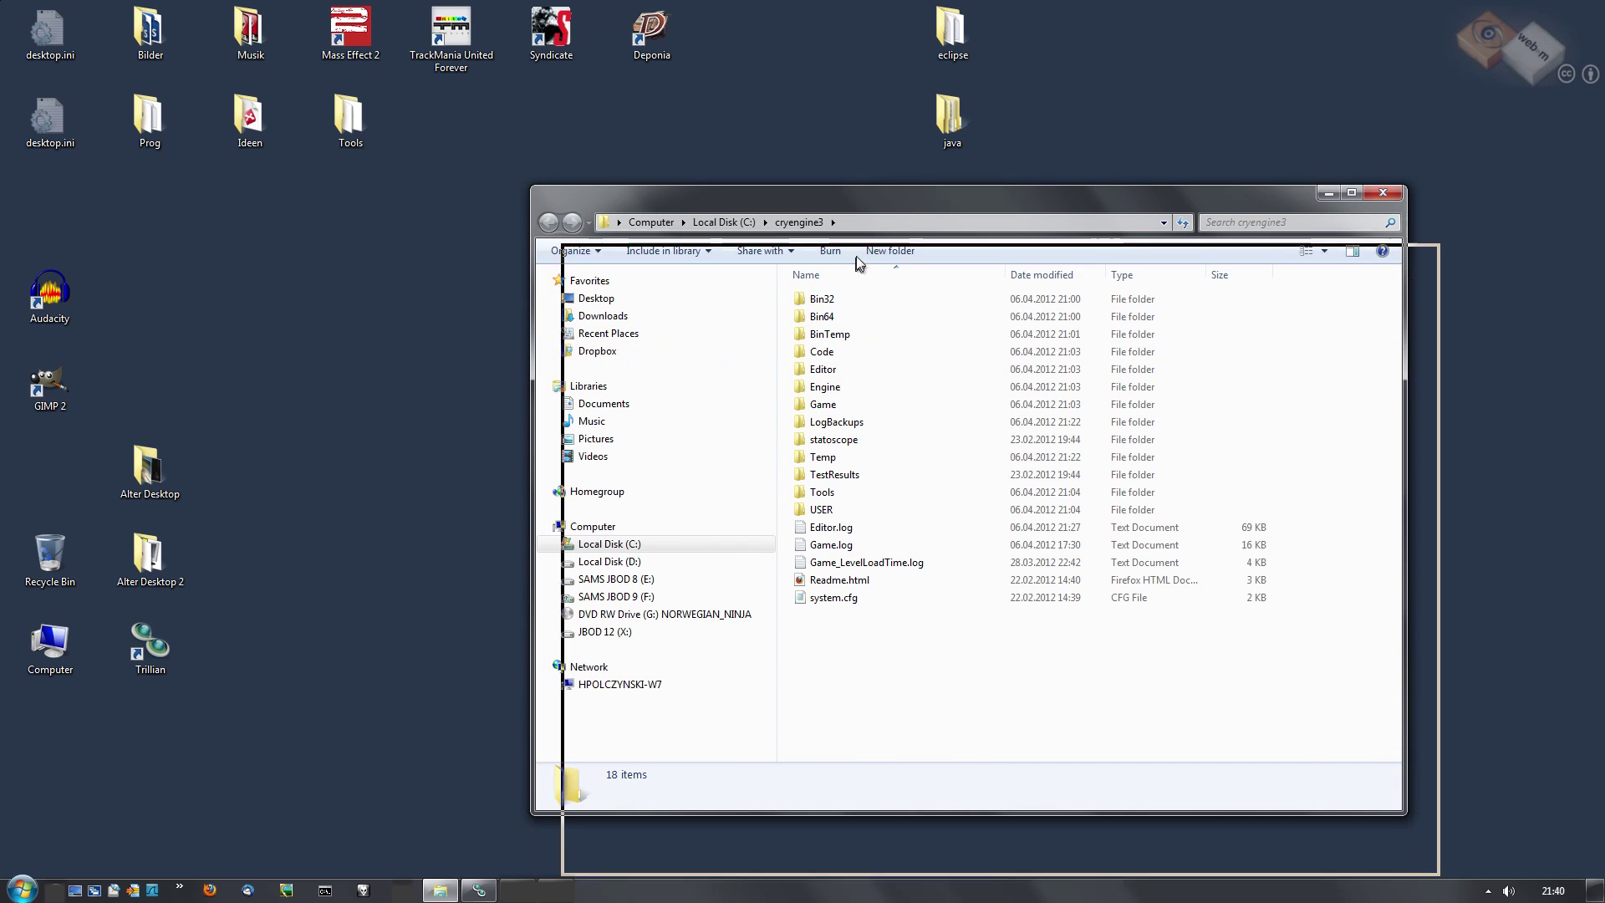
{"action": "left_click_drag", "start_coordinate": [857, 255], "coordinate": [862, 240]}
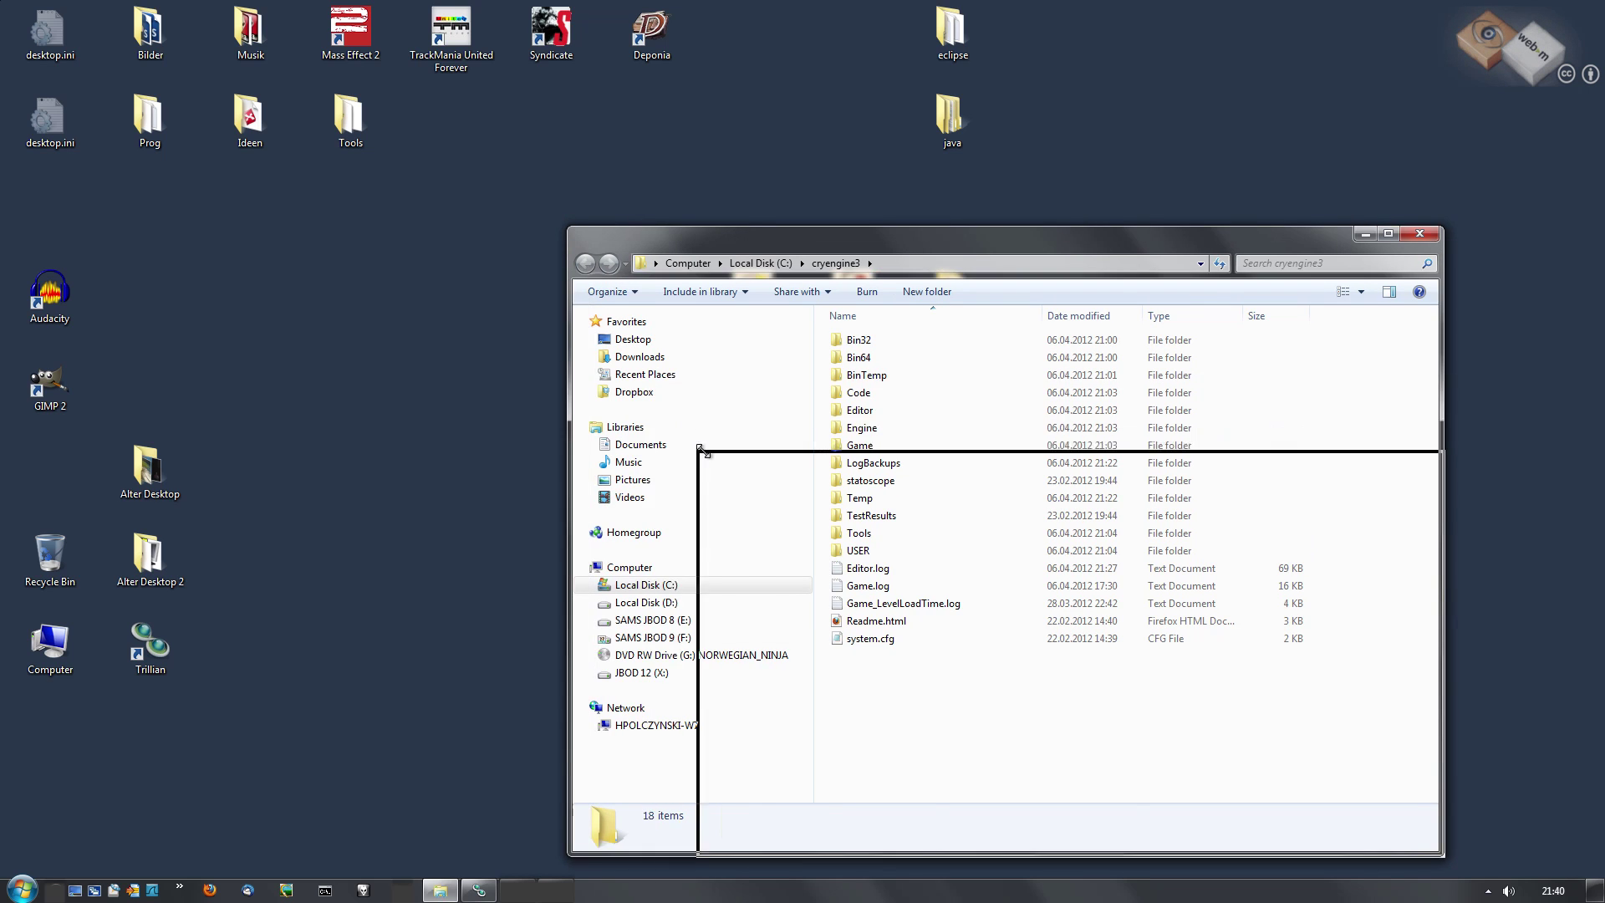
{"action": "left_click_drag", "start_coordinate": [571, 226], "coordinate": [701, 451]}
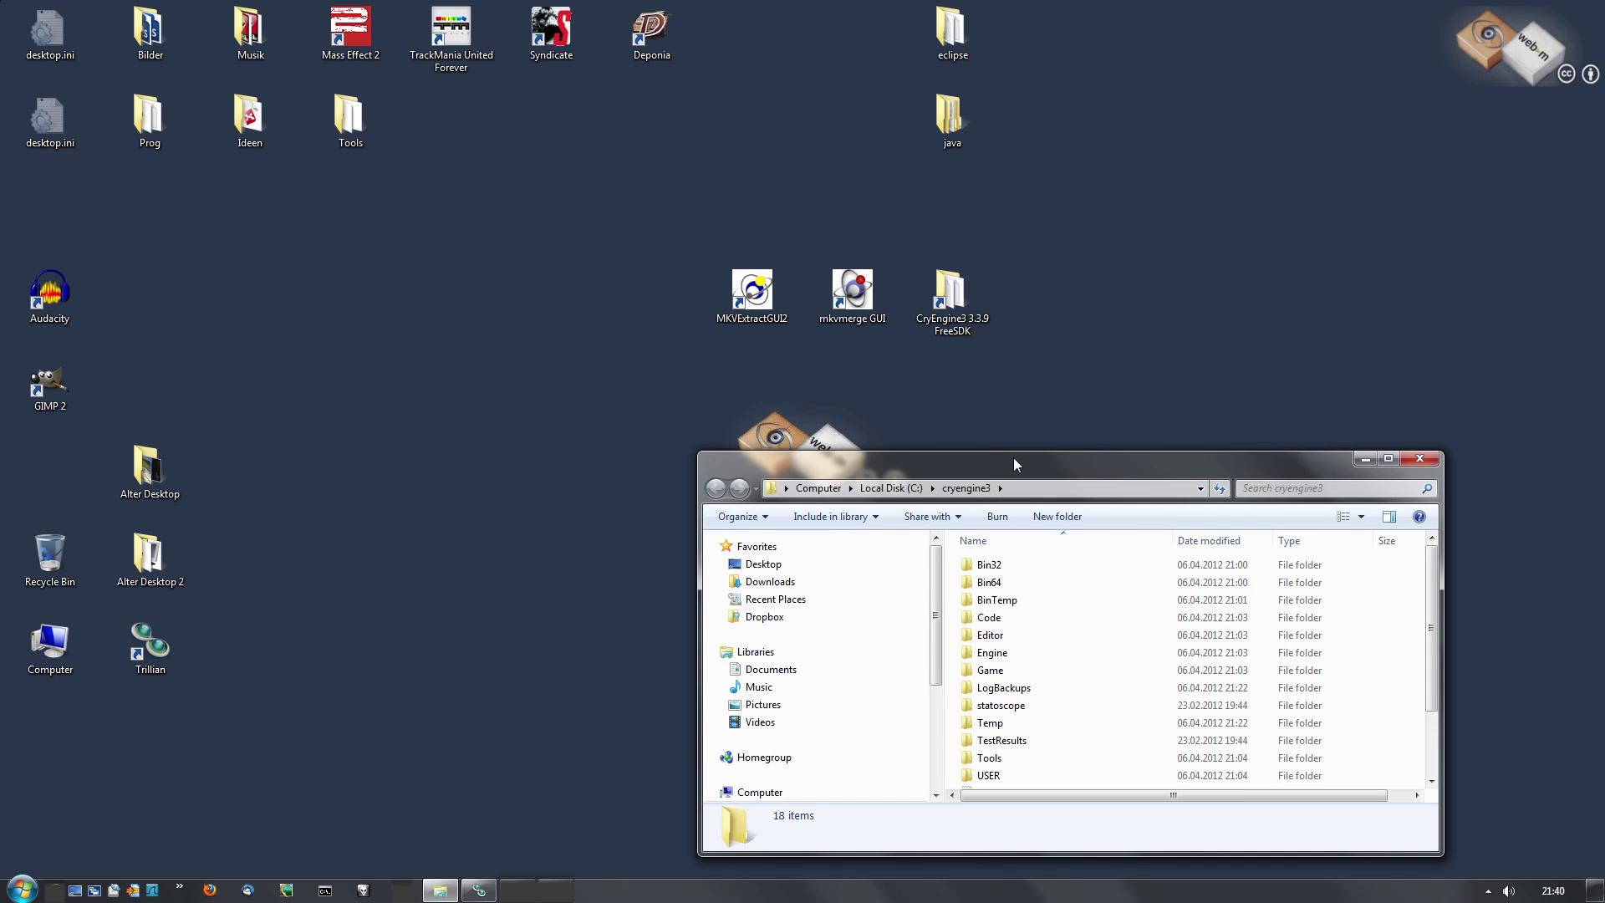
{"action": "left_click_drag", "start_coordinate": [1013, 453], "coordinate": [1041, 356]}
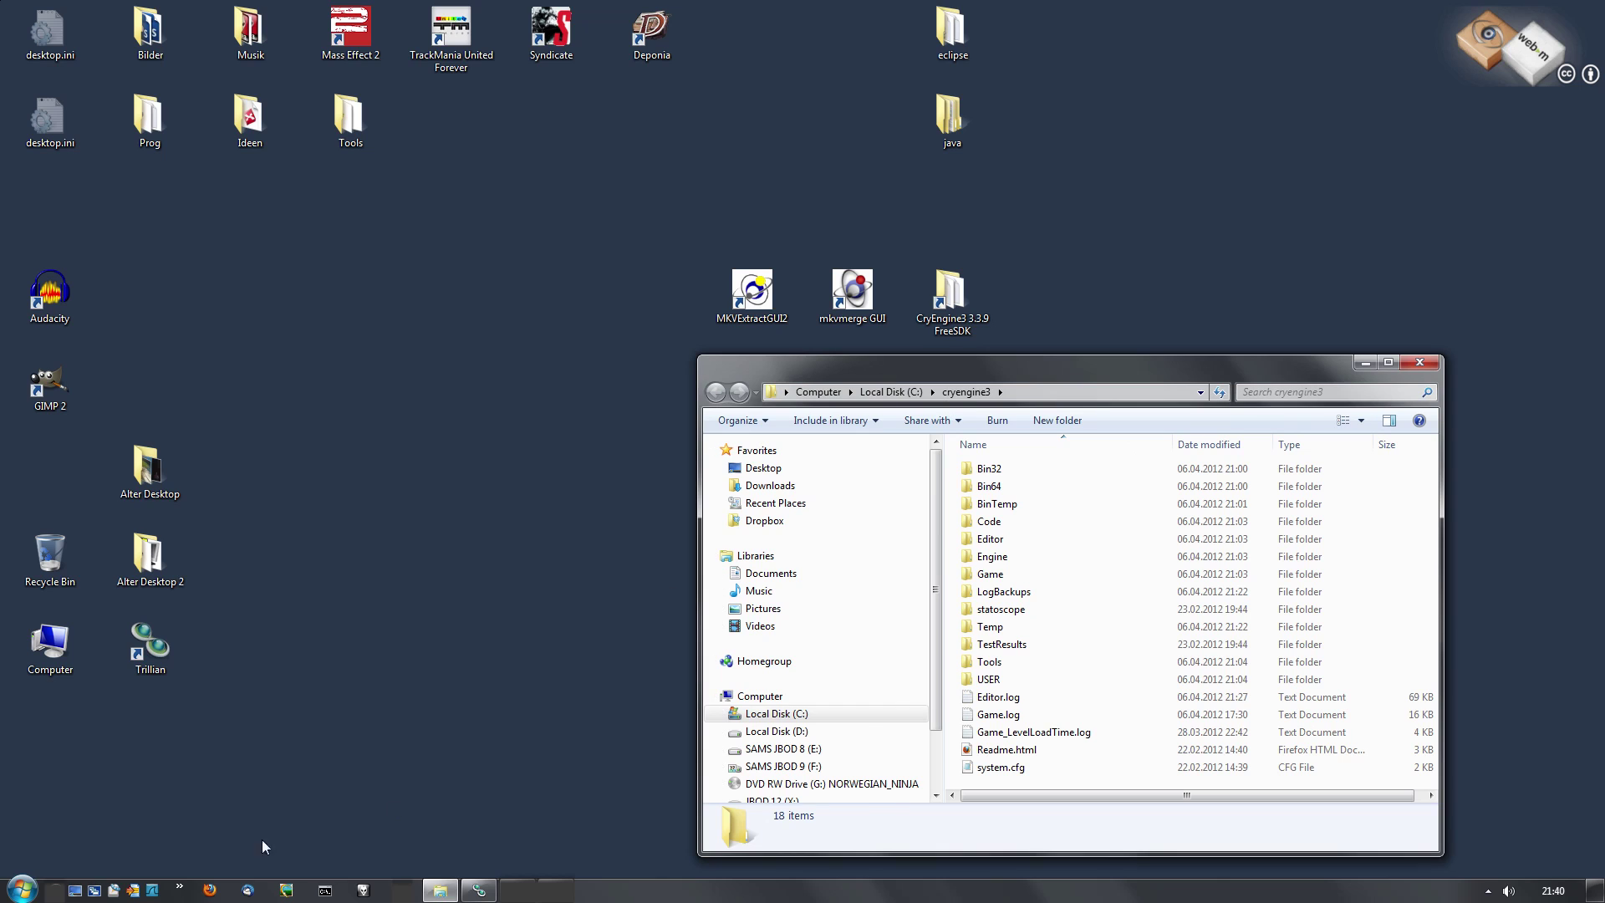
Switch to Firefox, load crydev.net in a widened window and go to the site's Projects section.
{"action": "left_click", "coordinate": [209, 890]}
{"action": "type", "text": "crydev.net"}
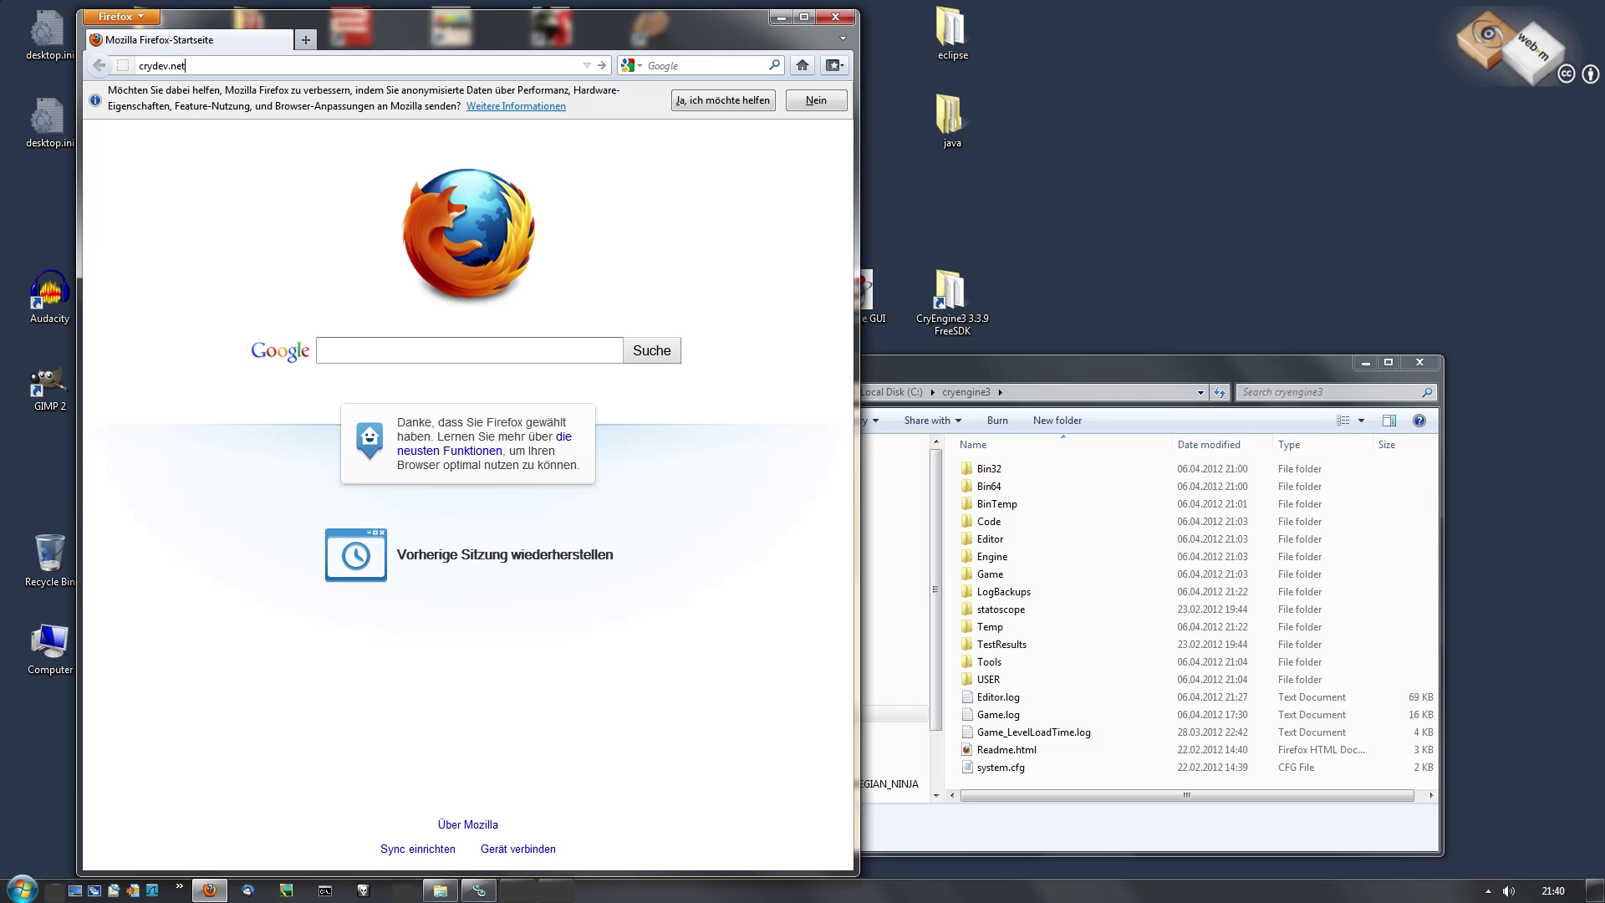
{"action": "key", "text": "Return"}
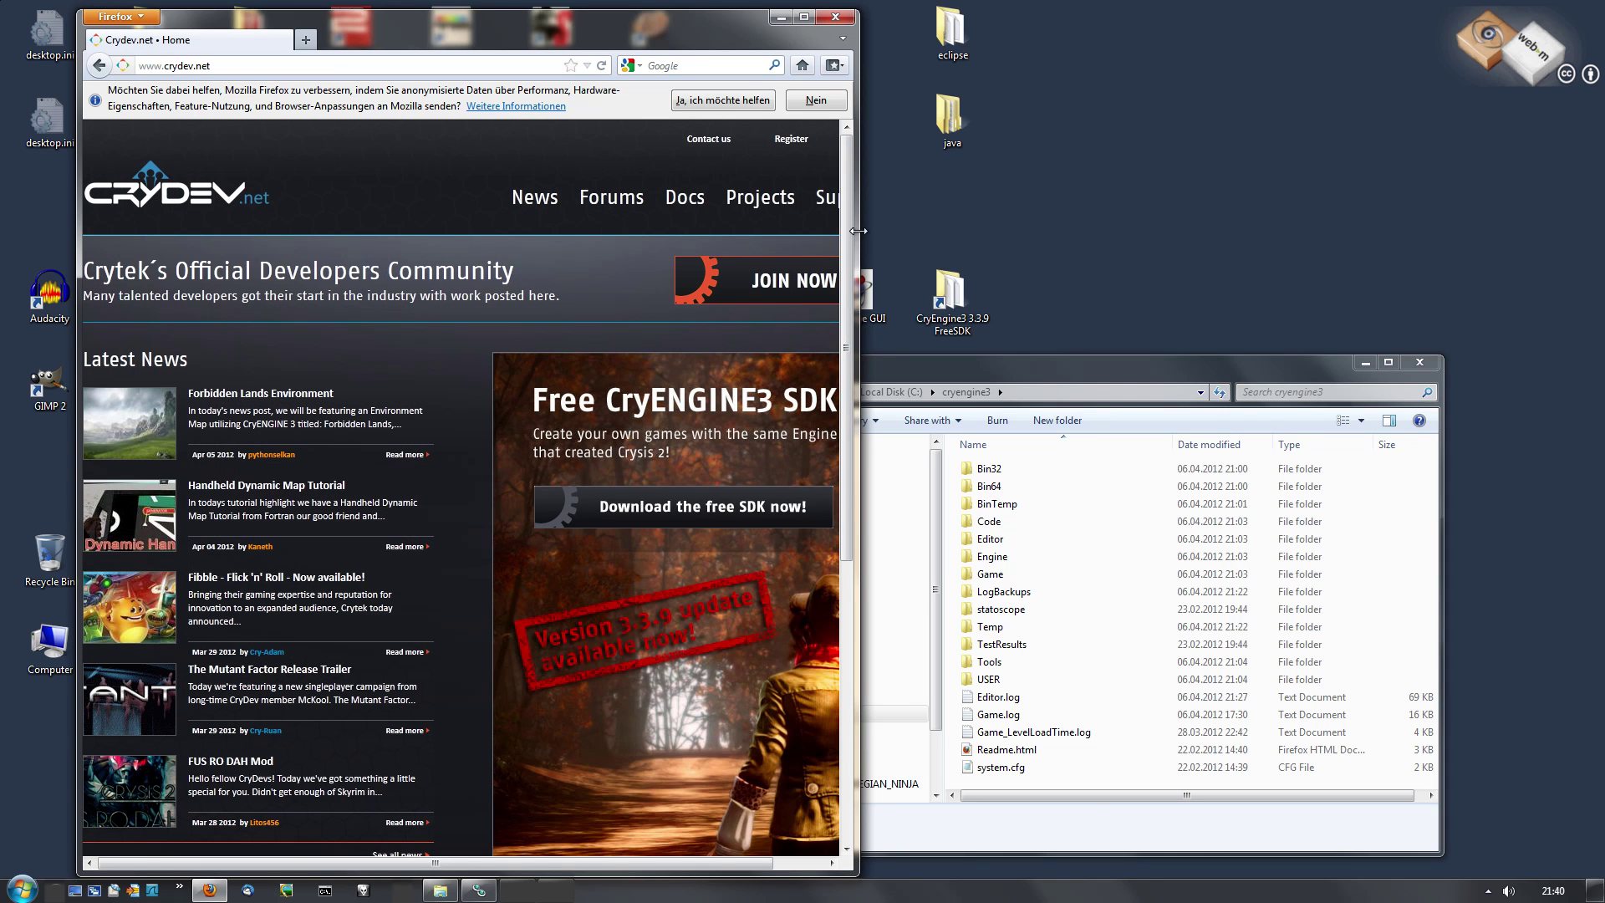
{"action": "left_click_drag", "start_coordinate": [859, 232], "coordinate": [1083, 231]}
{"action": "left_click", "coordinate": [850, 206]}
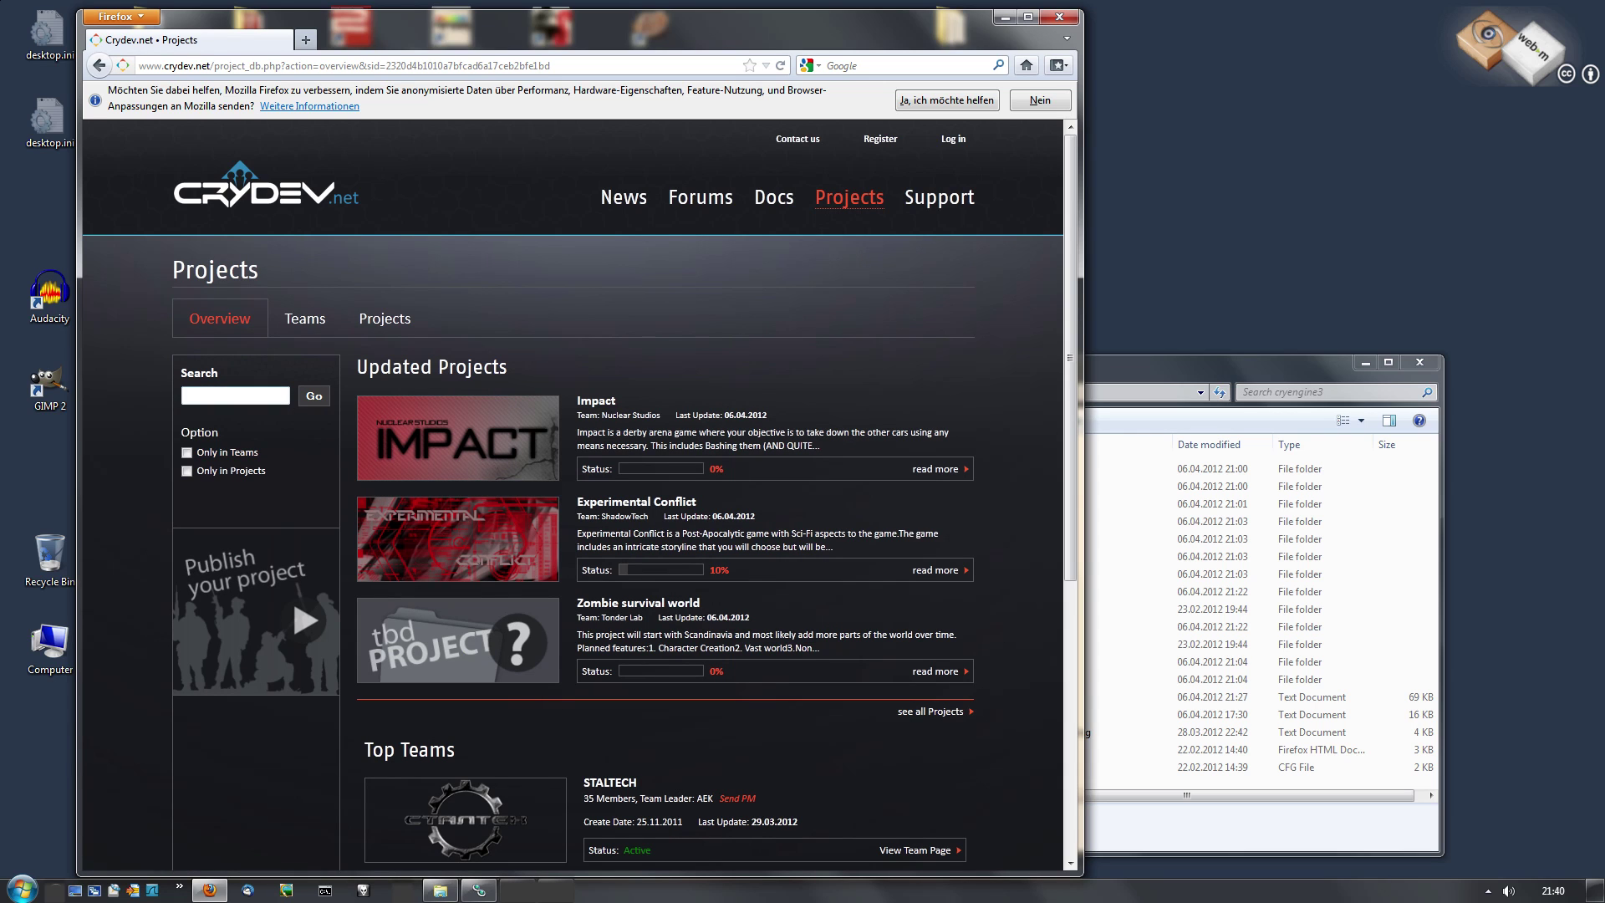
Search the projects for "videoplayer" and open the Videoplayer WebM Plugin project page.
{"action": "type", "text": "videoplayer"}
{"action": "key", "text": "Return"}
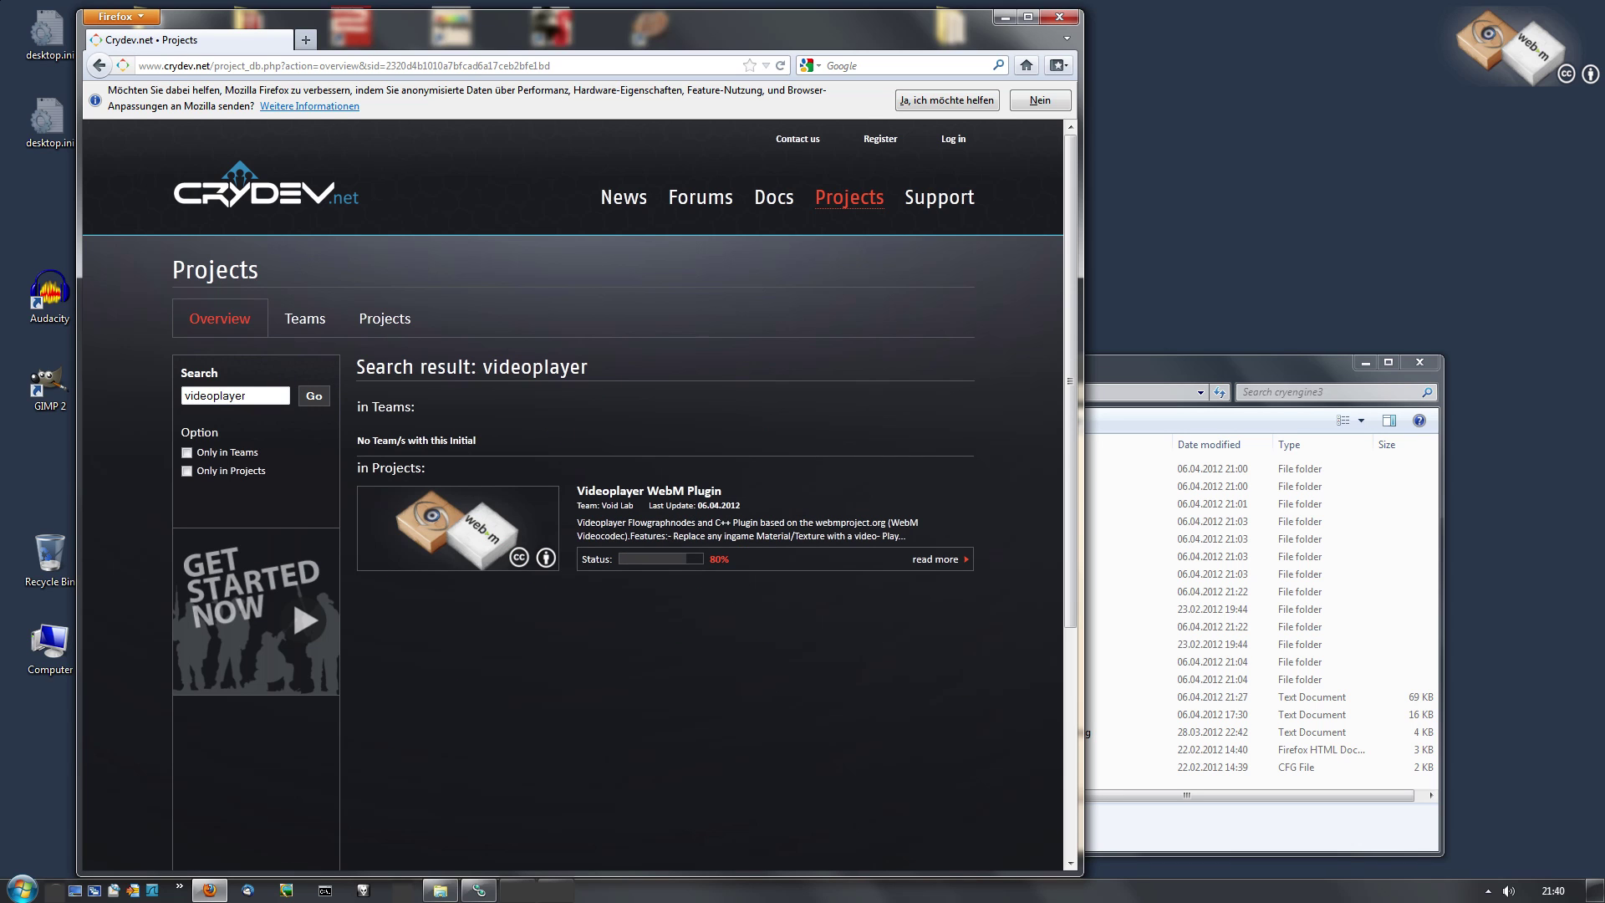
{"action": "left_click", "coordinate": [657, 492]}
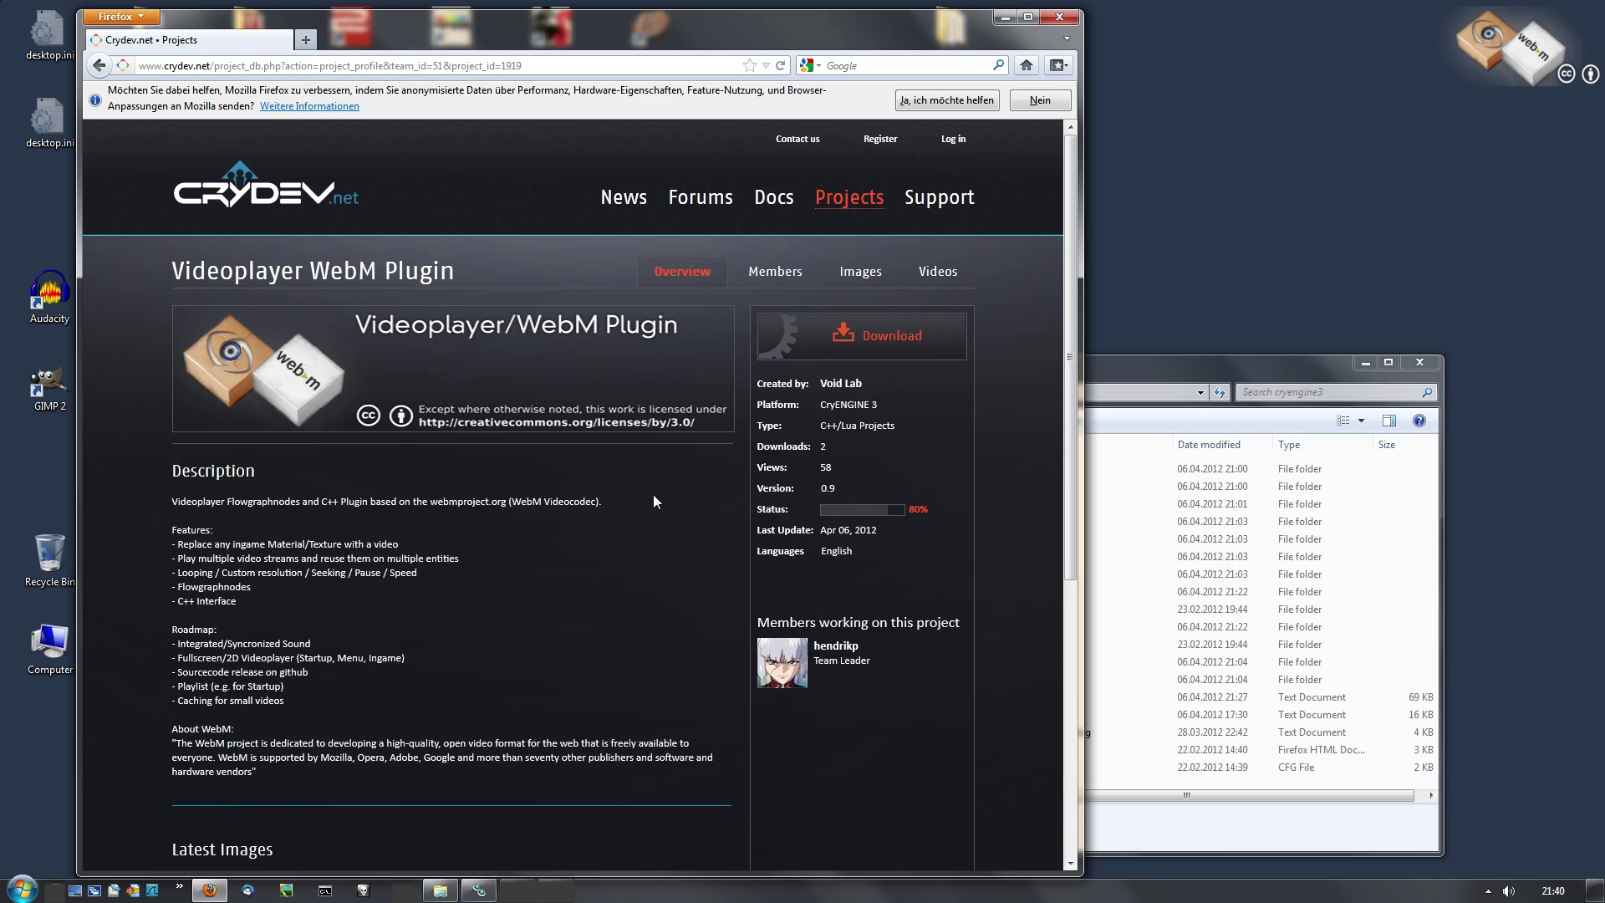
Download 1919_Plugin_Videoplayer_0_9.zip to open in WinRAR, dismiss the licence reminder and clear the browser's download list.
{"action": "left_click", "coordinate": [886, 342]}
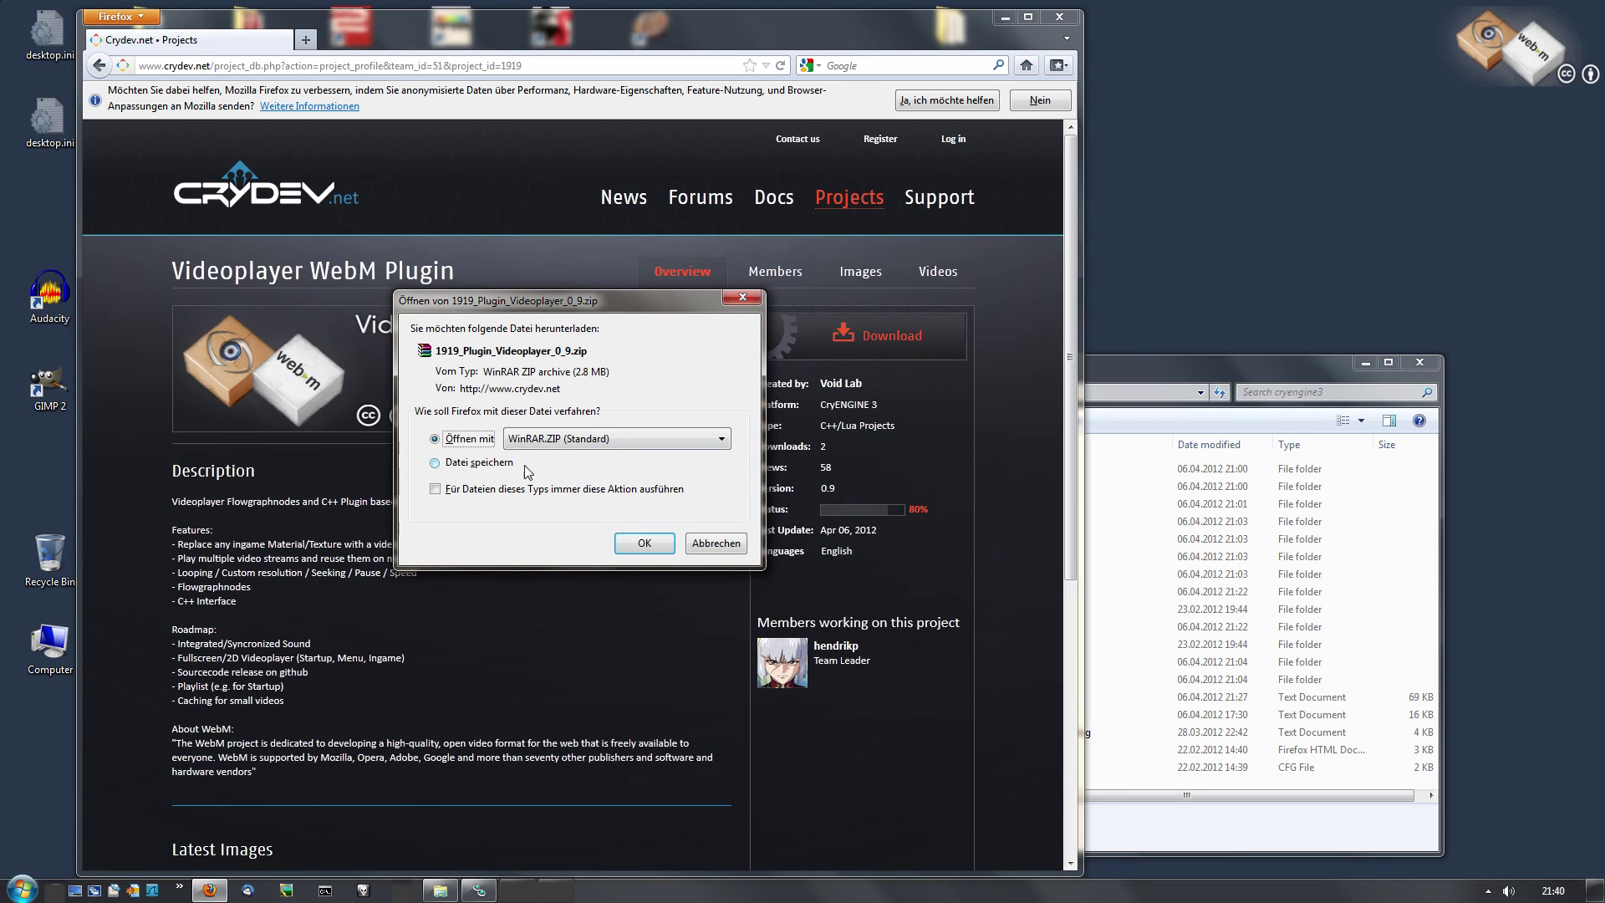
{"action": "left_click", "coordinate": [635, 543]}
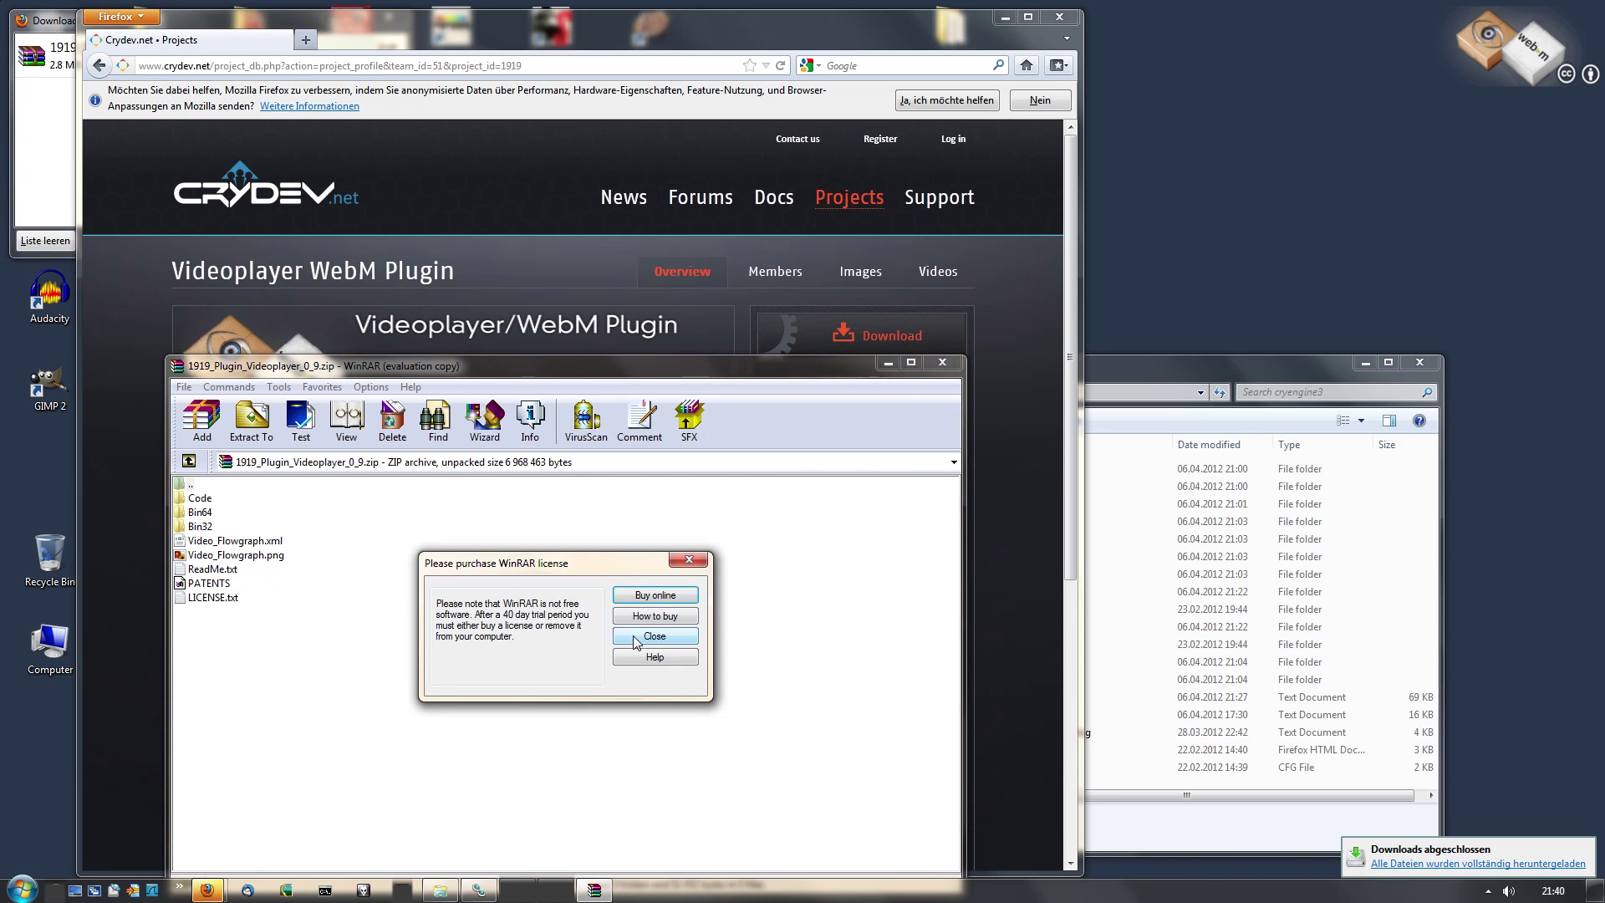
{"action": "left_click", "coordinate": [655, 637]}
{"action": "left_click", "coordinate": [58, 171]}
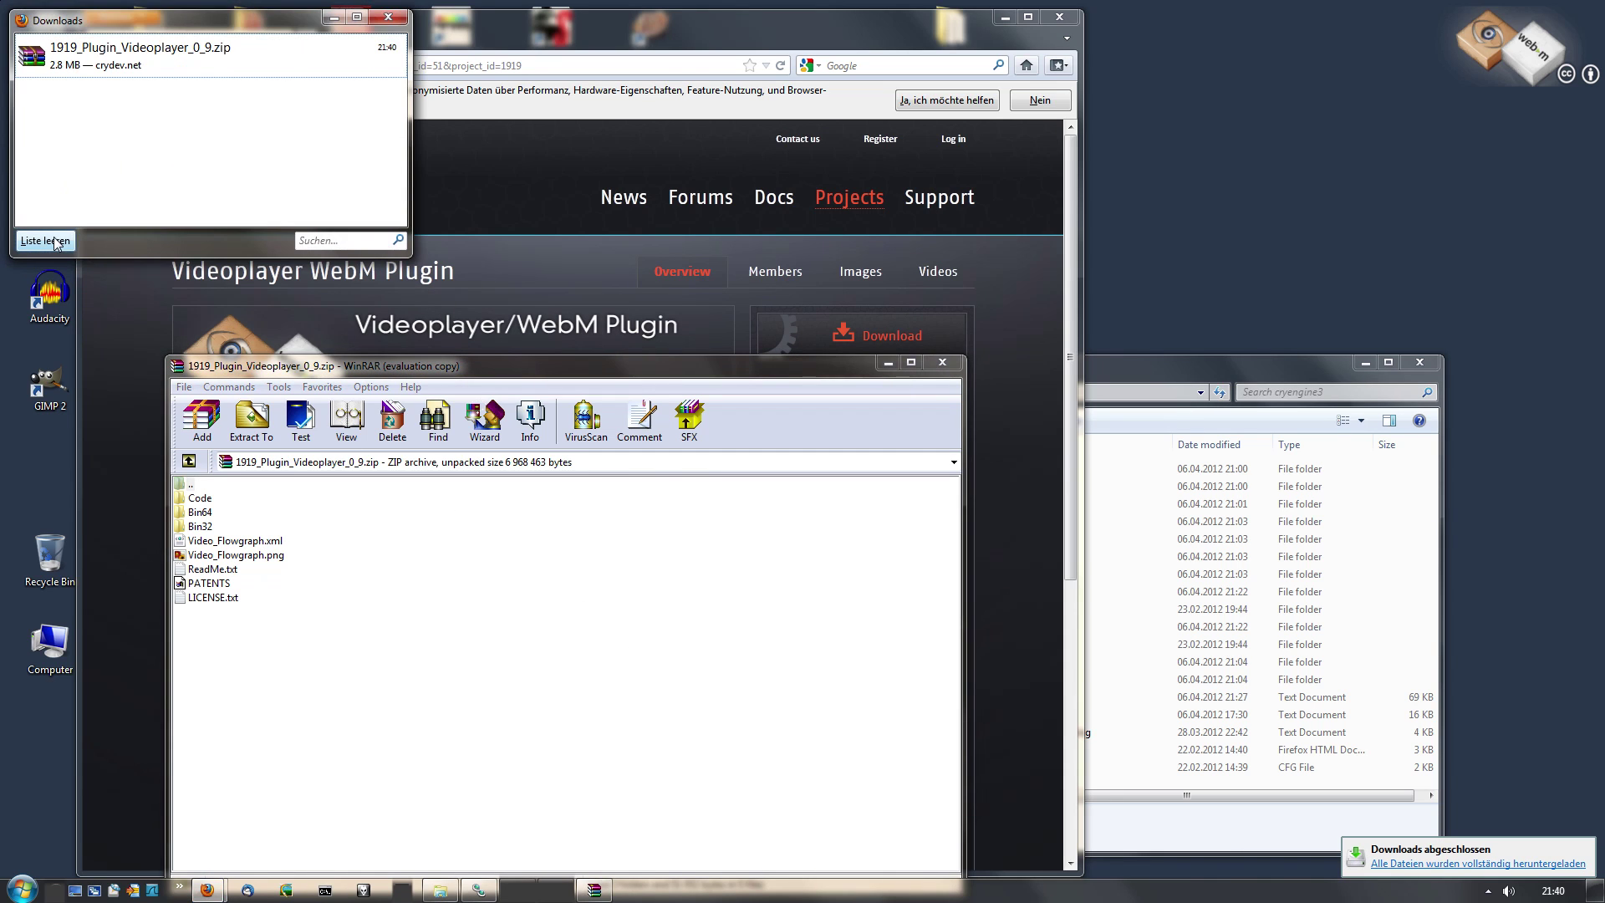
{"action": "left_click", "coordinate": [57, 242]}
{"action": "left_click_drag", "start_coordinate": [390, 370], "coordinate": [380, 260]}
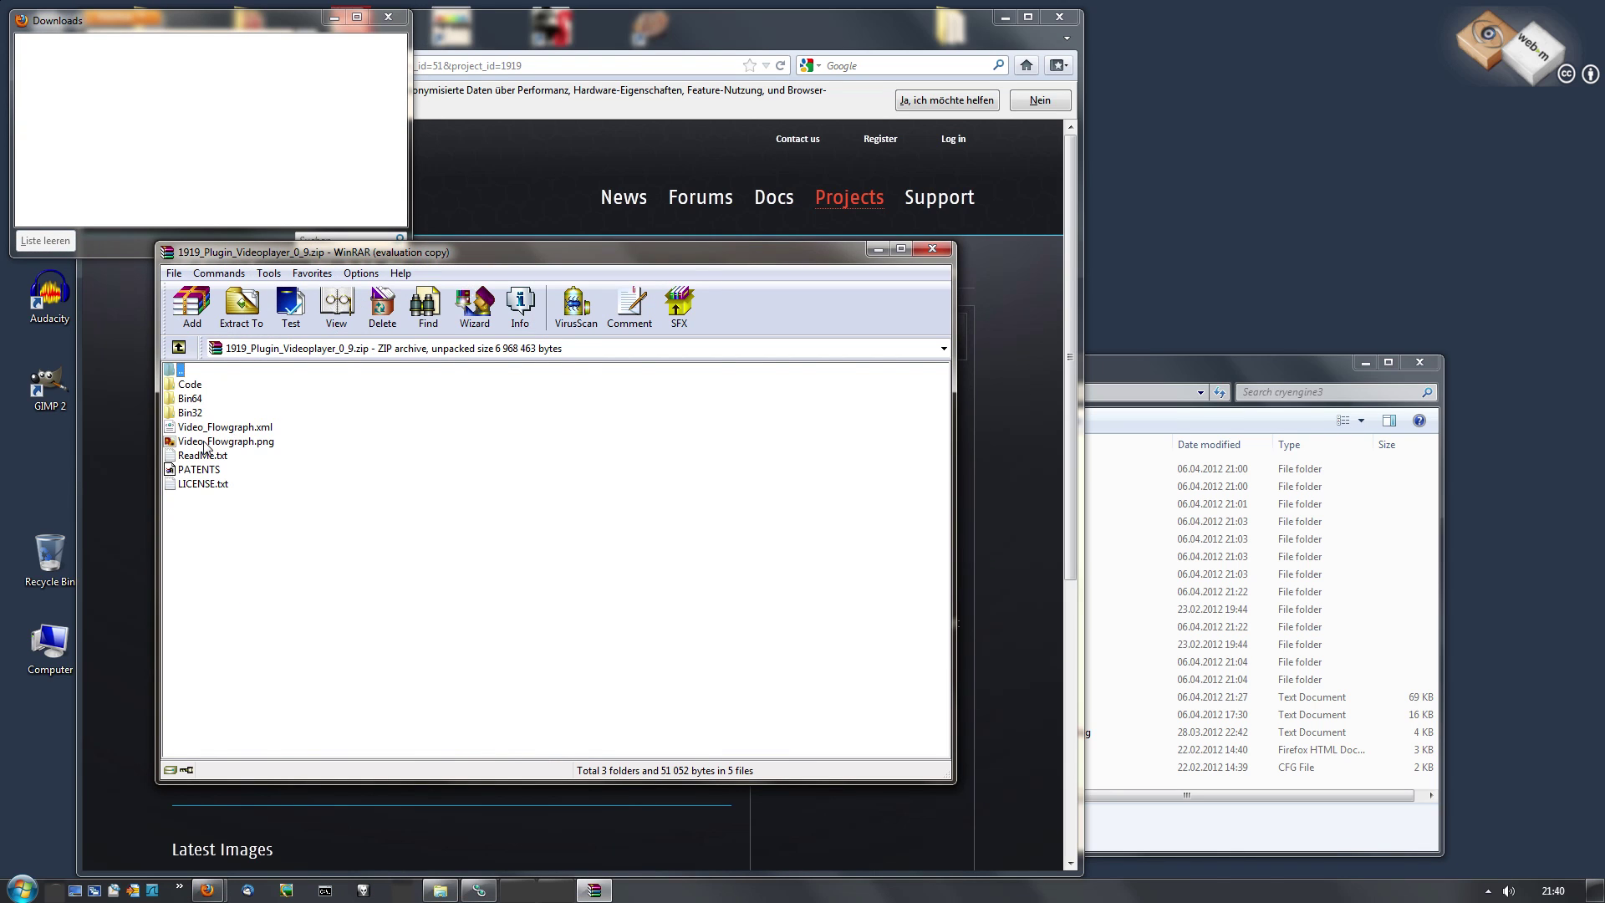
Extract Bin64, Bin32 and Video_Flowgraph.xml from the archive into the cryengine3 folder, merging existing folders, and close WinRAR.
{"action": "left_click", "coordinate": [190, 384]}
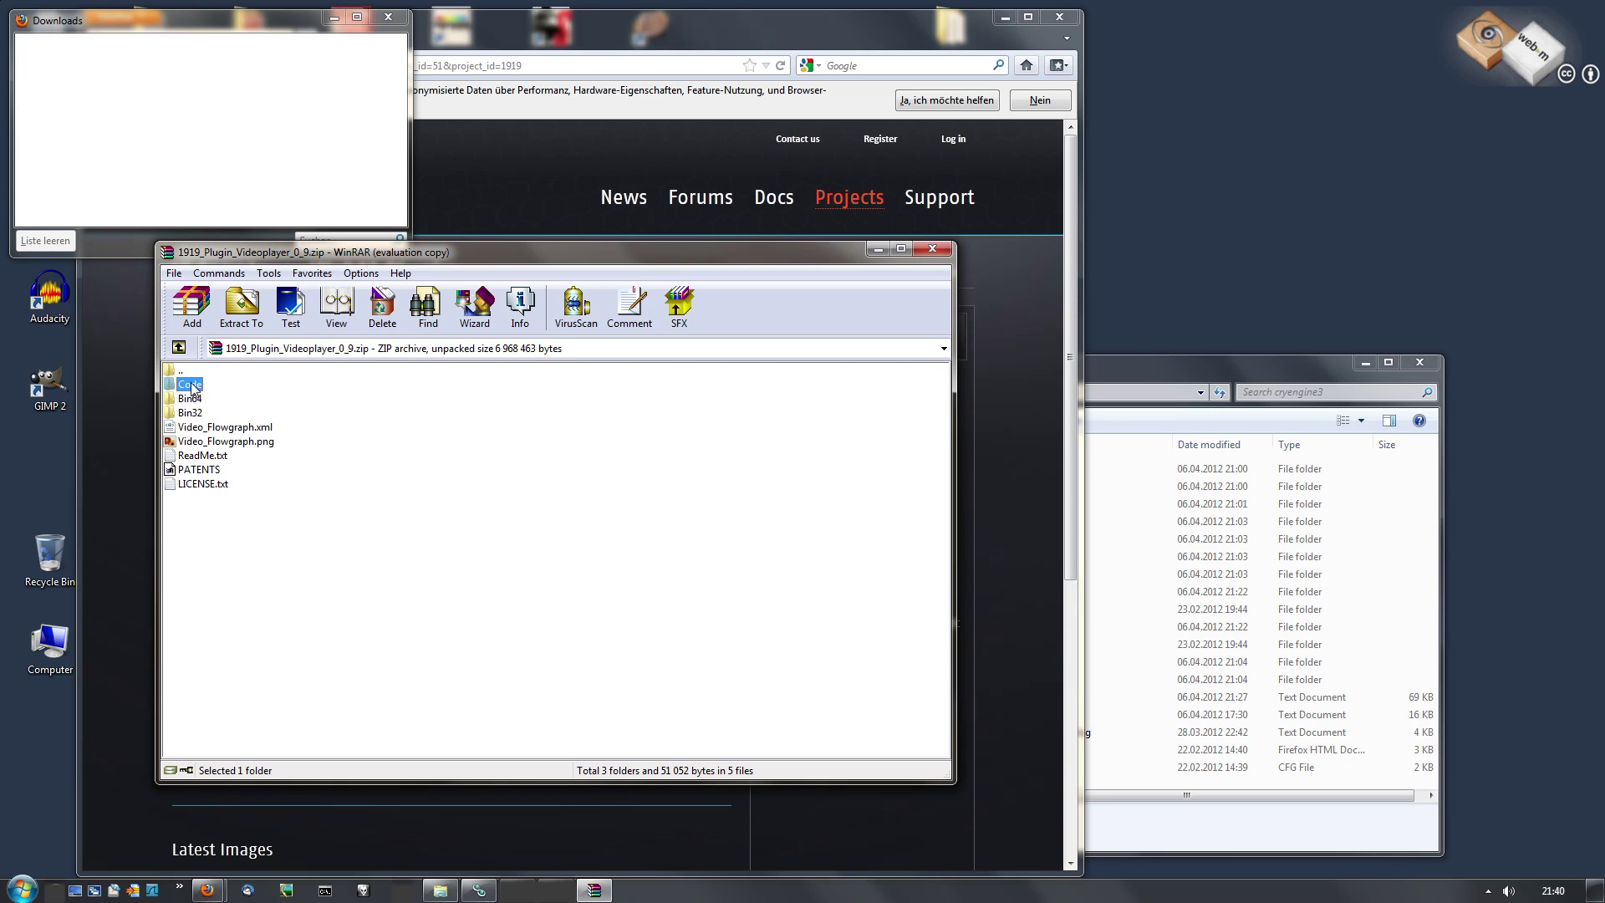
{"action": "left_click", "coordinate": [190, 400]}
{"action": "left_click", "coordinate": [188, 413], "text": "shift"}
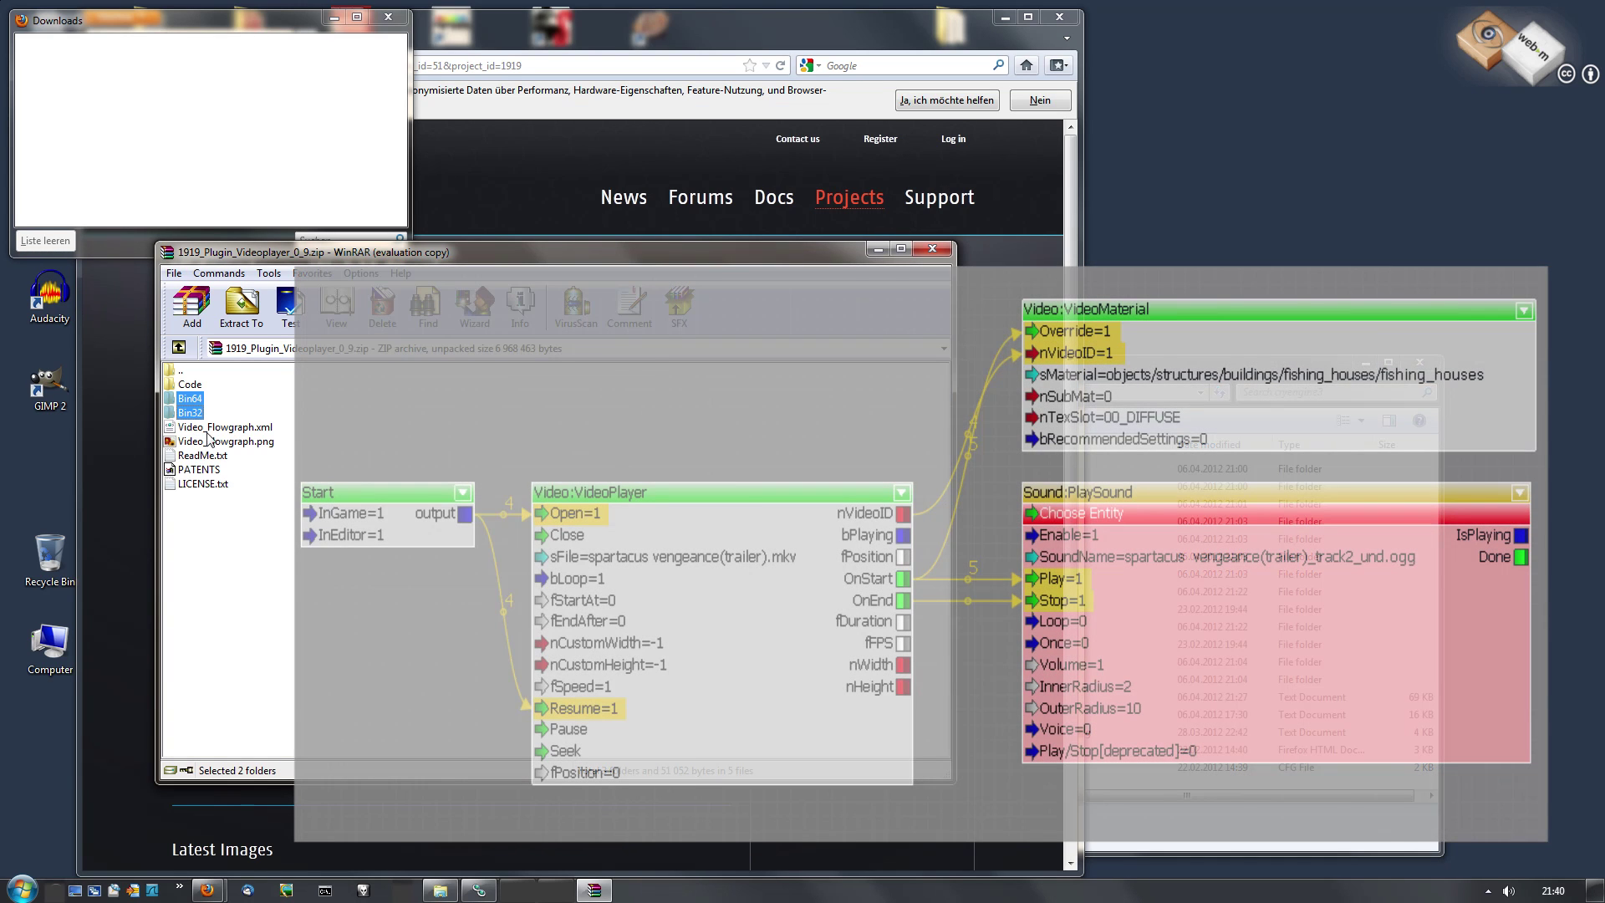
{"action": "left_click", "coordinate": [212, 428], "text": "shift"}
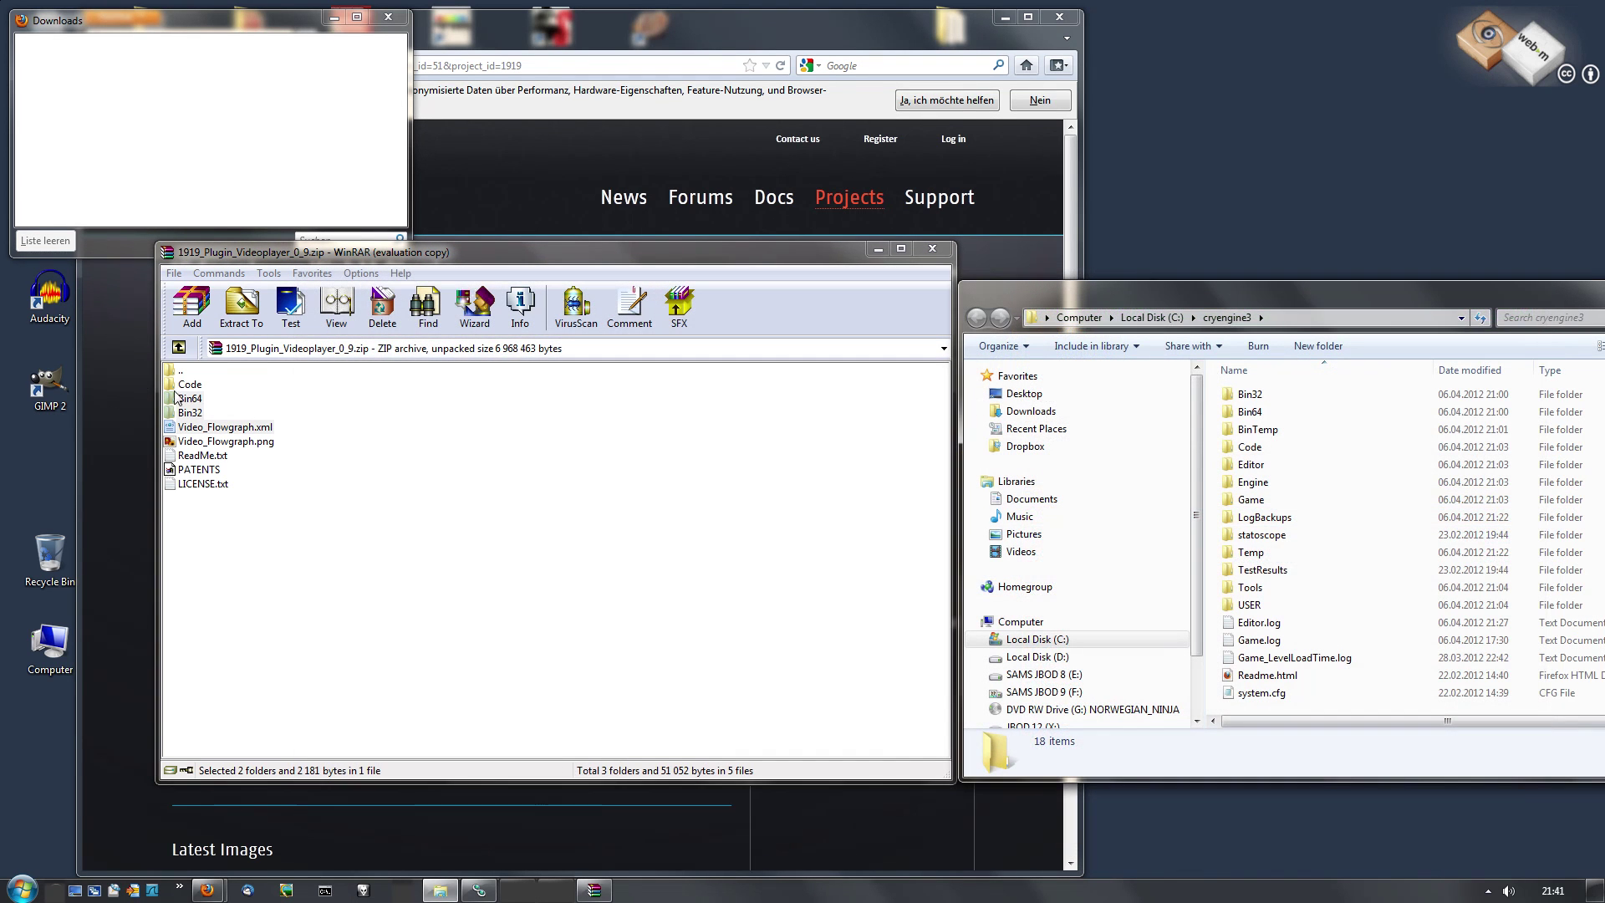
{"action": "left_click_drag", "start_coordinate": [176, 397], "coordinate": [1363, 643]}
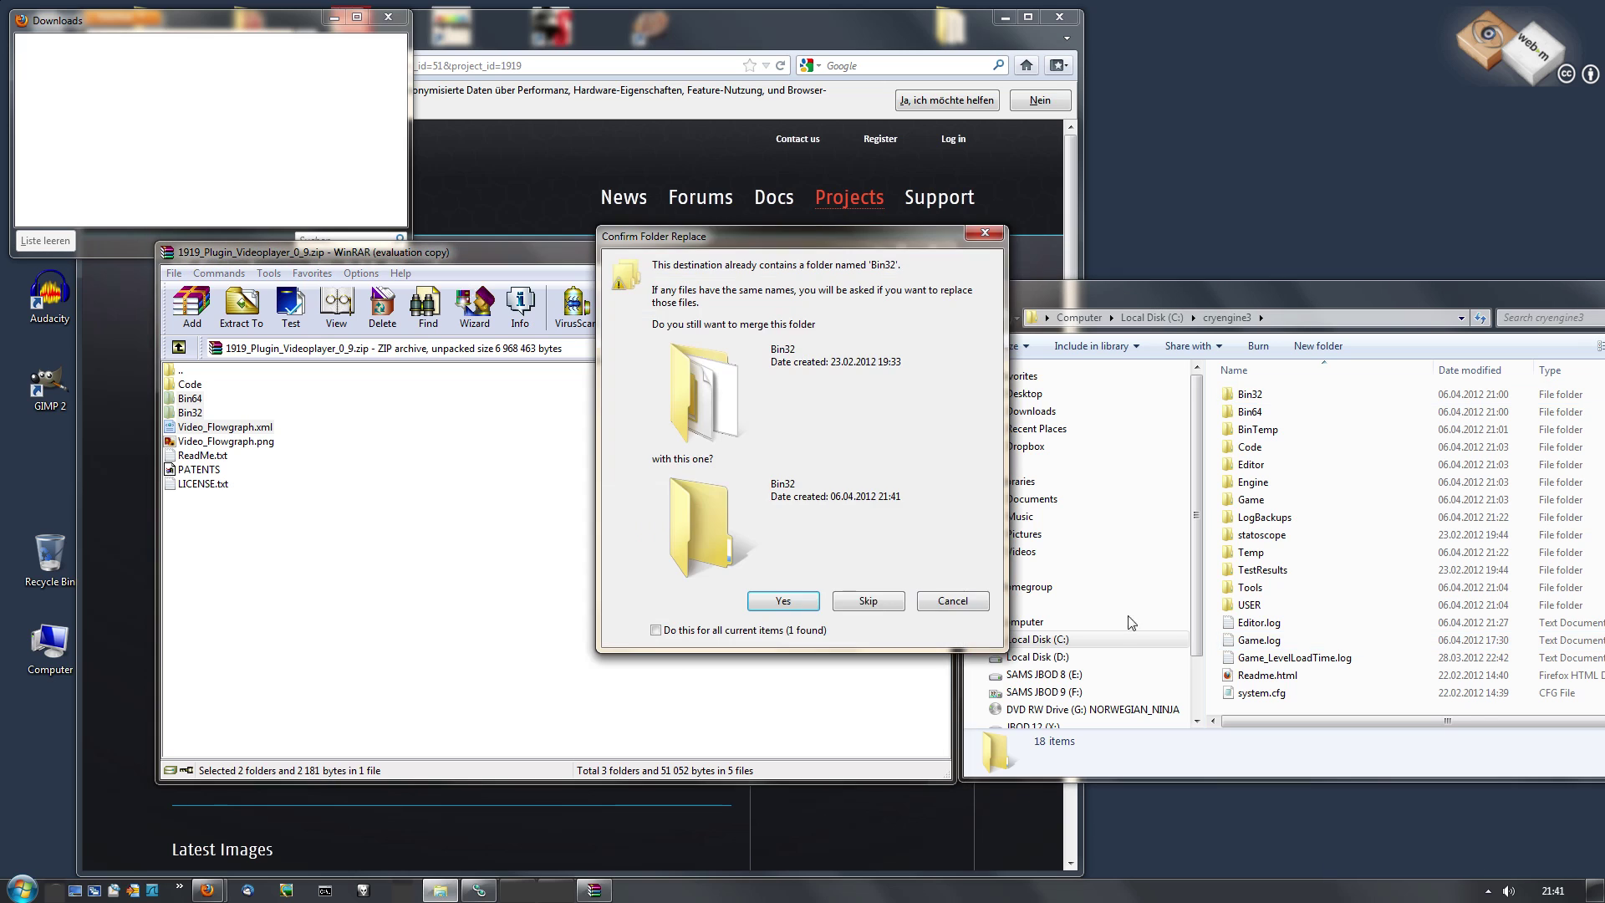
{"action": "left_click", "coordinate": [769, 603]}
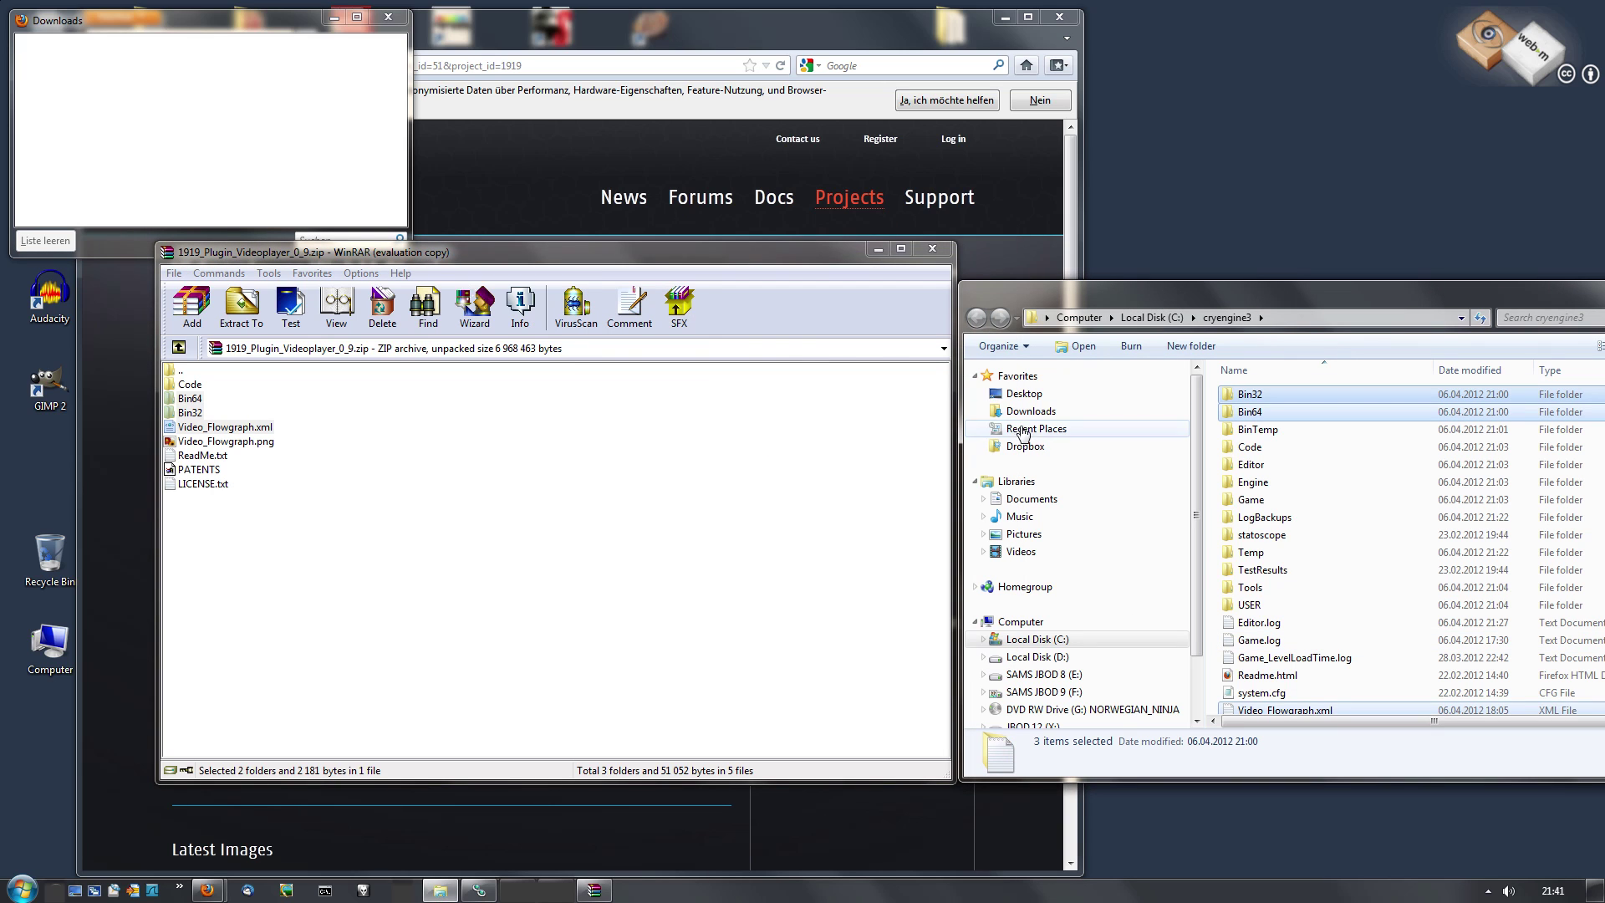
{"action": "left_click", "coordinate": [940, 253]}
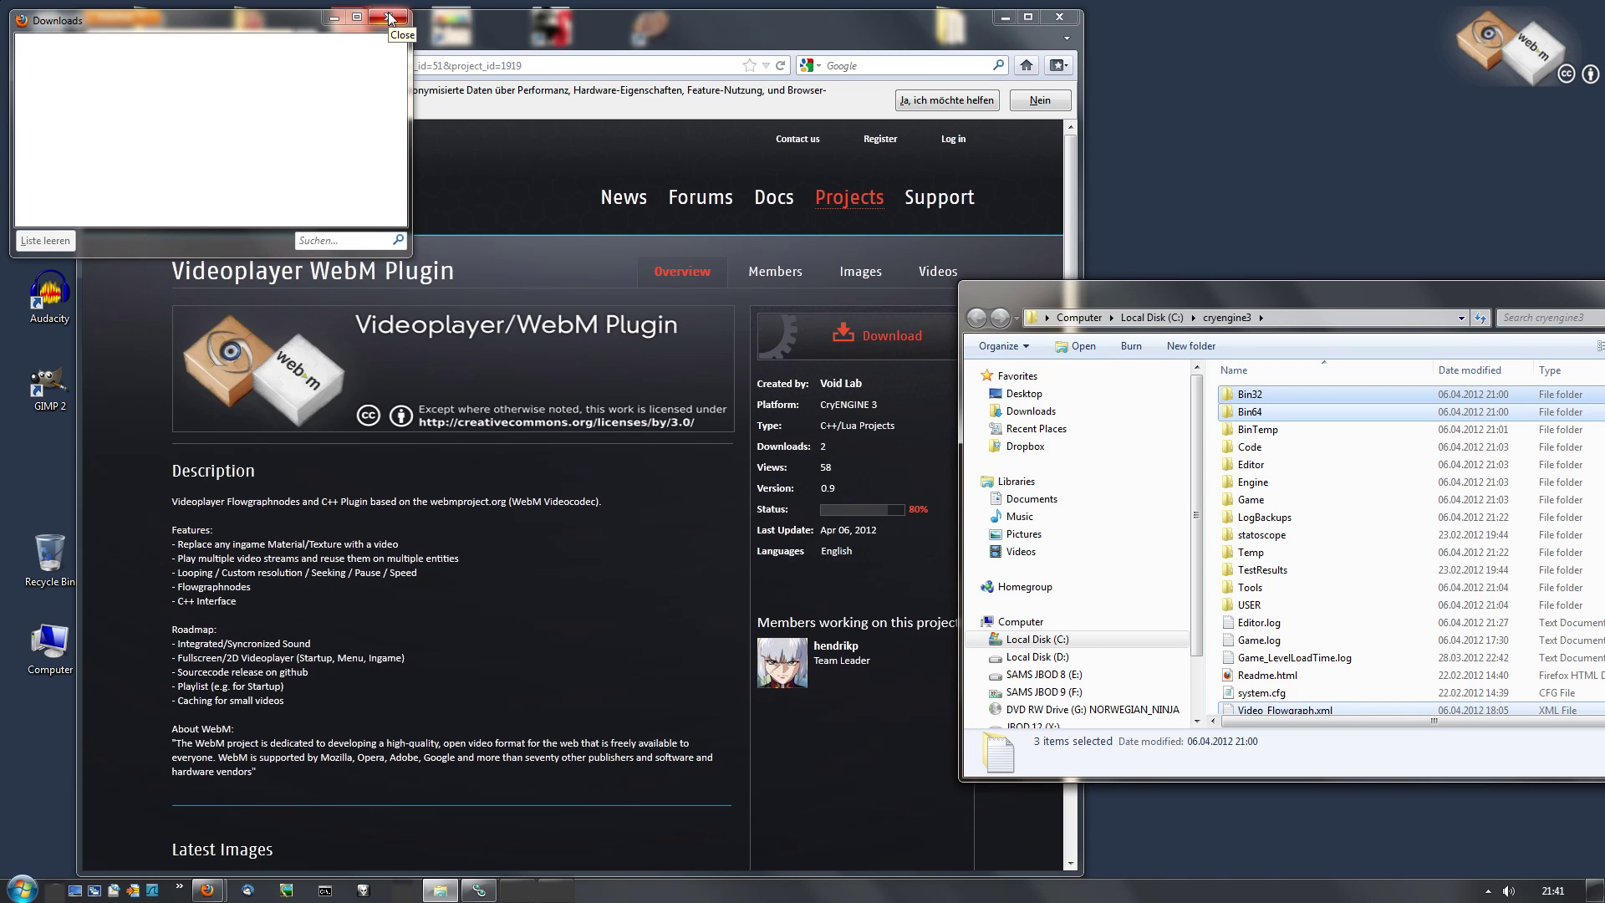
In the Crydev forums, open the Videoplayer/WebM Plugin 0.9 for CE3 release topic under the CryENGINE 3 Showcase Gallery's Mods subforum.
{"action": "left_click", "coordinate": [461, 558]}
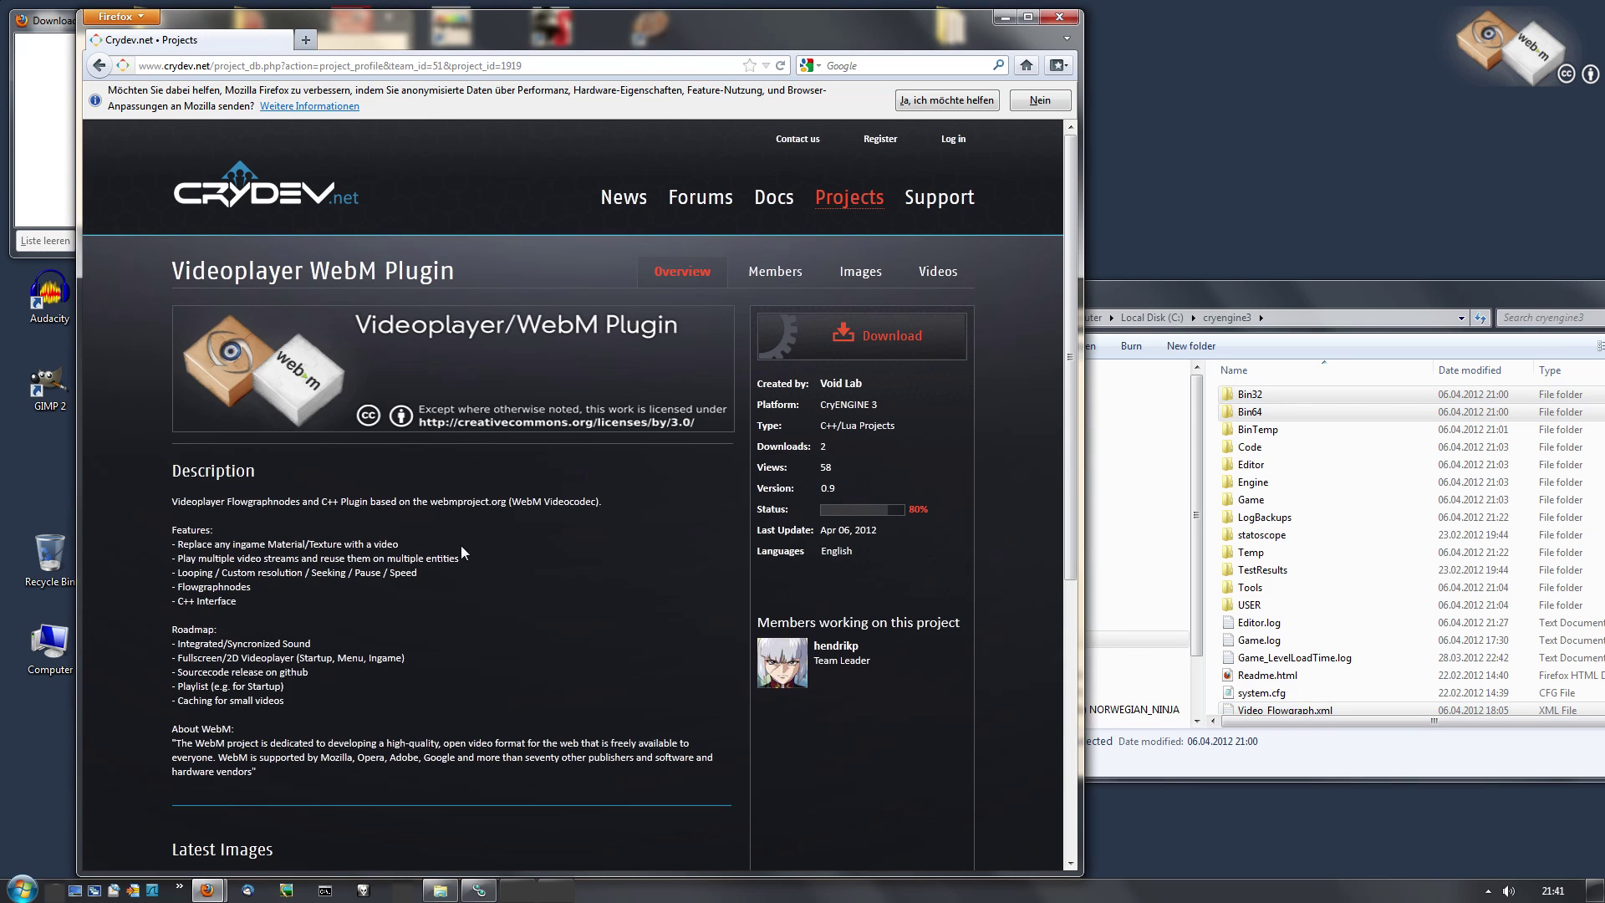
{"action": "left_click", "coordinate": [698, 213]}
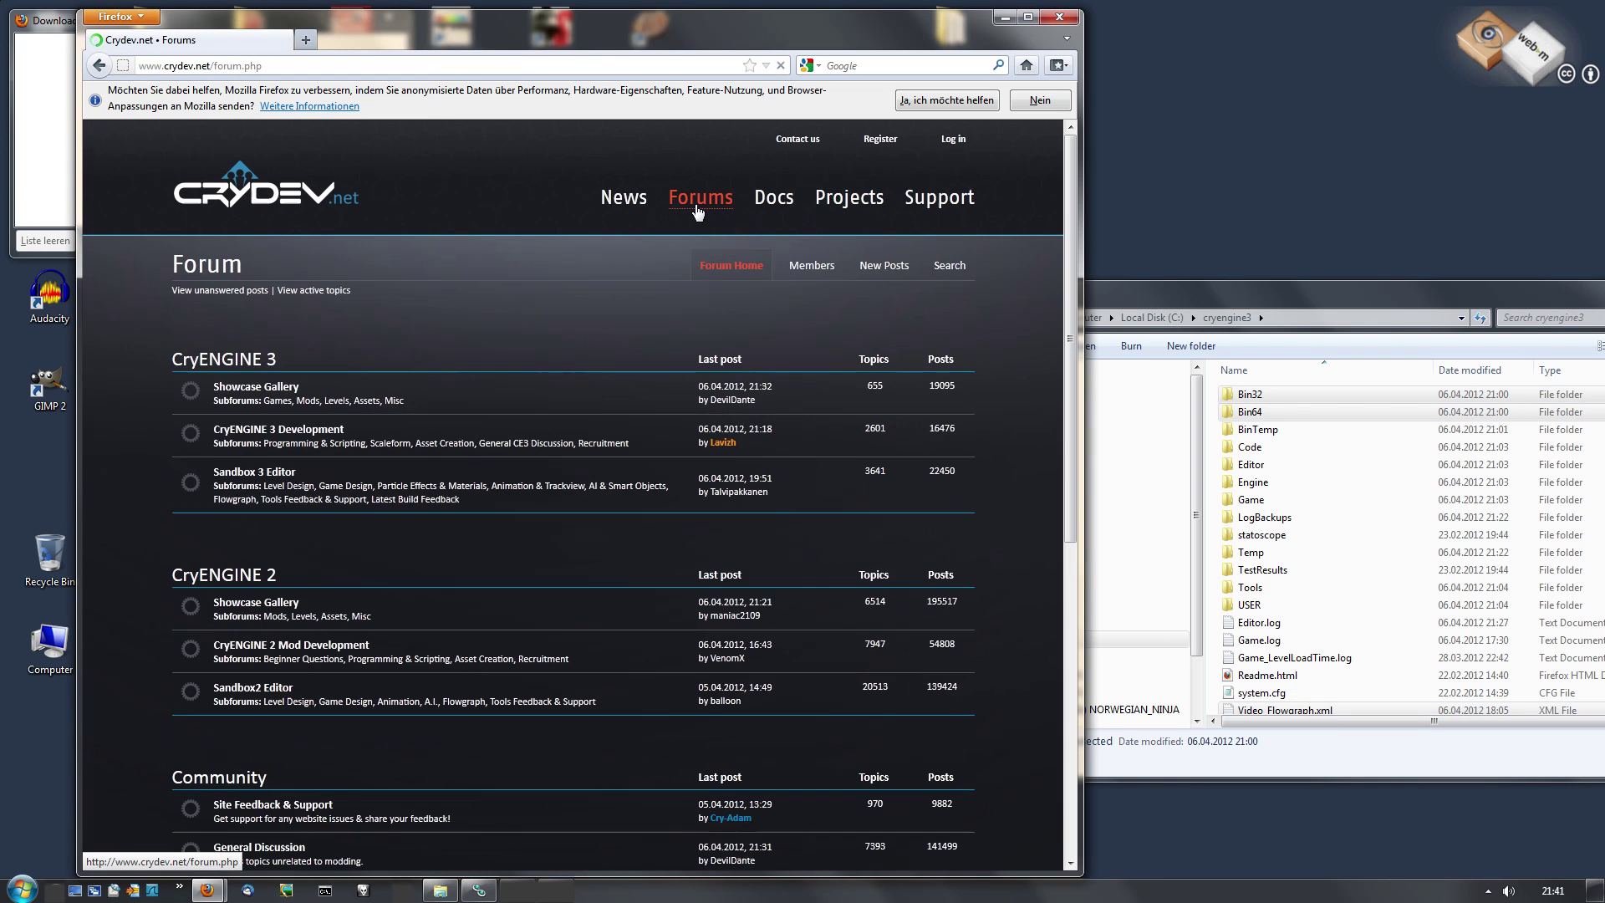
{"action": "left_click", "coordinate": [308, 402]}
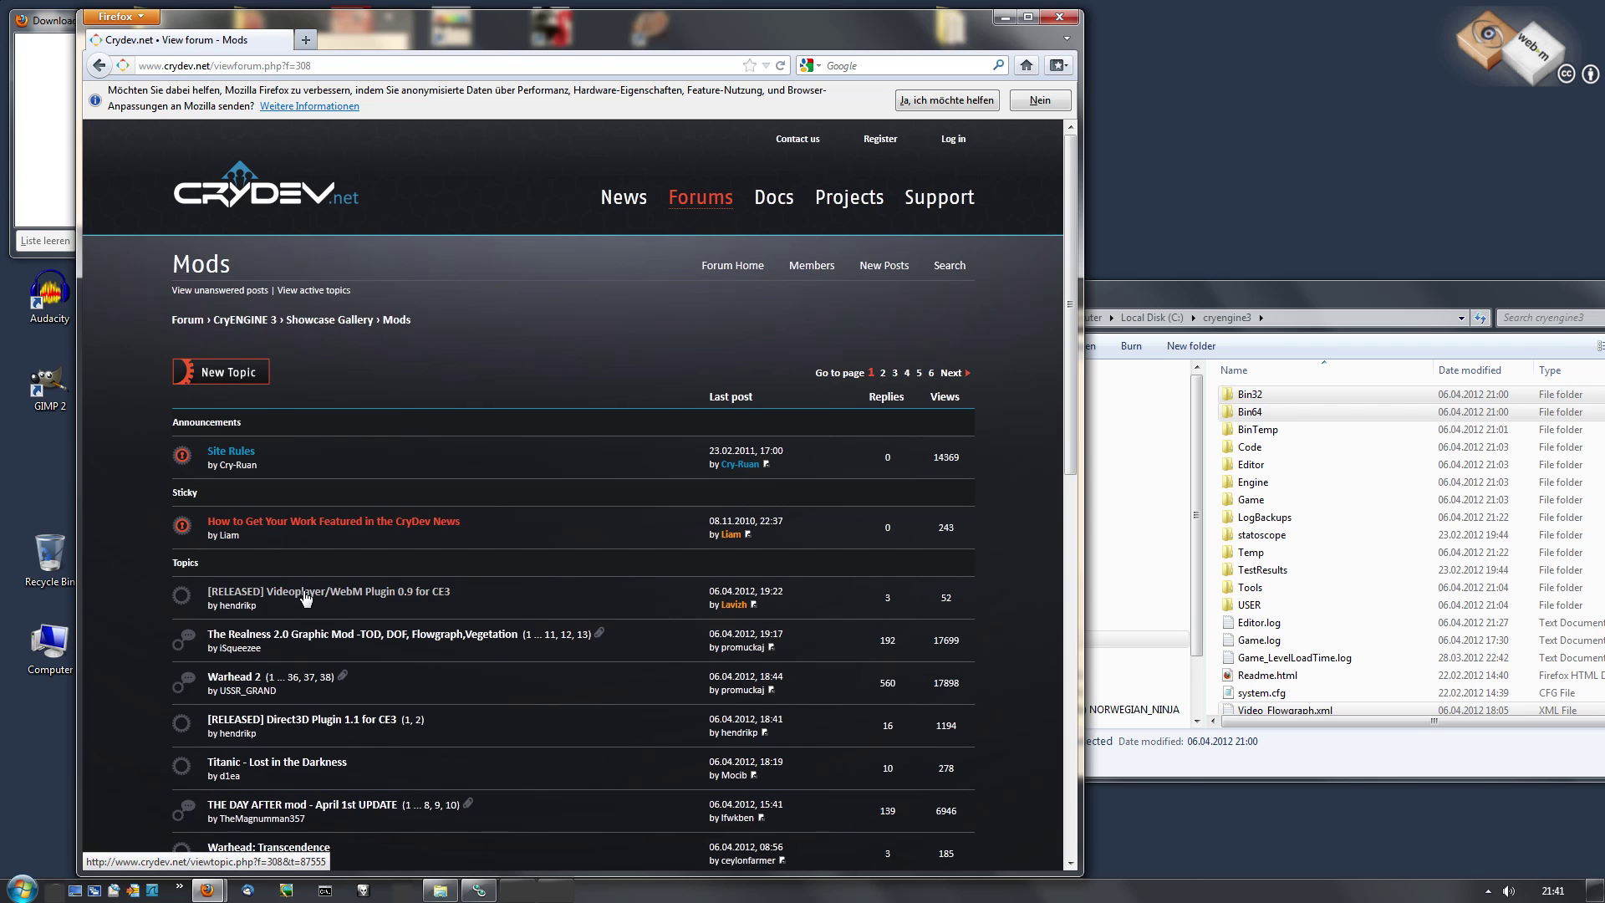
{"action": "left_click", "coordinate": [303, 592]}
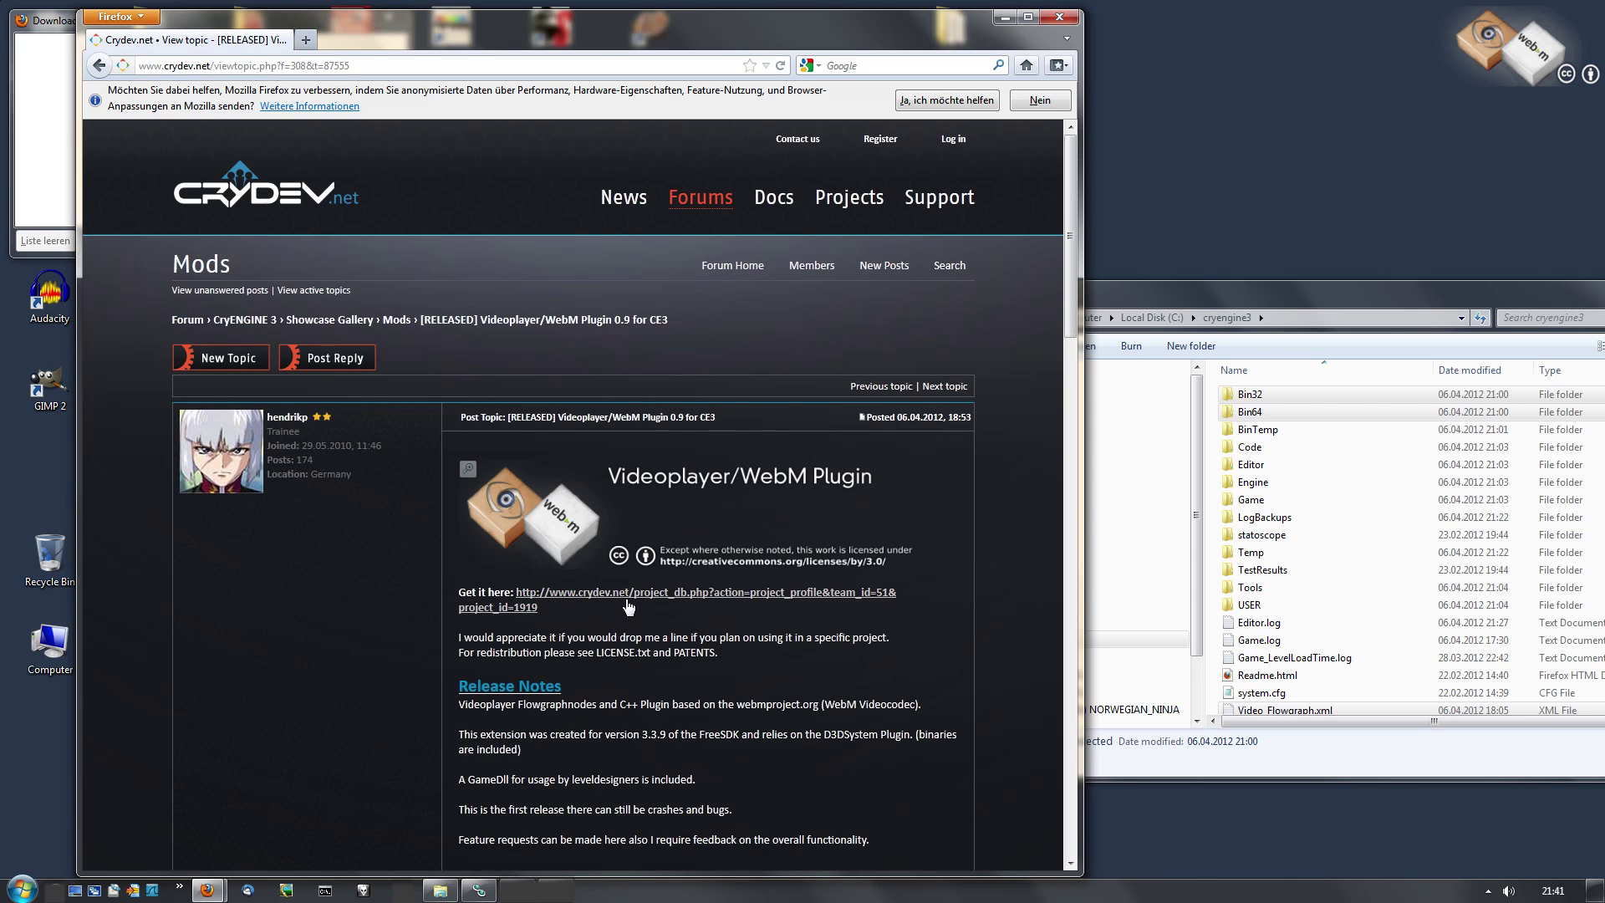
Find the webmfiles.org demo-files link in the post's sample flowgraph instructions and open it in a new tab.
{"action": "scroll", "coordinate": [613, 664], "scroll_direction": "down", "scroll_amount": 2}
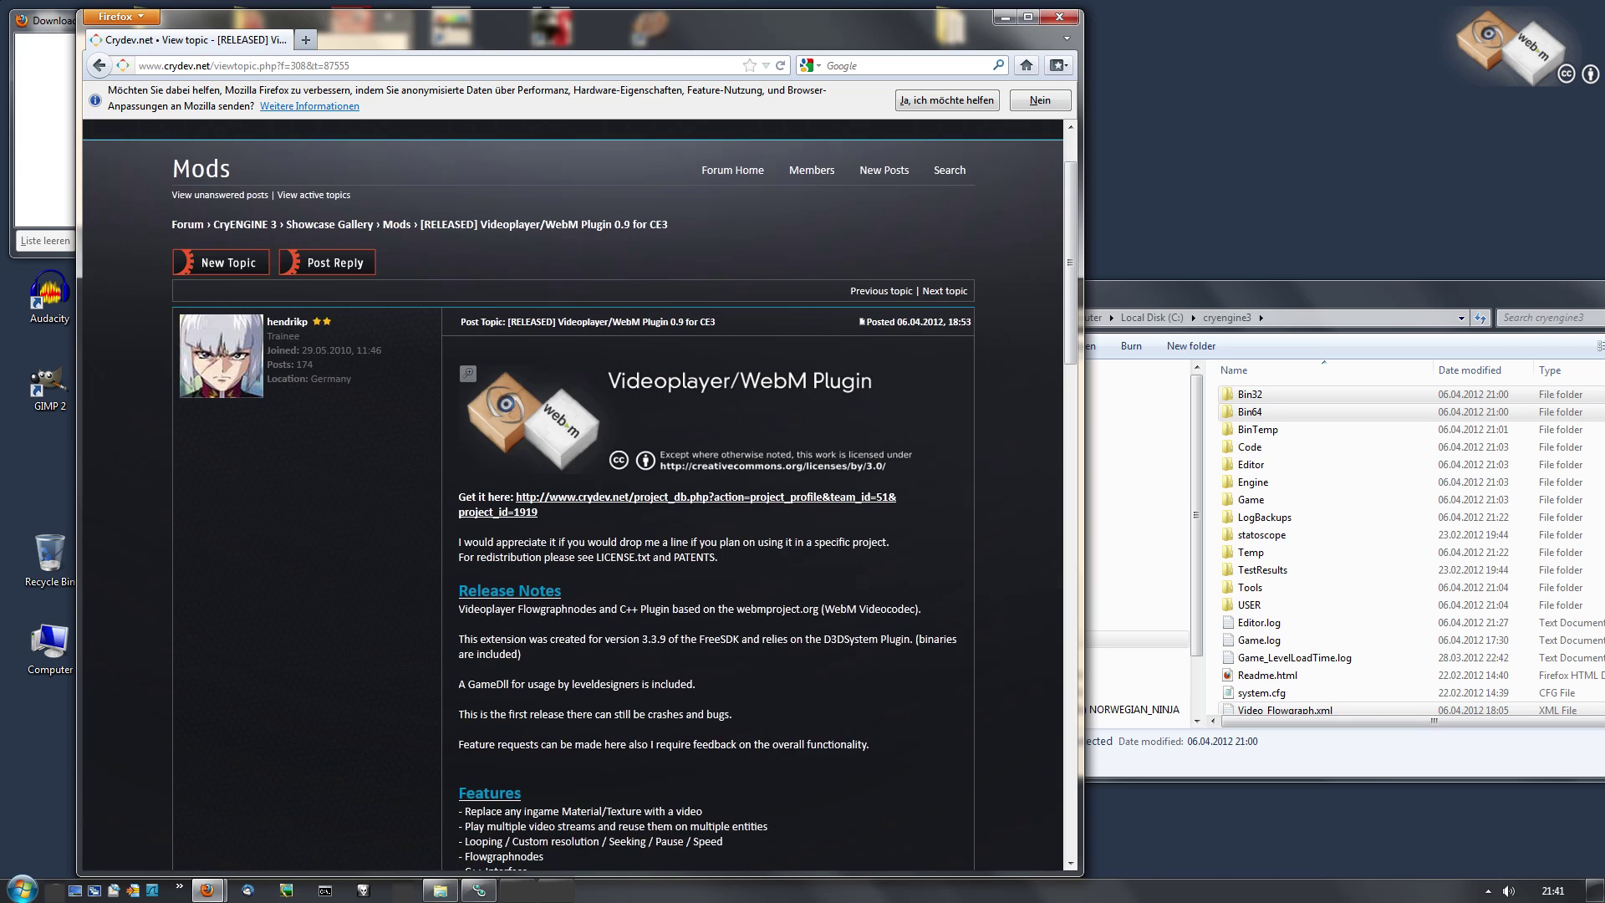
{"action": "scroll", "coordinate": [637, 675], "scroll_direction": "down", "scroll_amount": 10}
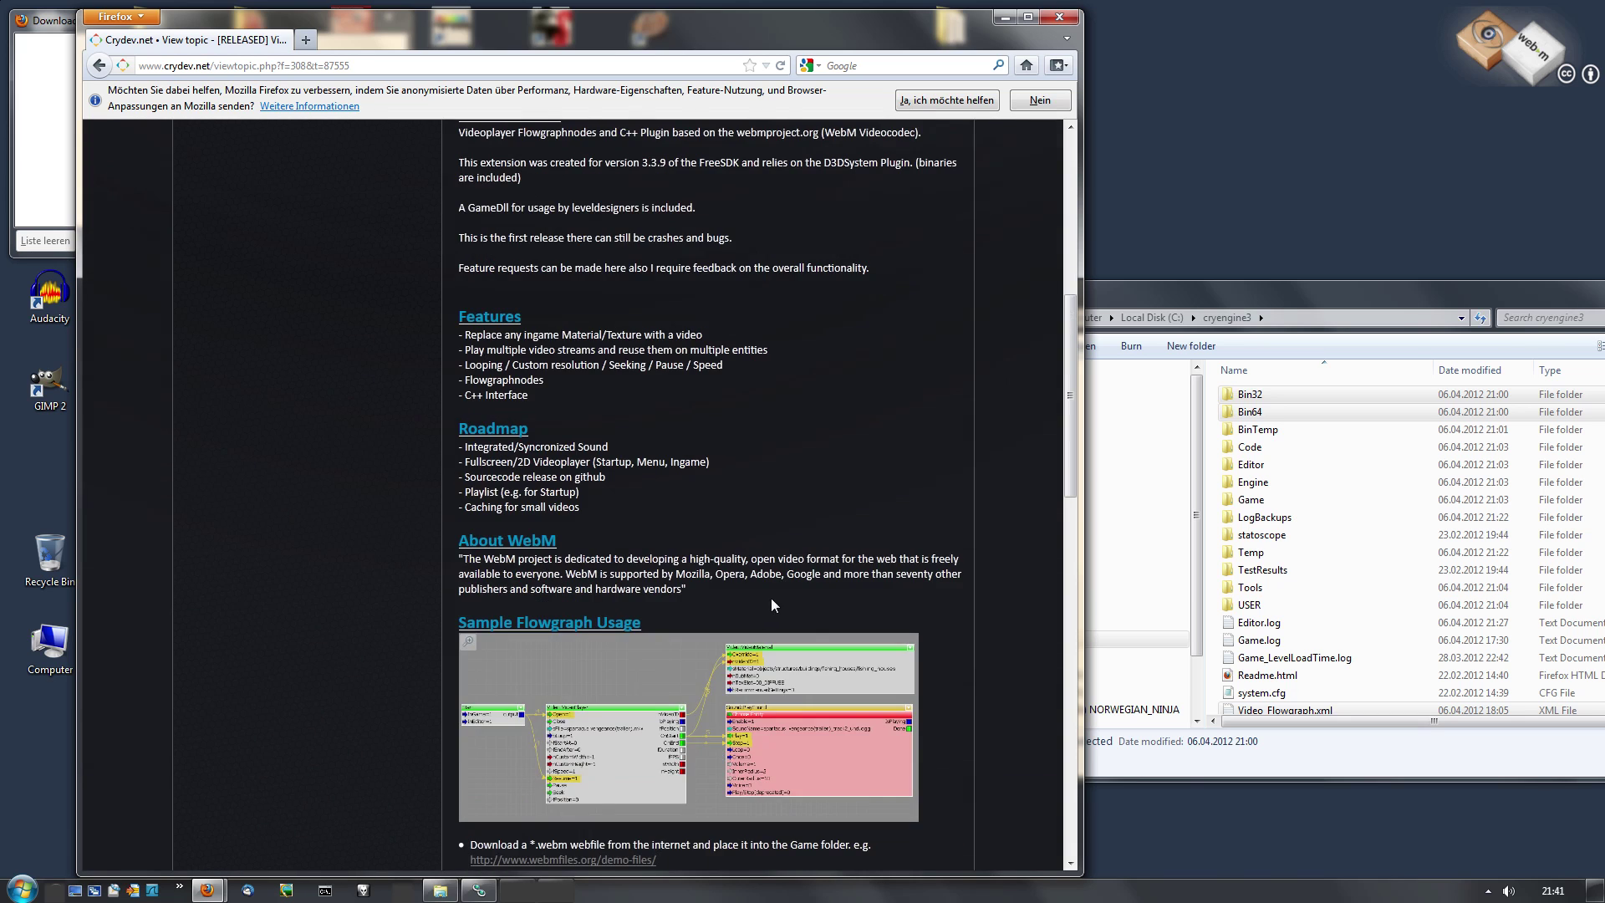
{"action": "scroll", "coordinate": [723, 539], "scroll_direction": "down", "scroll_amount": 8}
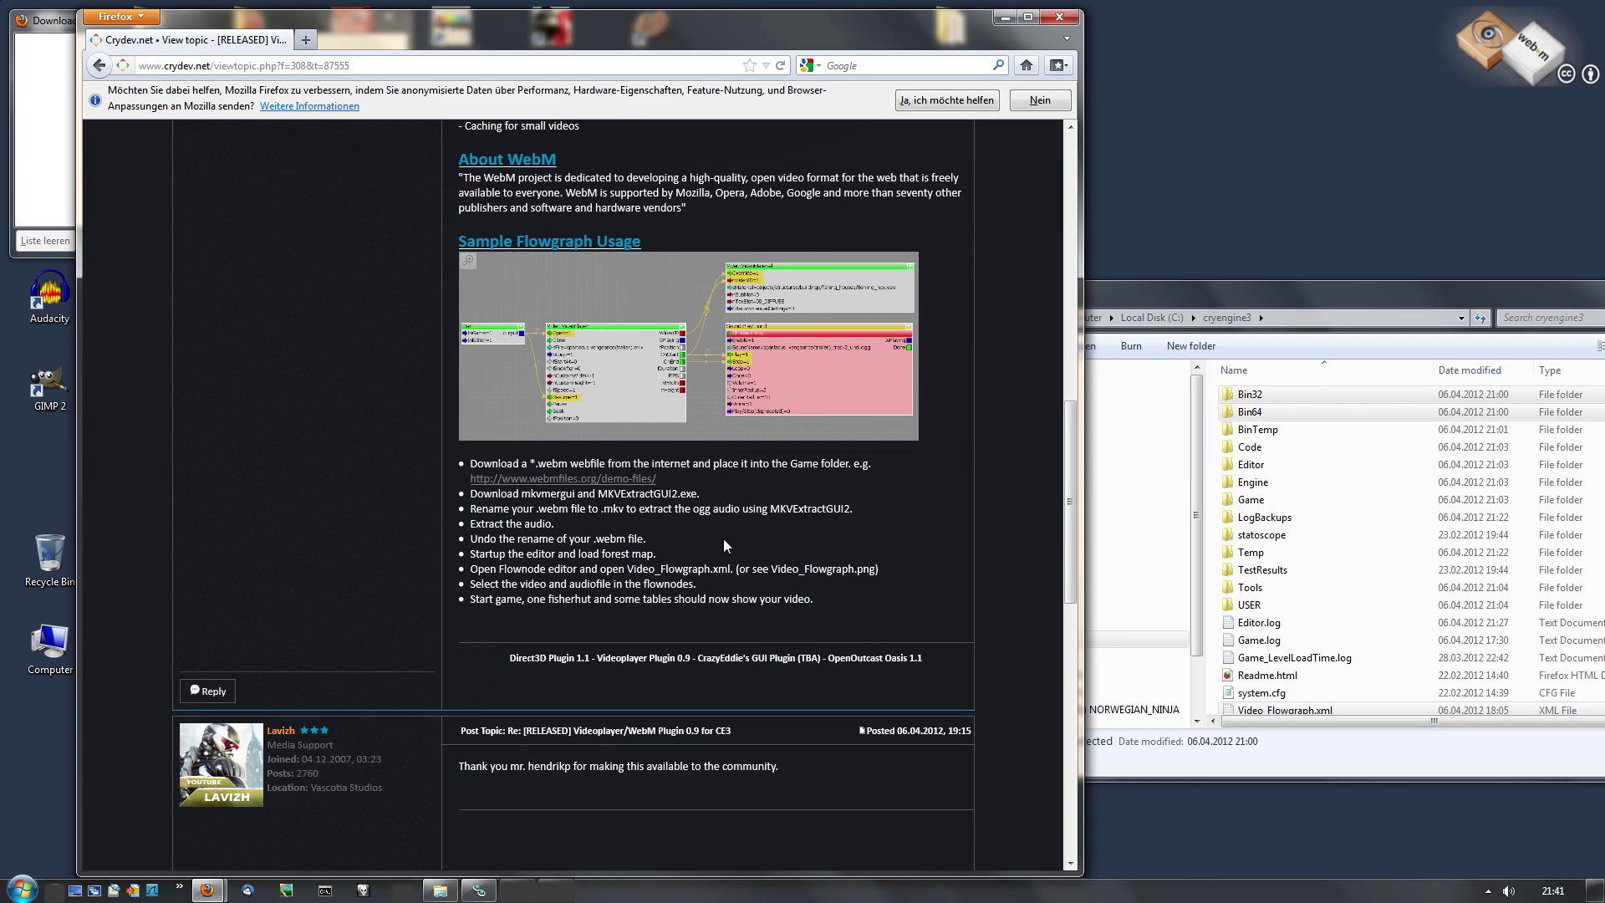
{"action": "right_click", "coordinate": [646, 483]}
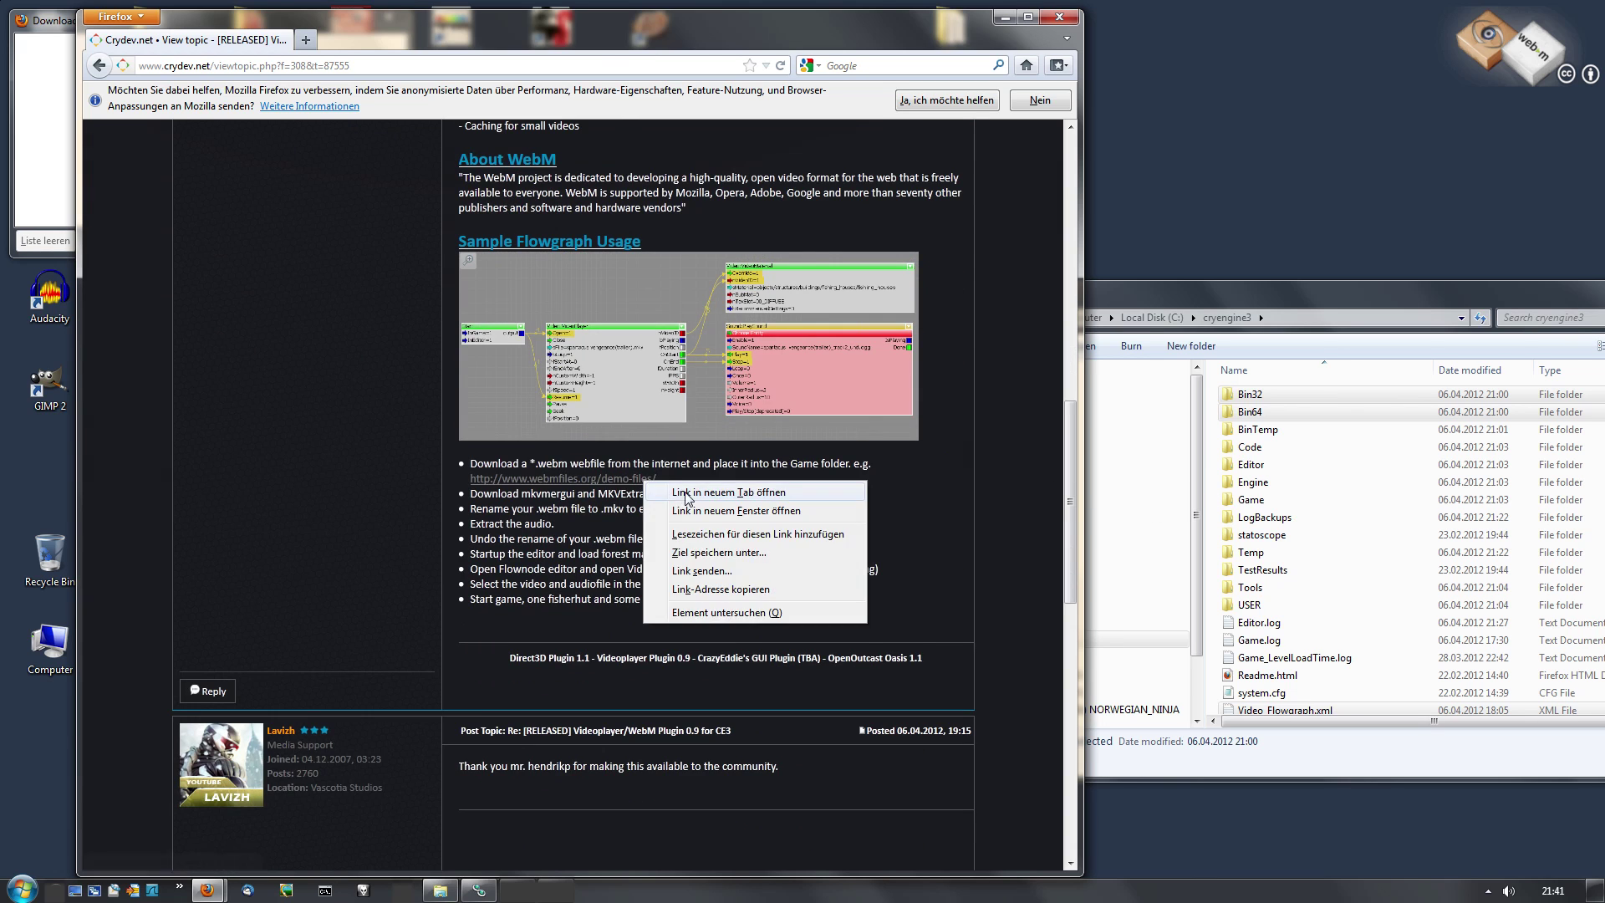
{"action": "left_click", "coordinate": [671, 493]}
{"action": "left_click", "coordinate": [373, 43]}
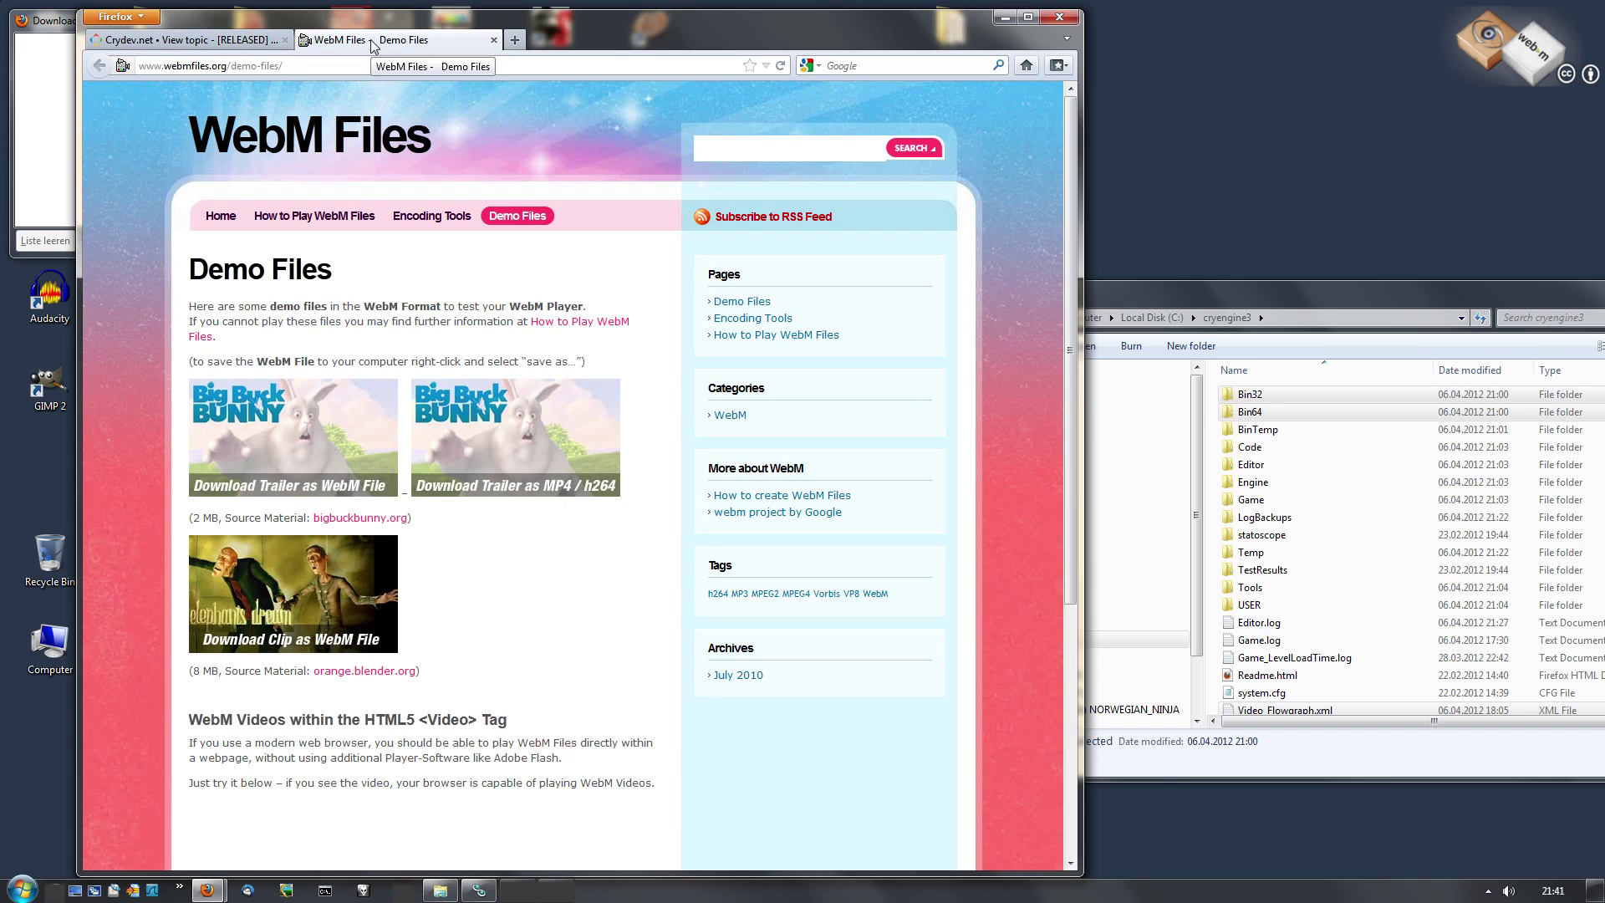
Save the Big Buck Bunny WebM trailer as big-buck-bunny_trailer.webm in the Game folder of C:\cryengine3.
{"action": "right_click", "coordinate": [327, 443]}
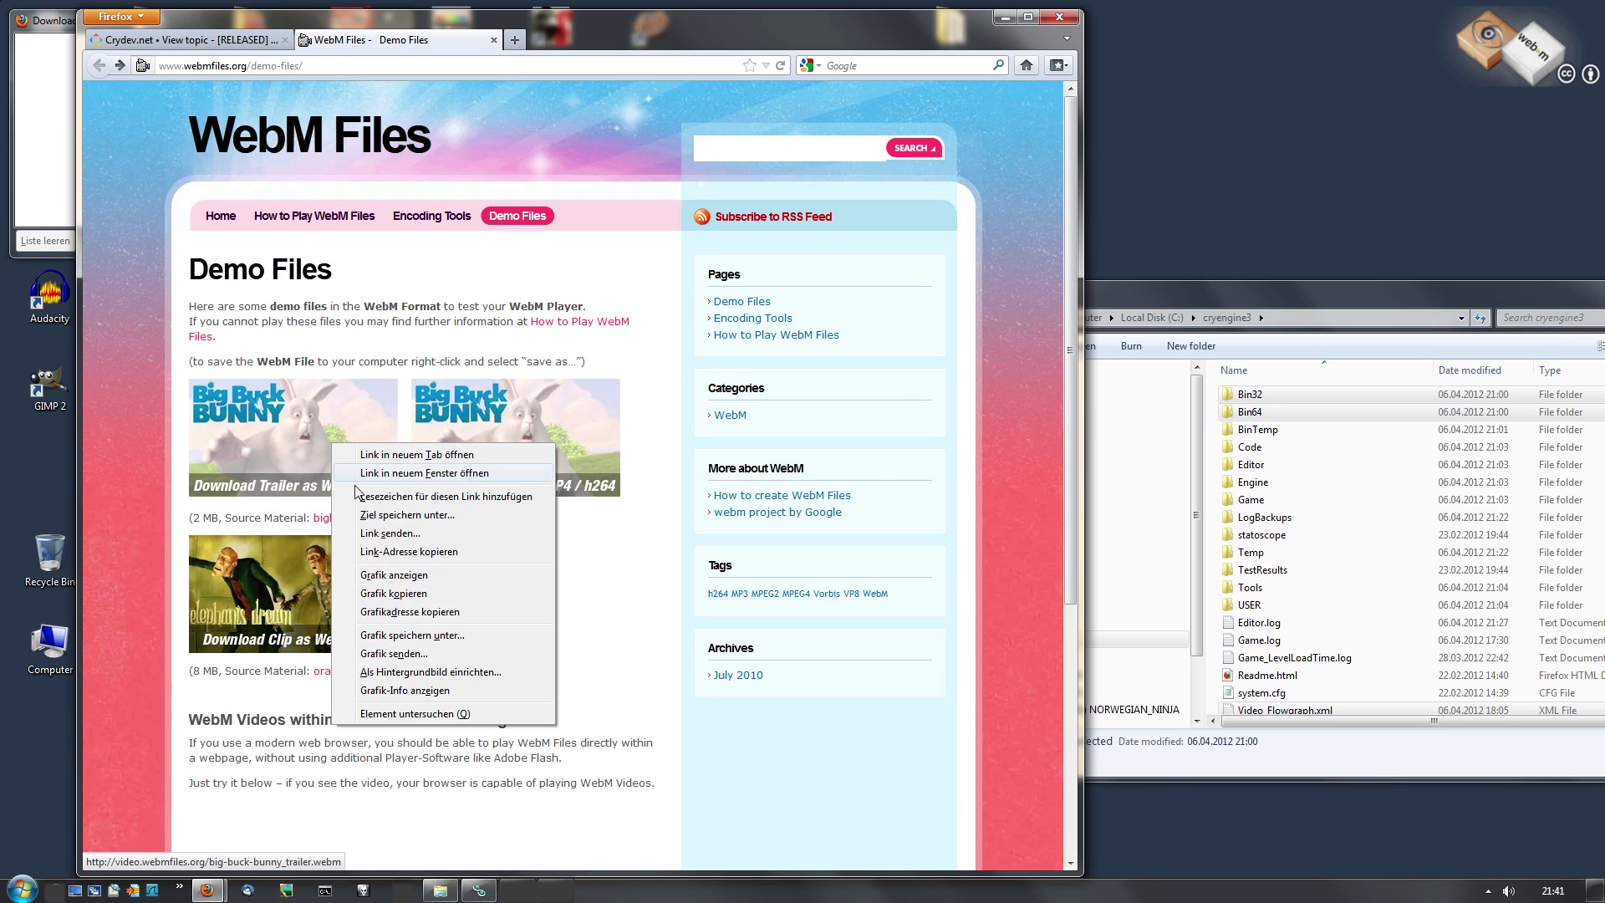
{"action": "left_click", "coordinate": [385, 526]}
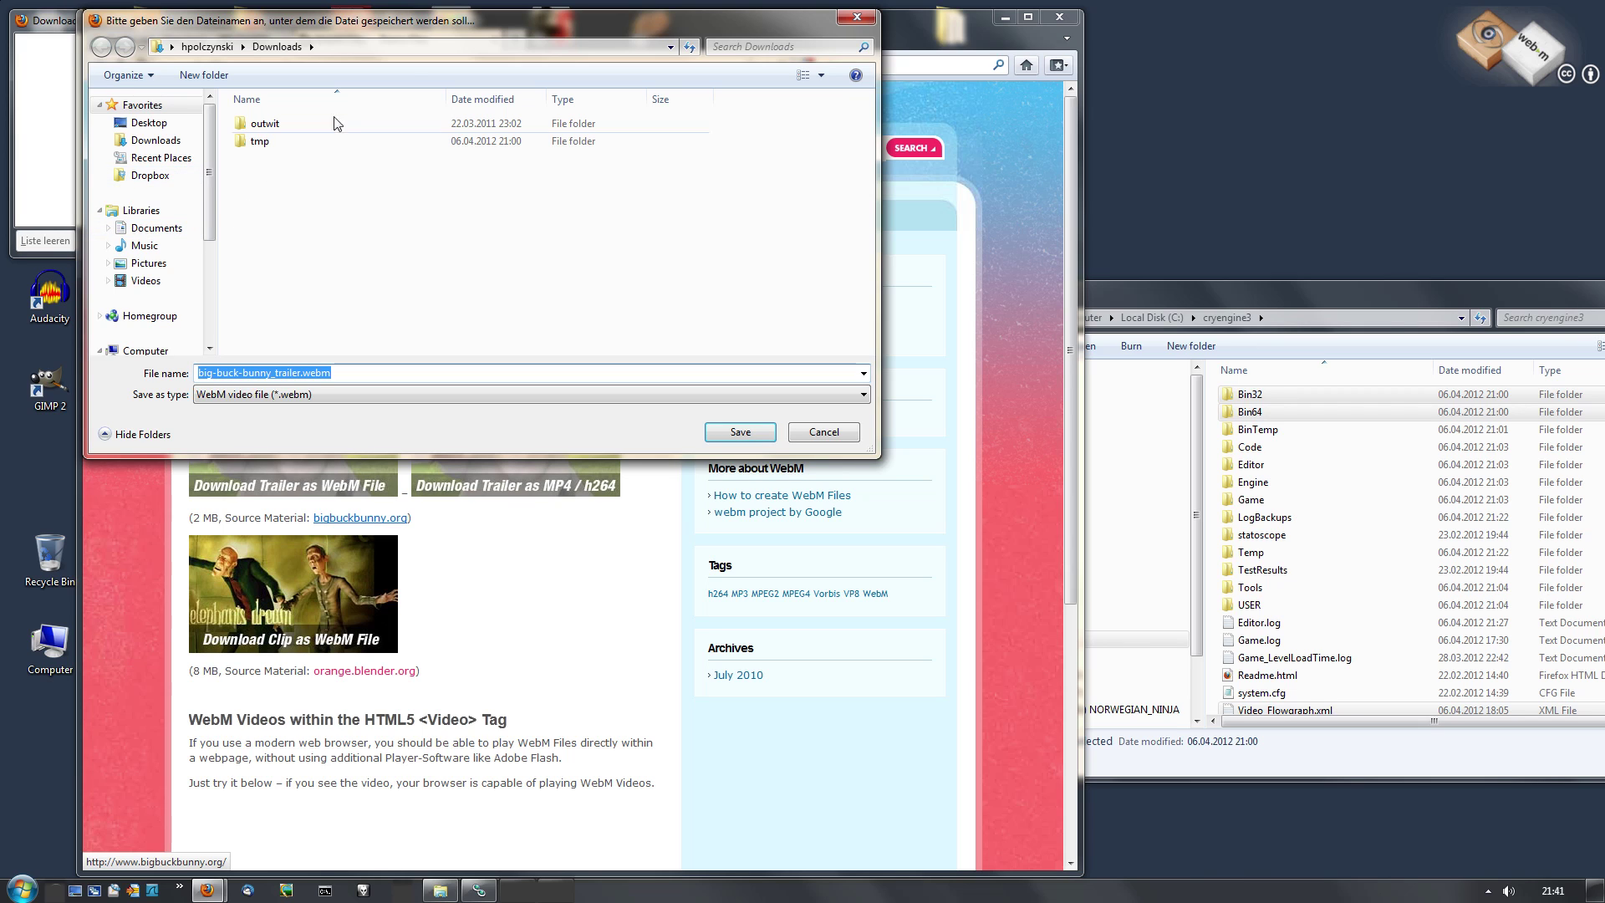
{"action": "left_click", "coordinate": [442, 50]}
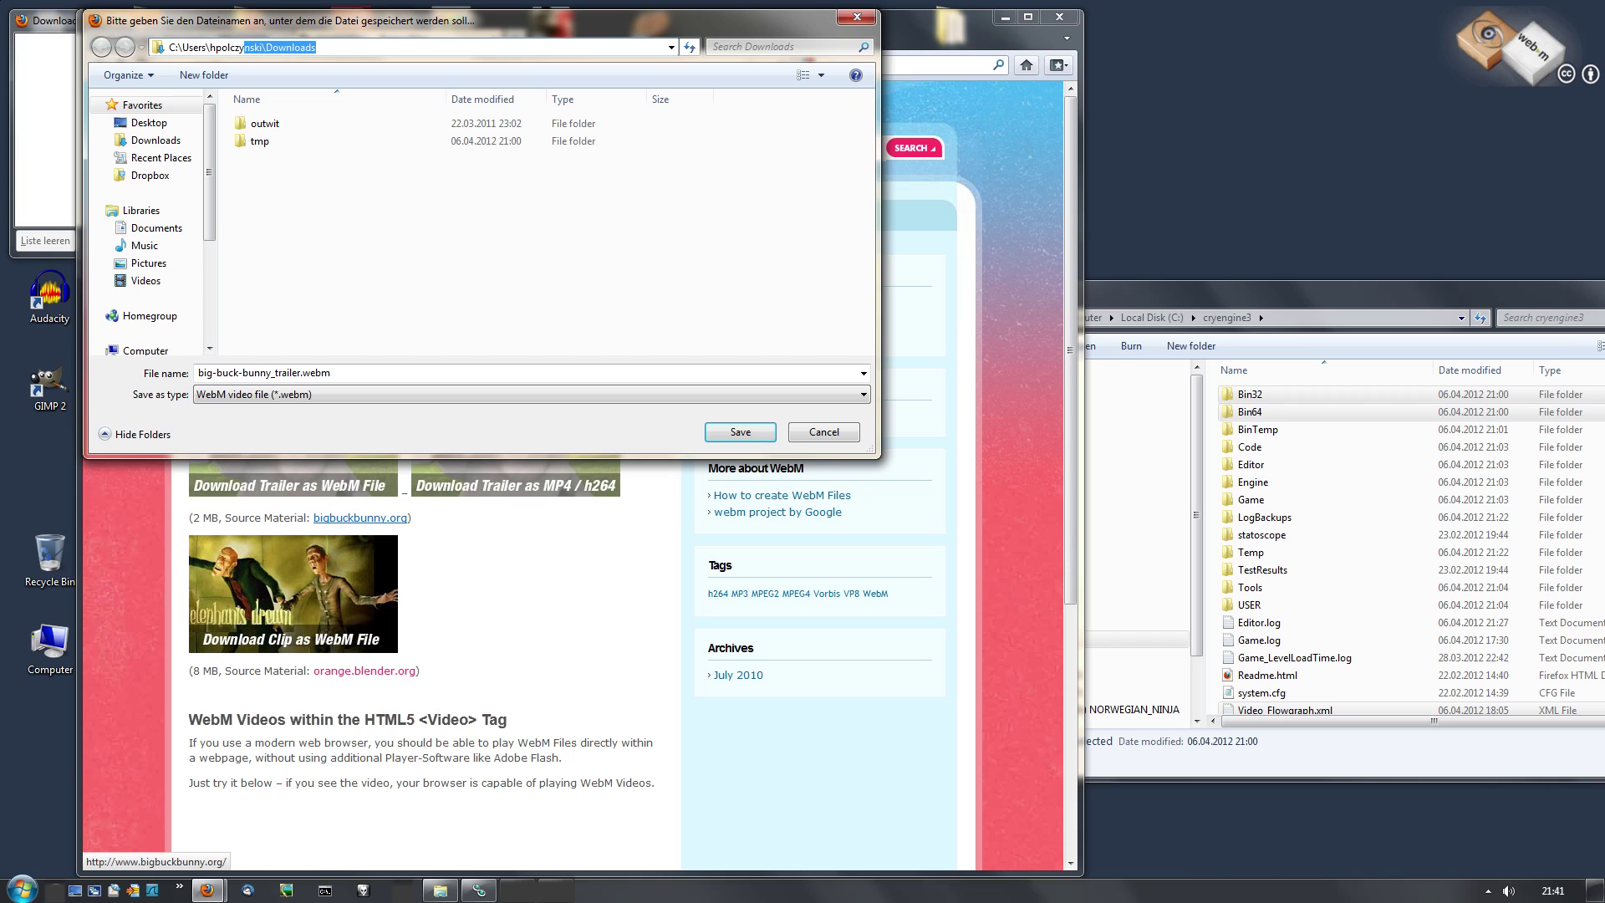
{"action": "key", "text": "BackSpace"}
{"action": "key", "text": "BackSpace"}
{"action": "type", "text": "cry"}
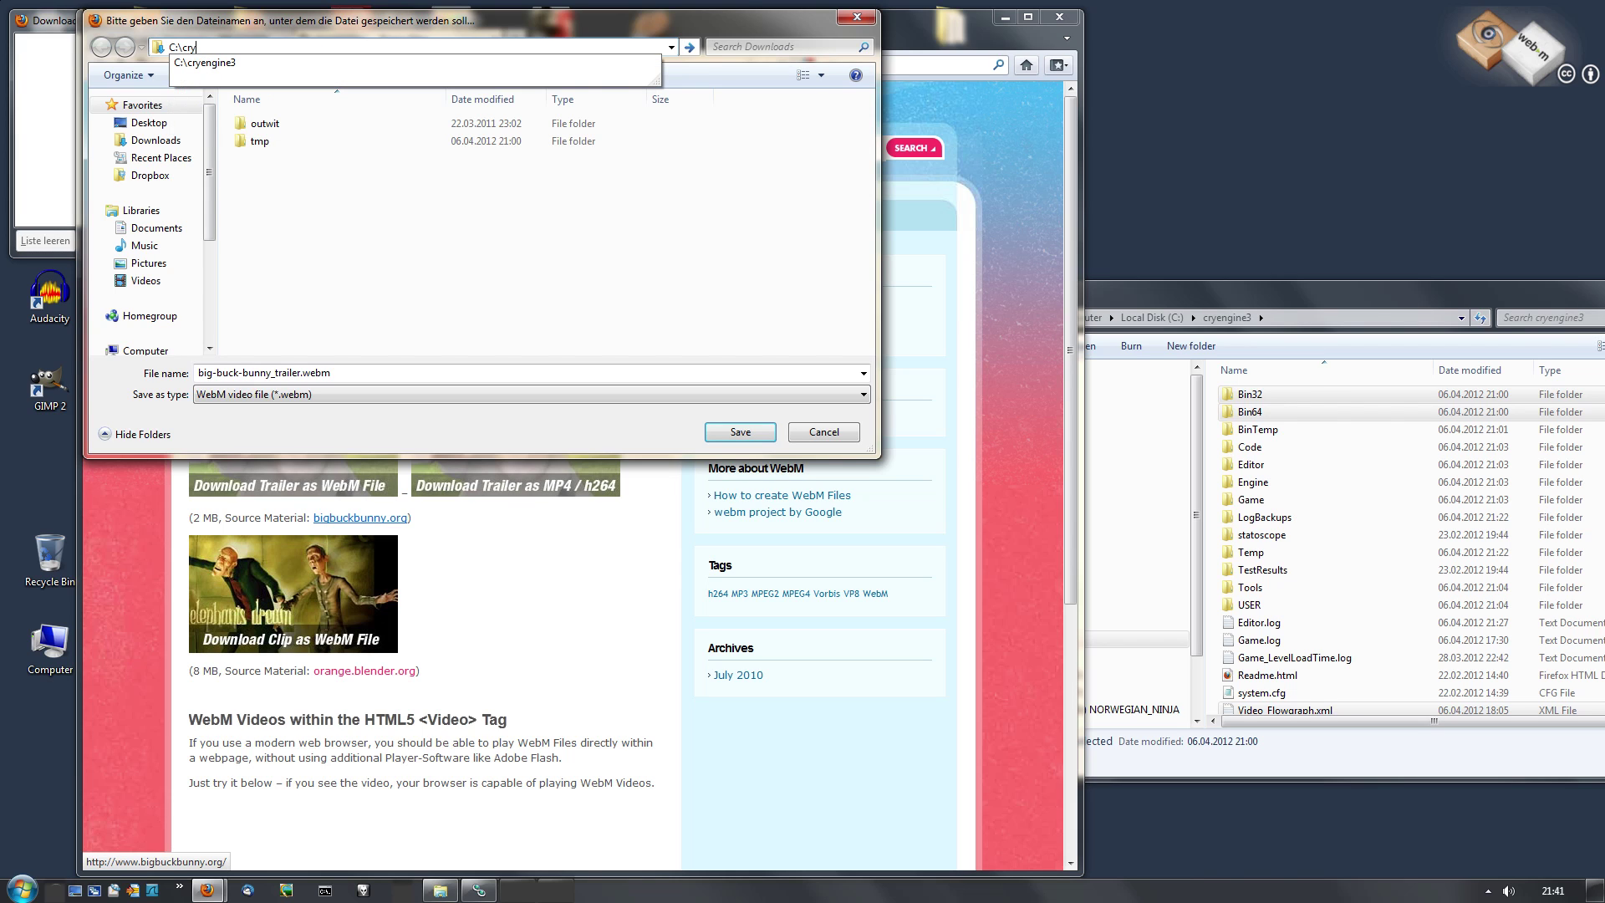
{"action": "left_click", "coordinate": [495, 59]}
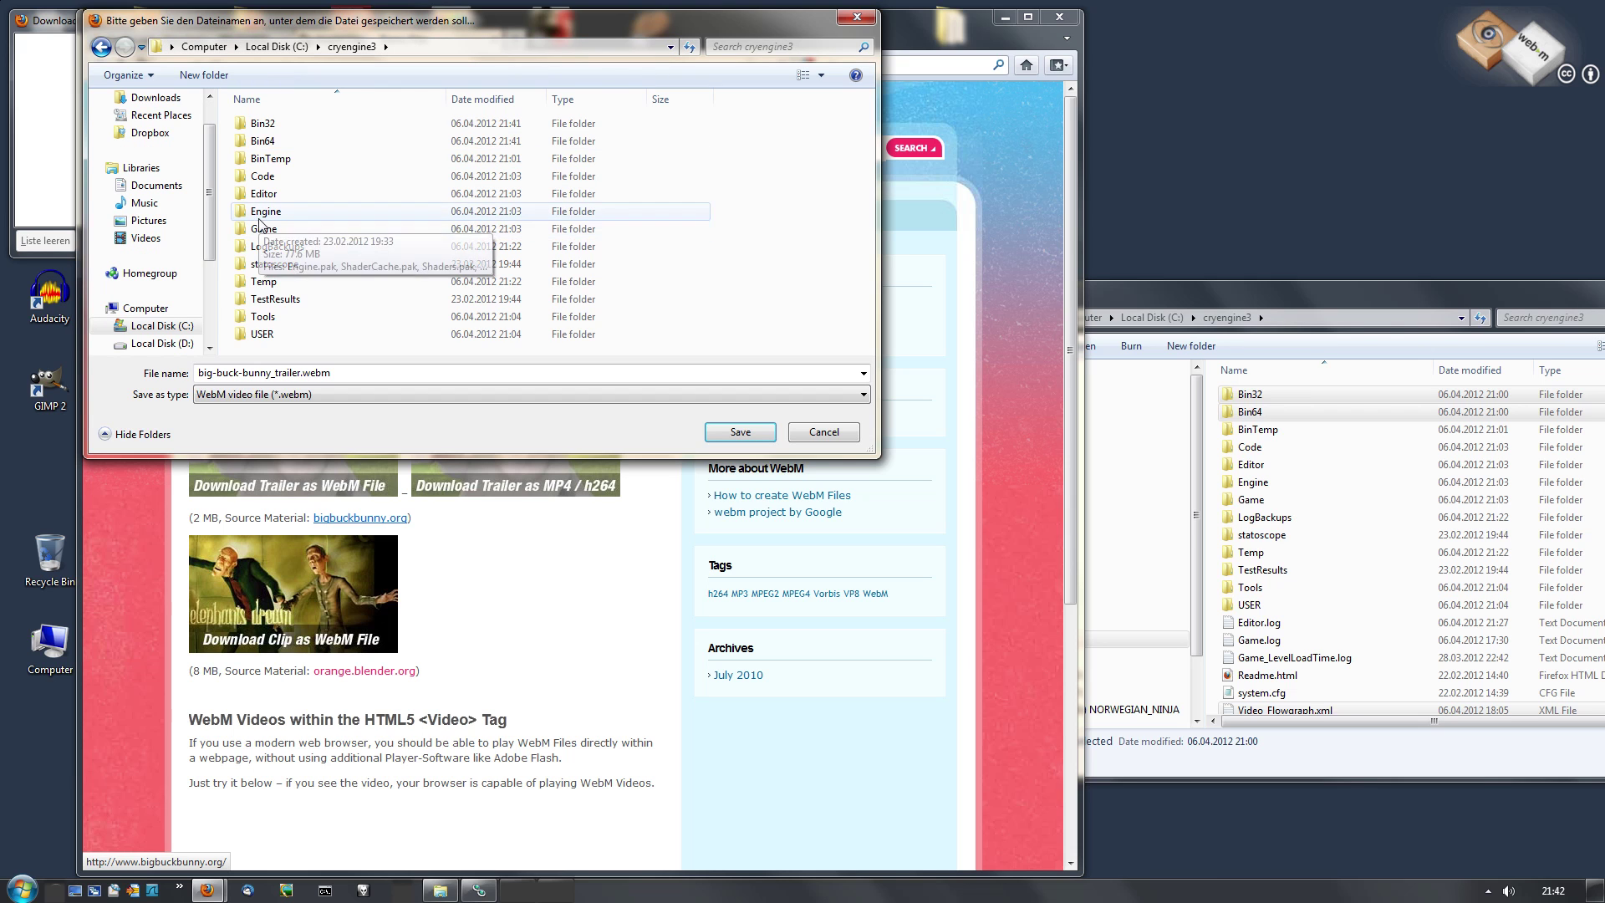
{"action": "double_click", "coordinate": [317, 228]}
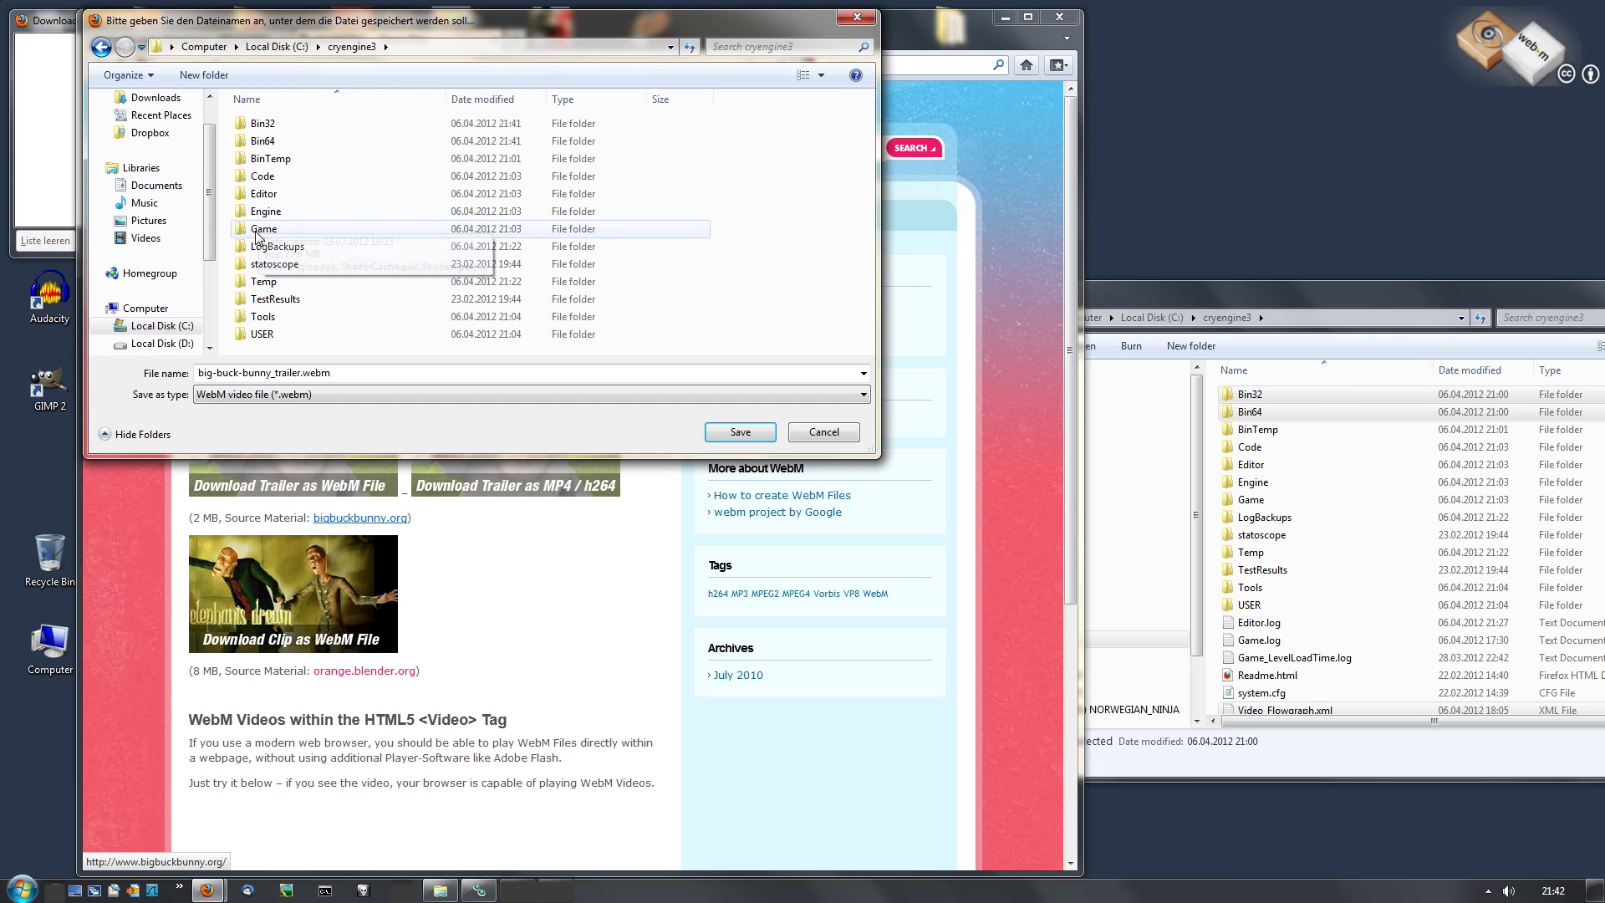
{"action": "left_click", "coordinate": [727, 431]}
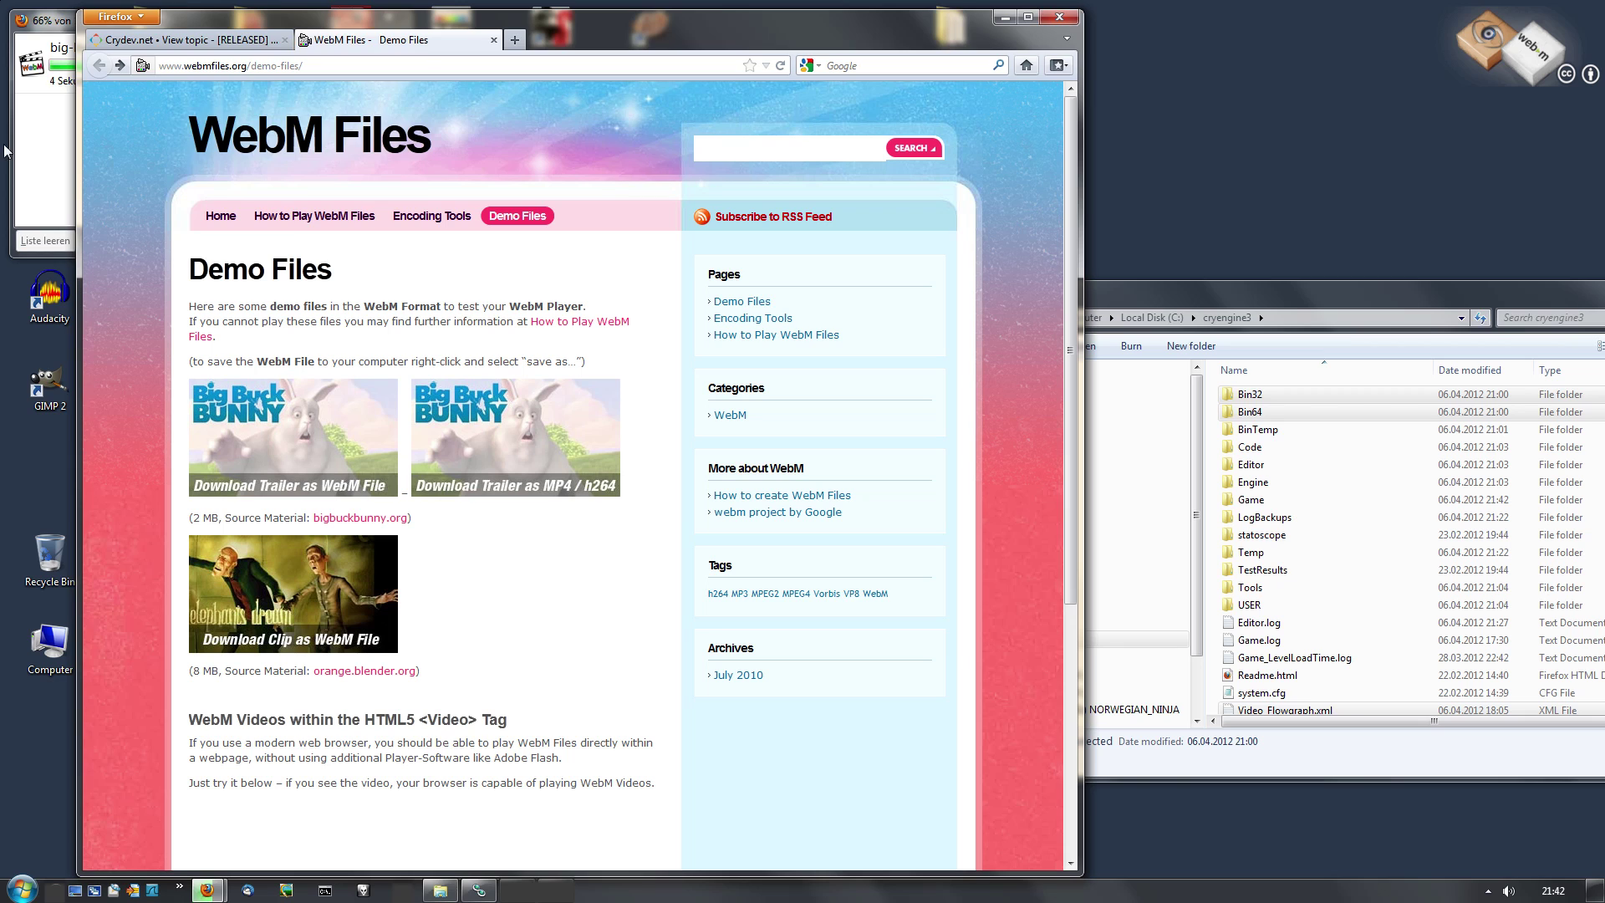
Clear the finished entries from the download list, then close the Downloads window and the browser.
{"action": "left_click", "coordinate": [34, 154]}
{"action": "left_click", "coordinate": [60, 244]}
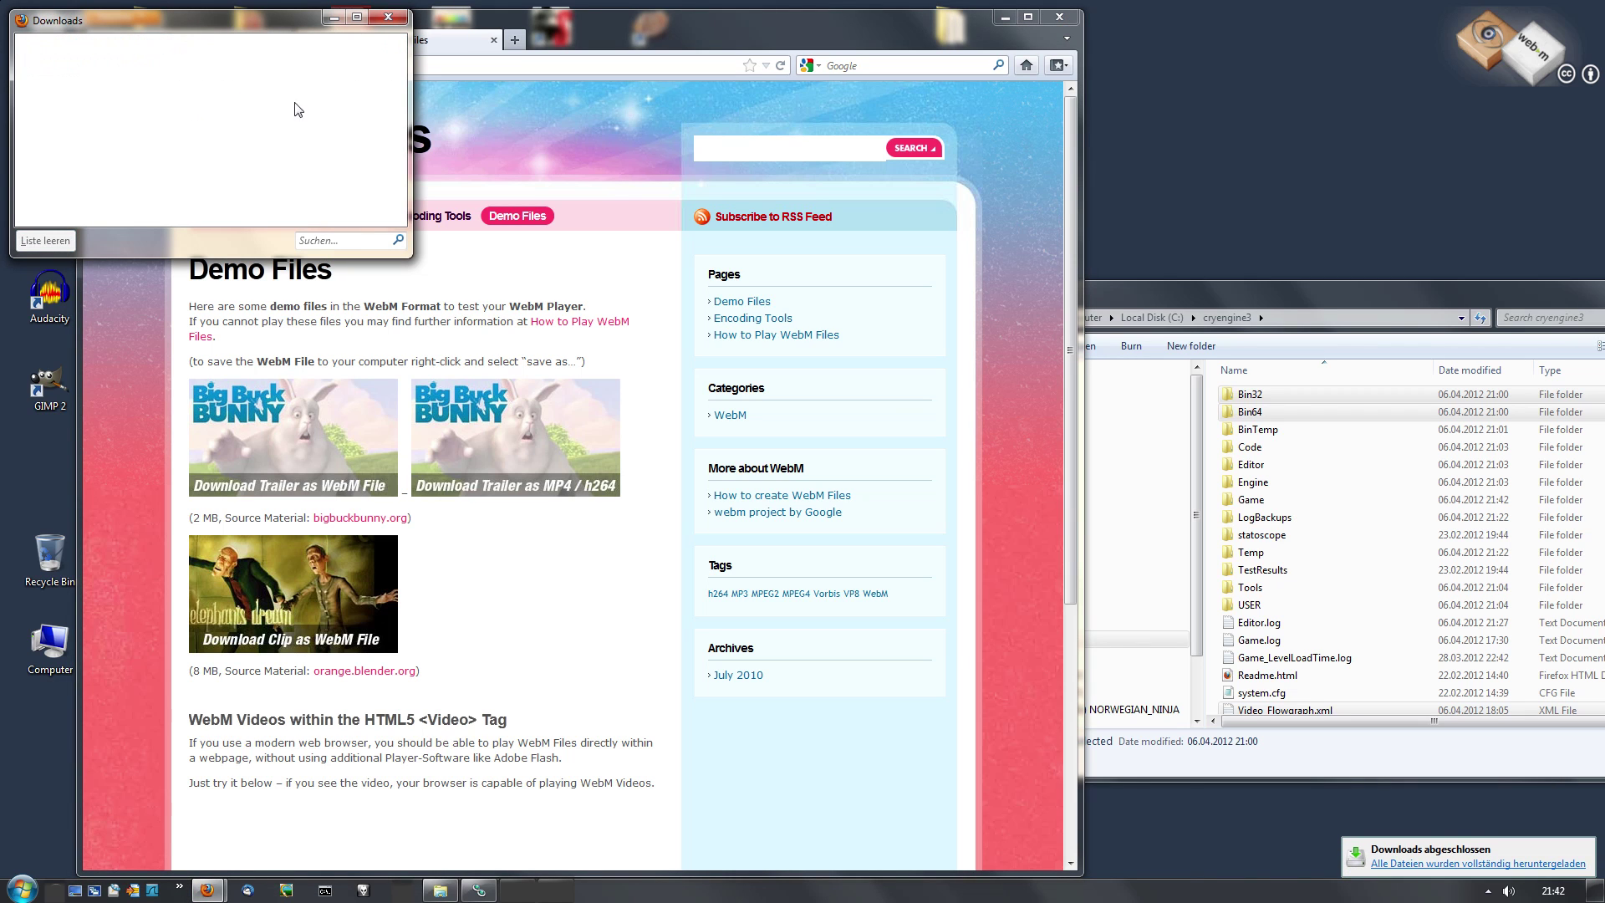
{"action": "left_click", "coordinate": [385, 18]}
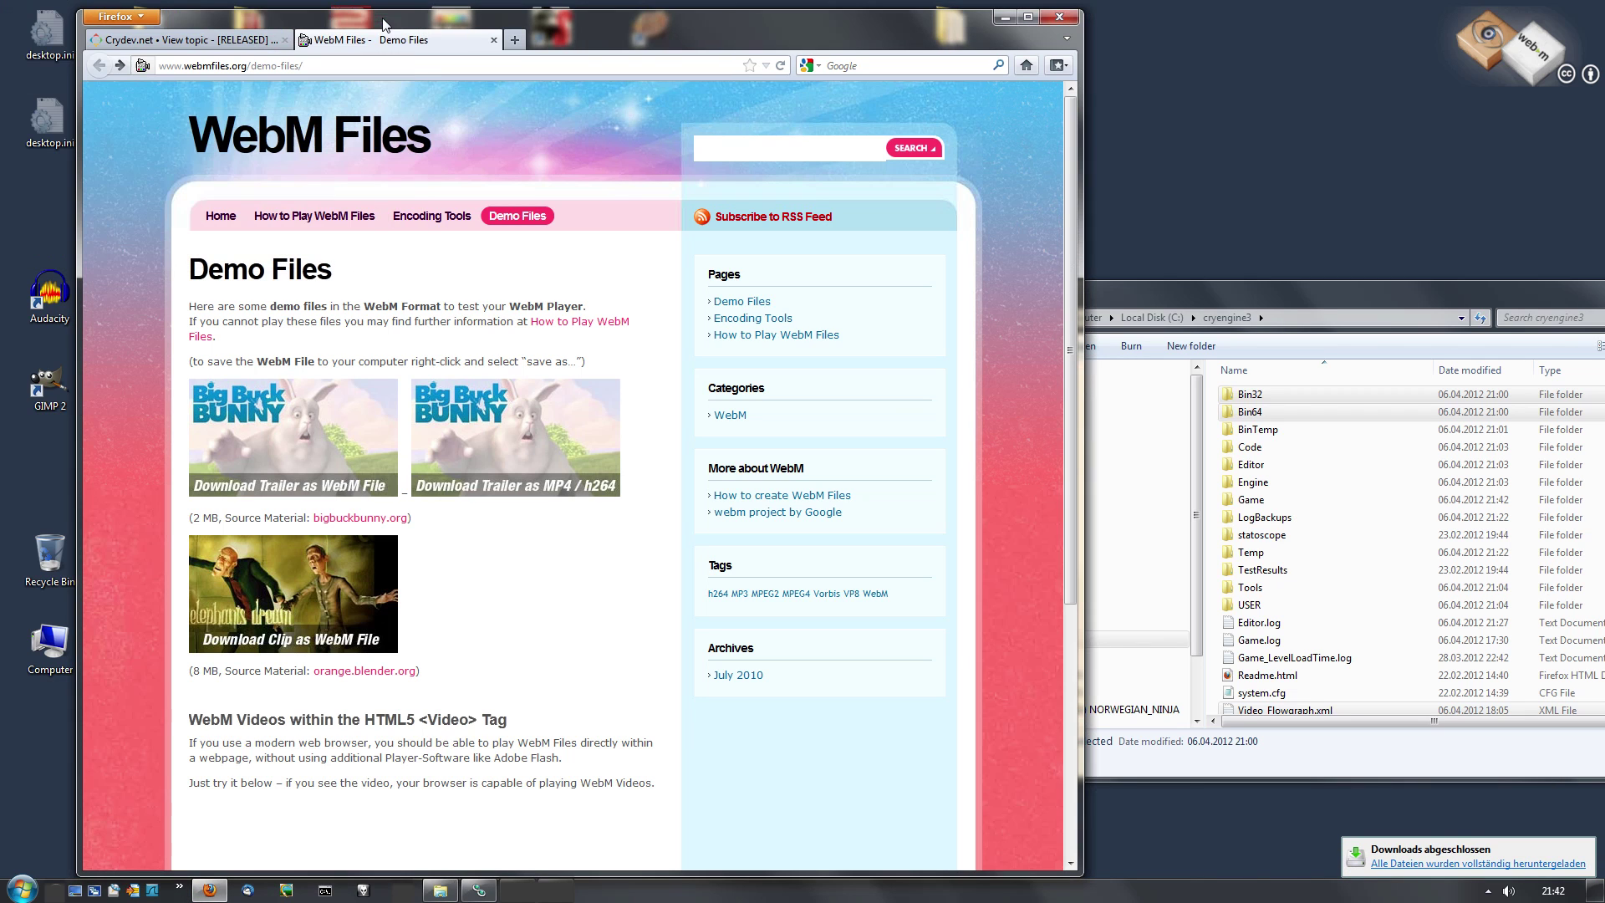
{"action": "left_click", "coordinate": [1059, 17]}
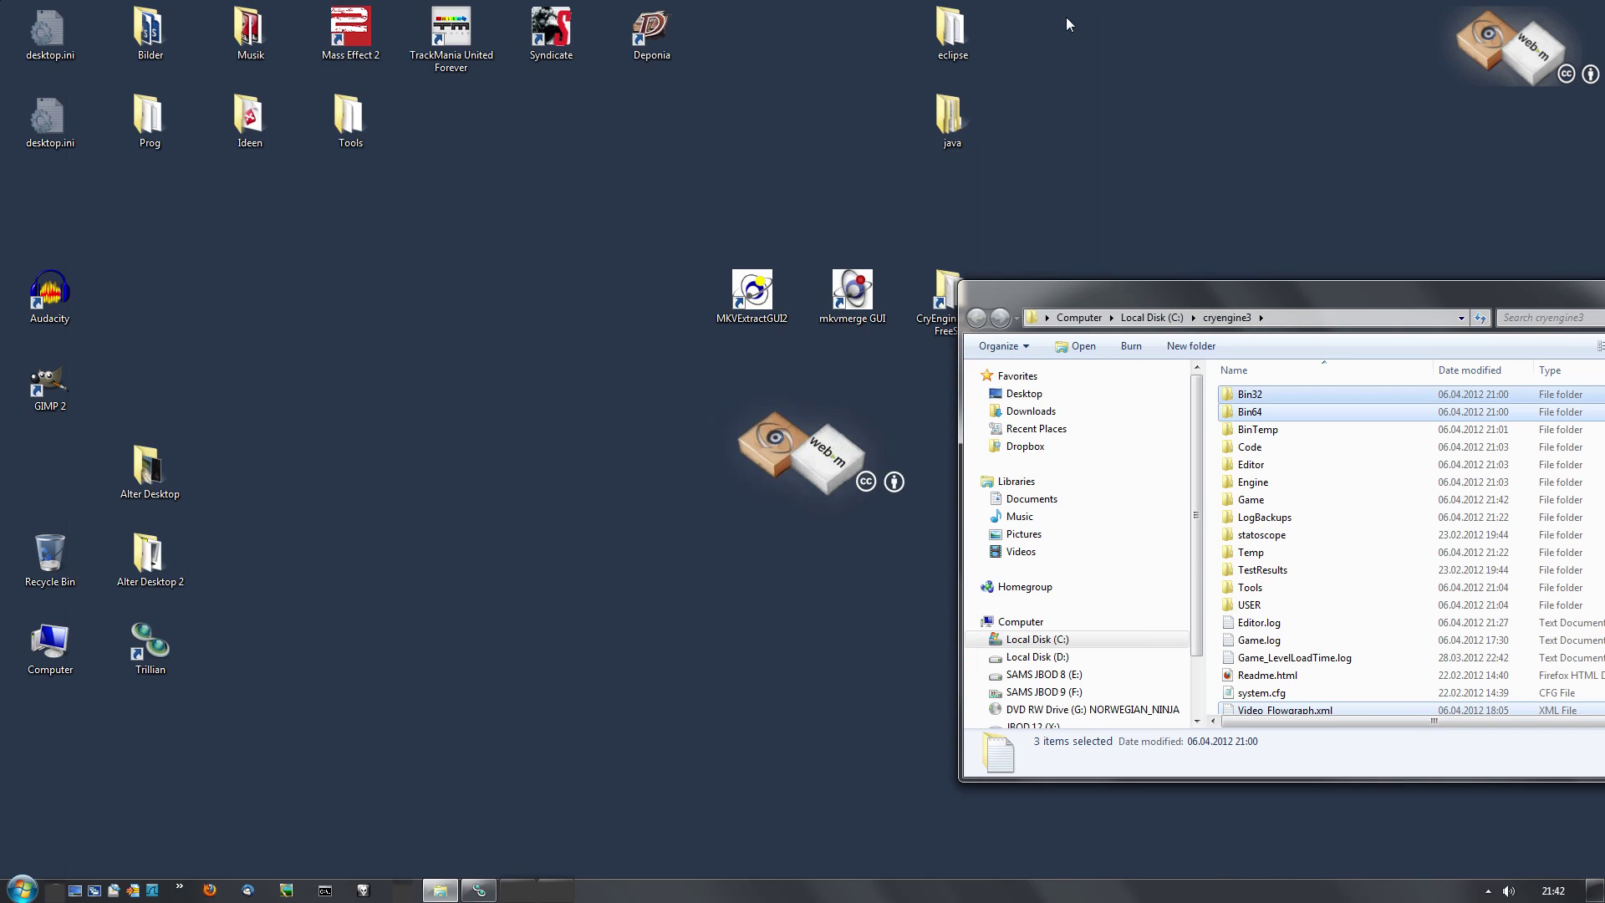
Launch MKVExtractGUI2 and arrange its window beside the cryengine3 folder window.
{"action": "double_click", "coordinate": [772, 309]}
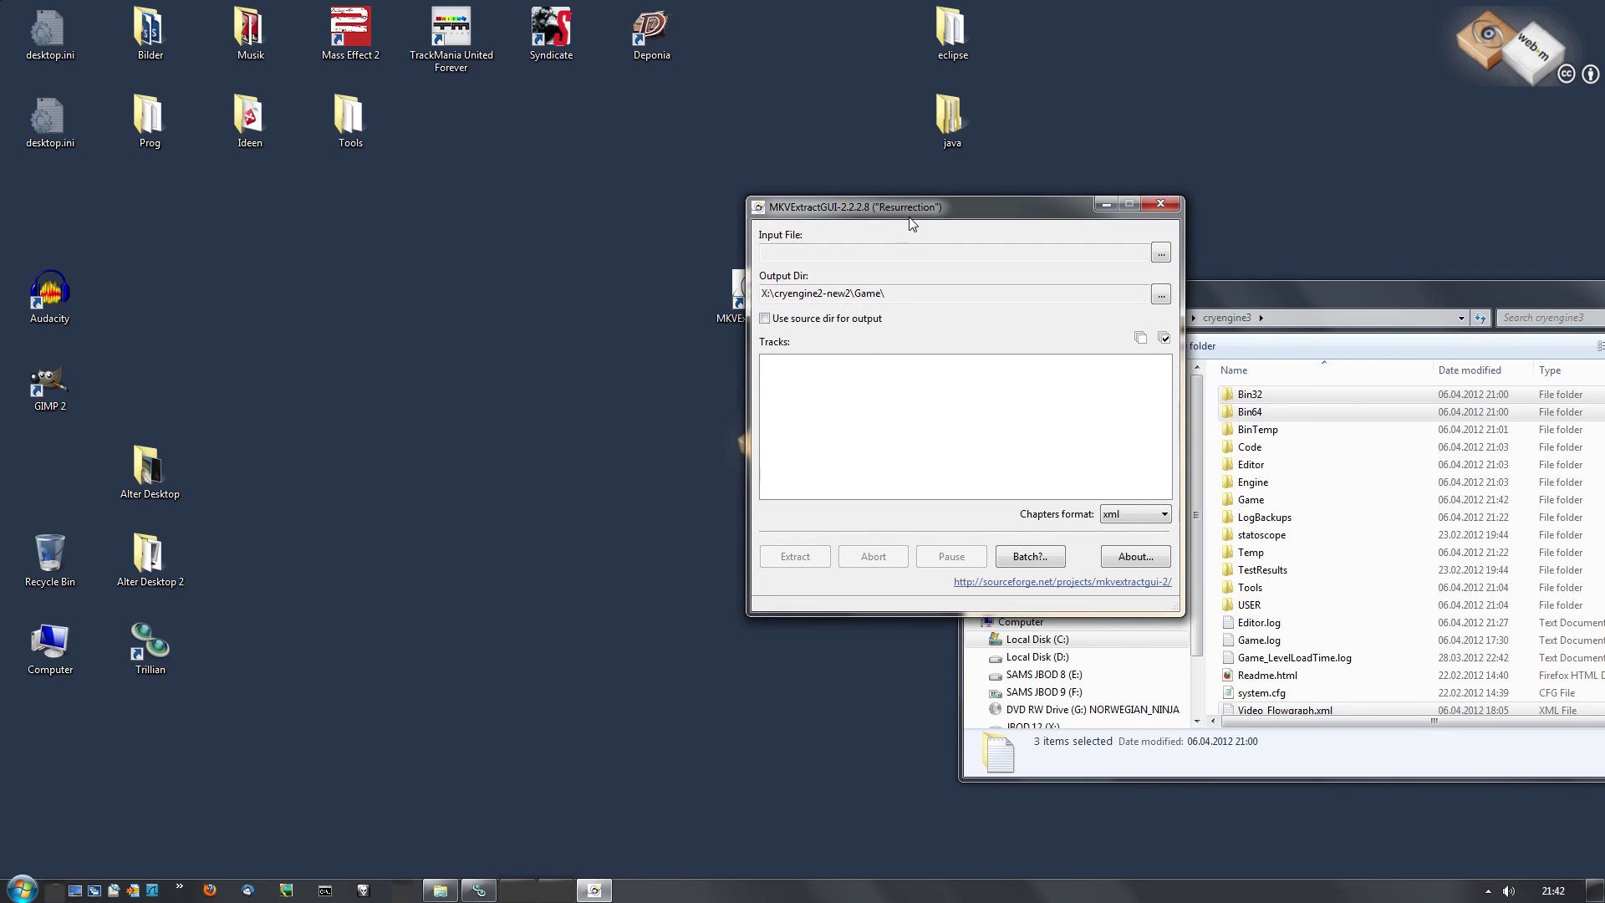
{"action": "left_click_drag", "start_coordinate": [911, 221], "coordinate": [432, 350]}
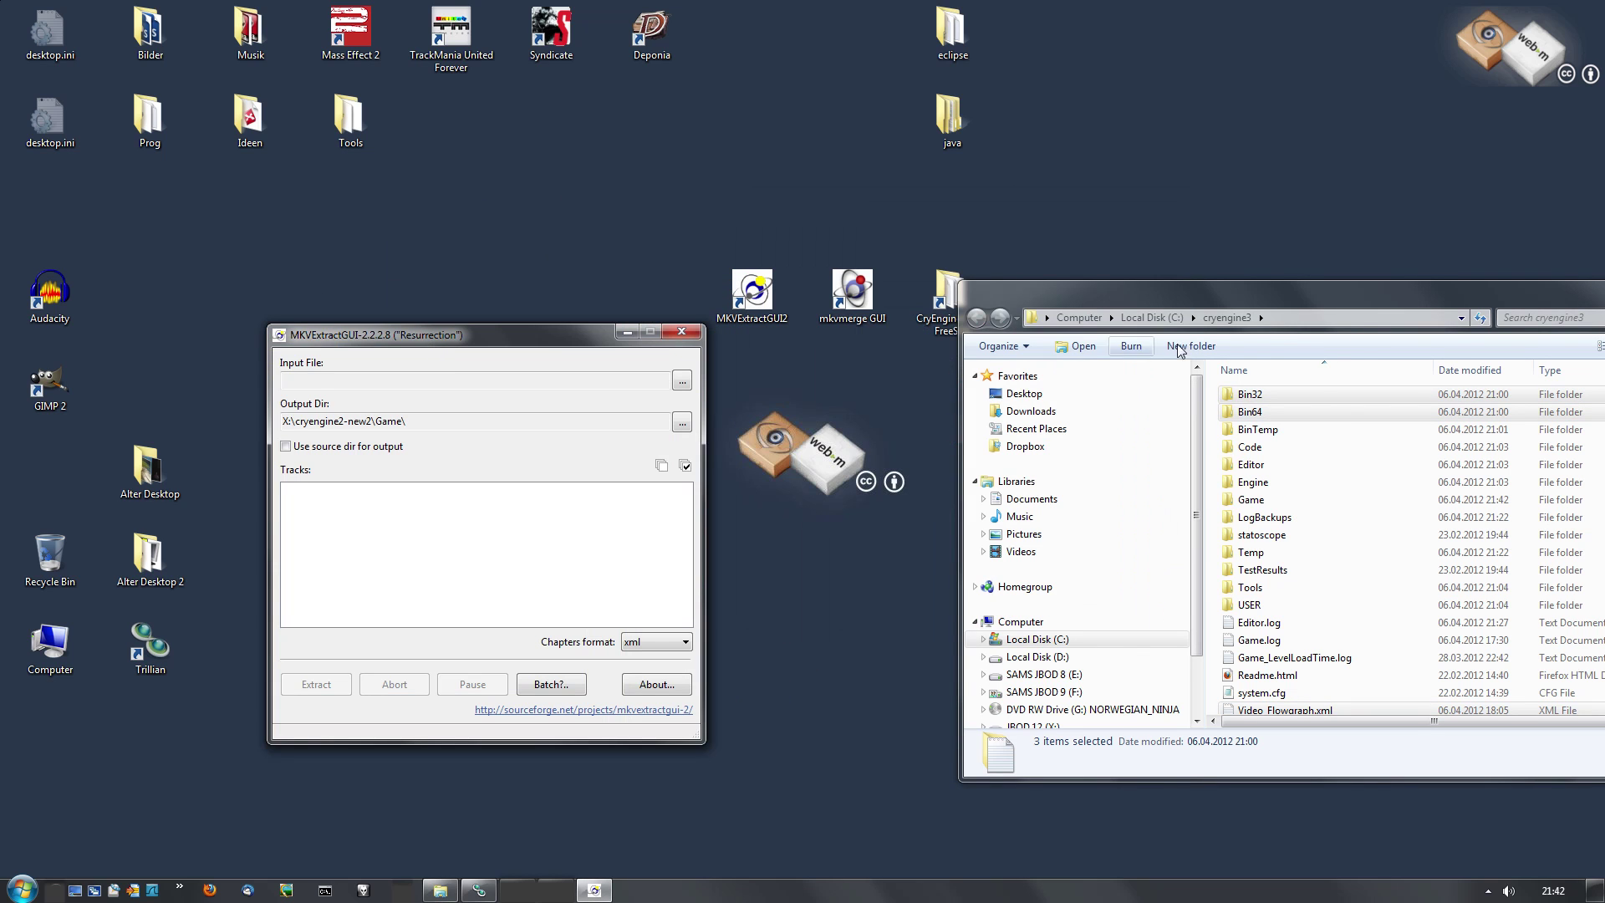
{"action": "left_click_drag", "start_coordinate": [1352, 300], "coordinate": [1245, 279]}
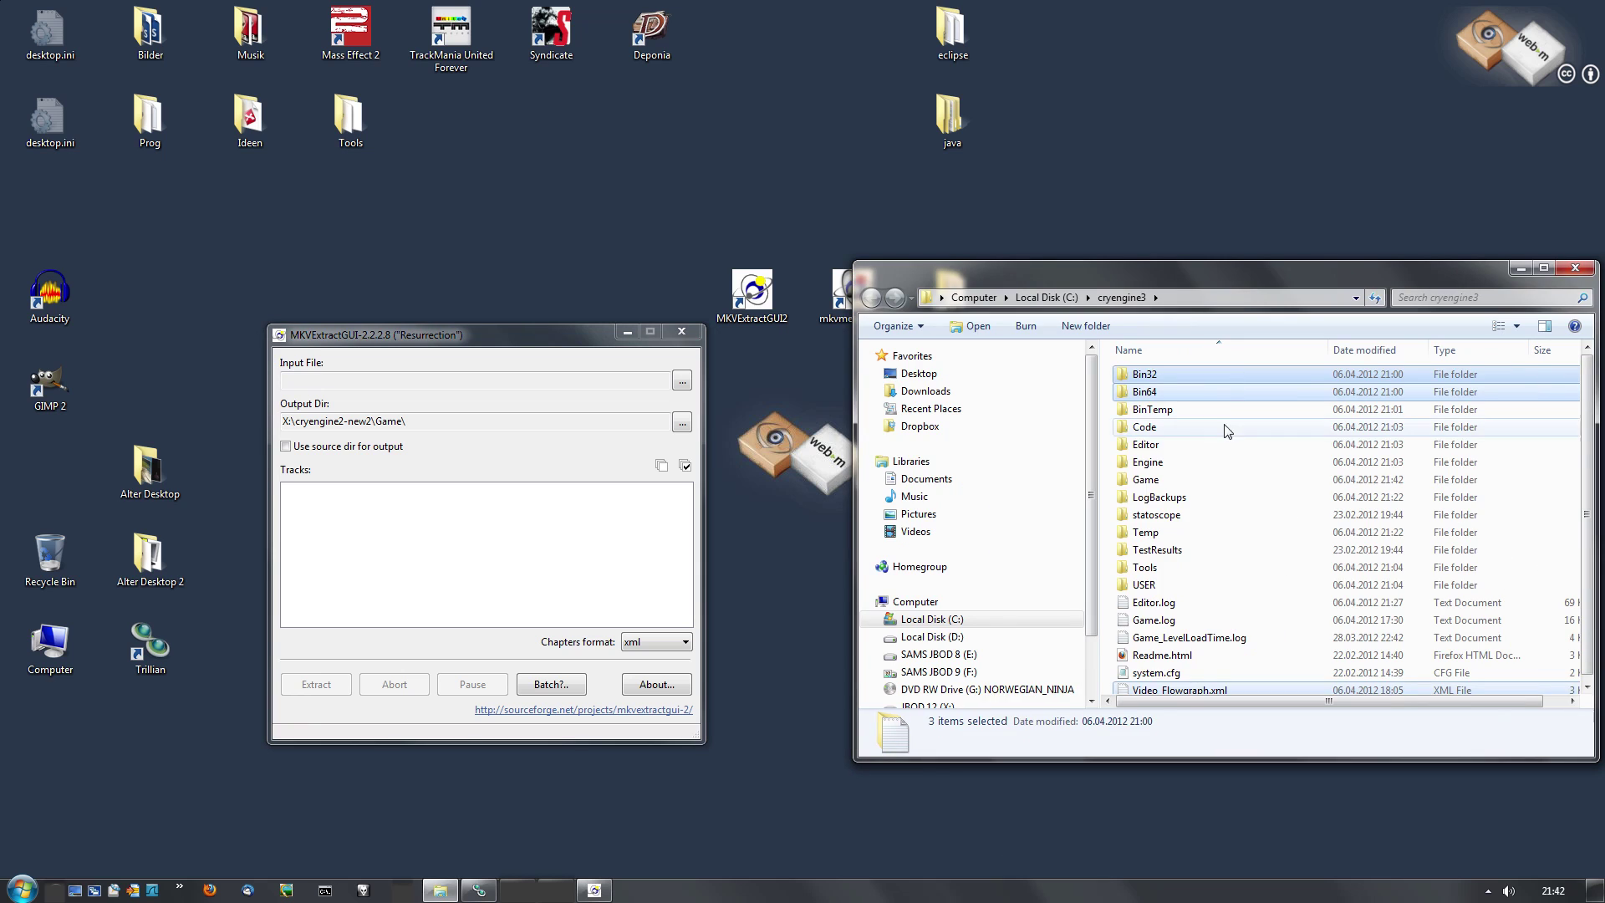
In the Game folder, rename big-buck-bunny_trailer.webm to big-buck-bunny_trailer.mkv.
{"action": "double_click", "coordinate": [1161, 483]}
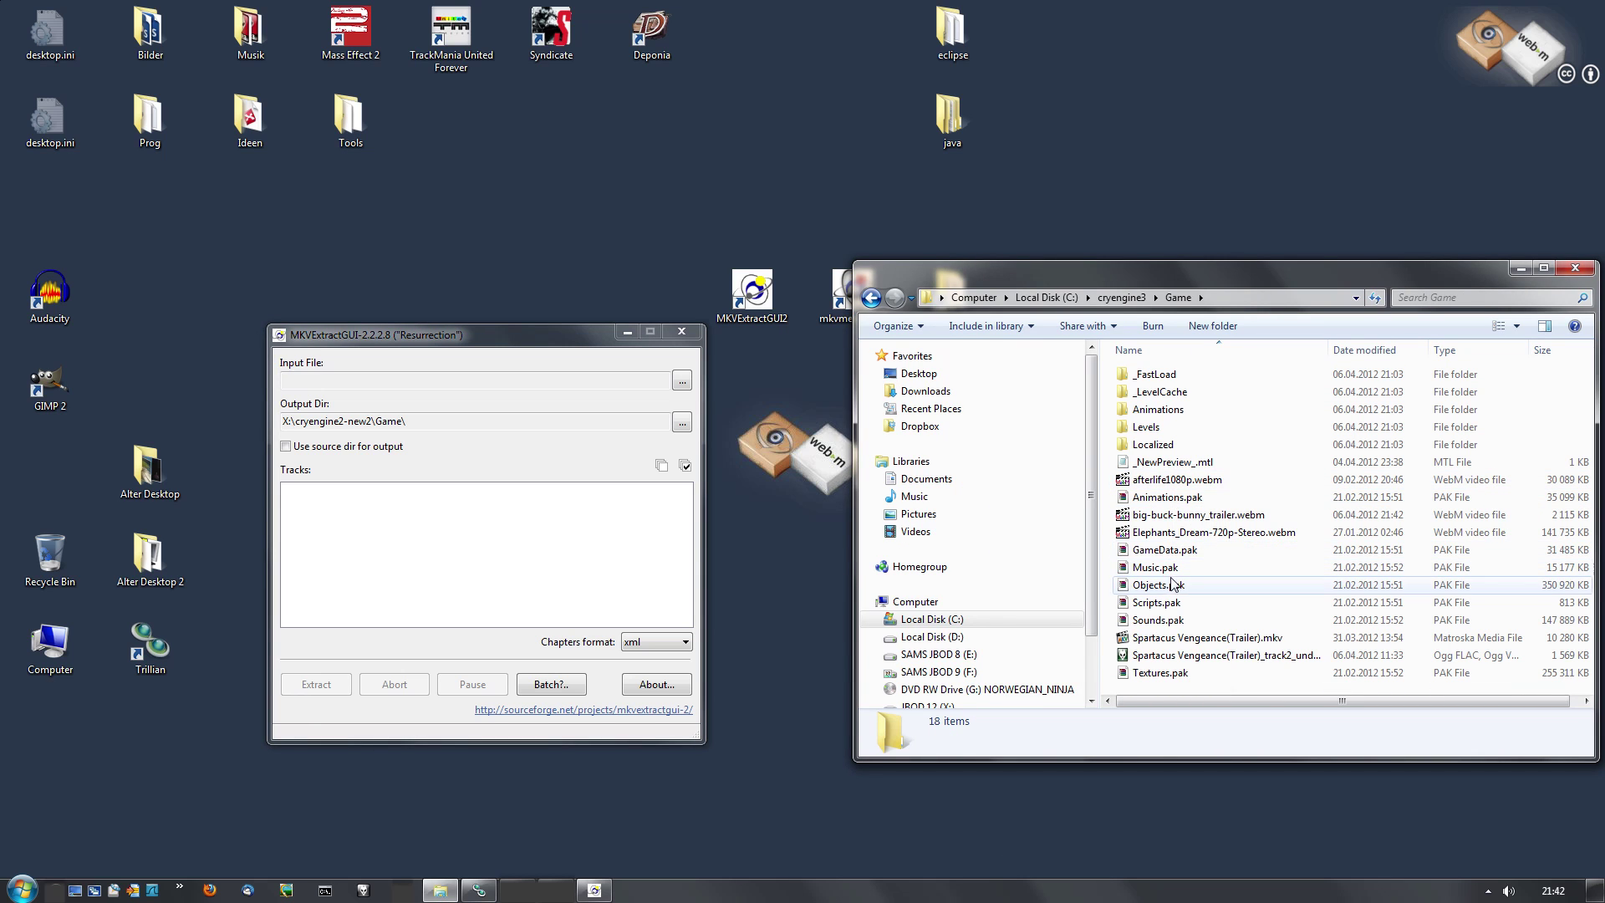
{"action": "left_click", "coordinate": [1206, 516]}
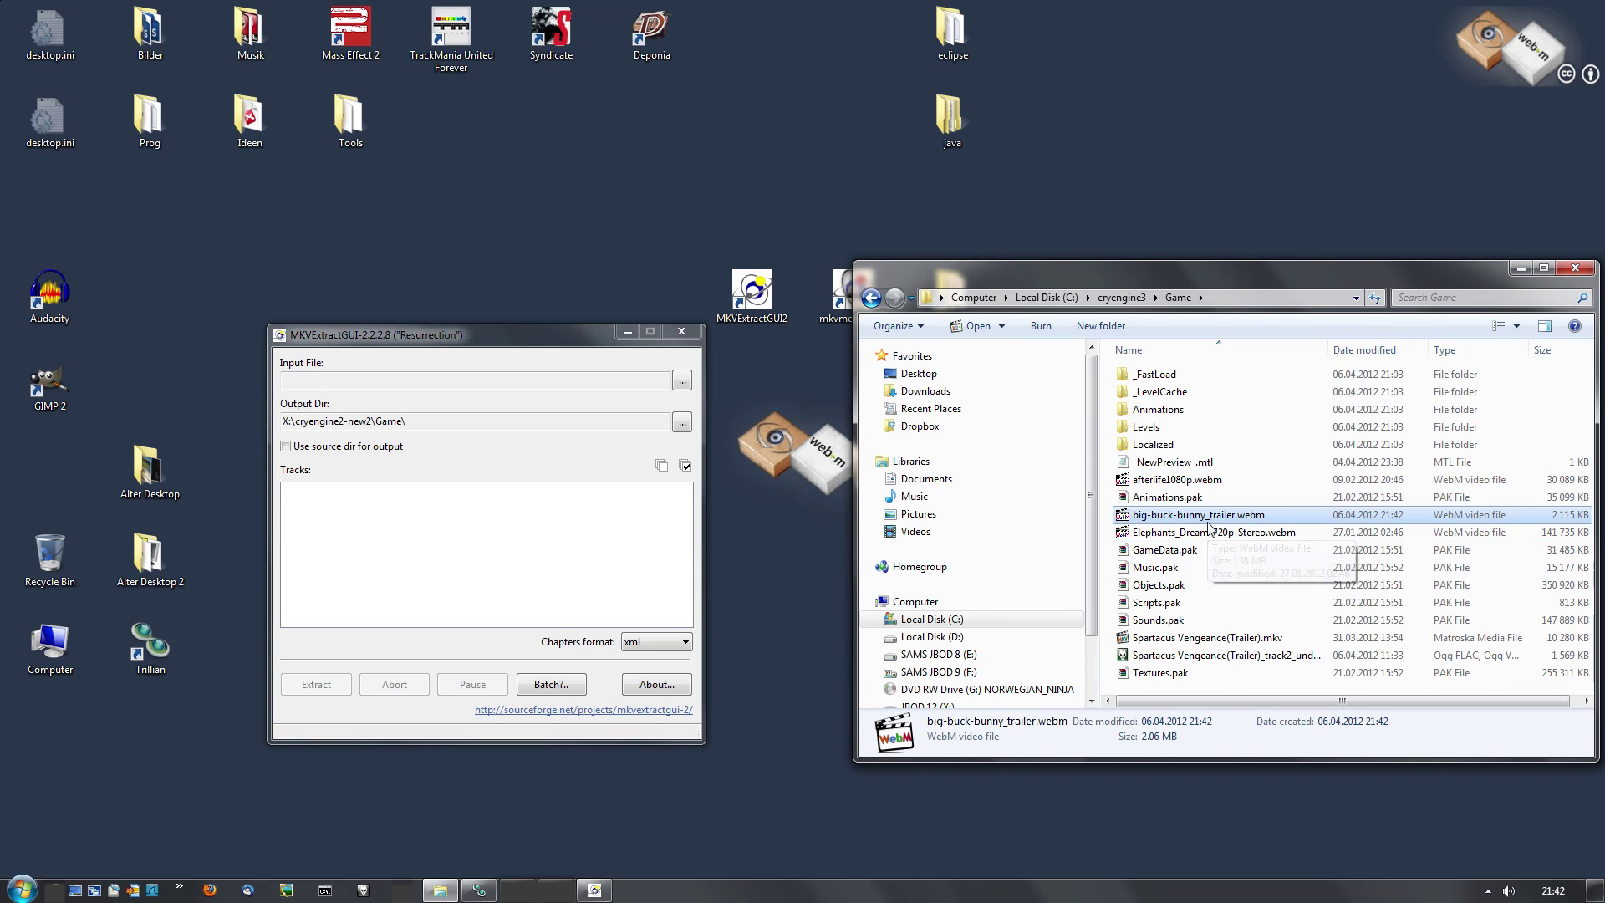
{"action": "right_click", "coordinate": [1206, 516]}
{"action": "left_click", "coordinate": [980, 483]}
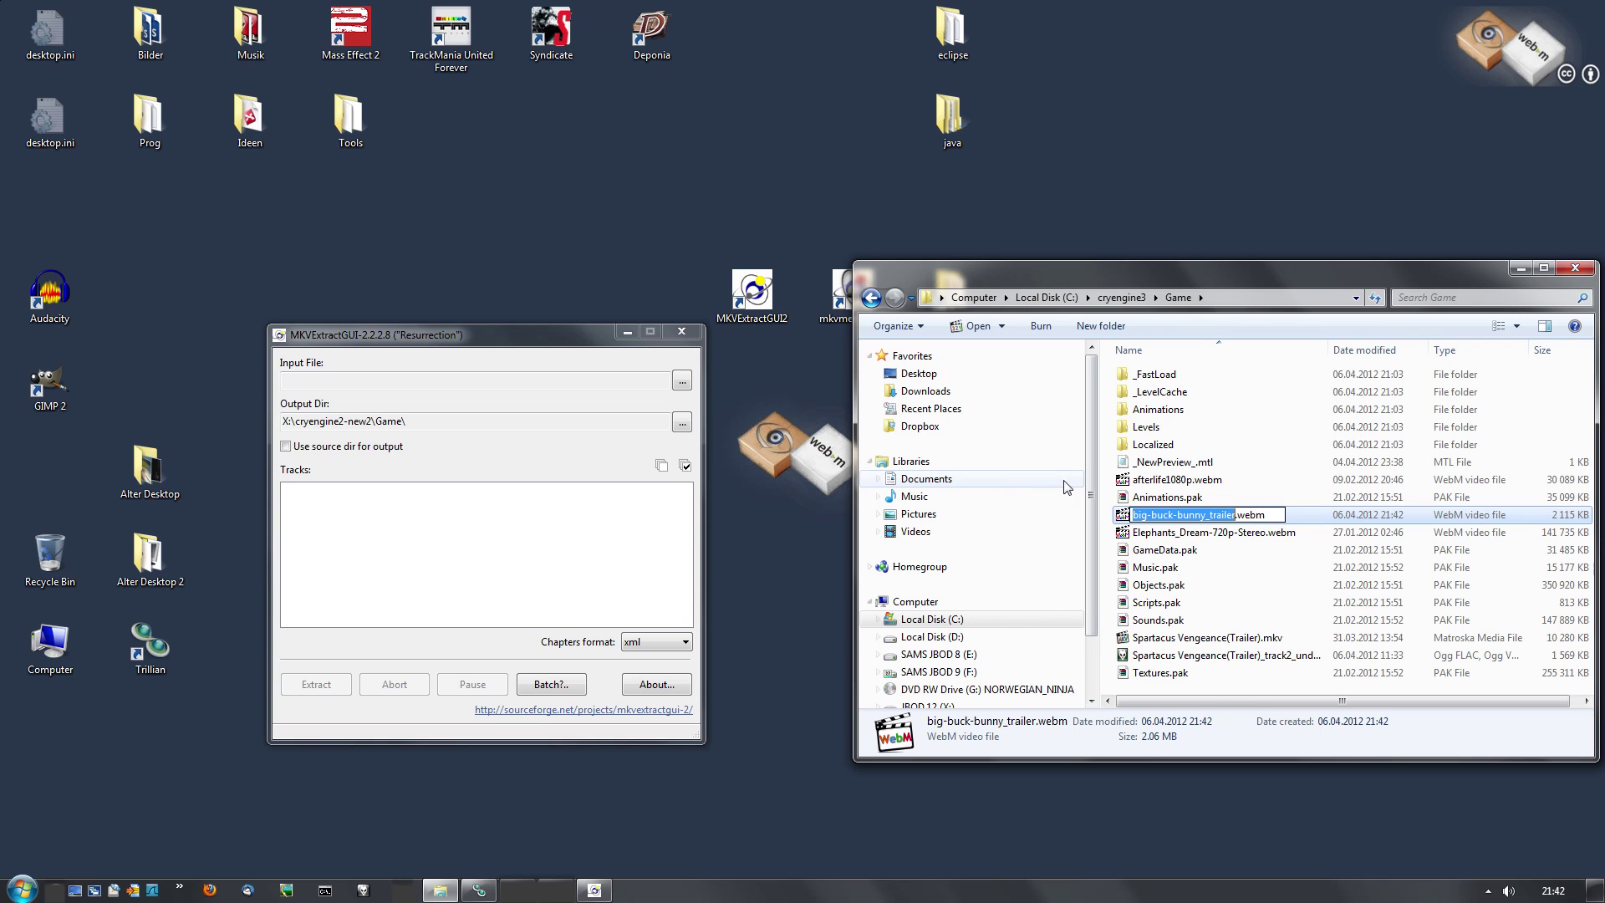
{"action": "left_click", "coordinate": [1274, 523]}
{"action": "key", "text": "BackSpace"}
{"action": "key", "text": "BackSpace"}
{"action": "key", "text": "BackSpace"}
{"action": "key", "text": "BackSpace"}
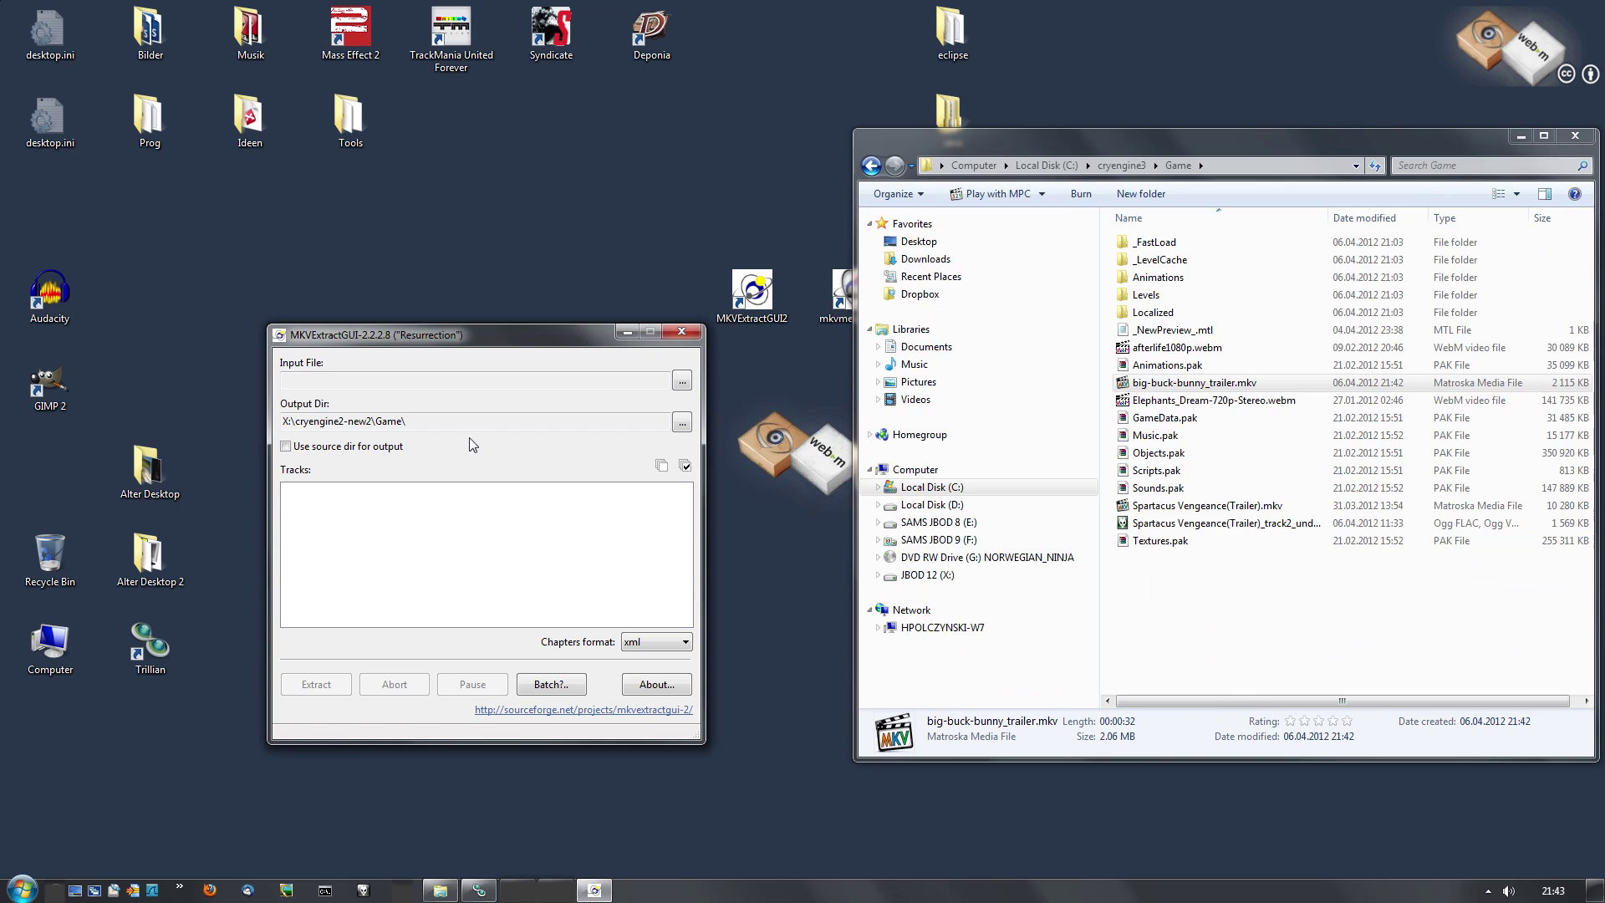
Load big-buck-bunny_trailer.mkv into MKVExtractGUI, extract only the Track 2 Vorbis audio to the source directory, and close the tool.
{"action": "left_click_drag", "start_coordinate": [1170, 383], "coordinate": [371, 573]}
{"action": "left_click", "coordinate": [289, 503]}
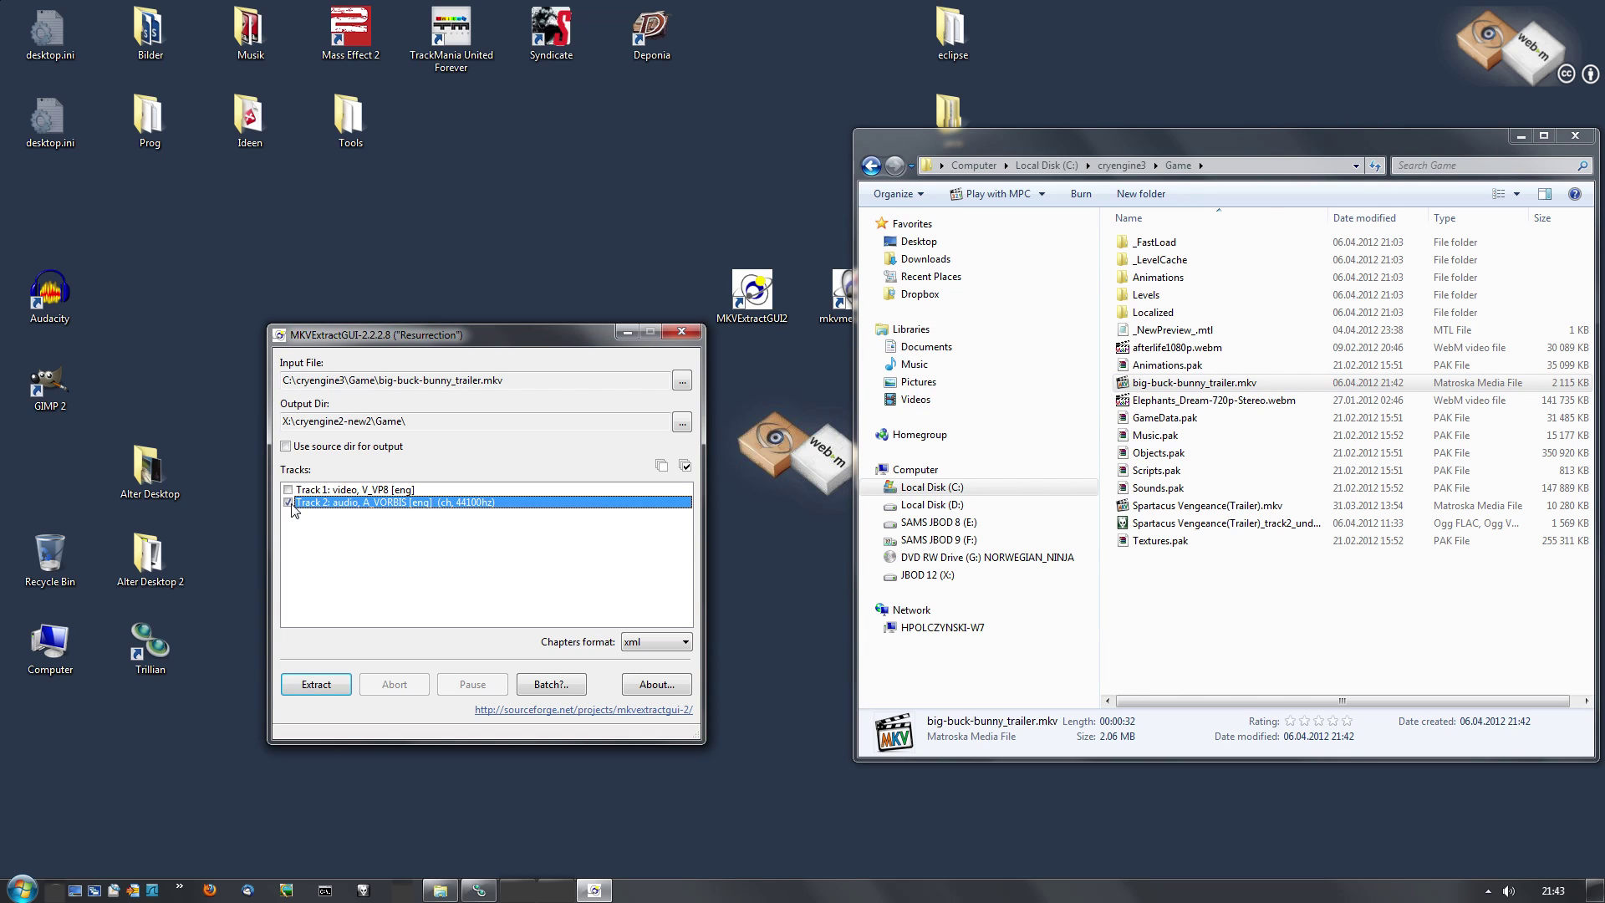
{"action": "left_click", "coordinate": [286, 446]}
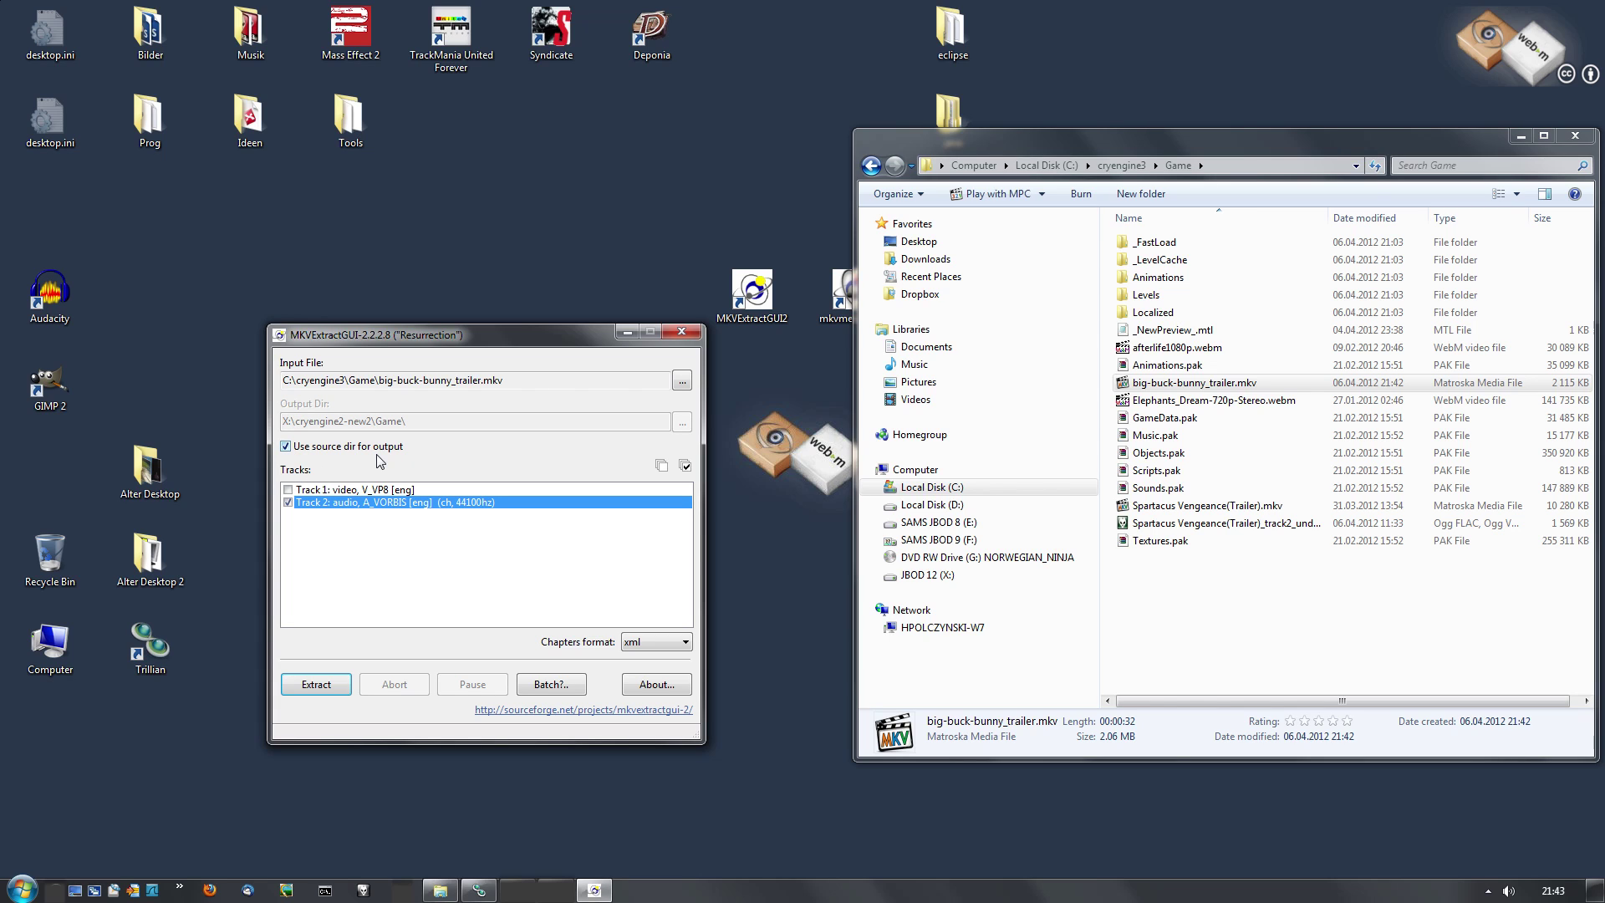
{"action": "left_click", "coordinate": [317, 685]}
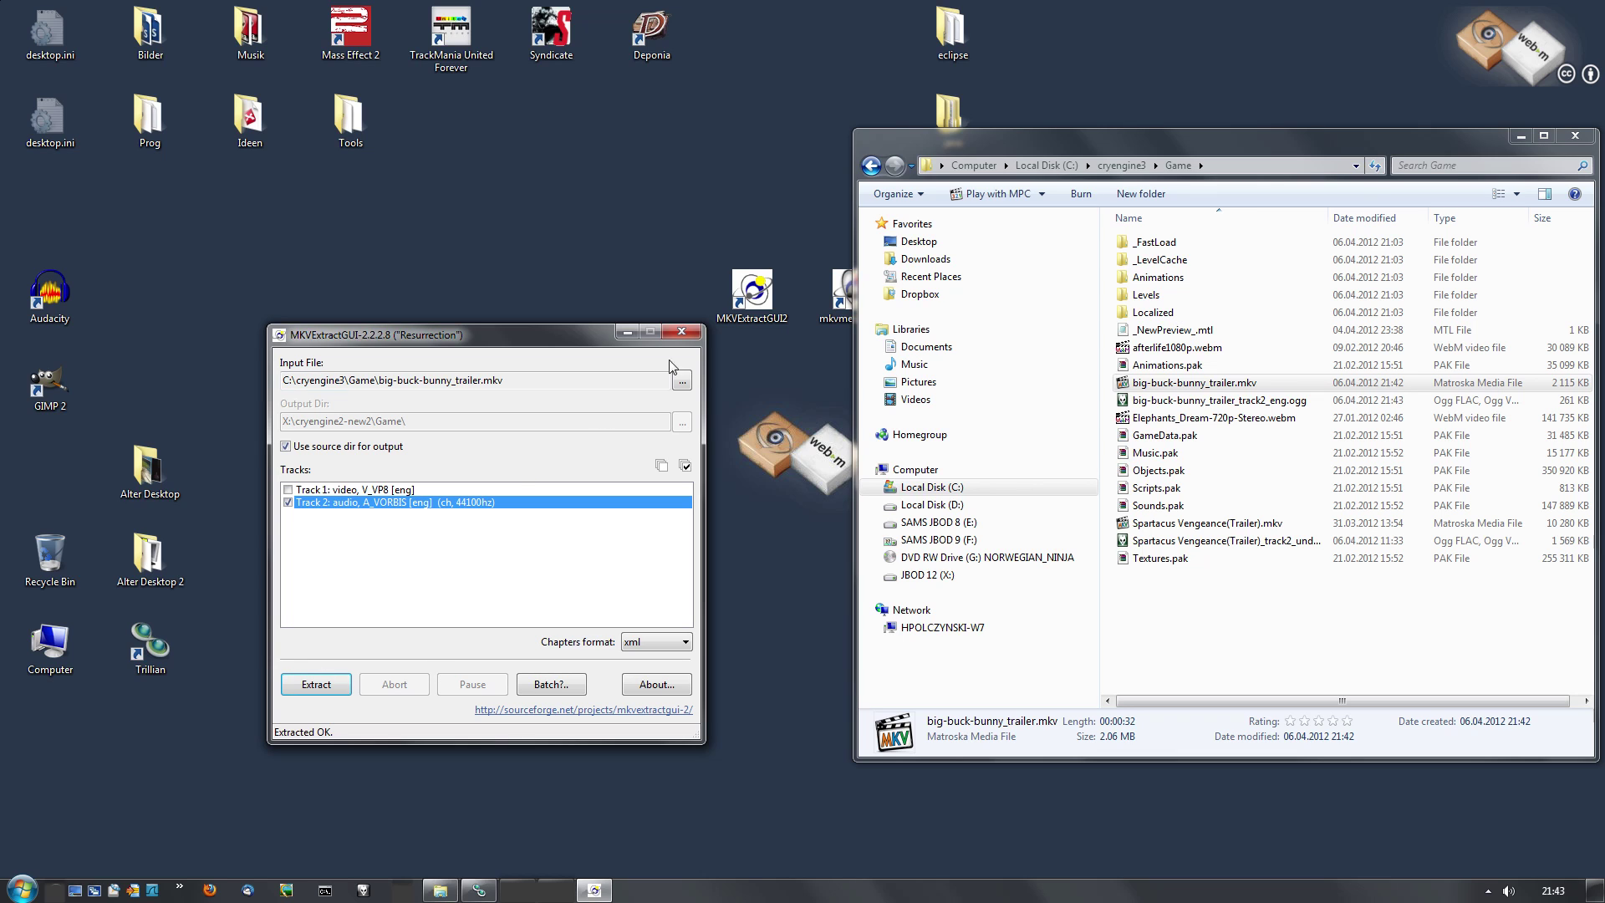
{"action": "left_click", "coordinate": [680, 334]}
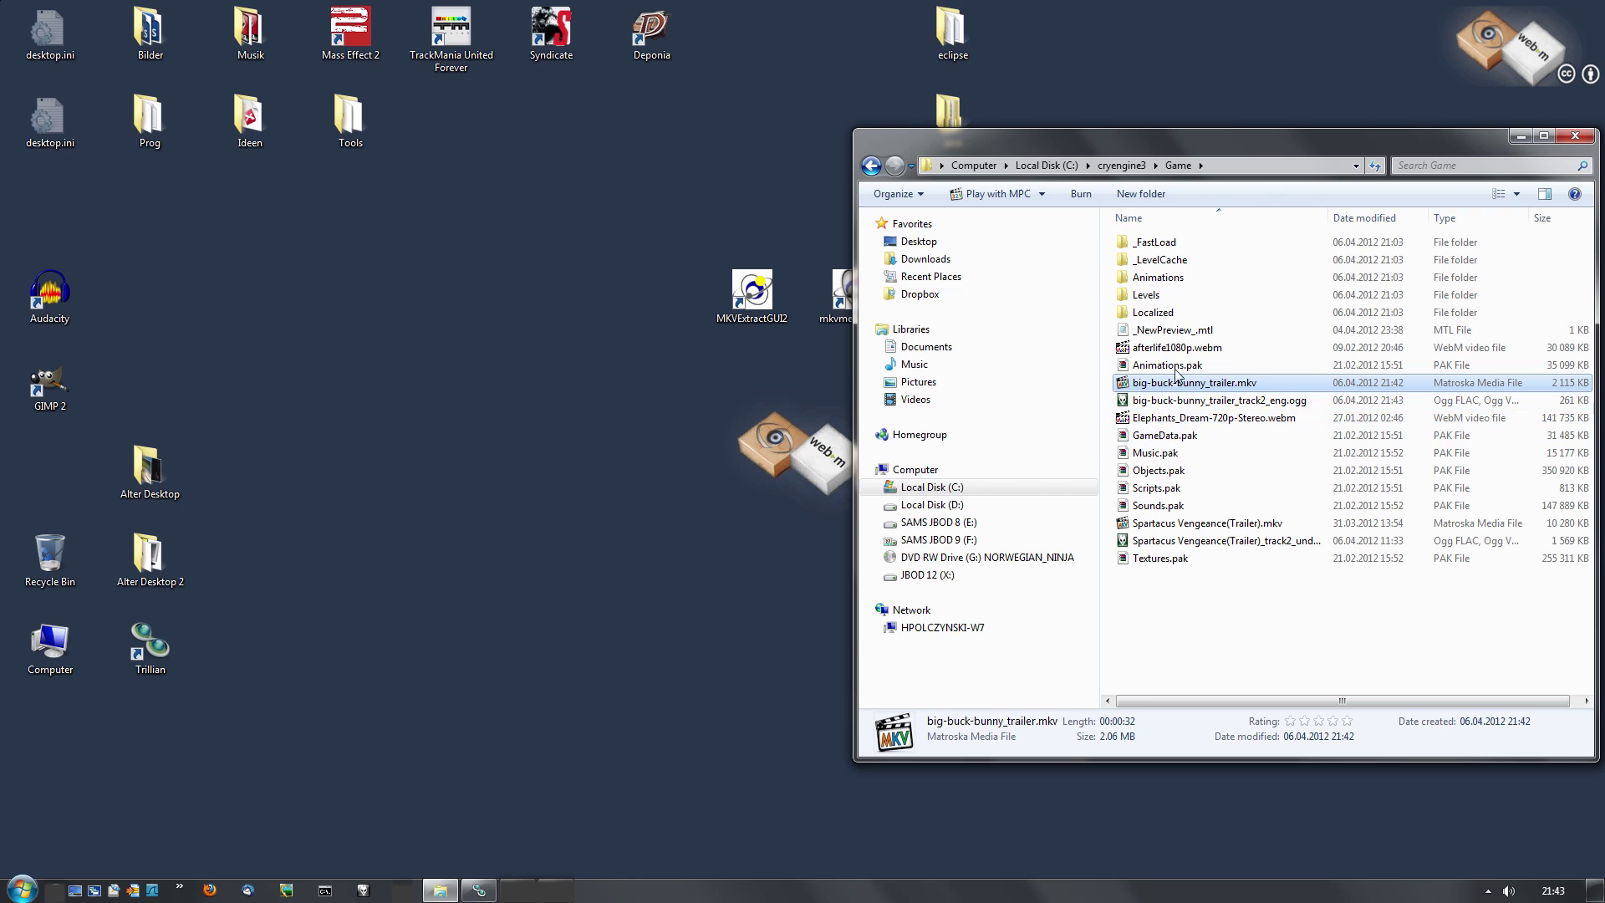
Open the extracted big-buck-bunny_trailer_track2_eng.ogg in the audio player to check it, and close the player.
{"action": "left_click", "coordinate": [1191, 403]}
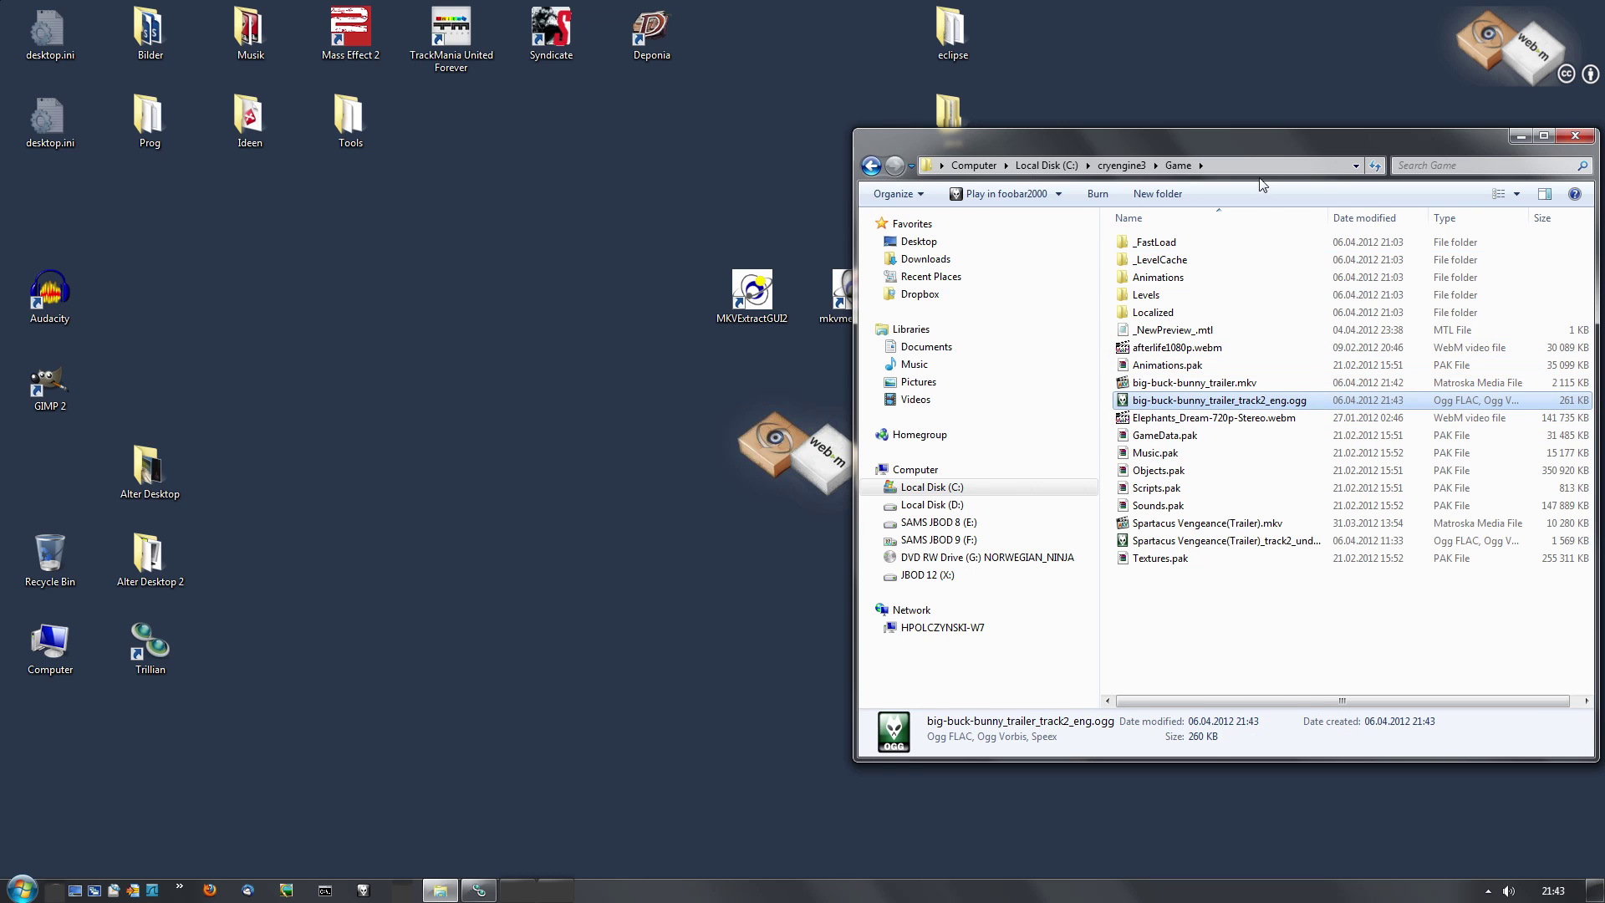
{"action": "left_click_drag", "start_coordinate": [1187, 138], "coordinate": [1074, 129]}
{"action": "double_click", "coordinate": [1039, 392]}
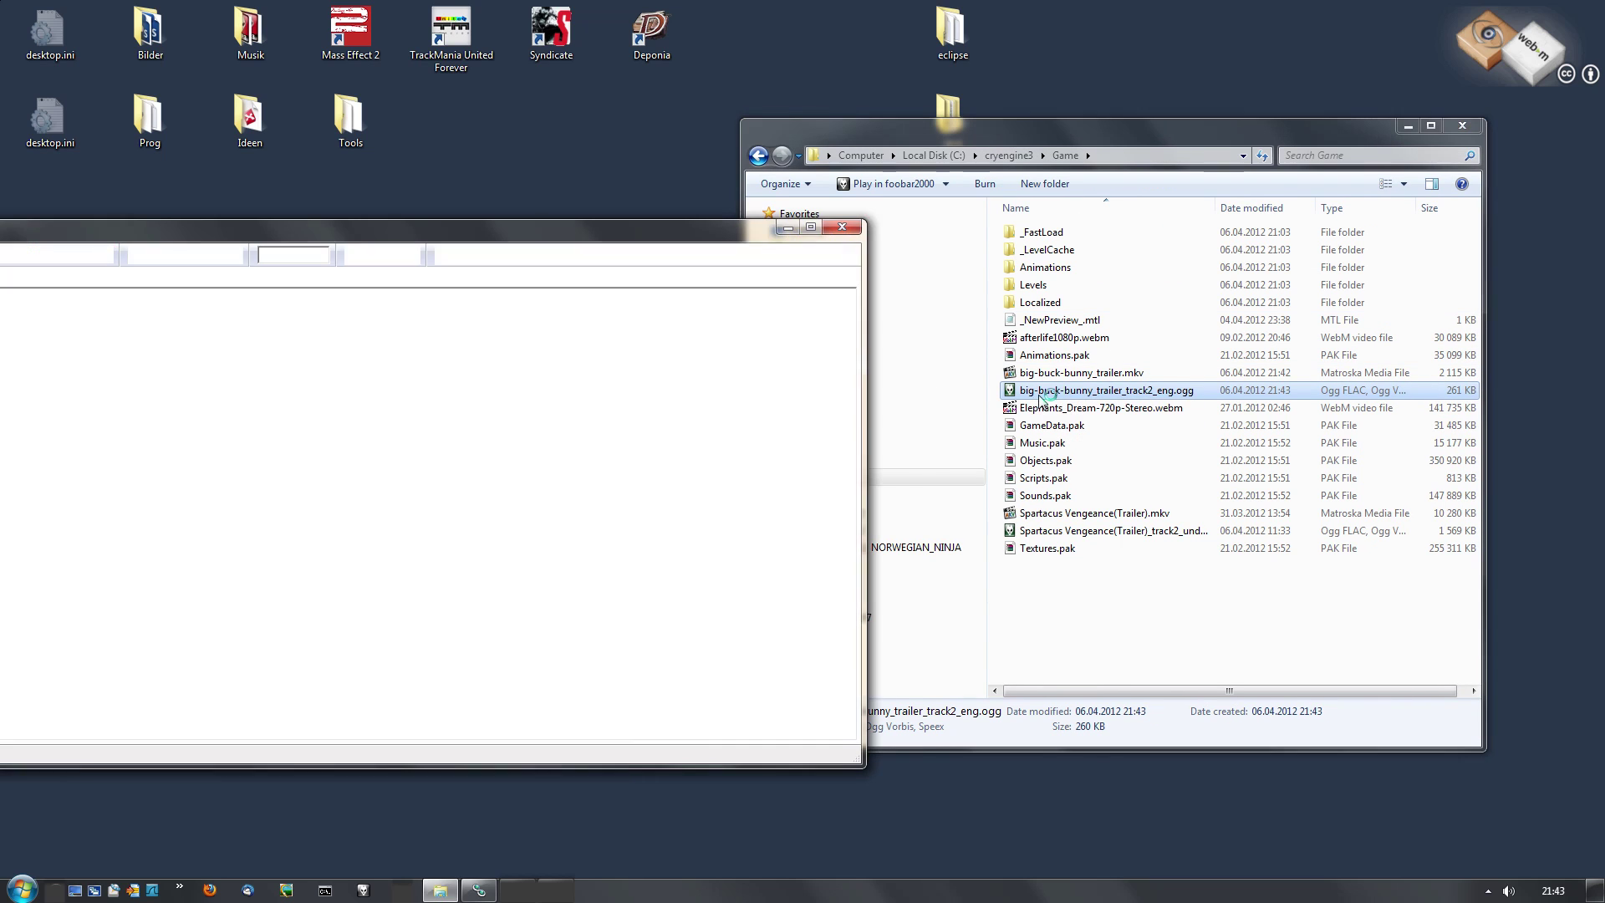
{"action": "left_click", "coordinate": [832, 231]}
{"action": "left_click", "coordinate": [1066, 627]}
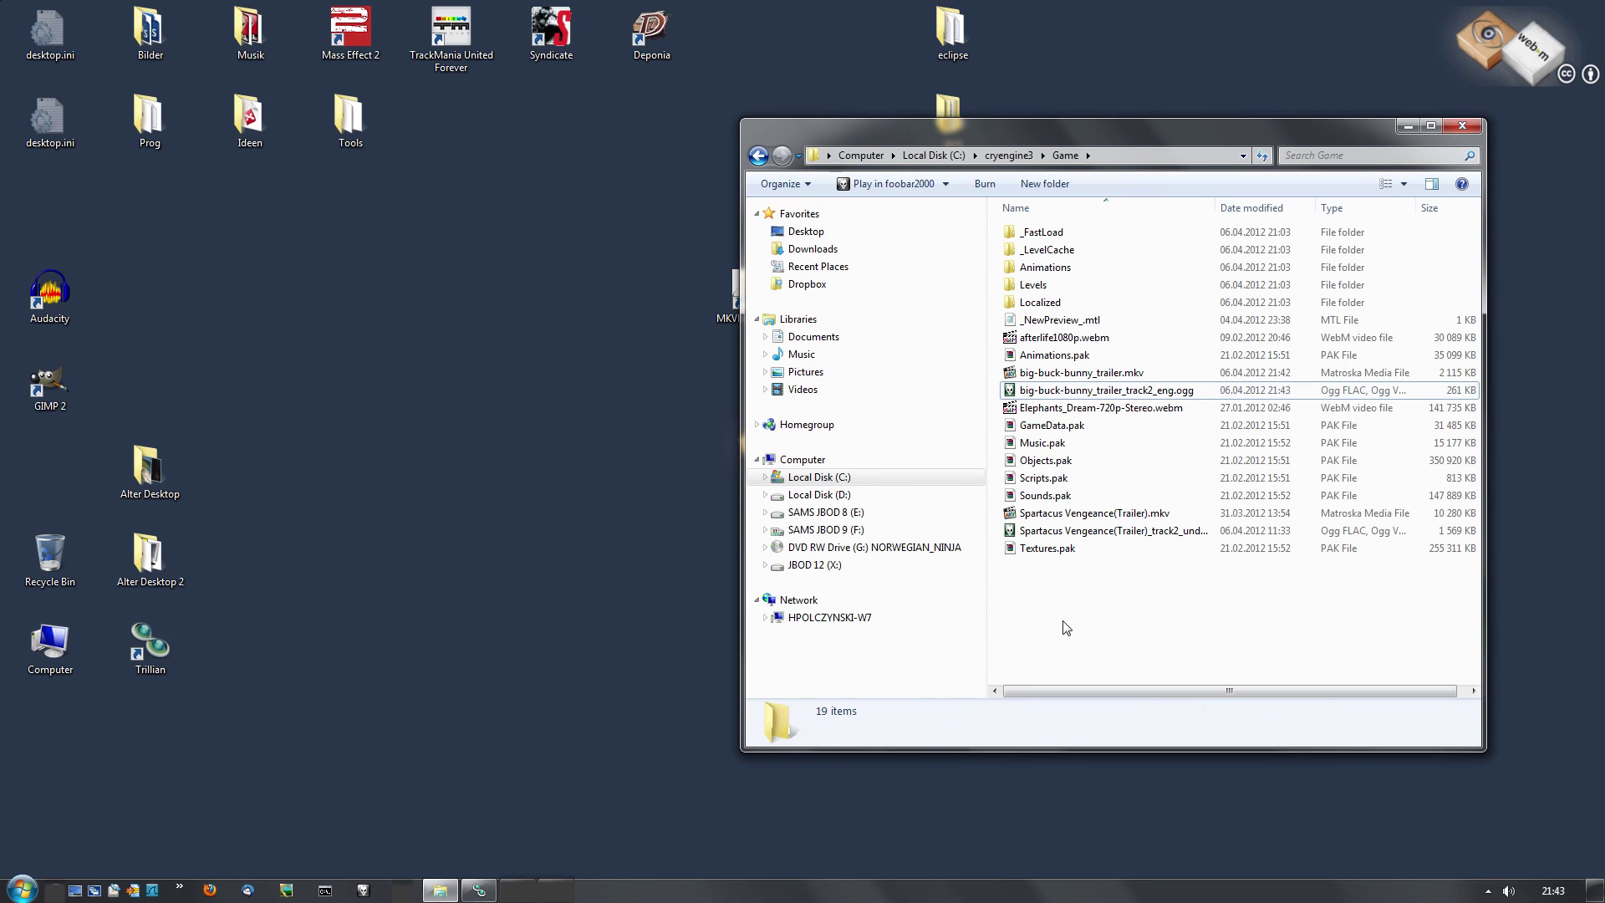
Play big-buck-bunny_trailer.mkv, skip to about the middle of the video to check it, and close the player.
{"action": "left_click_drag", "start_coordinate": [996, 124], "coordinate": [1036, 163]}
{"action": "double_click", "coordinate": [1092, 413]}
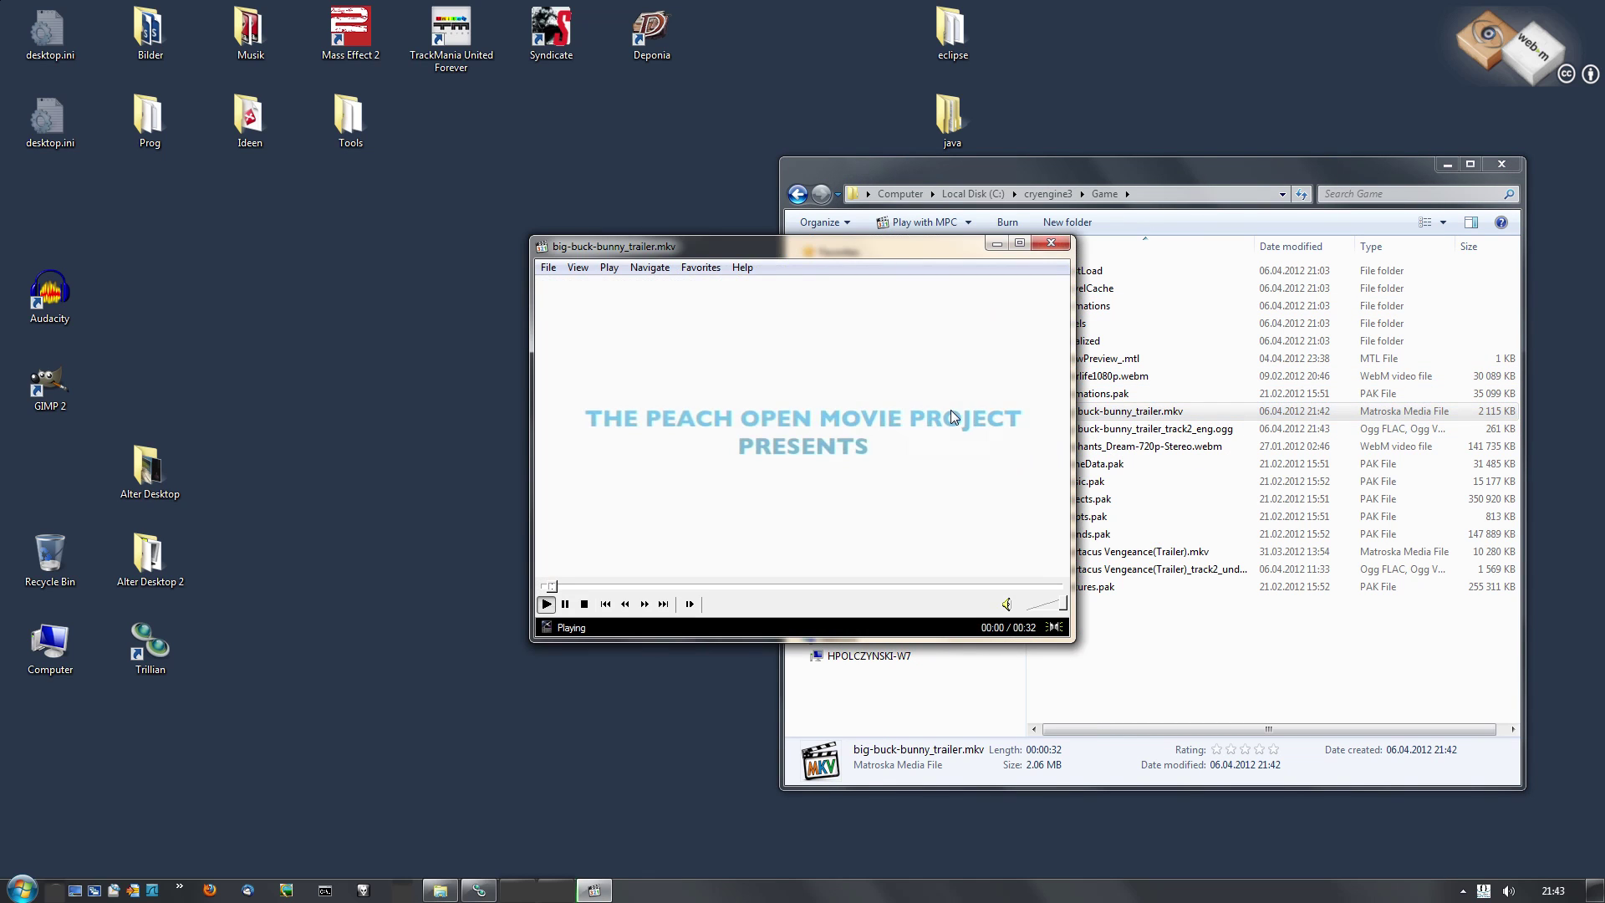
{"action": "left_click", "coordinate": [780, 589]}
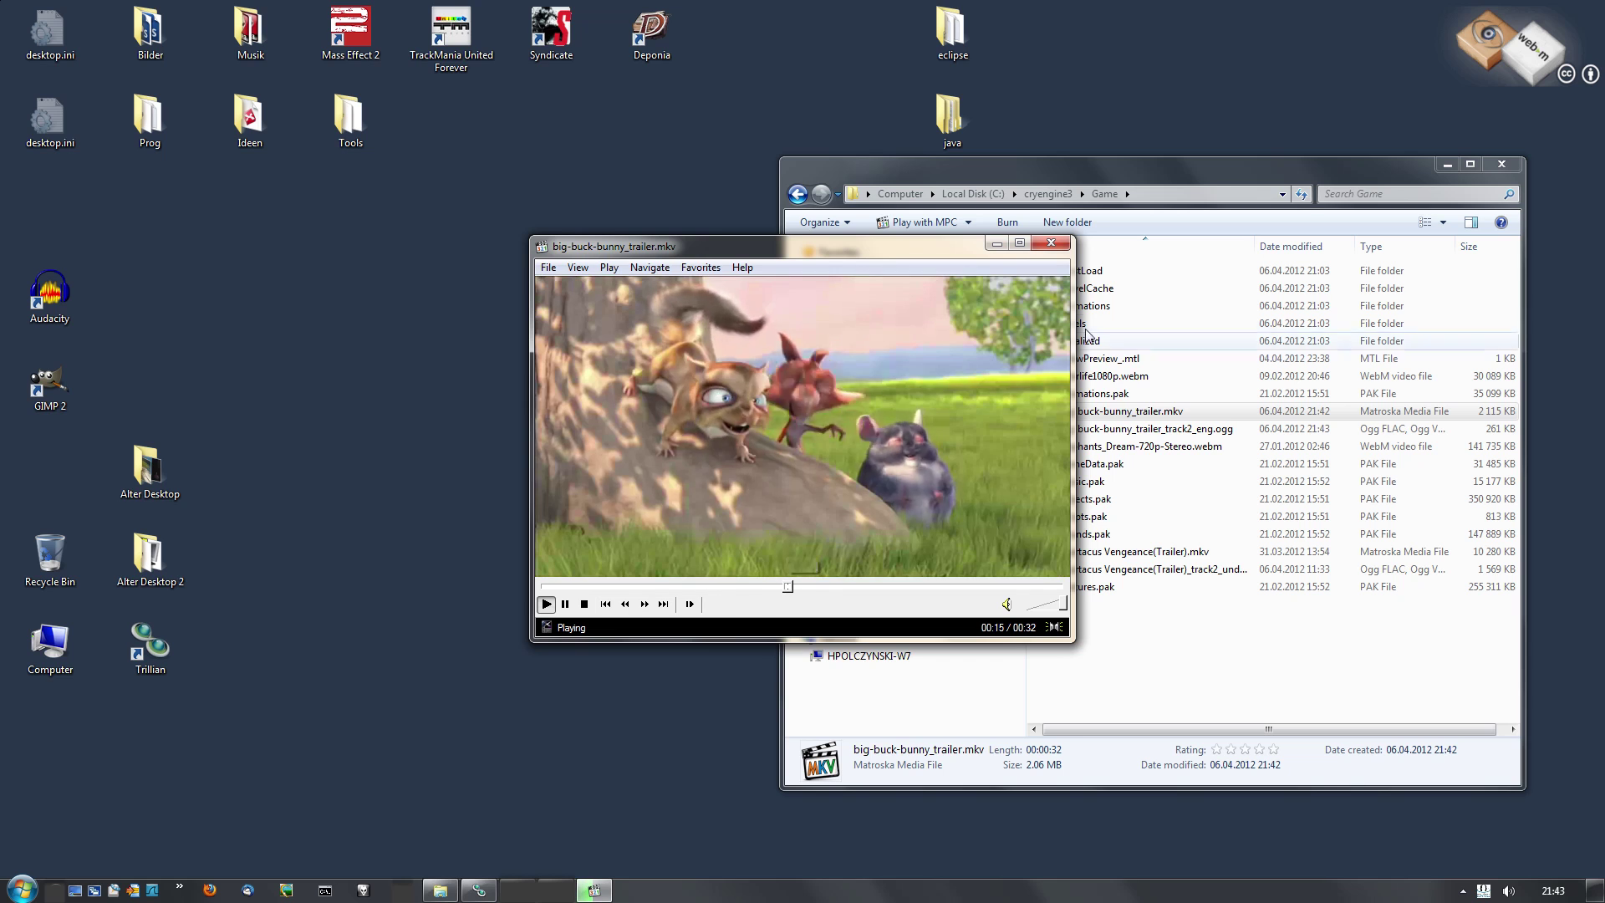
{"action": "left_click", "coordinate": [1051, 242]}
{"action": "left_click", "coordinate": [1095, 611]}
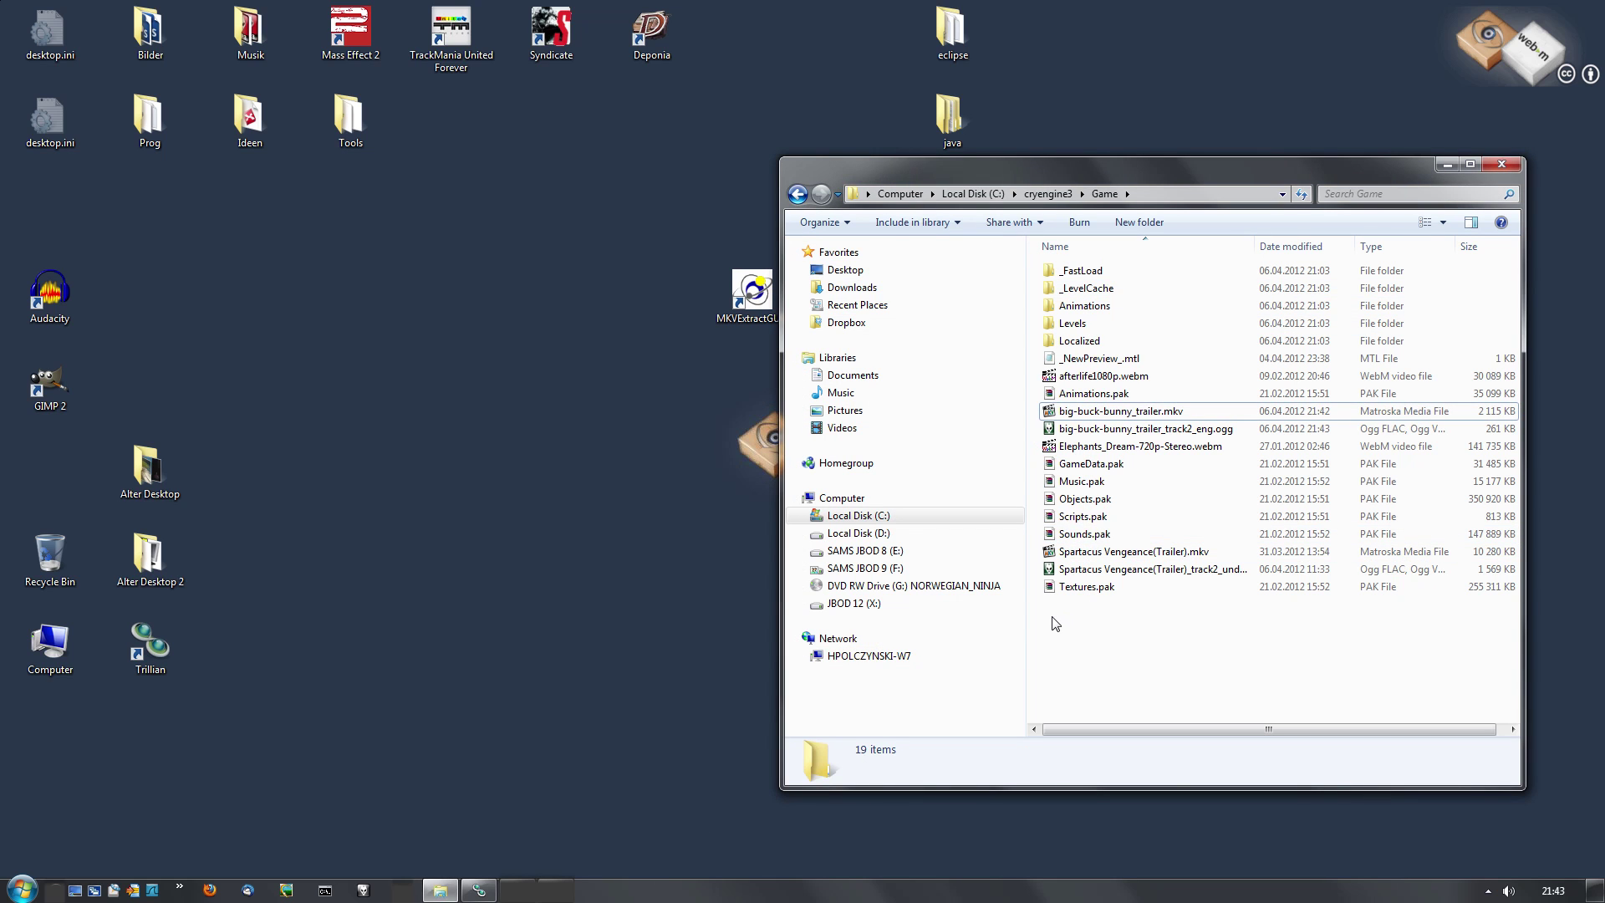
Check the cryengine3 Bin32 folder for Plugin_D3DSystem.dll, Plugin_Videoplayer.dll and CryGame.dll, and return to the cryengine3 folder.
{"action": "left_click", "coordinate": [1044, 194]}
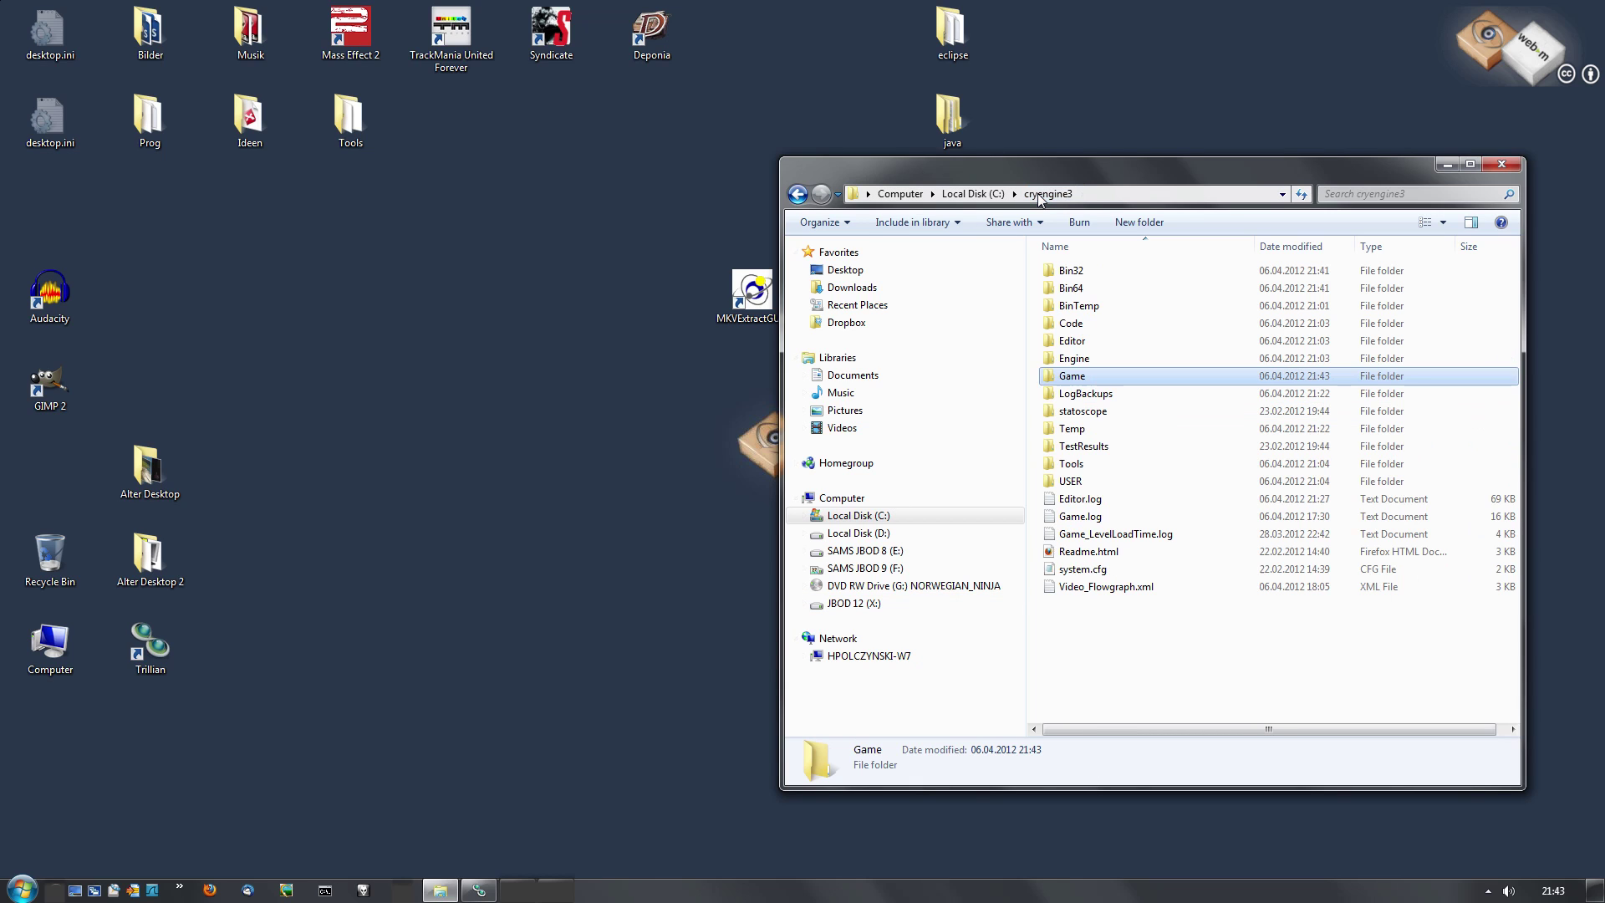
{"action": "double_click", "coordinate": [1071, 270]}
{"action": "scroll", "coordinate": [1141, 542], "scroll_direction": "down", "scroll_amount": 13}
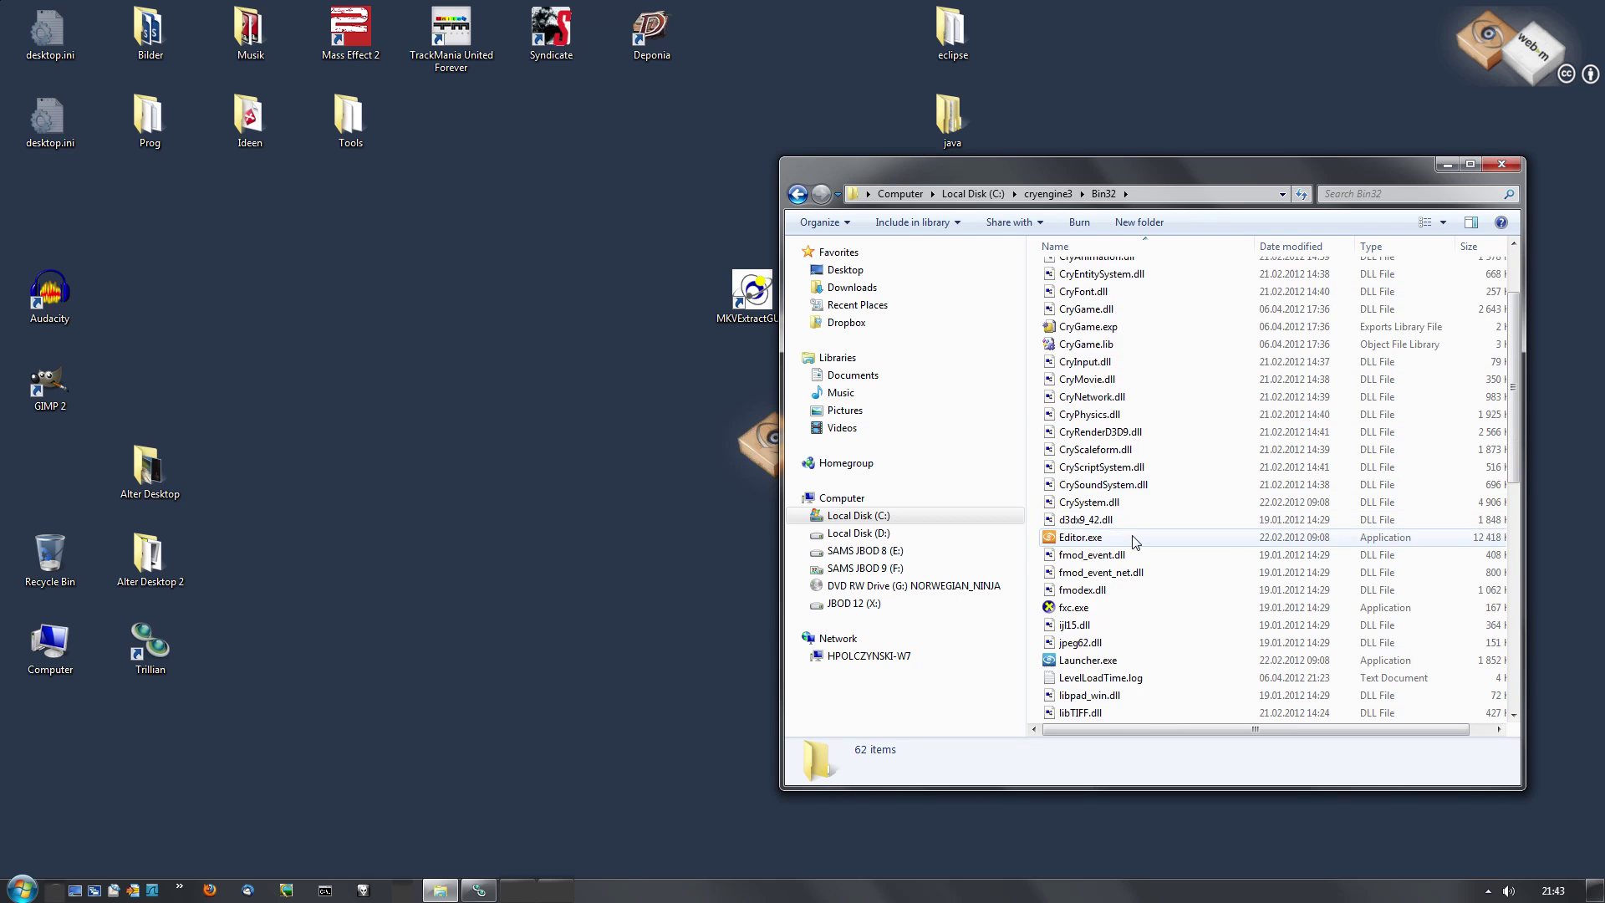
{"action": "scroll", "coordinate": [1134, 541], "scroll_direction": "down", "scroll_amount": 1}
{"action": "left_click", "coordinate": [1108, 591]}
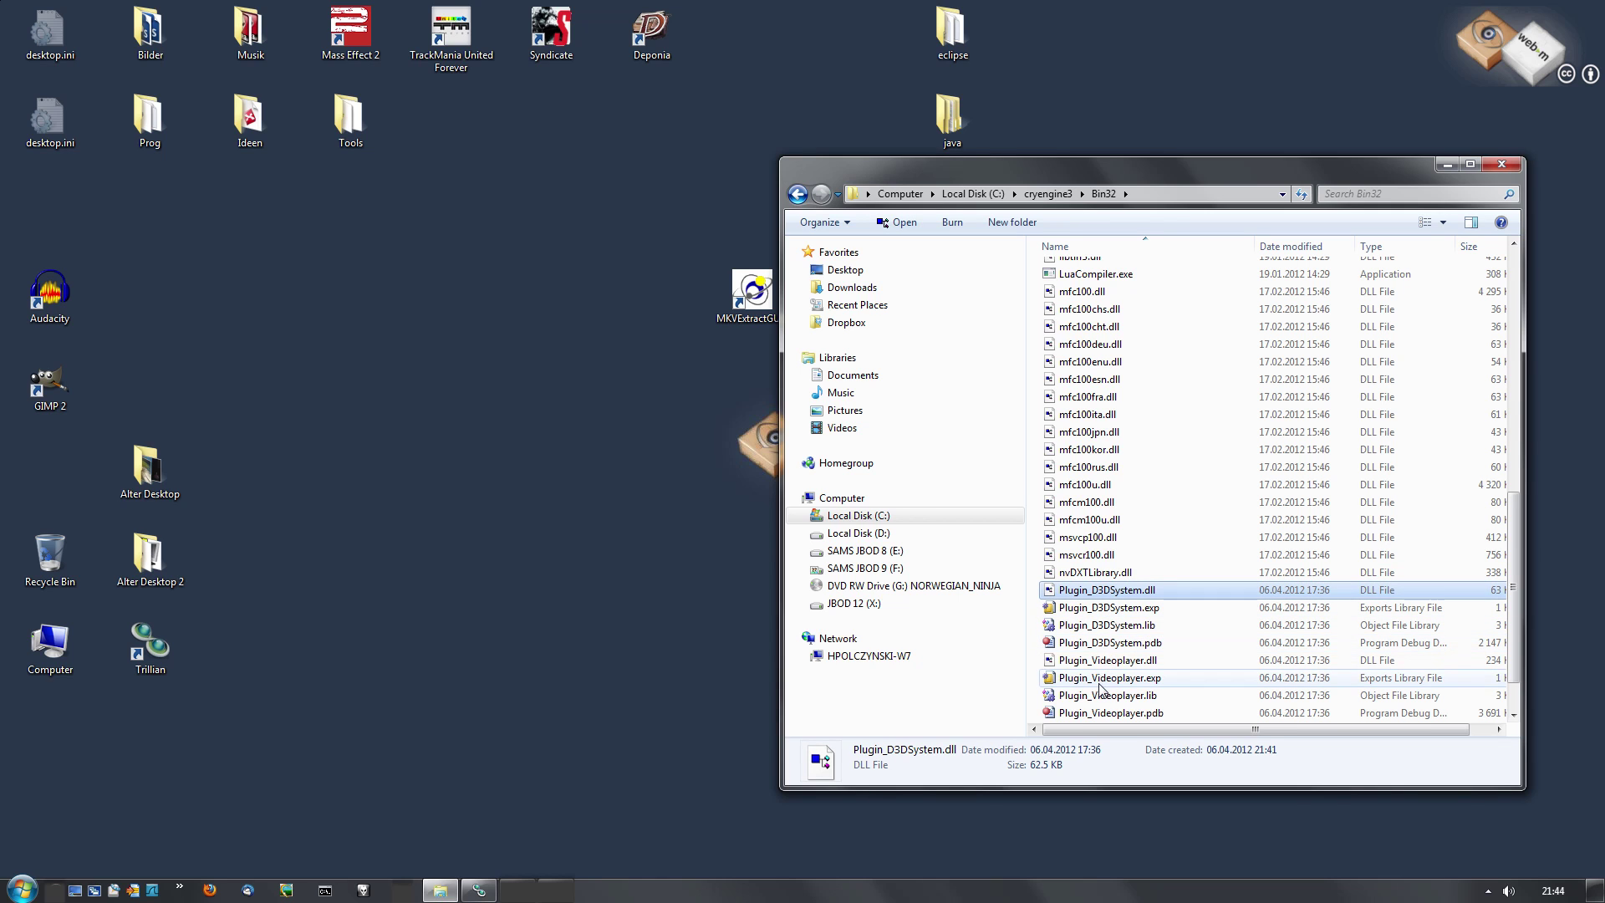
{"action": "left_click", "coordinate": [1110, 660], "text": "ctrl"}
{"action": "scroll", "coordinate": [1137, 585], "scroll_direction": "down", "scroll_amount": 1}
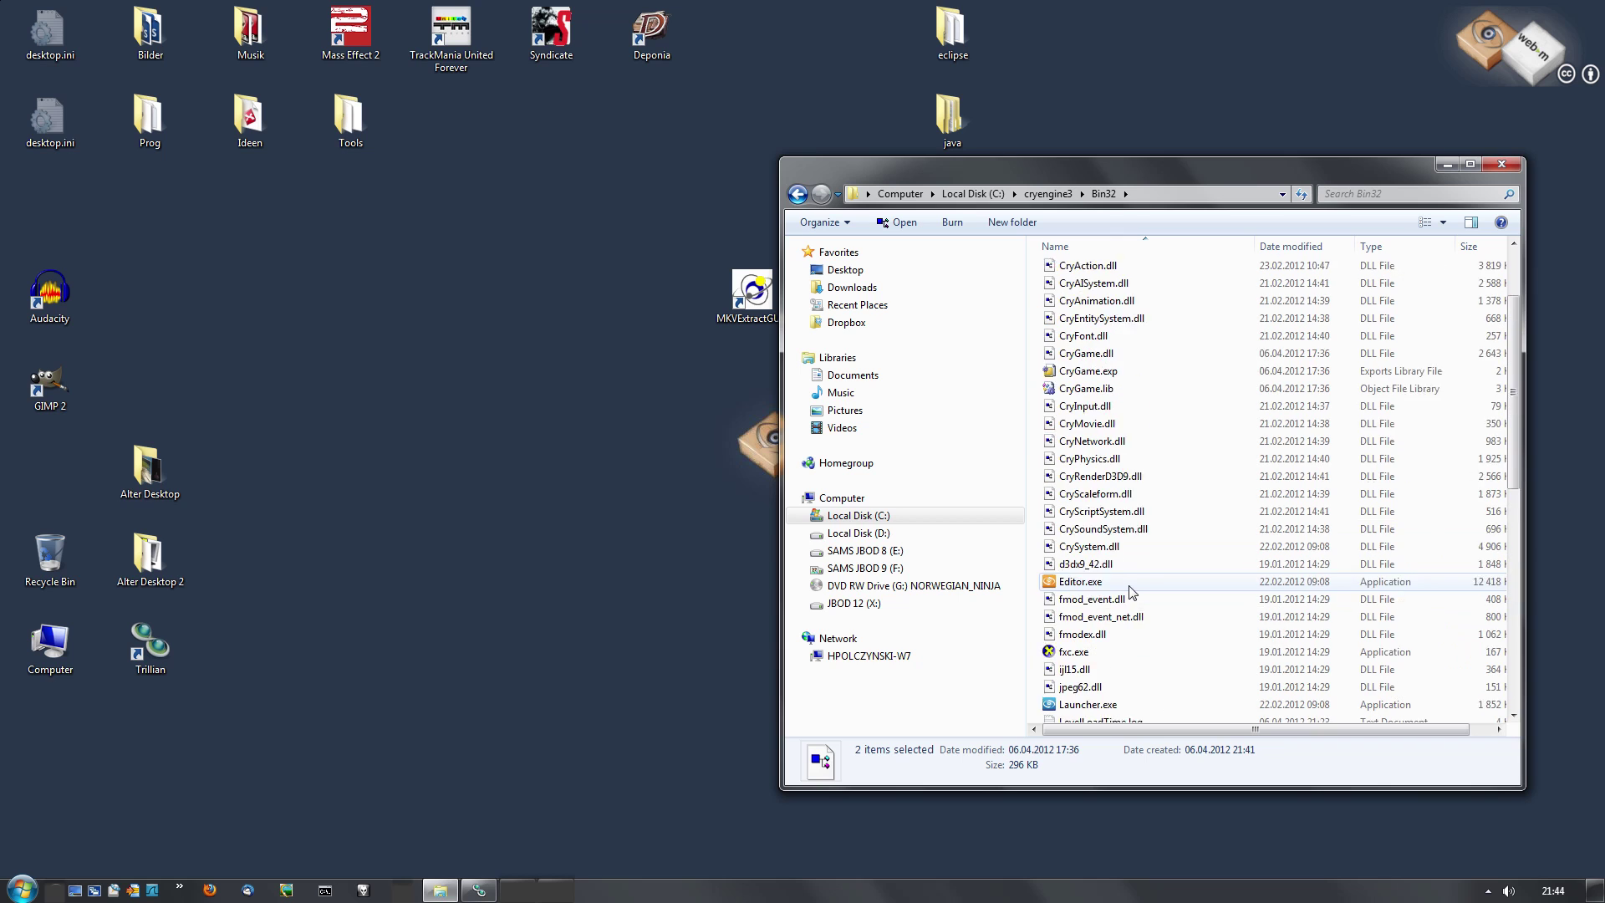
{"action": "scroll", "coordinate": [1132, 592], "scroll_direction": "up", "scroll_amount": 1}
{"action": "scroll", "coordinate": [1132, 592], "scroll_direction": "down", "scroll_amount": 1}
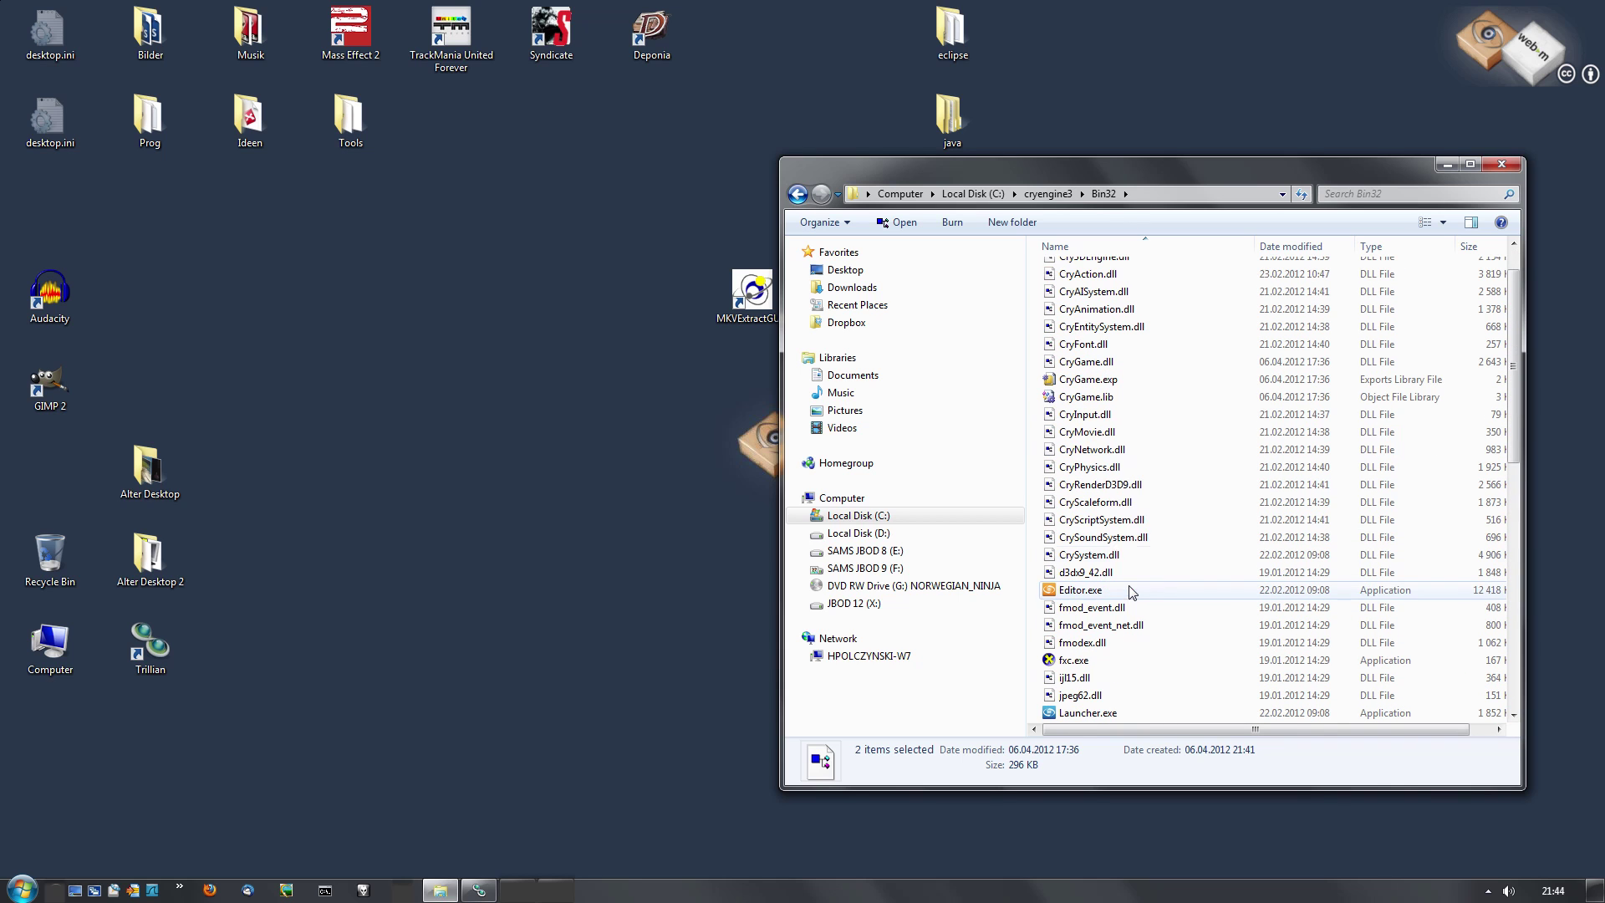
{"action": "left_click", "coordinate": [1085, 365], "text": "ctrl"}
{"action": "left_click", "coordinate": [1048, 193]}
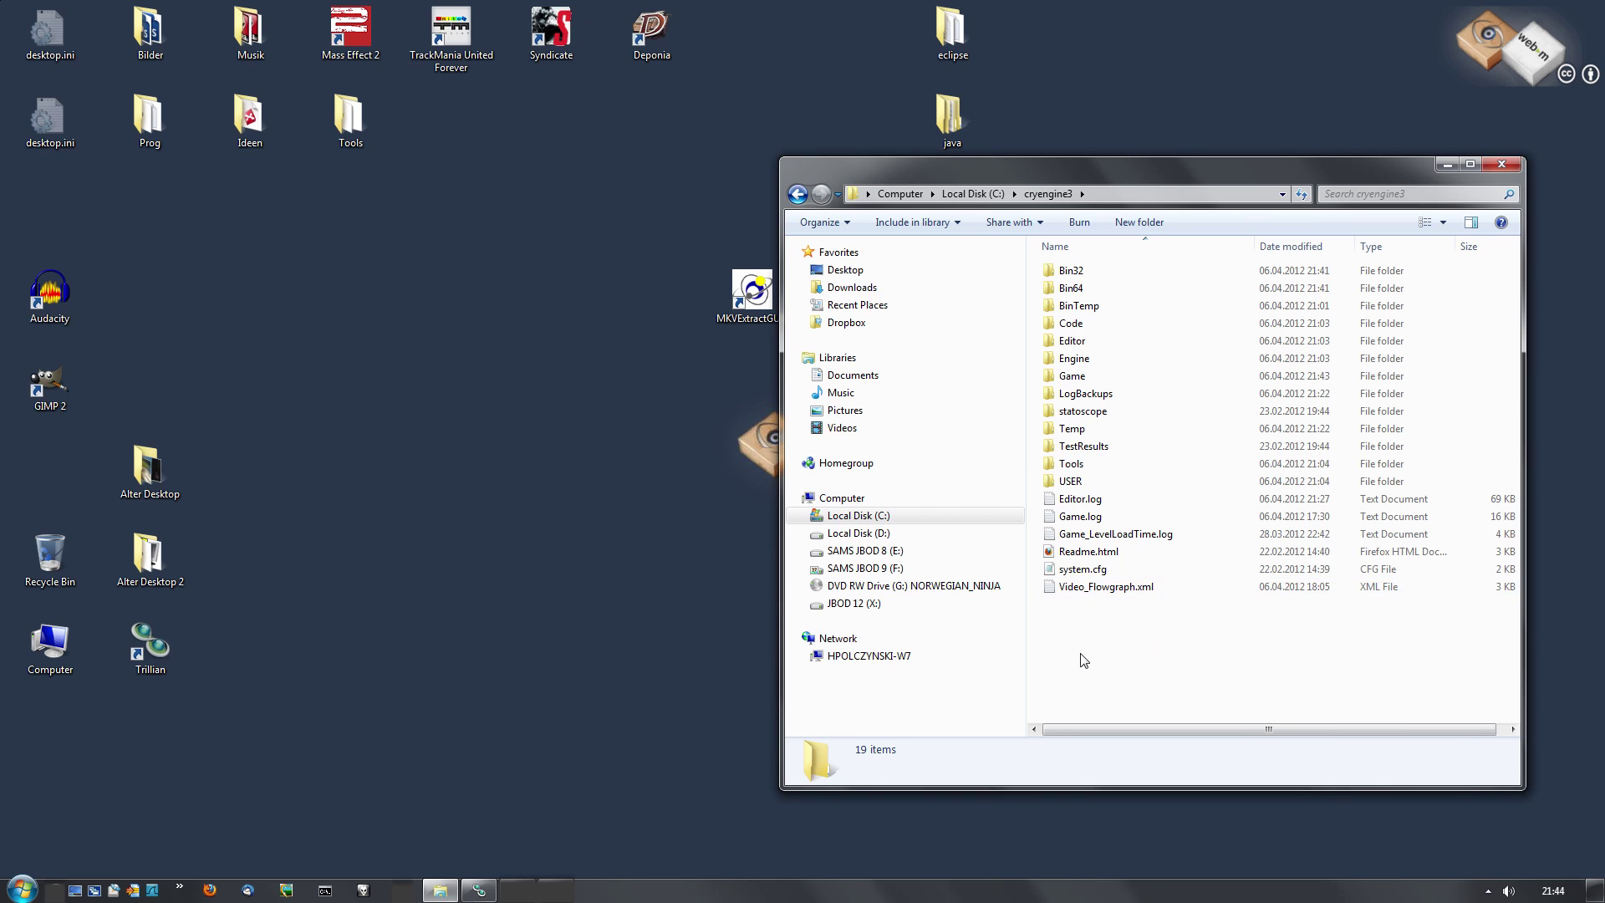
Start Editor.exe from the Bin64 folder and log in to CryDev with the remembered credentials.
{"action": "double_click", "coordinate": [1080, 288]}
{"action": "scroll", "coordinate": [1181, 520], "scroll_direction": "down", "scroll_amount": 3}
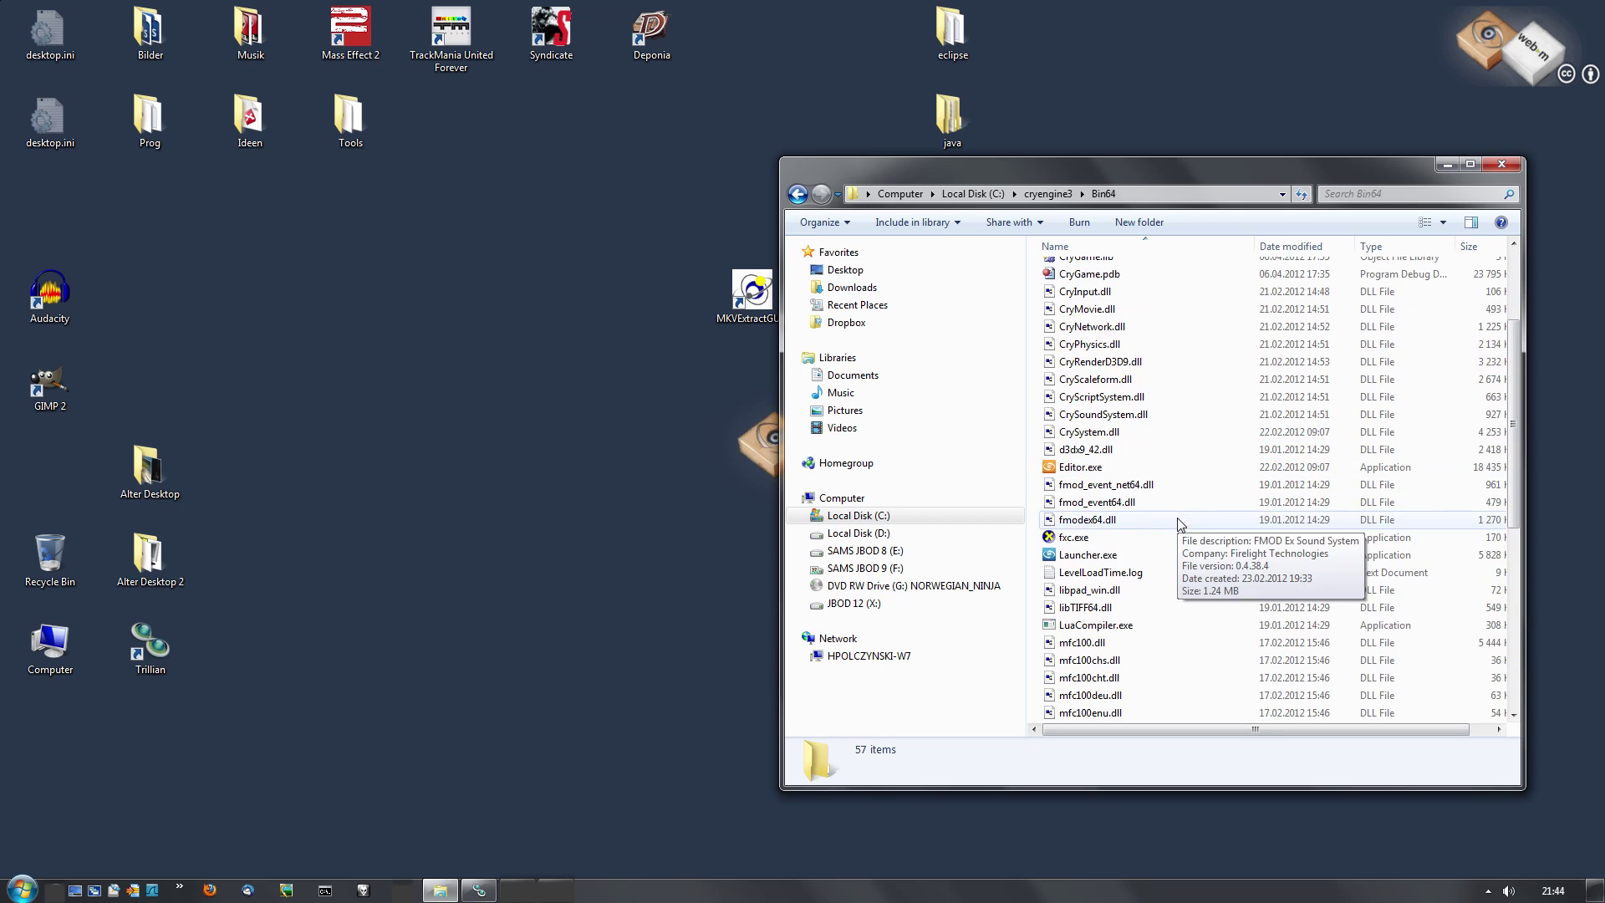
{"action": "left_click", "coordinate": [1089, 469]}
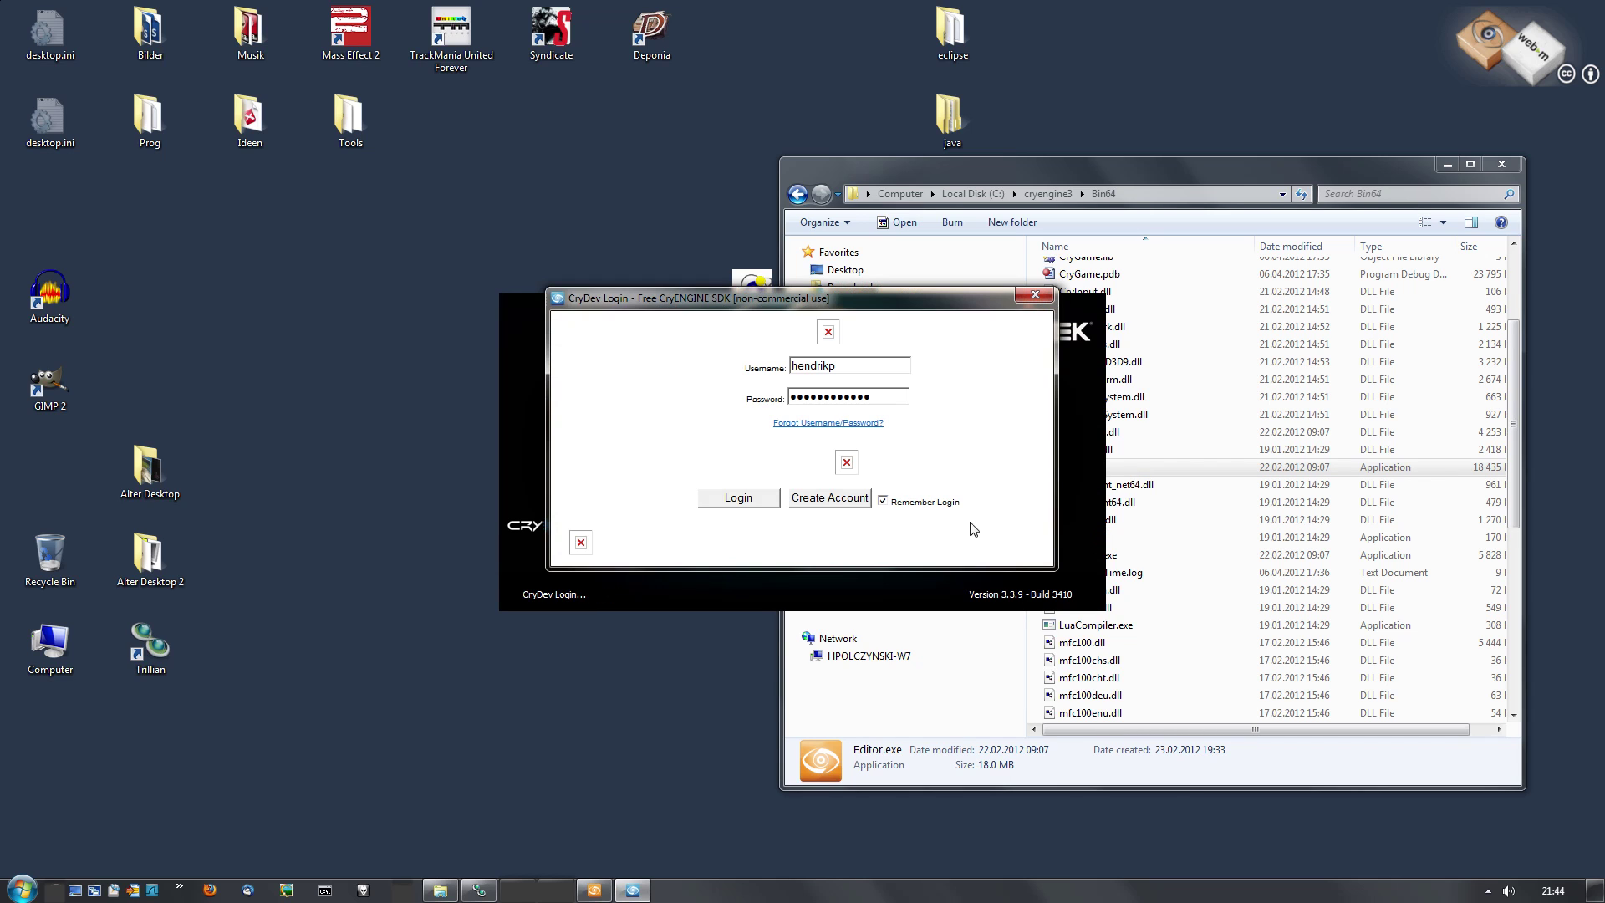
{"action": "left_click", "coordinate": [762, 500]}
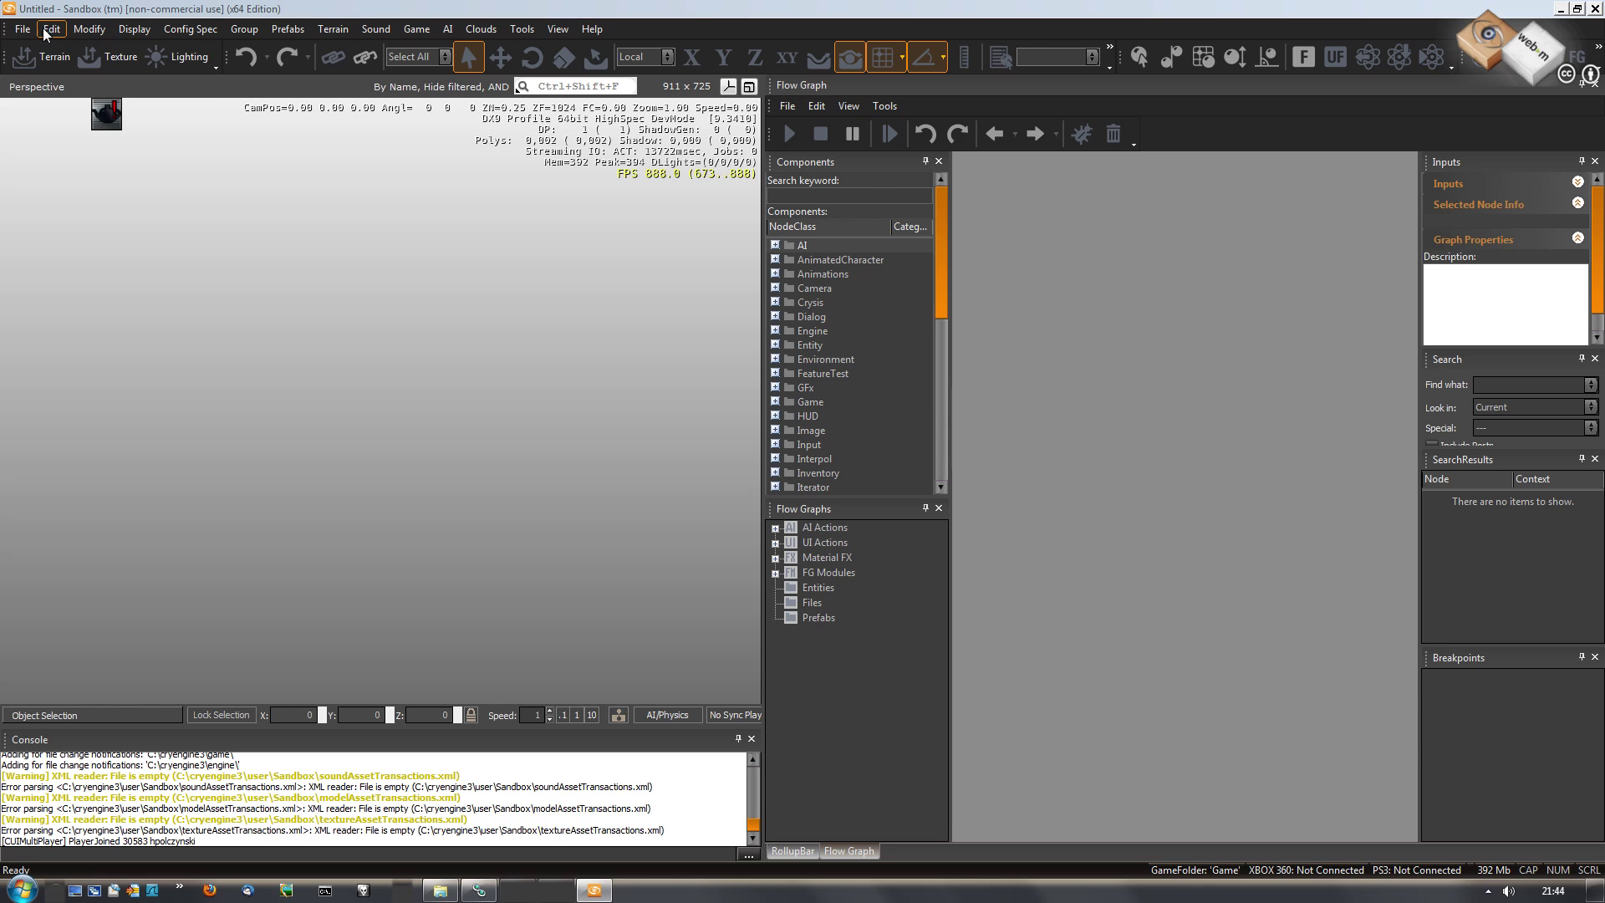
Open the recently used Forest.cry level in the Sandbox editor.
{"action": "left_click", "coordinate": [23, 29]}
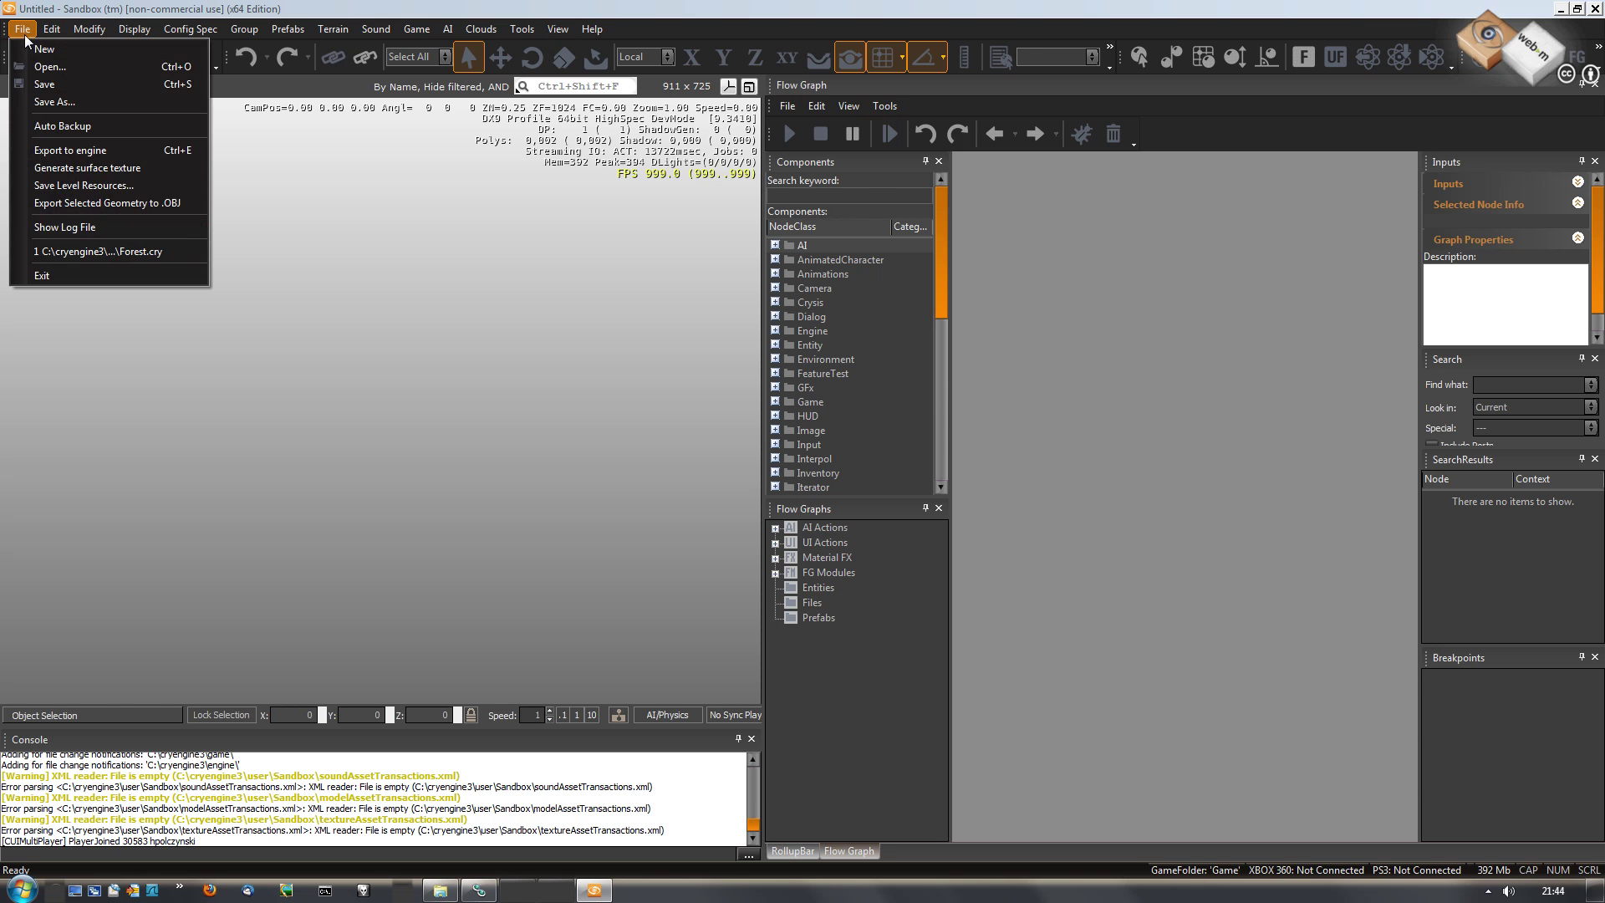
{"action": "left_click", "coordinate": [55, 251]}
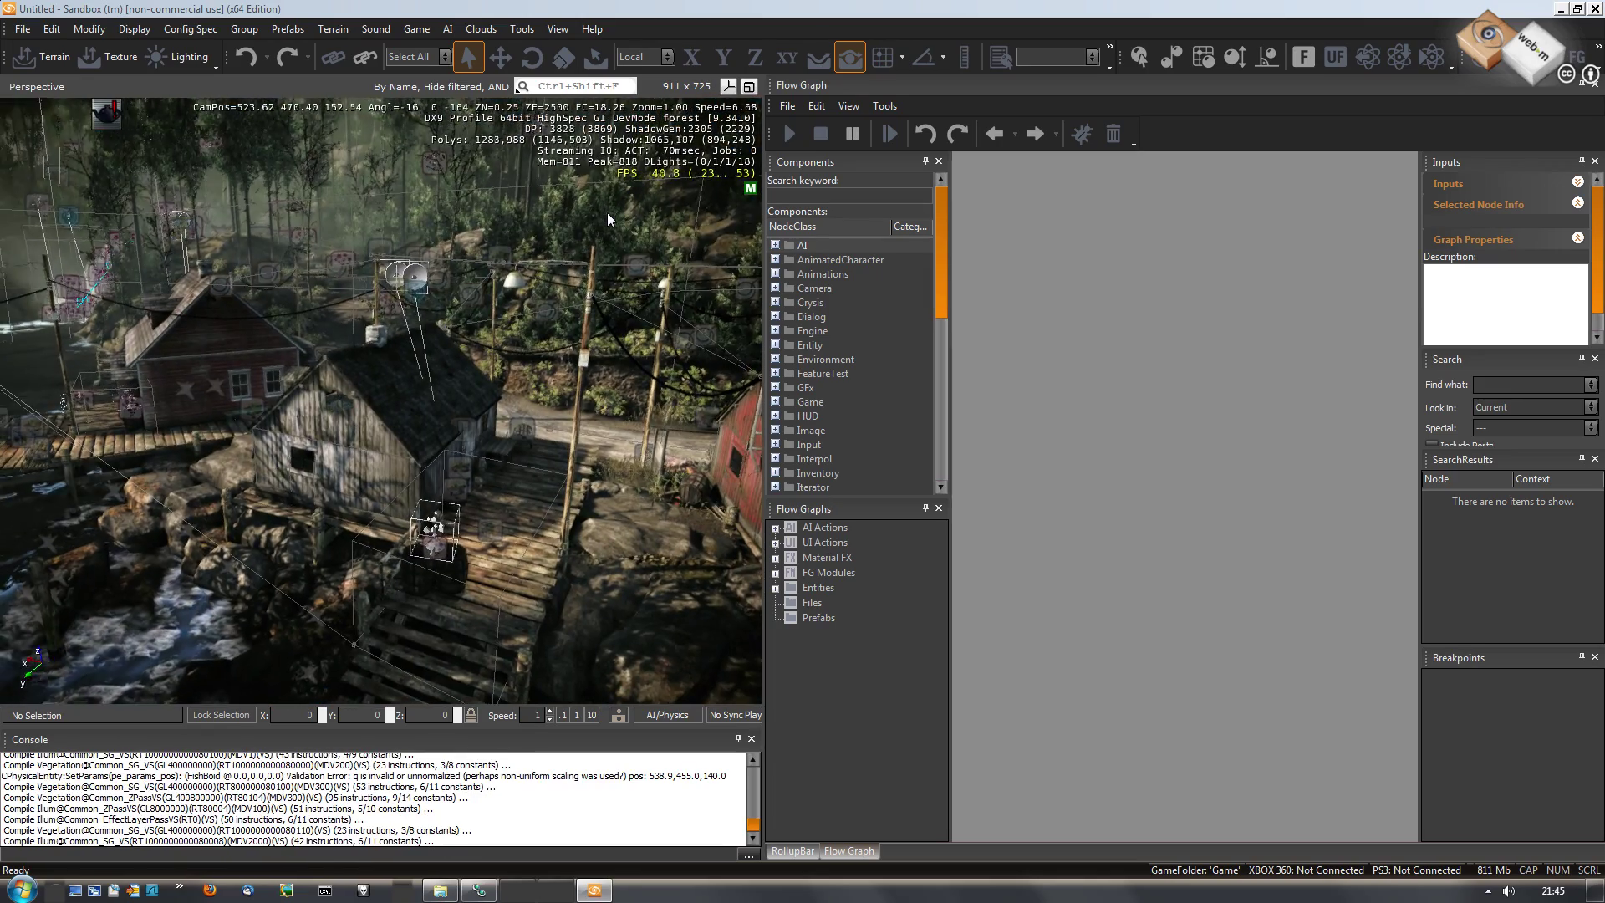
{"action": "key", "text": "w"}
{"action": "right_click_drag", "start_coordinate": [607, 213], "coordinate": [607, 213]}
Open Video_Flowgraph.xml from the Code\Plugin_Videoplayer folder in the Flow Graph editor and slightly widen the editor pane.
{"action": "left_click", "coordinate": [786, 107]}
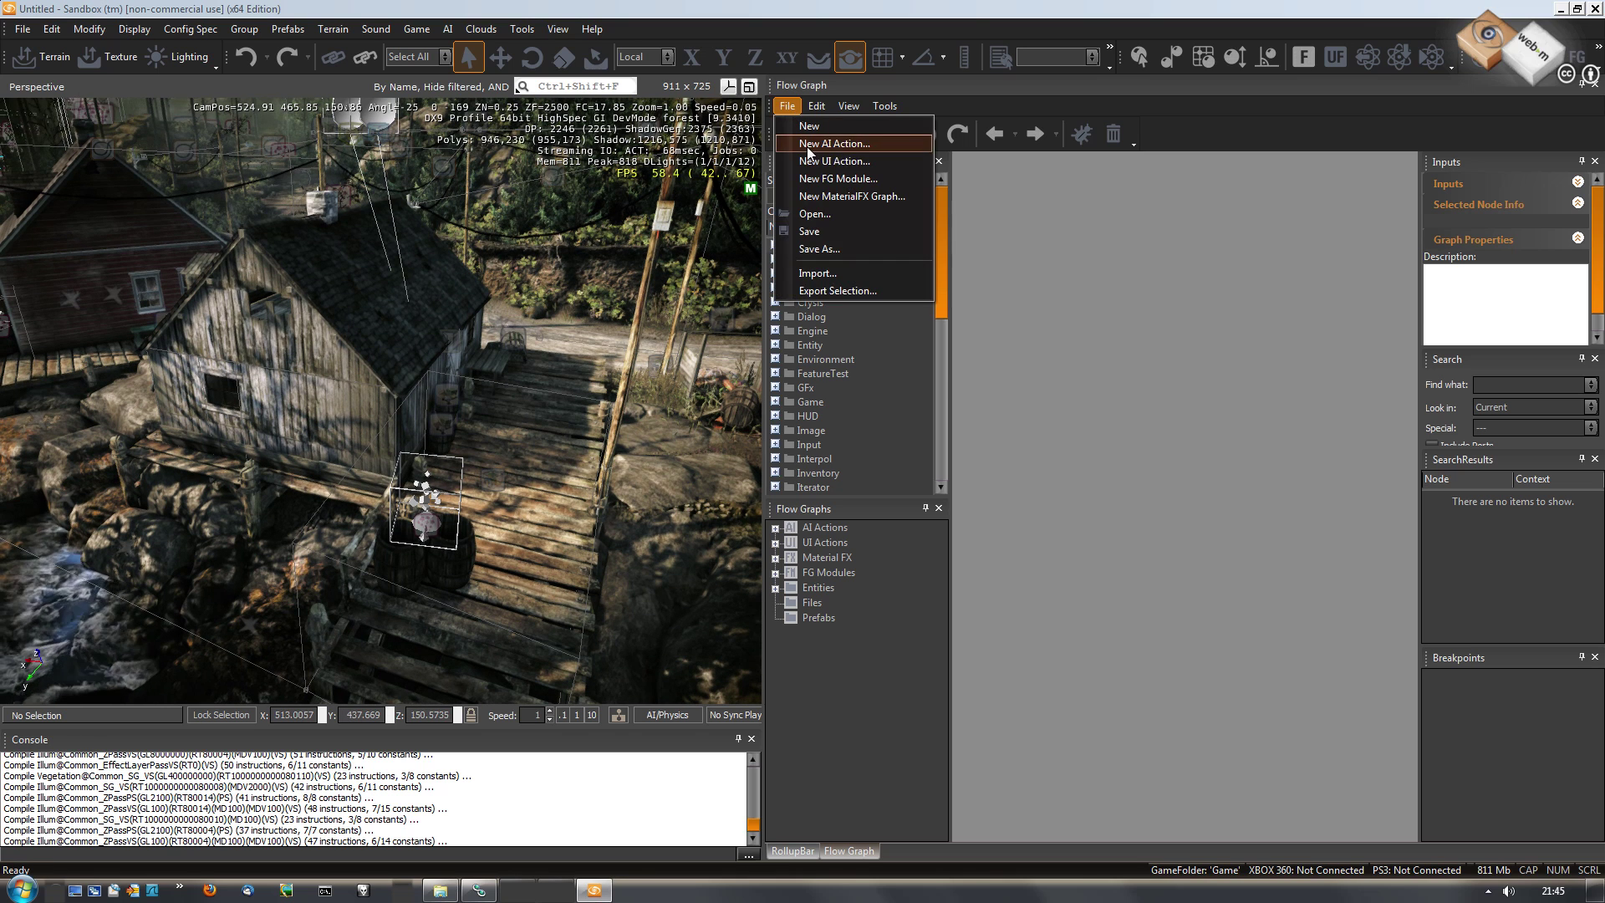
{"action": "left_click", "coordinate": [808, 214]}
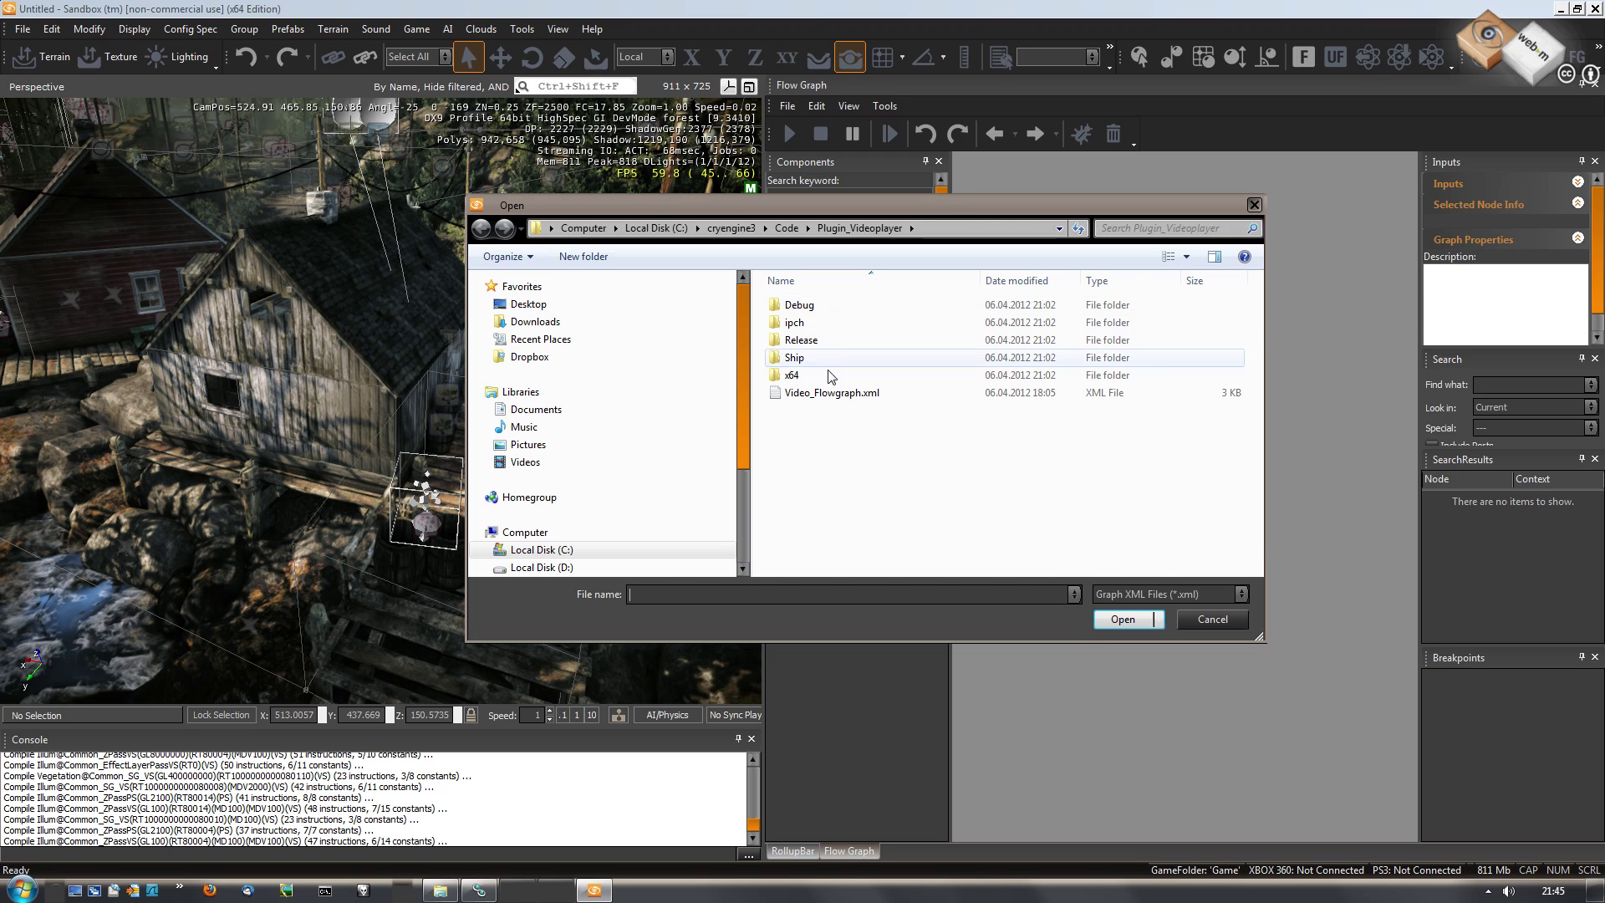
{"action": "double_click", "coordinate": [831, 393]}
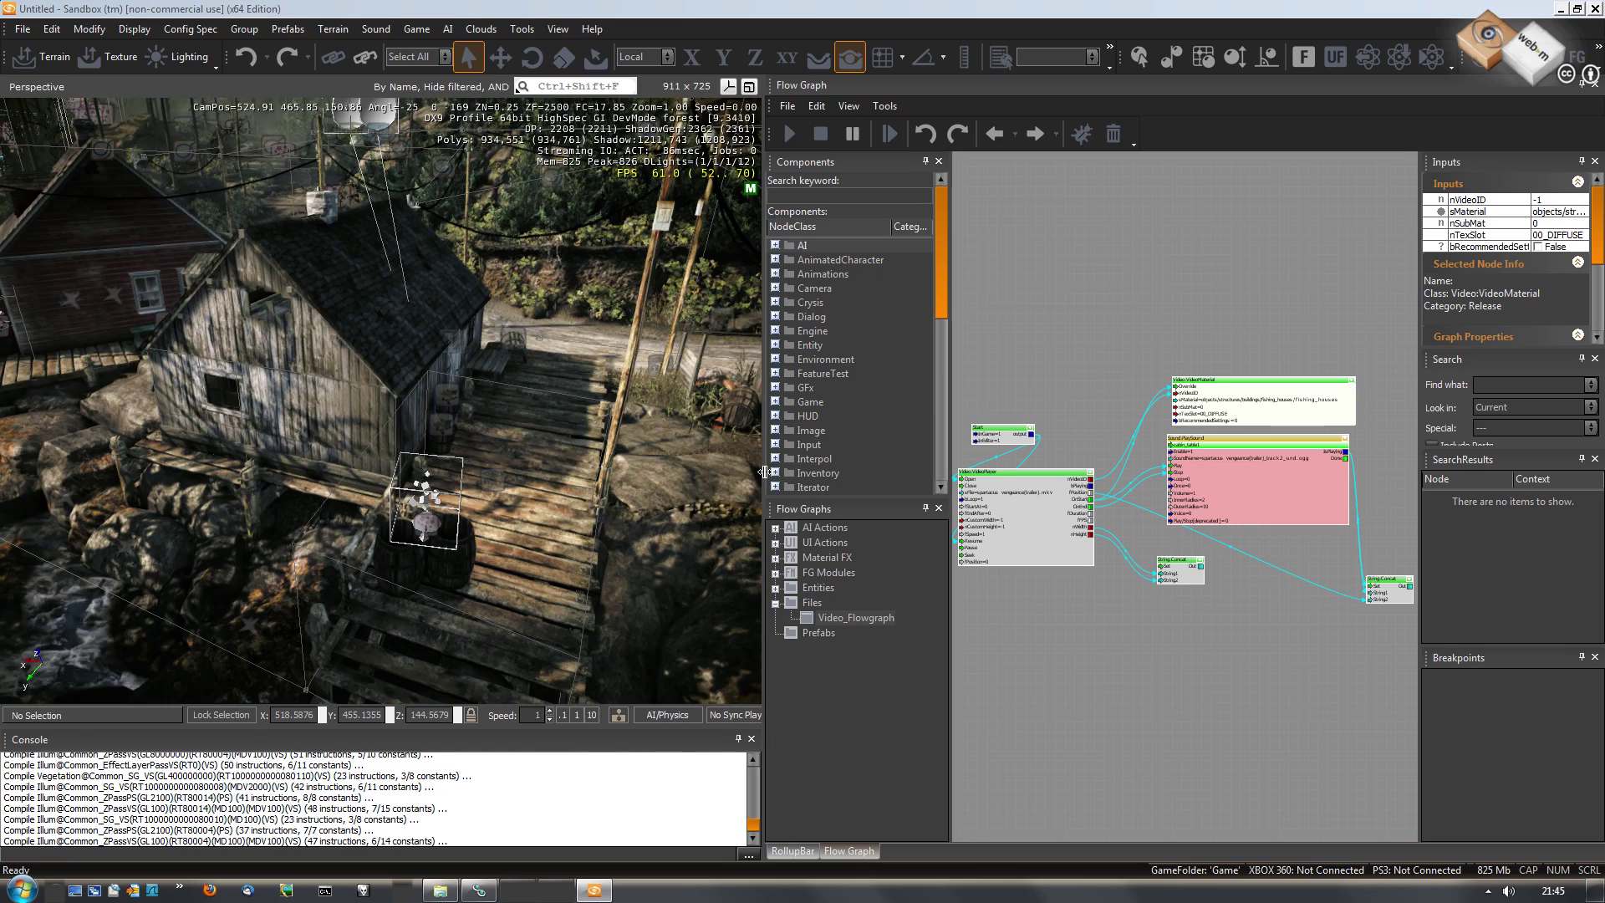
{"action": "left_click_drag", "start_coordinate": [765, 471], "coordinate": [753, 472]}
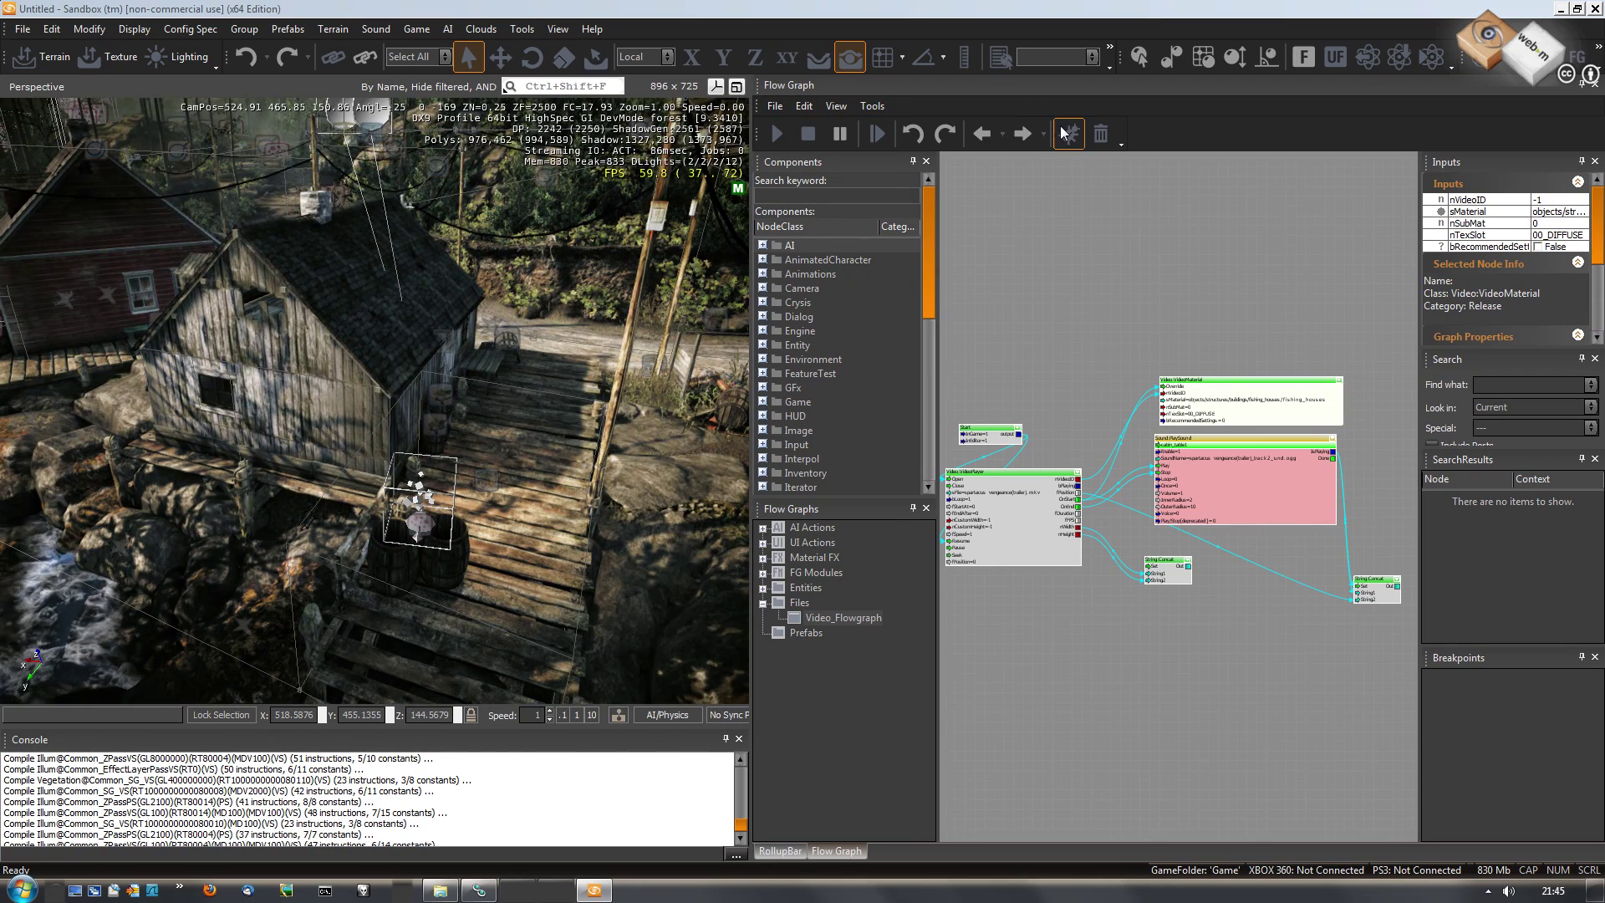
Shift the Sound:PlaySound node slightly closer to the Video:VideoPlayer node in the flow graph.
{"action": "left_click", "coordinate": [1110, 385]}
{"action": "scroll", "coordinate": [1108, 387], "scroll_direction": "up", "scroll_amount": 1}
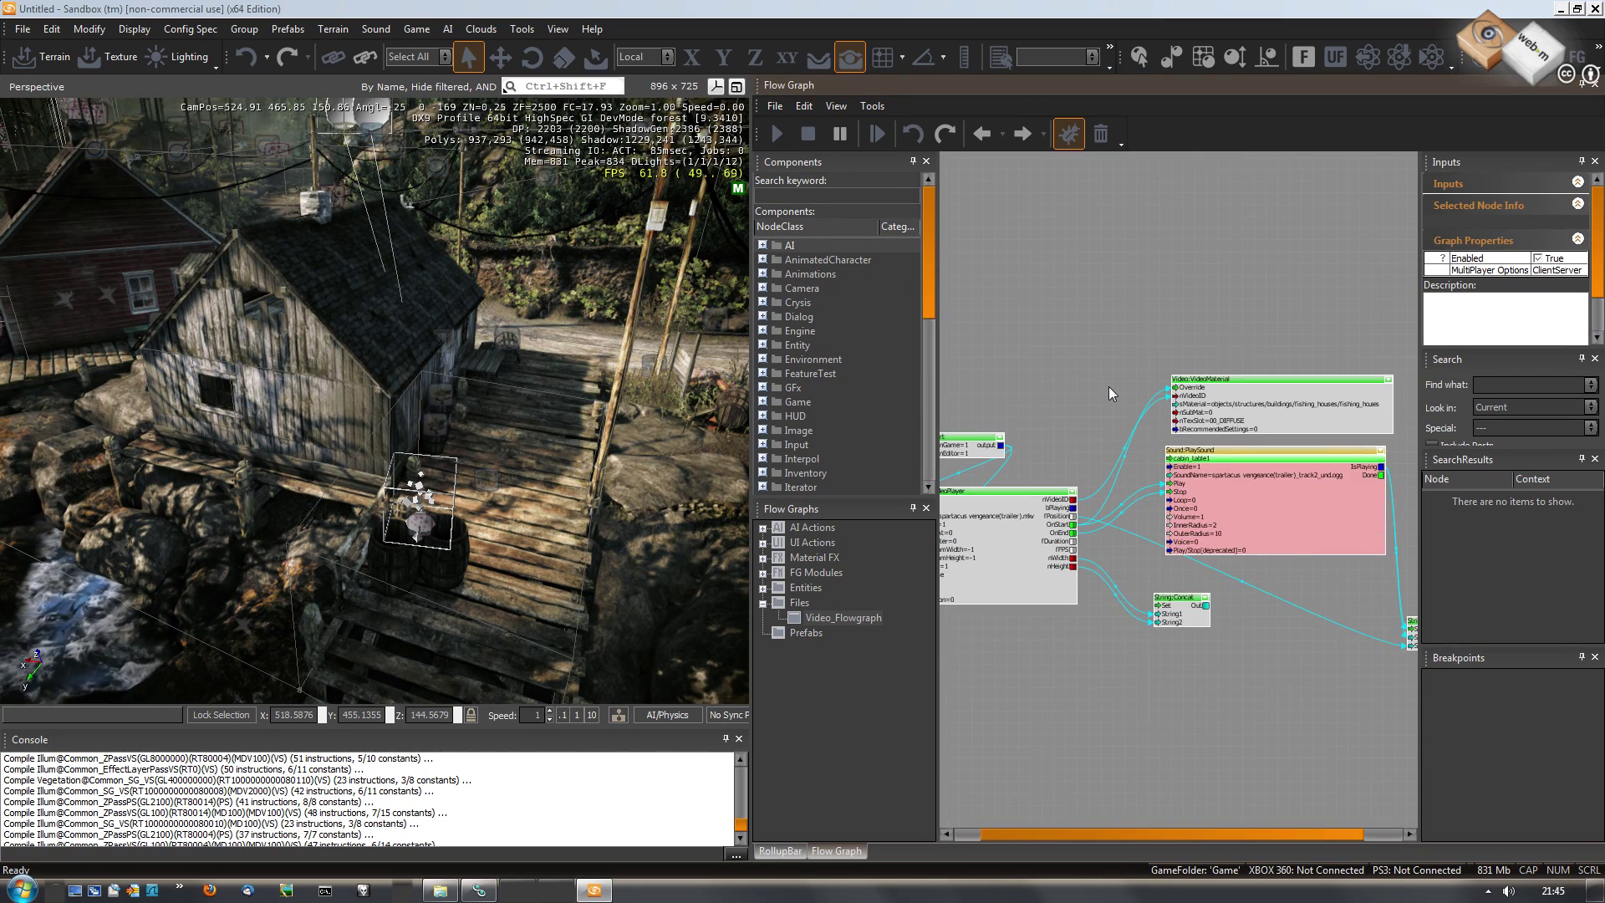
{"action": "scroll", "coordinate": [1109, 386], "scroll_direction": "up", "scroll_amount": 1}
{"action": "left_click_drag", "start_coordinate": [1187, 831], "coordinate": [1055, 829]}
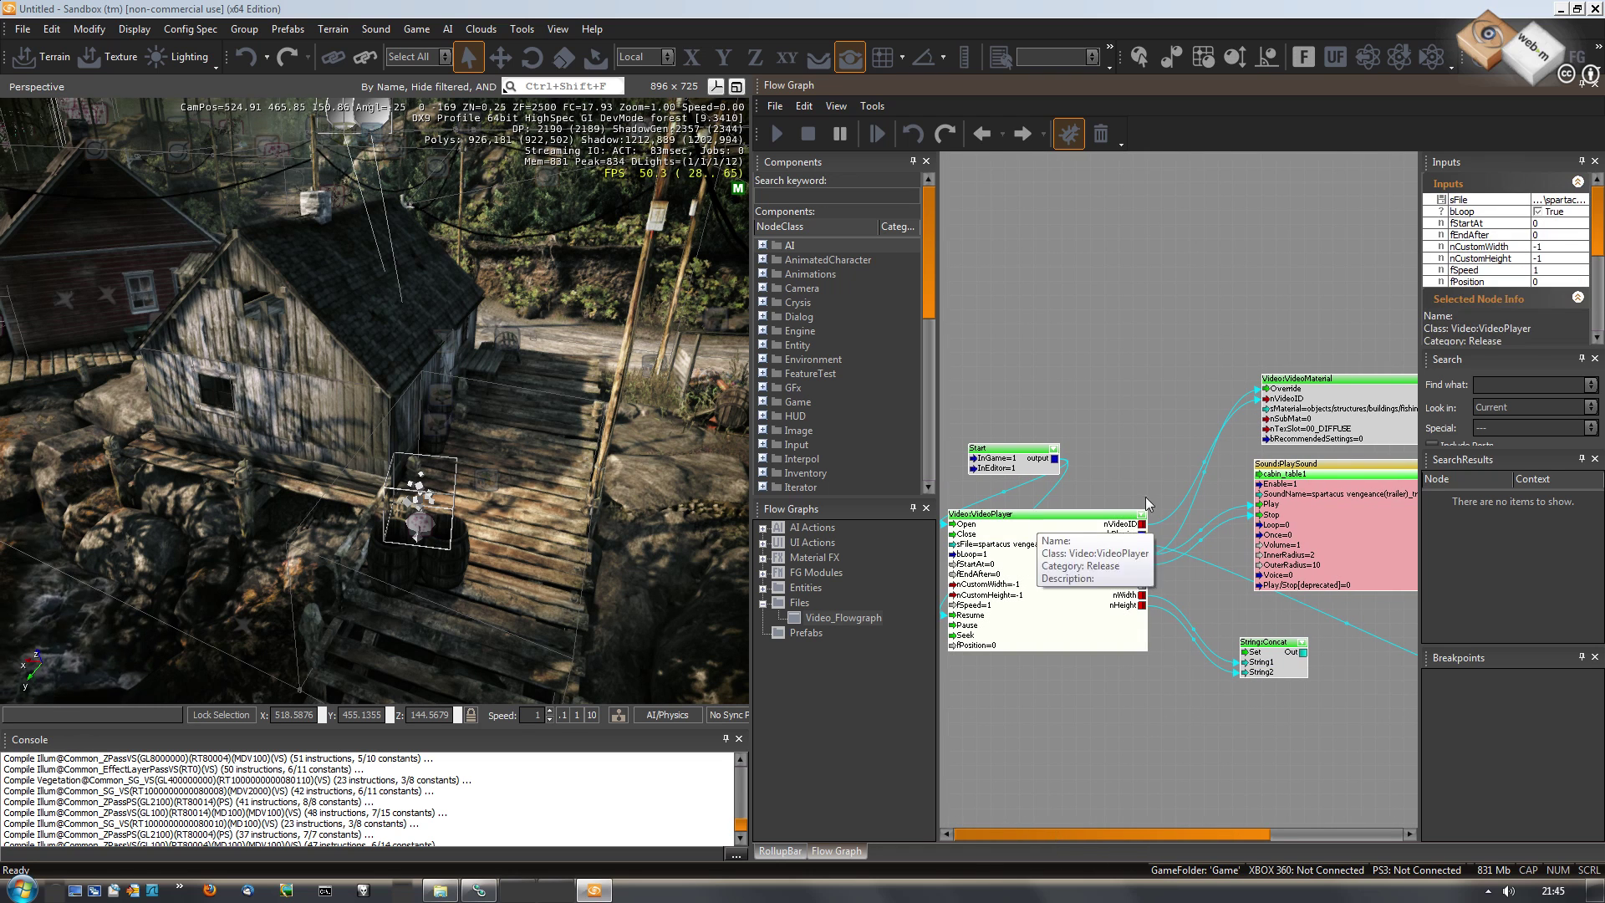
{"action": "mouse_move", "coordinate": [1344, 460]}
{"action": "left_mouse_down"}
{"action": "mouse_move", "coordinate": [1306, 474]}
{"action": "mouse_move", "coordinate": [1306, 509]}
{"action": "mouse_move", "coordinate": [1284, 496]}
{"action": "mouse_move", "coordinate": [1320, 481]}
{"action": "left_mouse_up"}
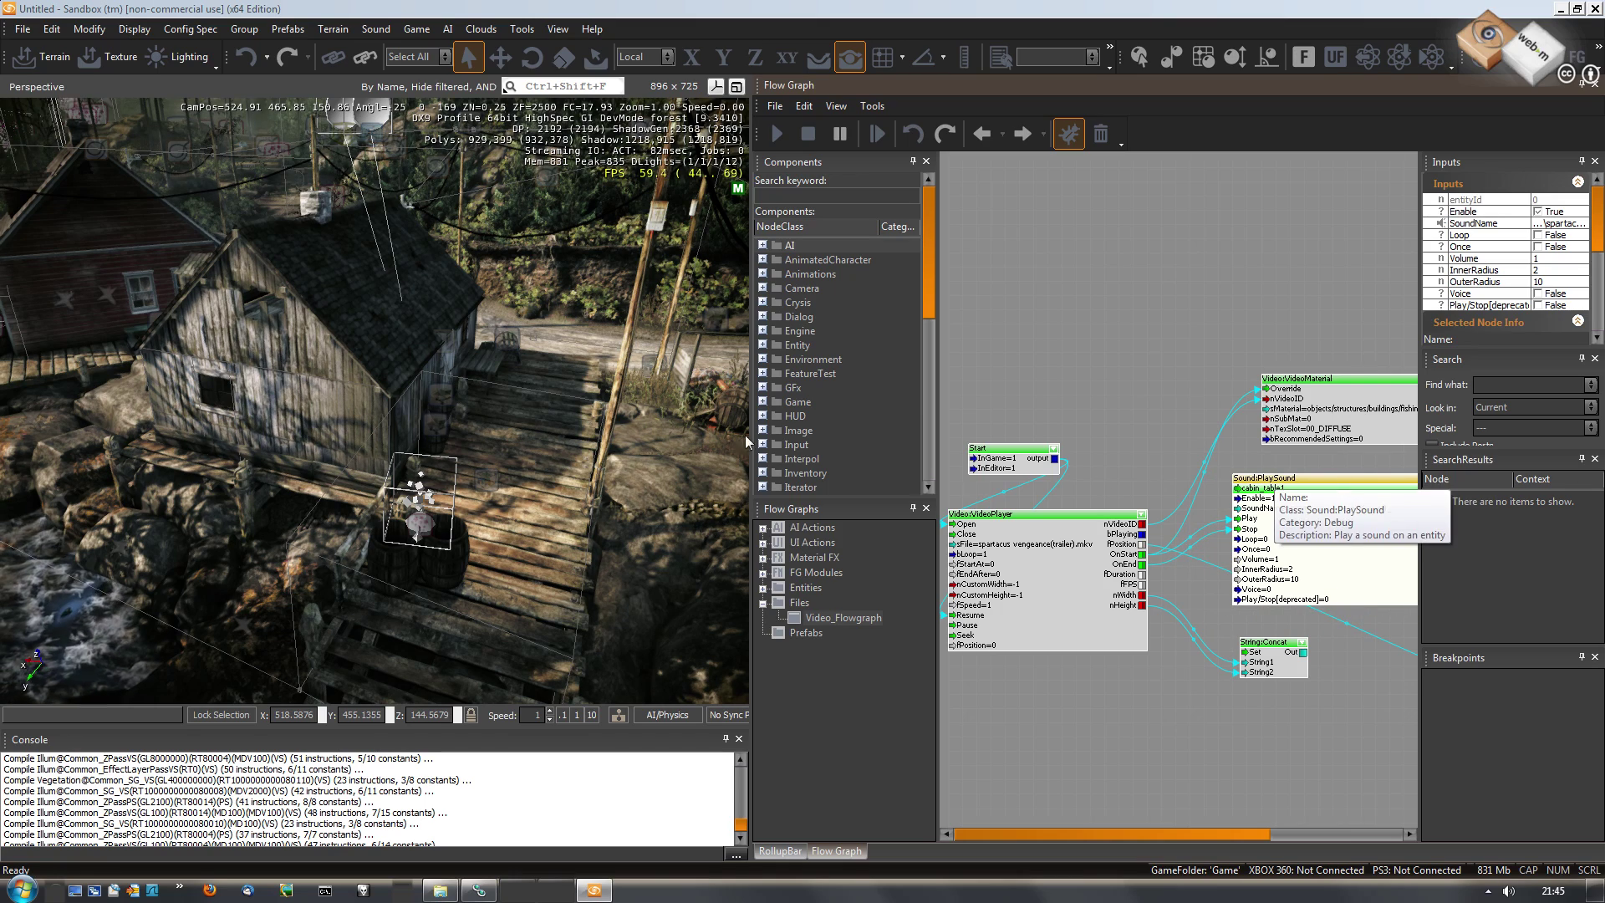
Bring the perspective camera closer to the wooden cabin and switch the level to game mode.
{"action": "right_click_drag", "start_coordinate": [578, 465], "coordinate": [579, 465]}
{"action": "key", "text": "w"}
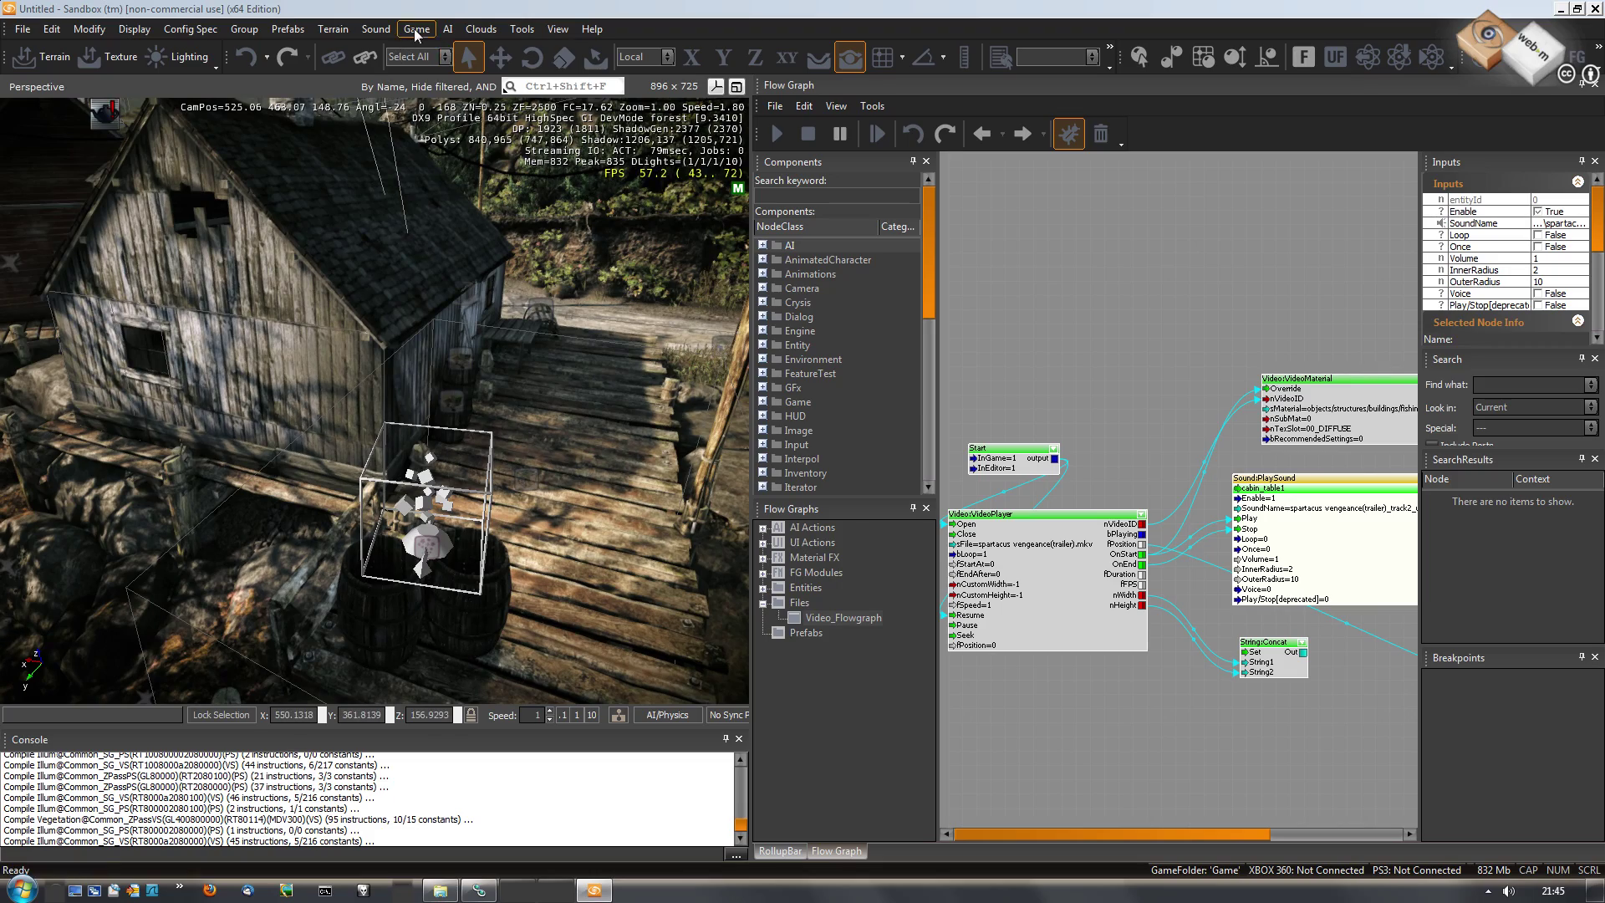
{"action": "left_click", "coordinate": [417, 29]}
{"action": "left_click", "coordinate": [439, 42]}
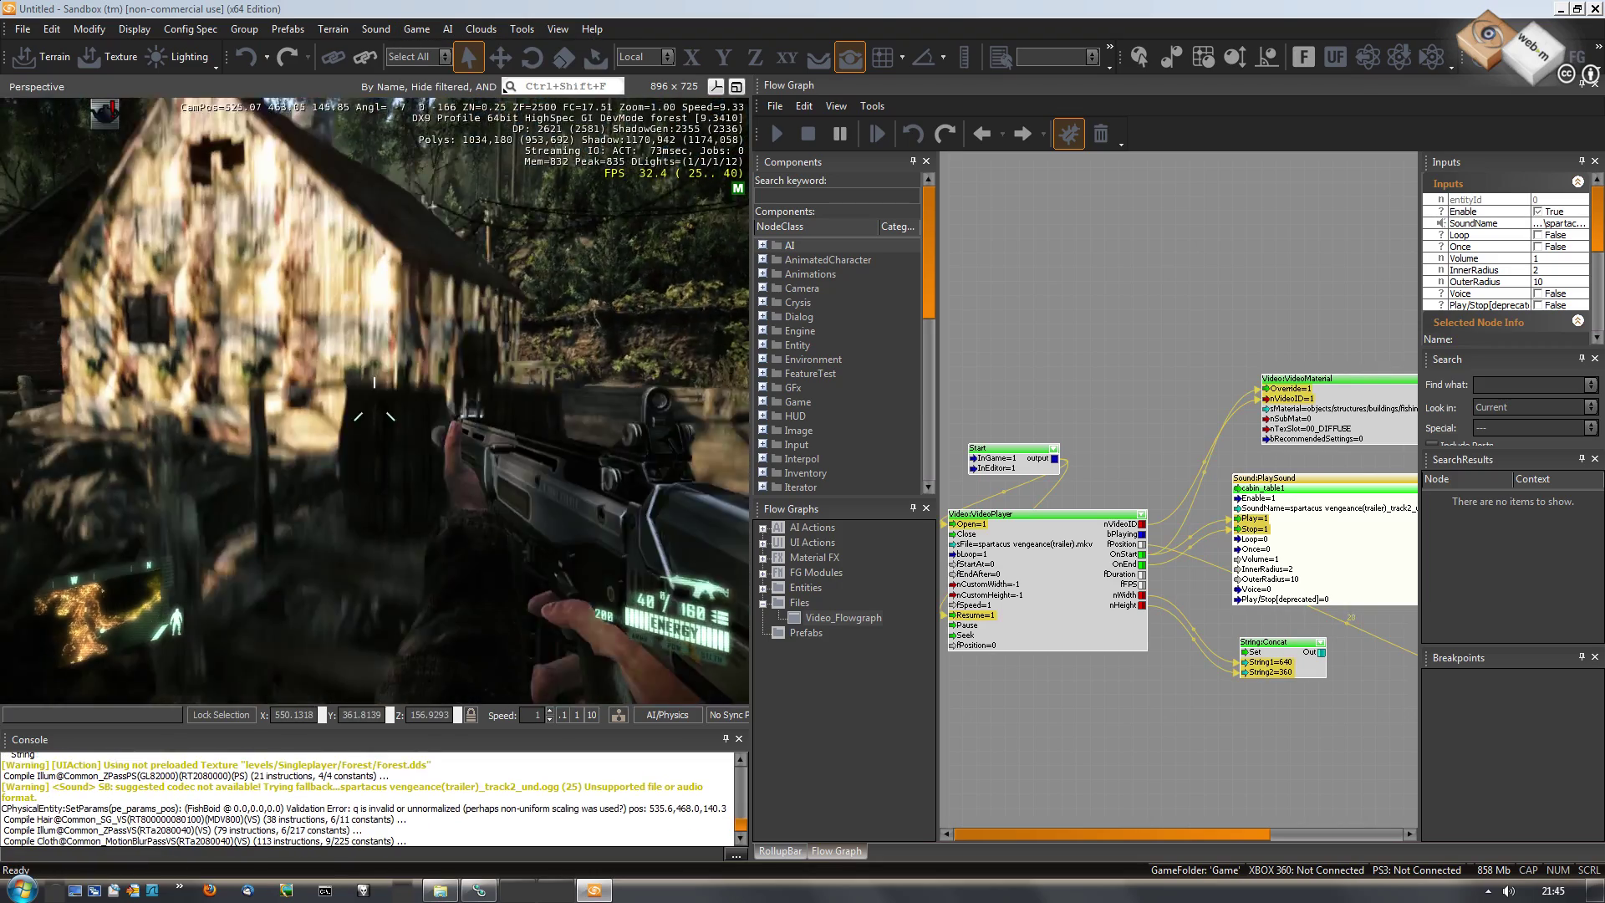
Walk through and around the cabin in game mode to examine the video playing on its walls and doors.
{"action": "key", "text": "w"}
{"action": "key", "text": "w"}
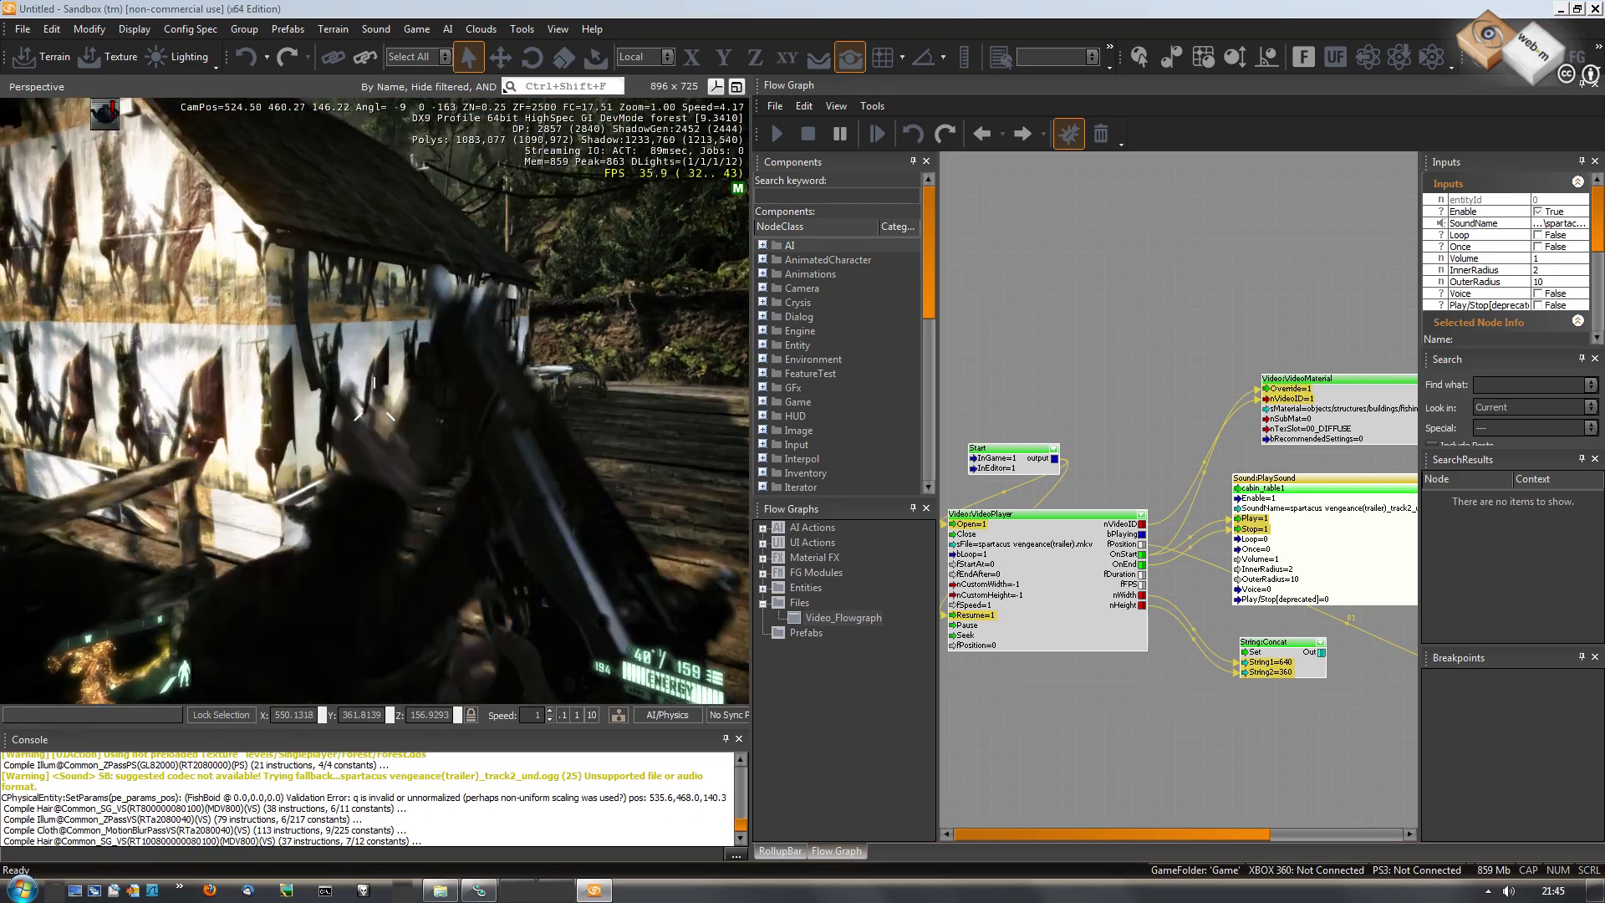
{"action": "key", "text": "w"}
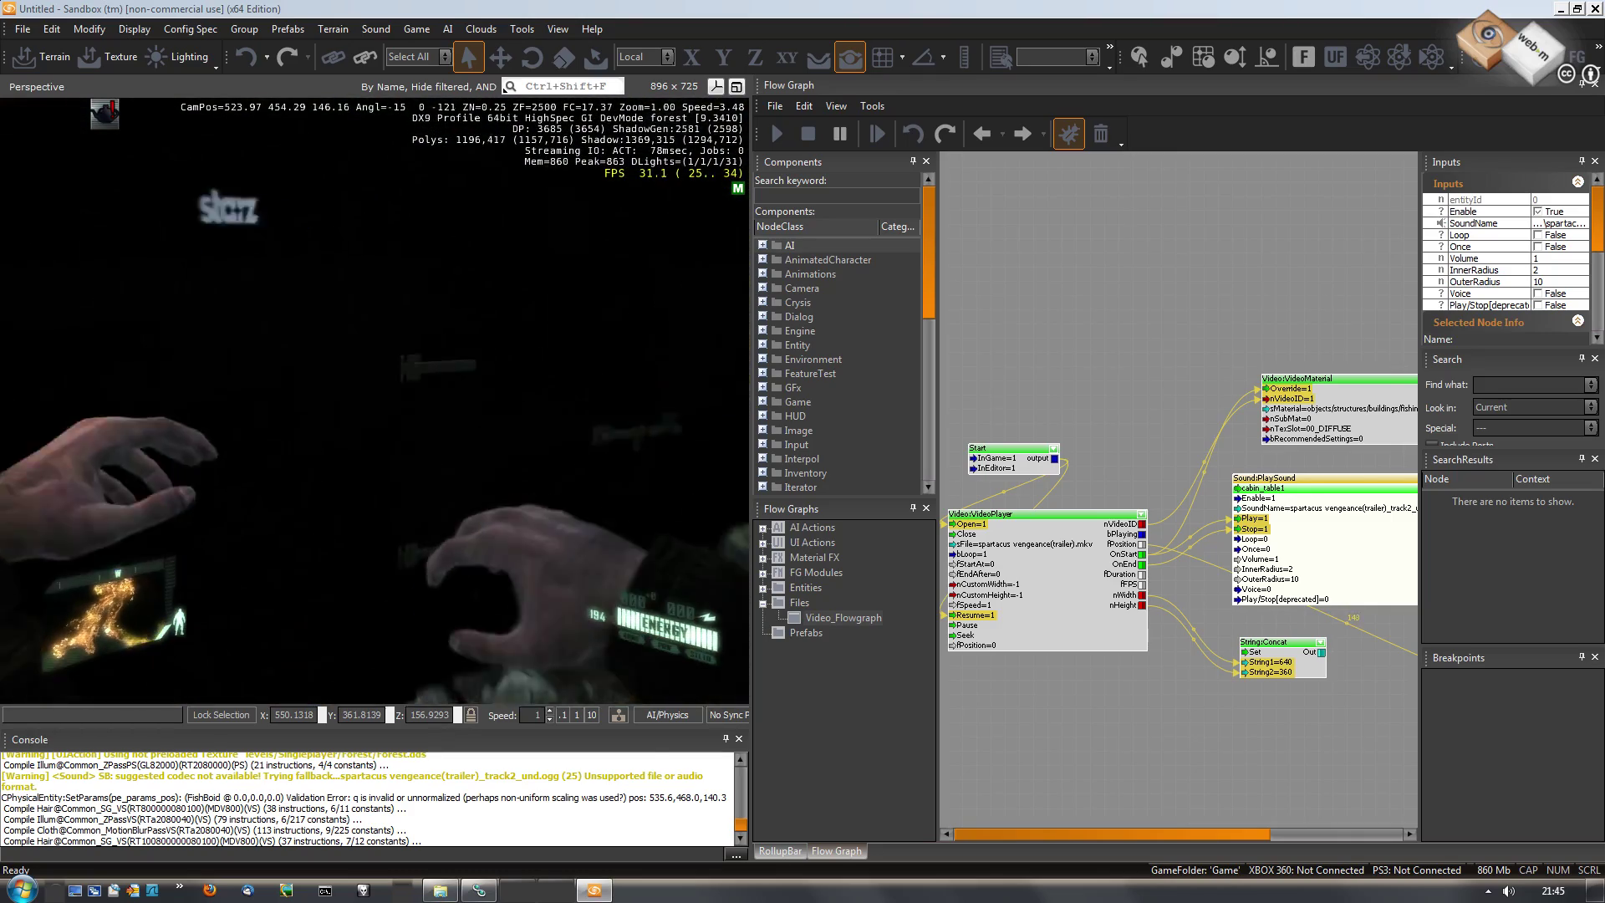
{"action": "key", "text": "w"}
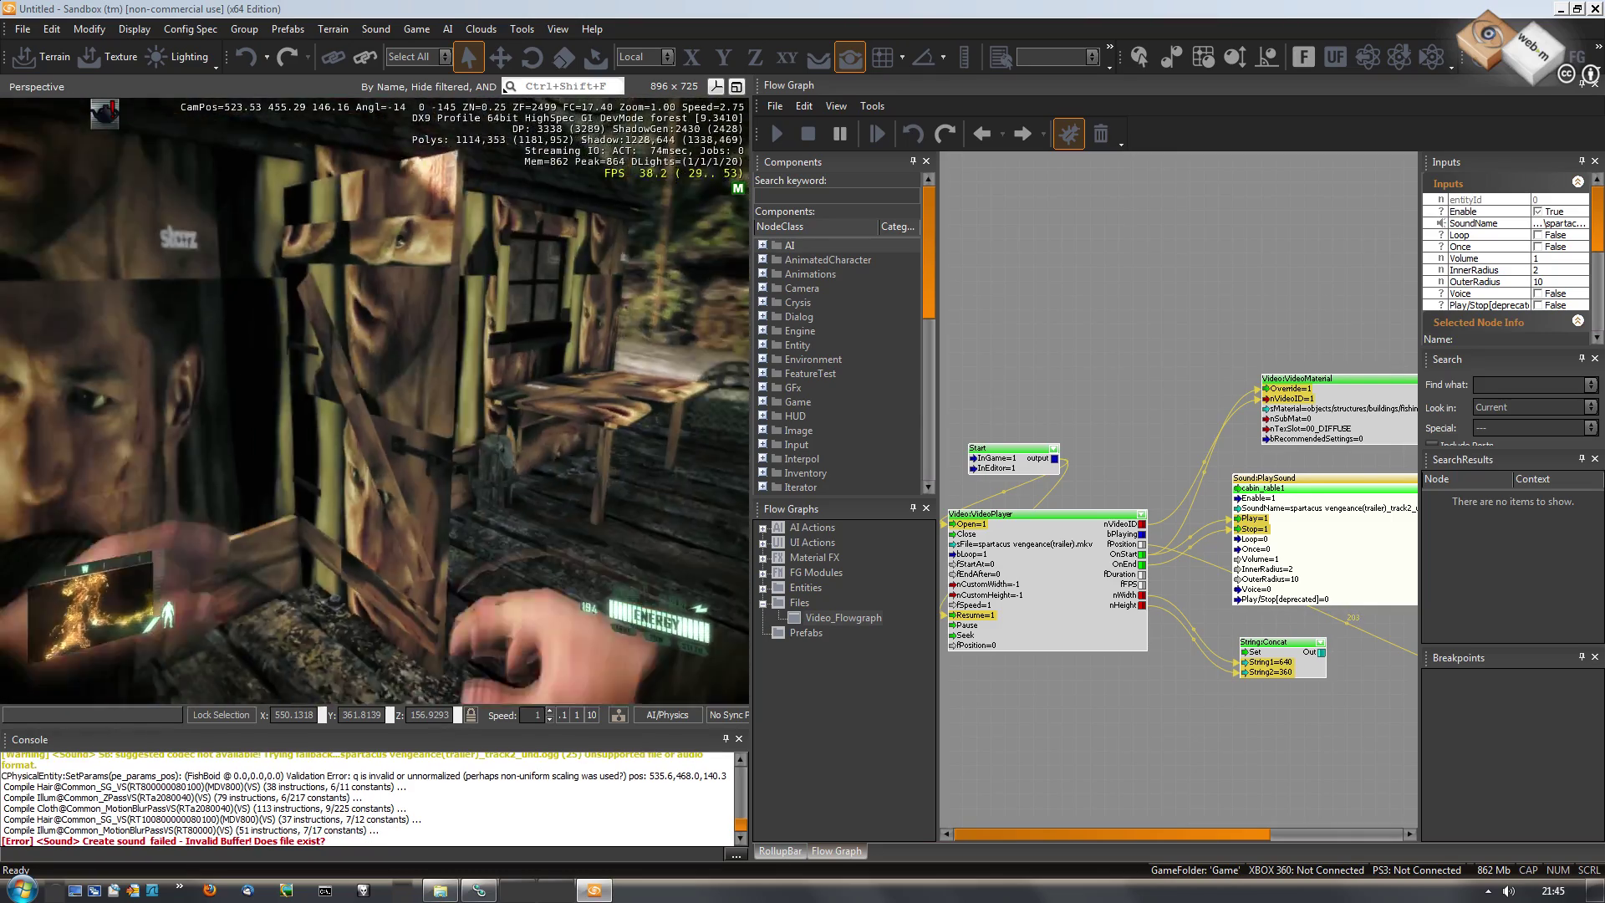
{"action": "key", "text": "w"}
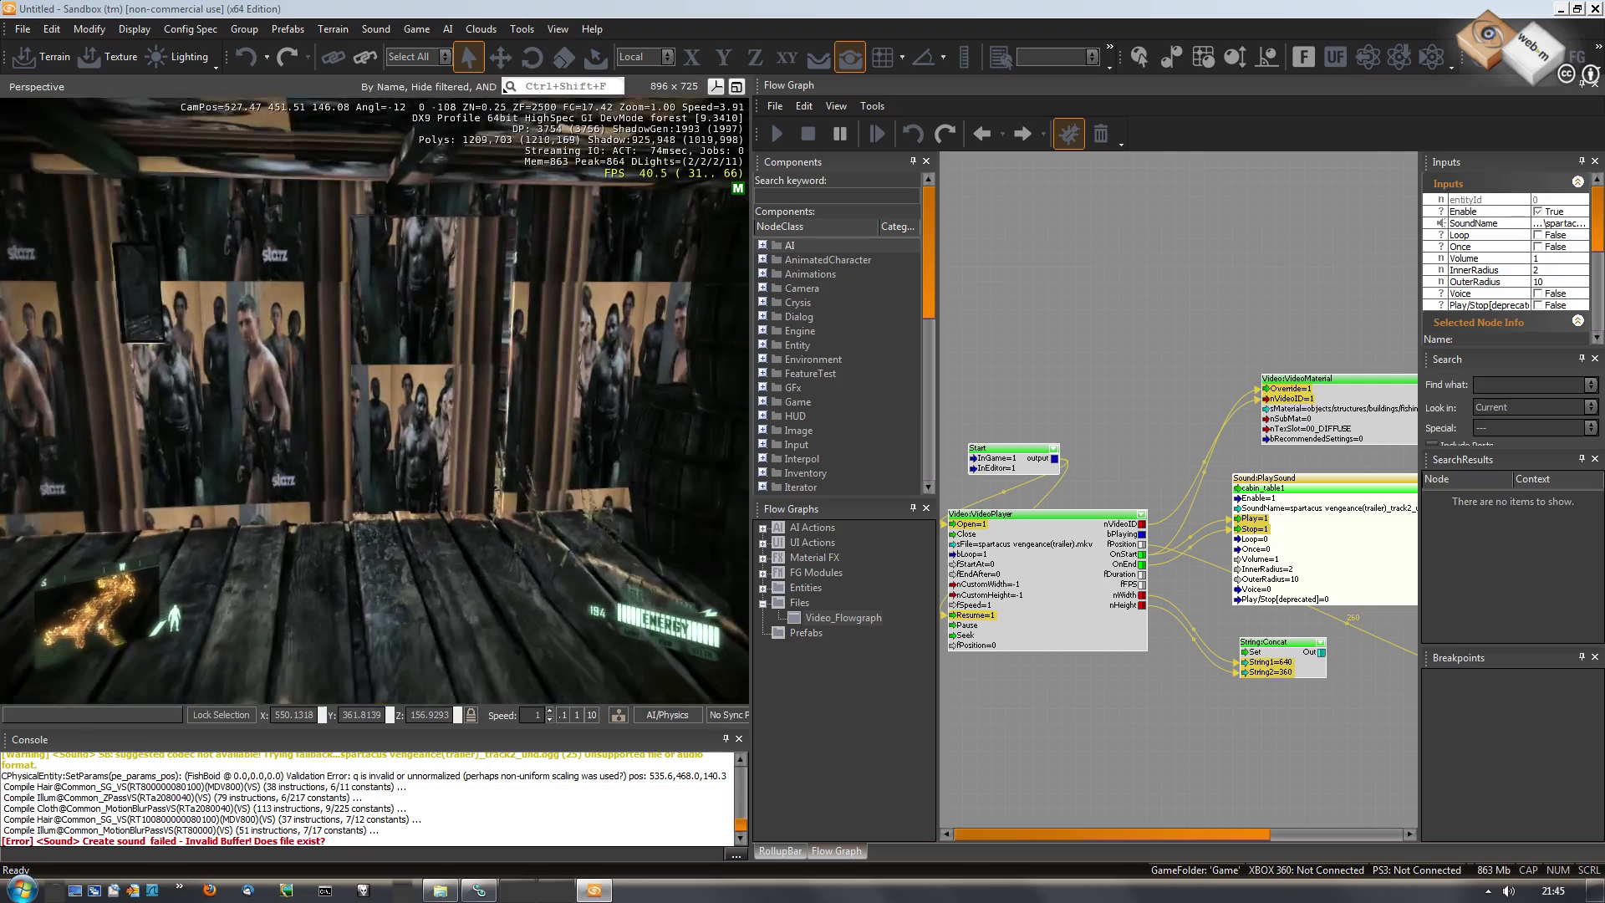
{"action": "key", "text": "s"}
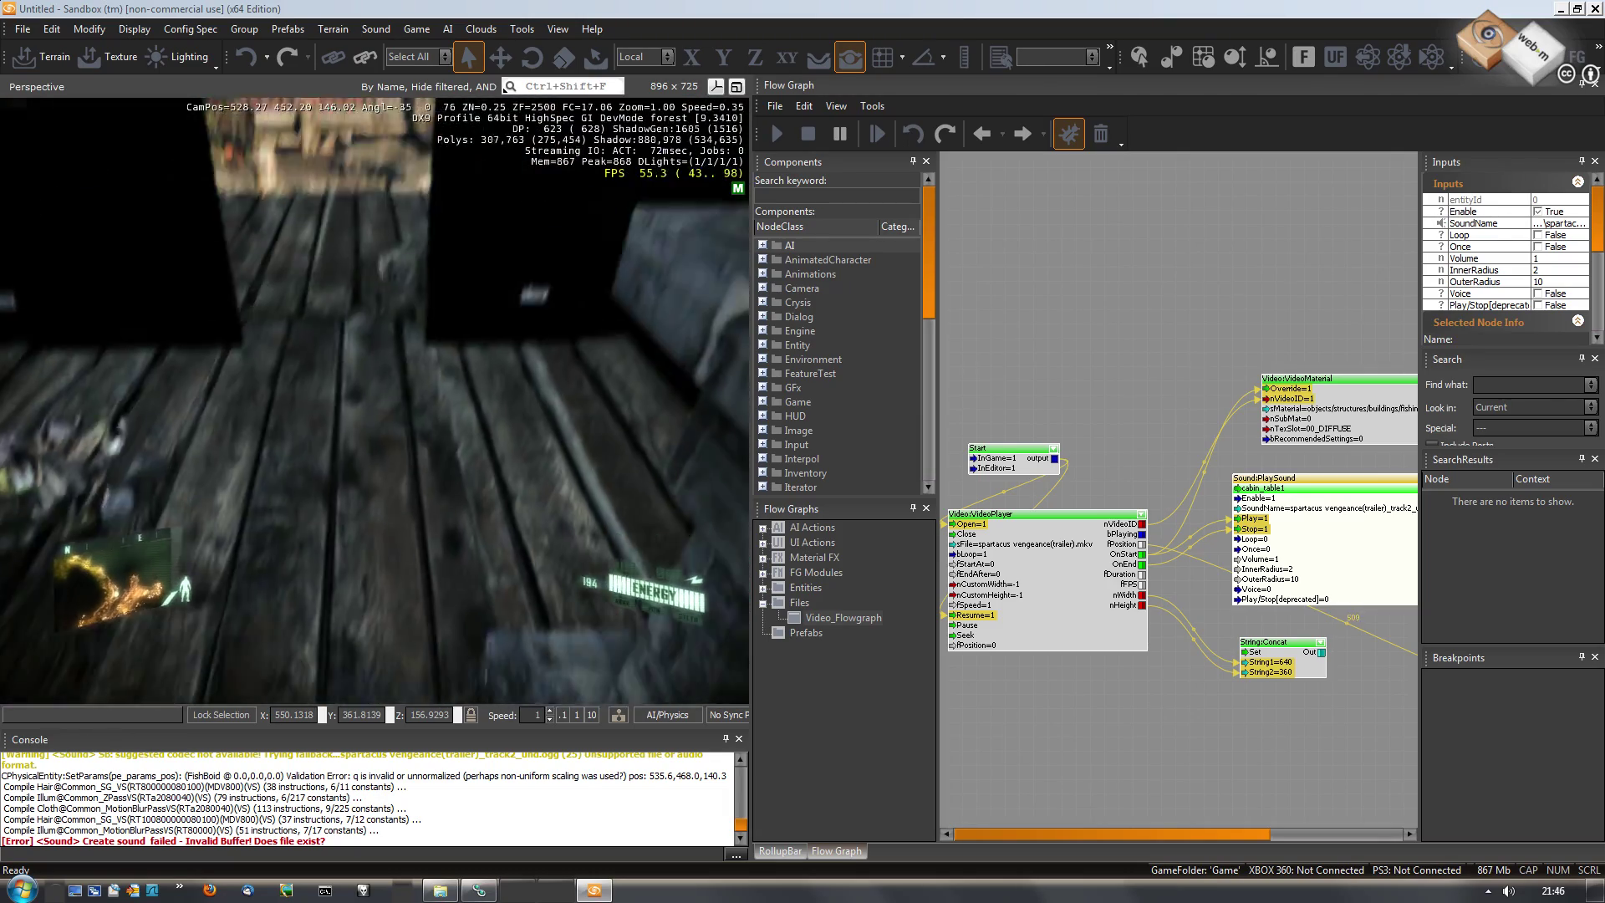
{"action": "key", "text": "w"}
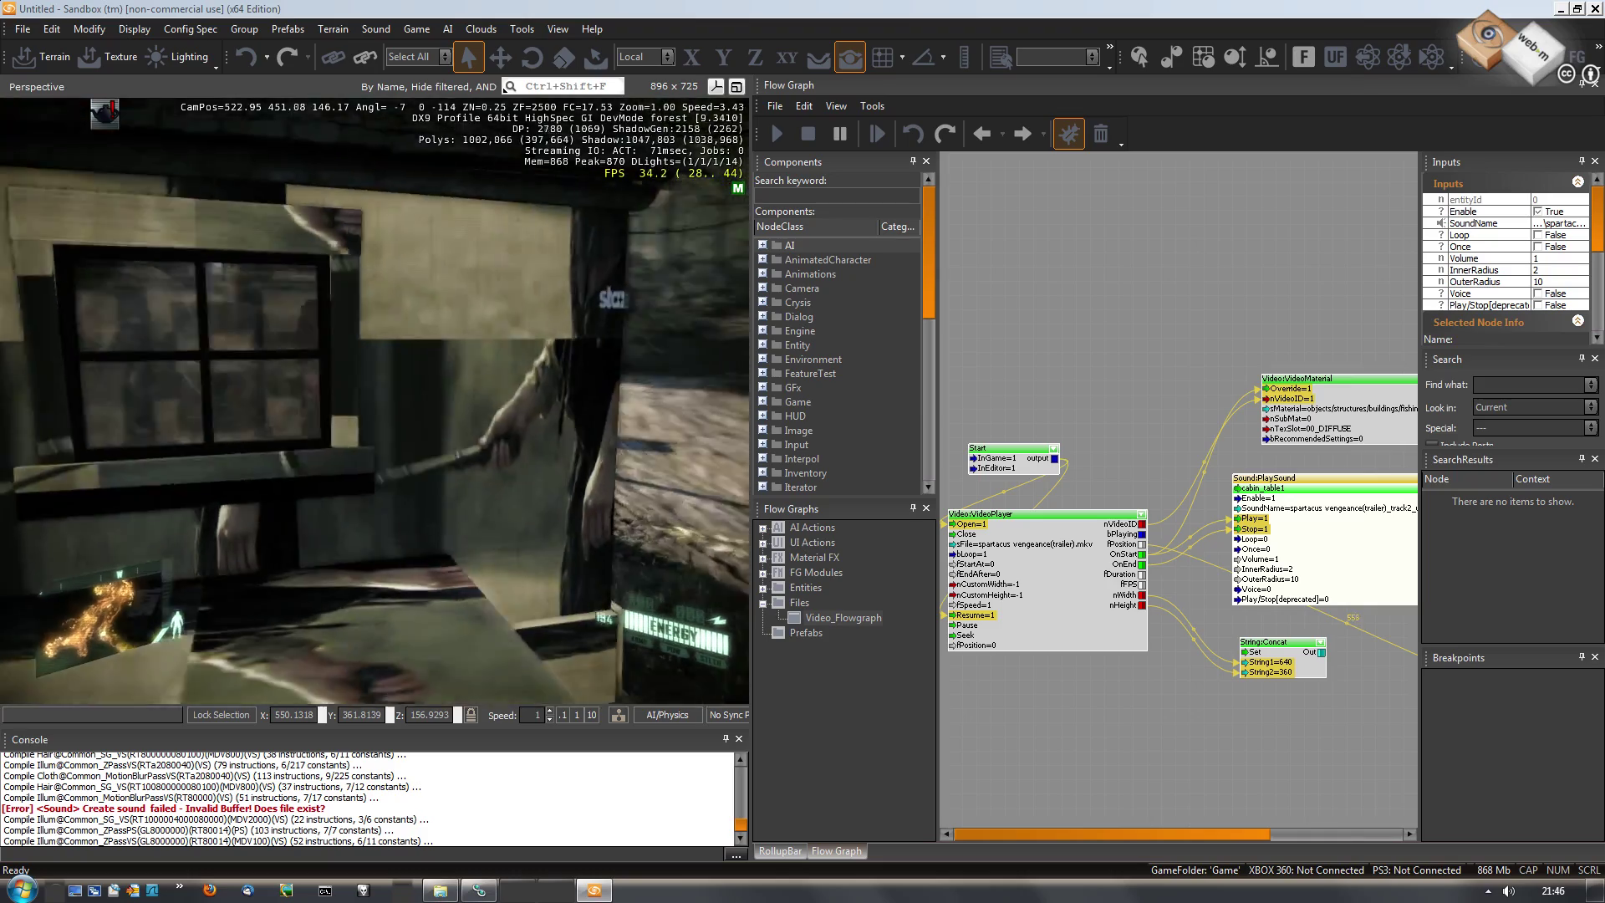
{"action": "key", "text": "d"}
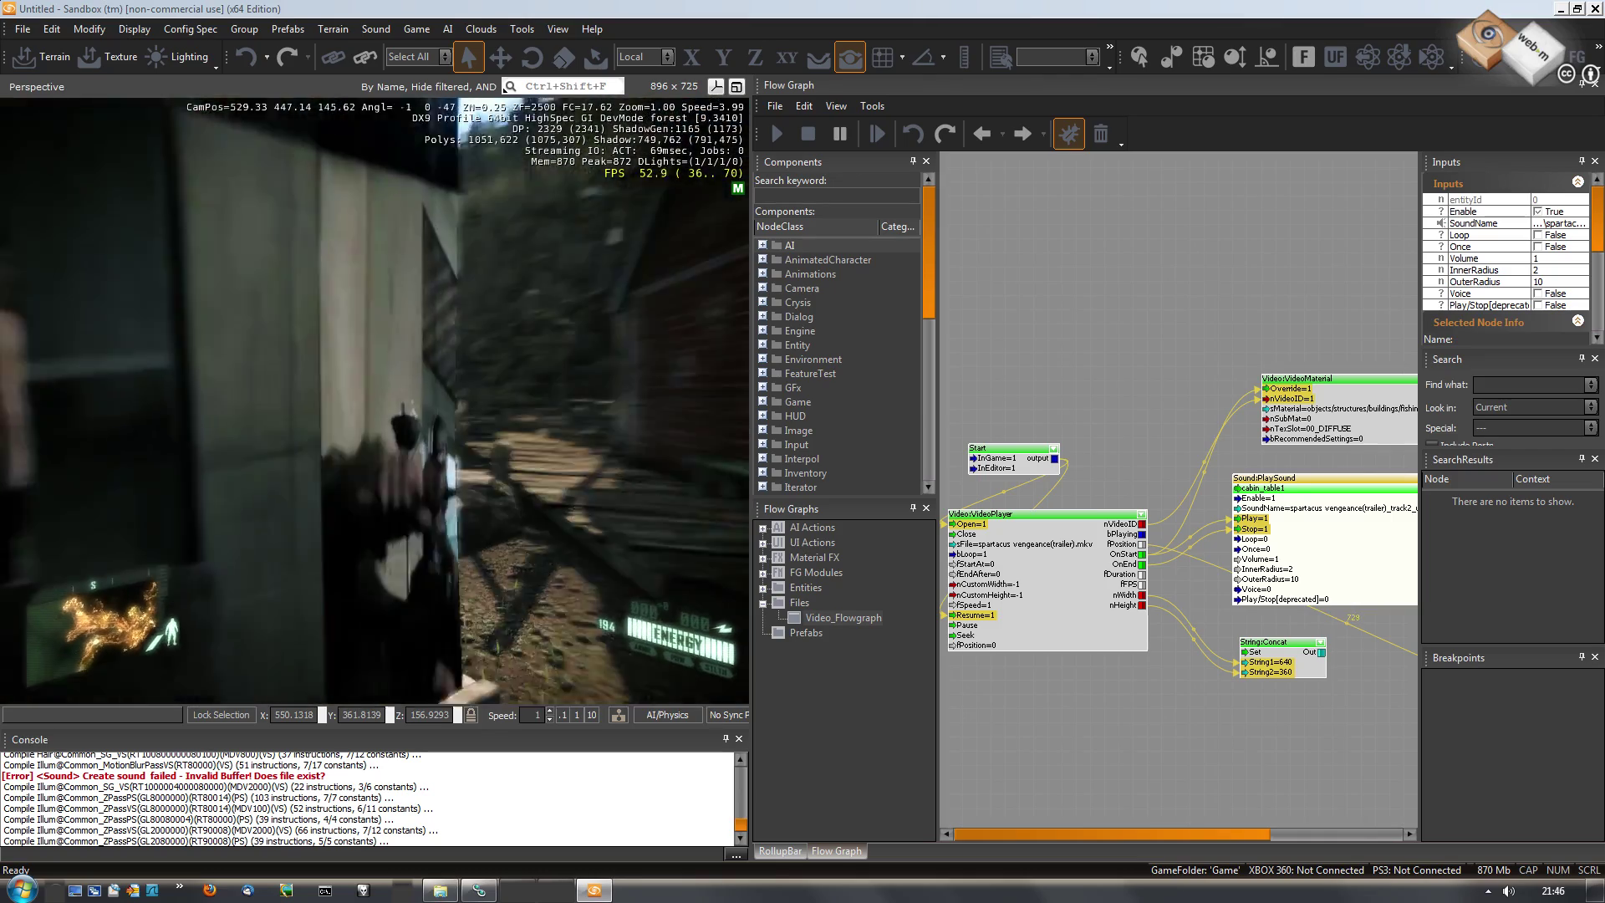
{"action": "key", "text": "d"}
{"action": "key", "text": "d"}
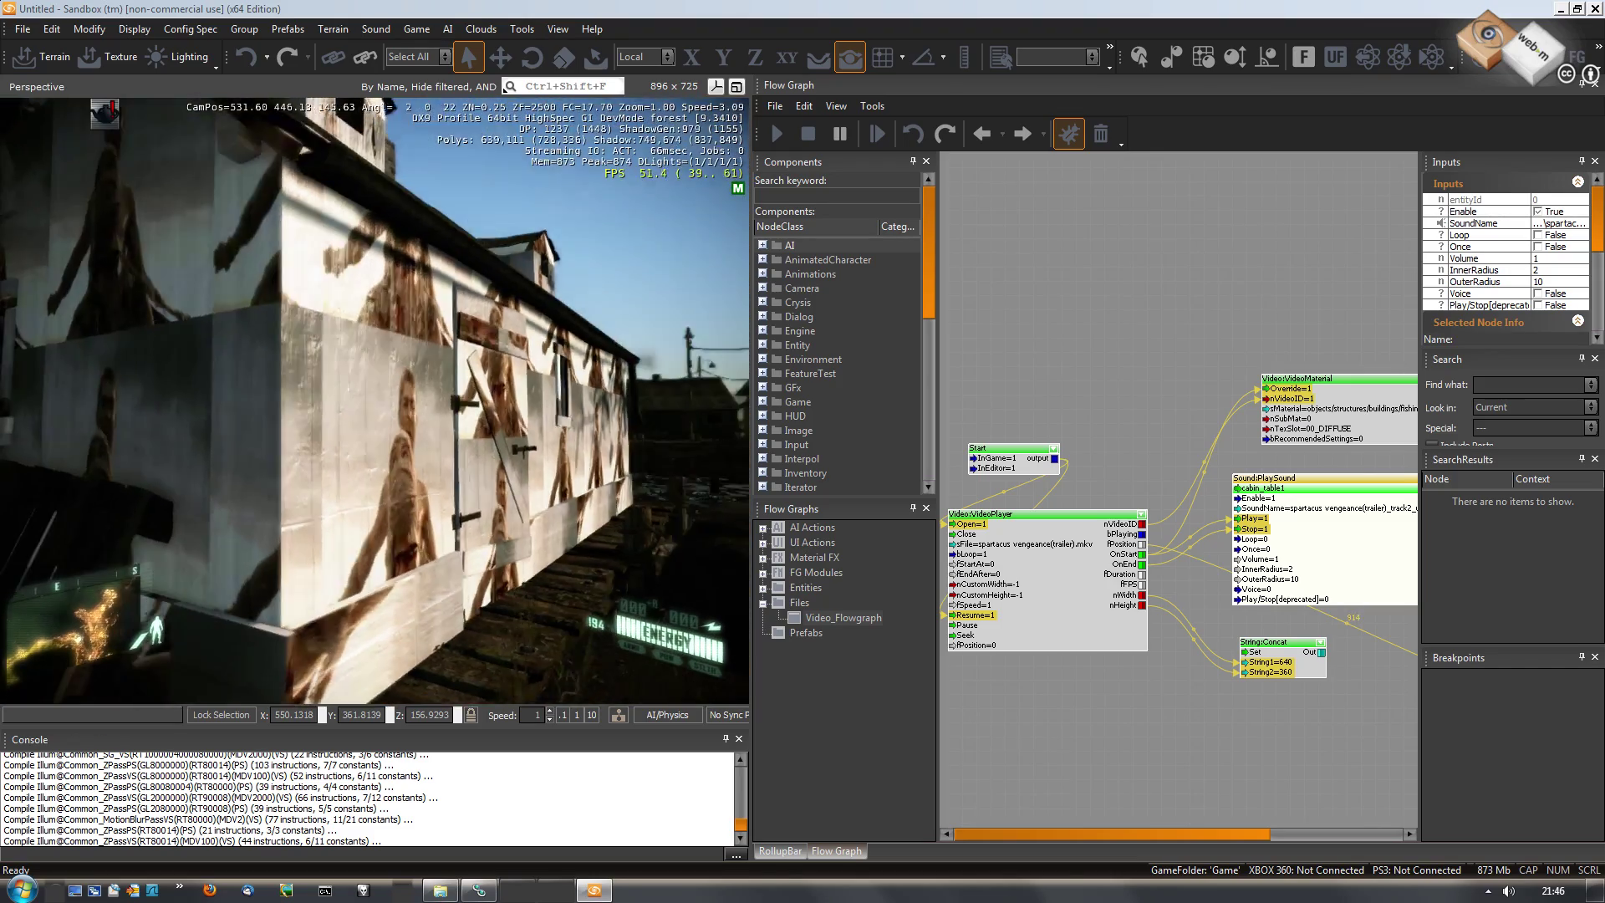
{"action": "key", "text": "d"}
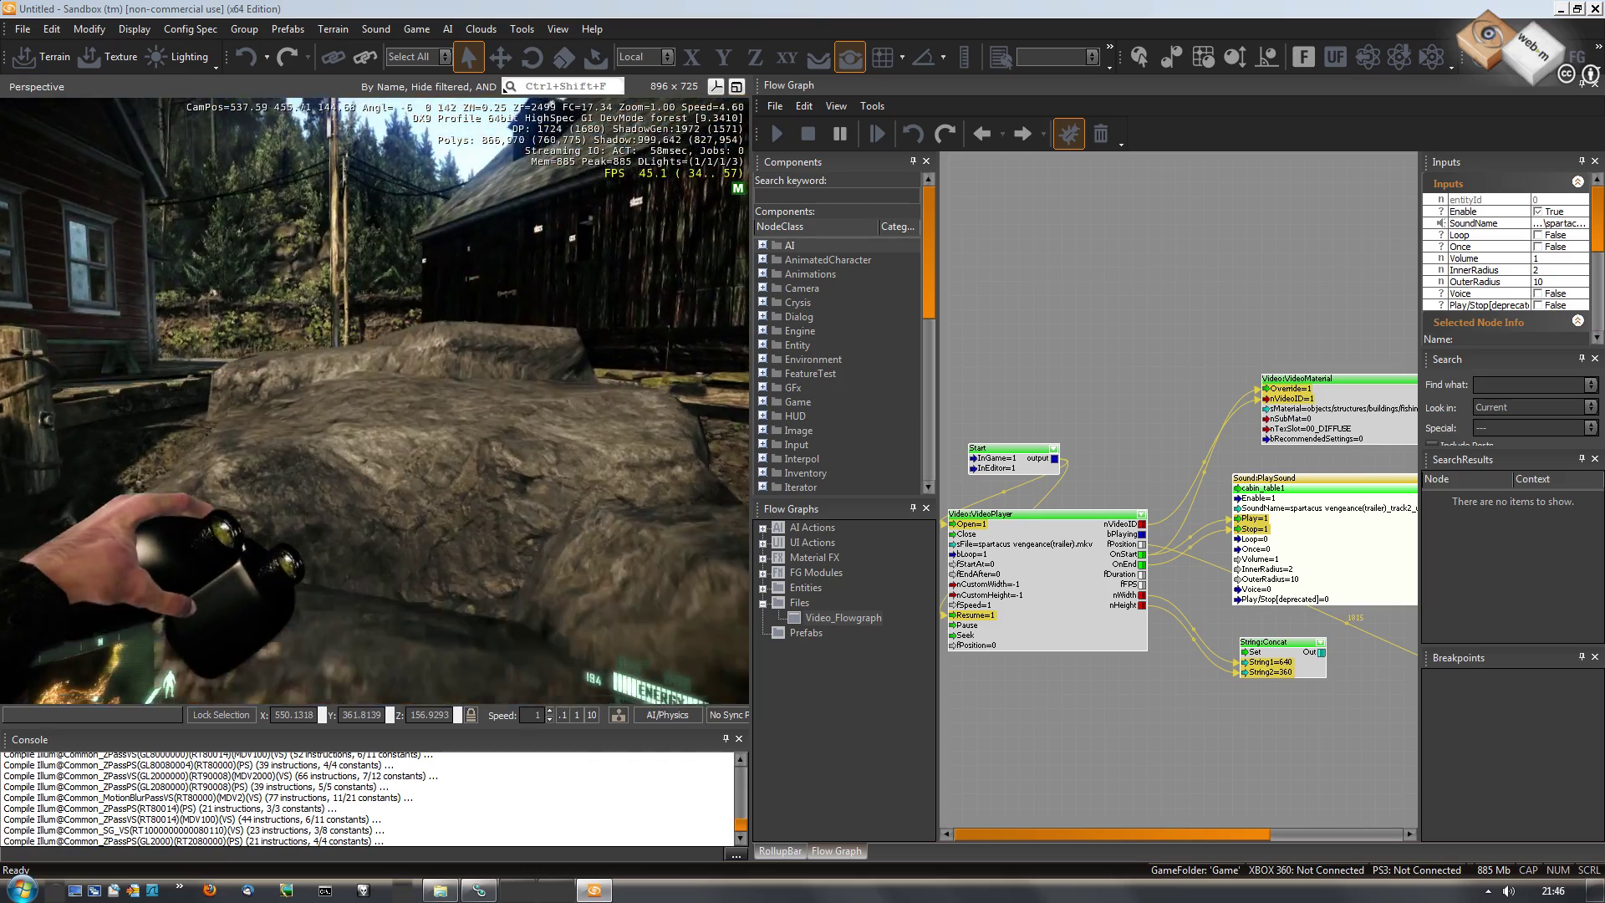
Return across the rocks into the cabin and switch to the rifle.
{"action": "key", "text": "w"}
{"action": "key", "text": "space"}
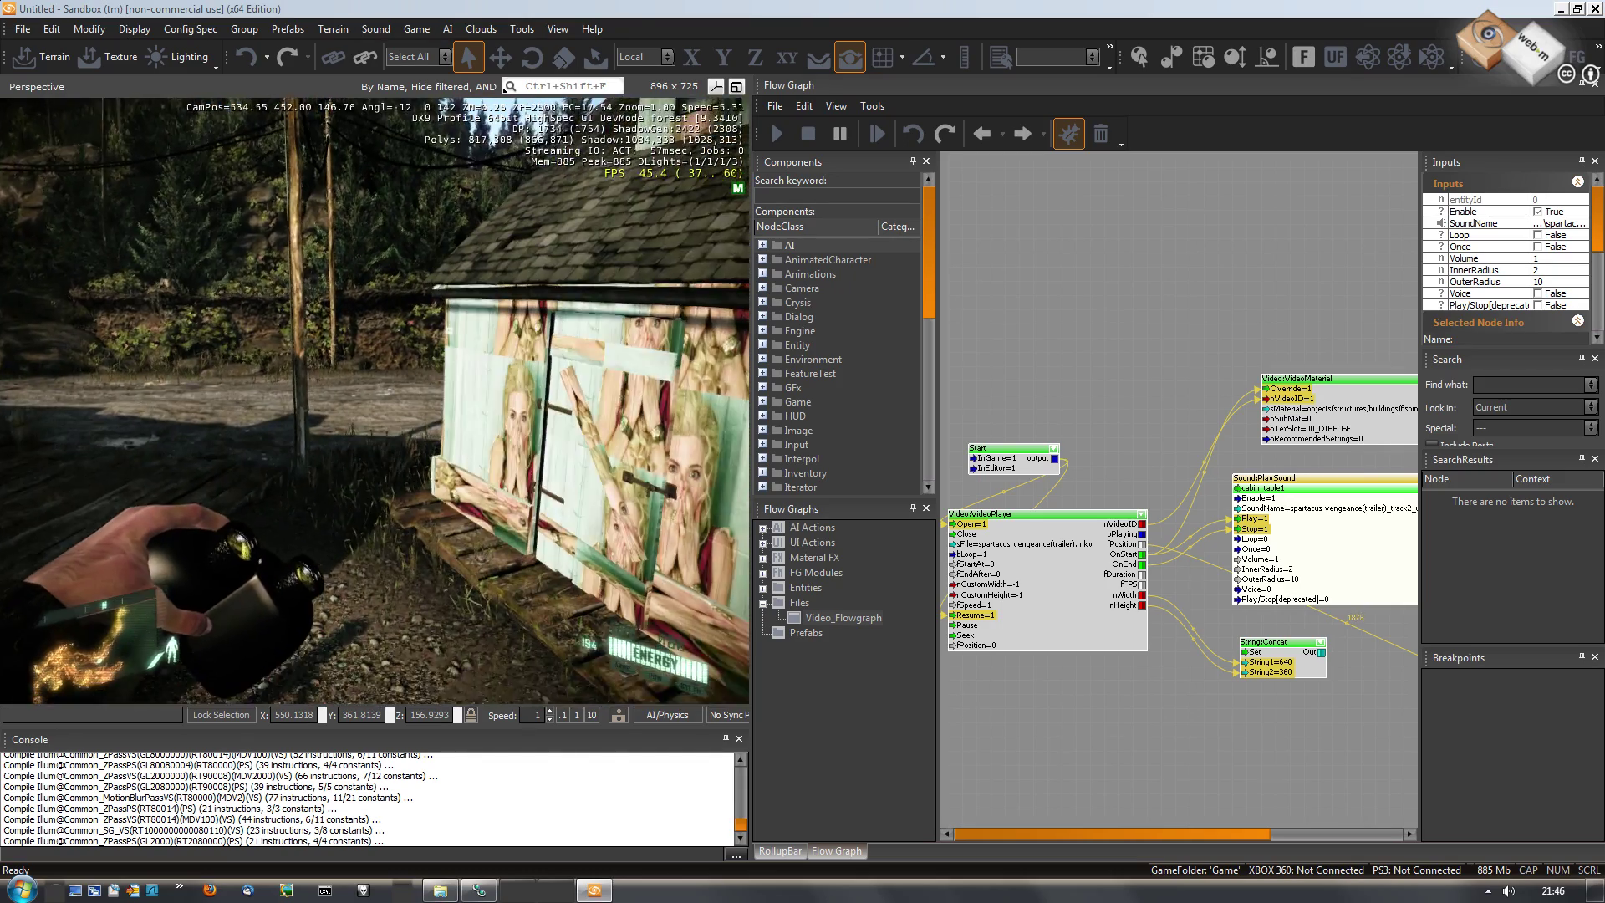
{"action": "key", "text": "w"}
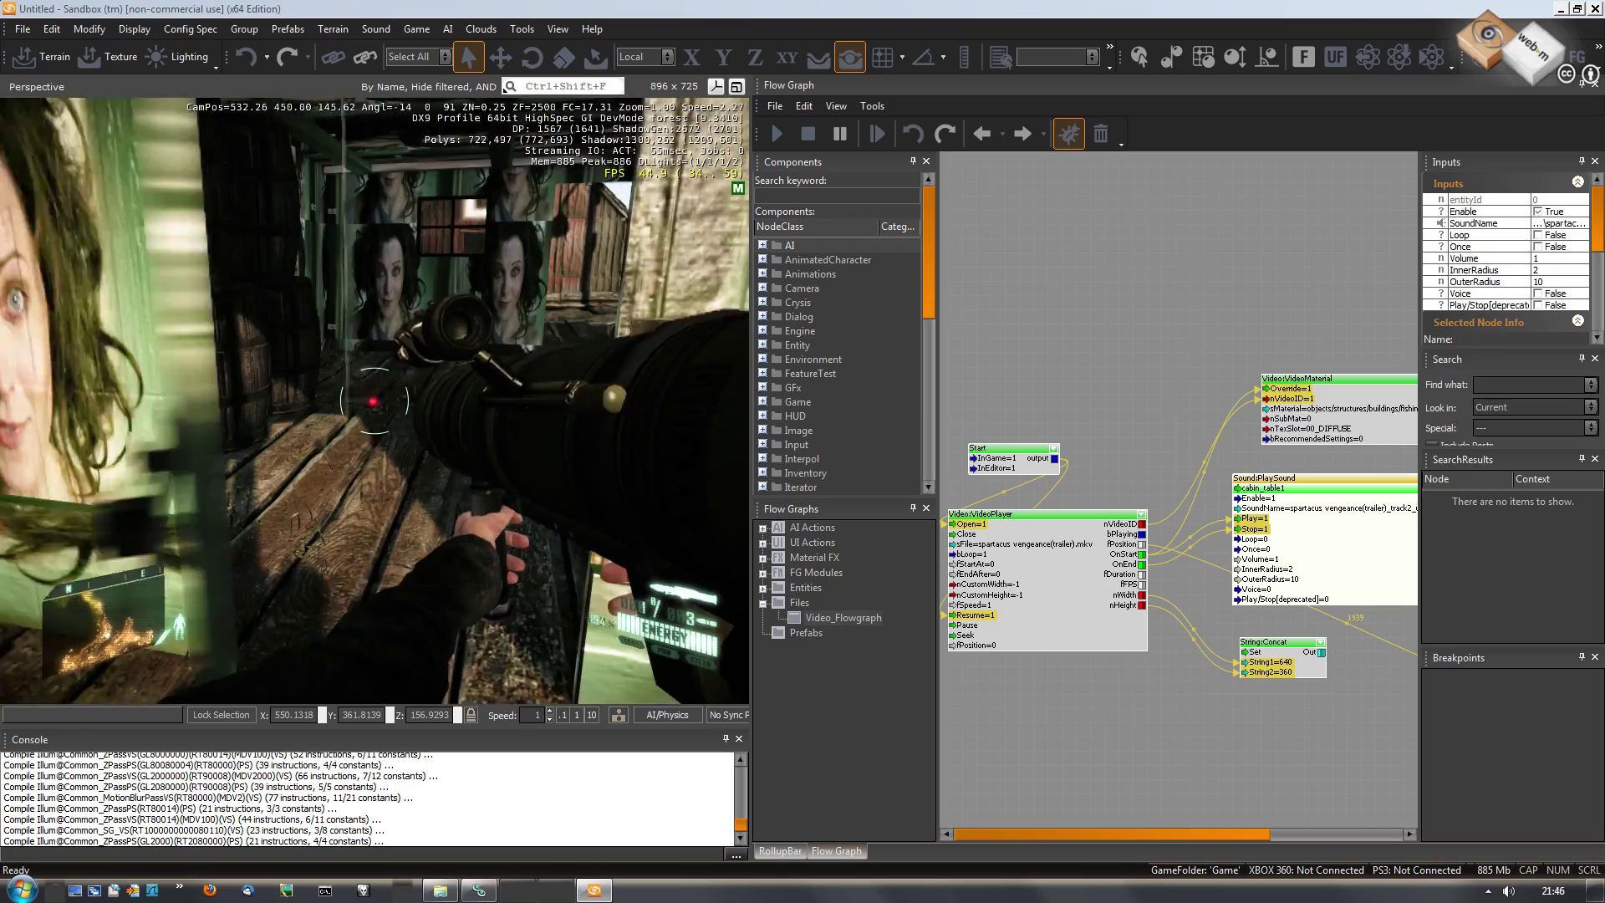
{"action": "key", "text": "w"}
{"action": "key", "text": "1"}
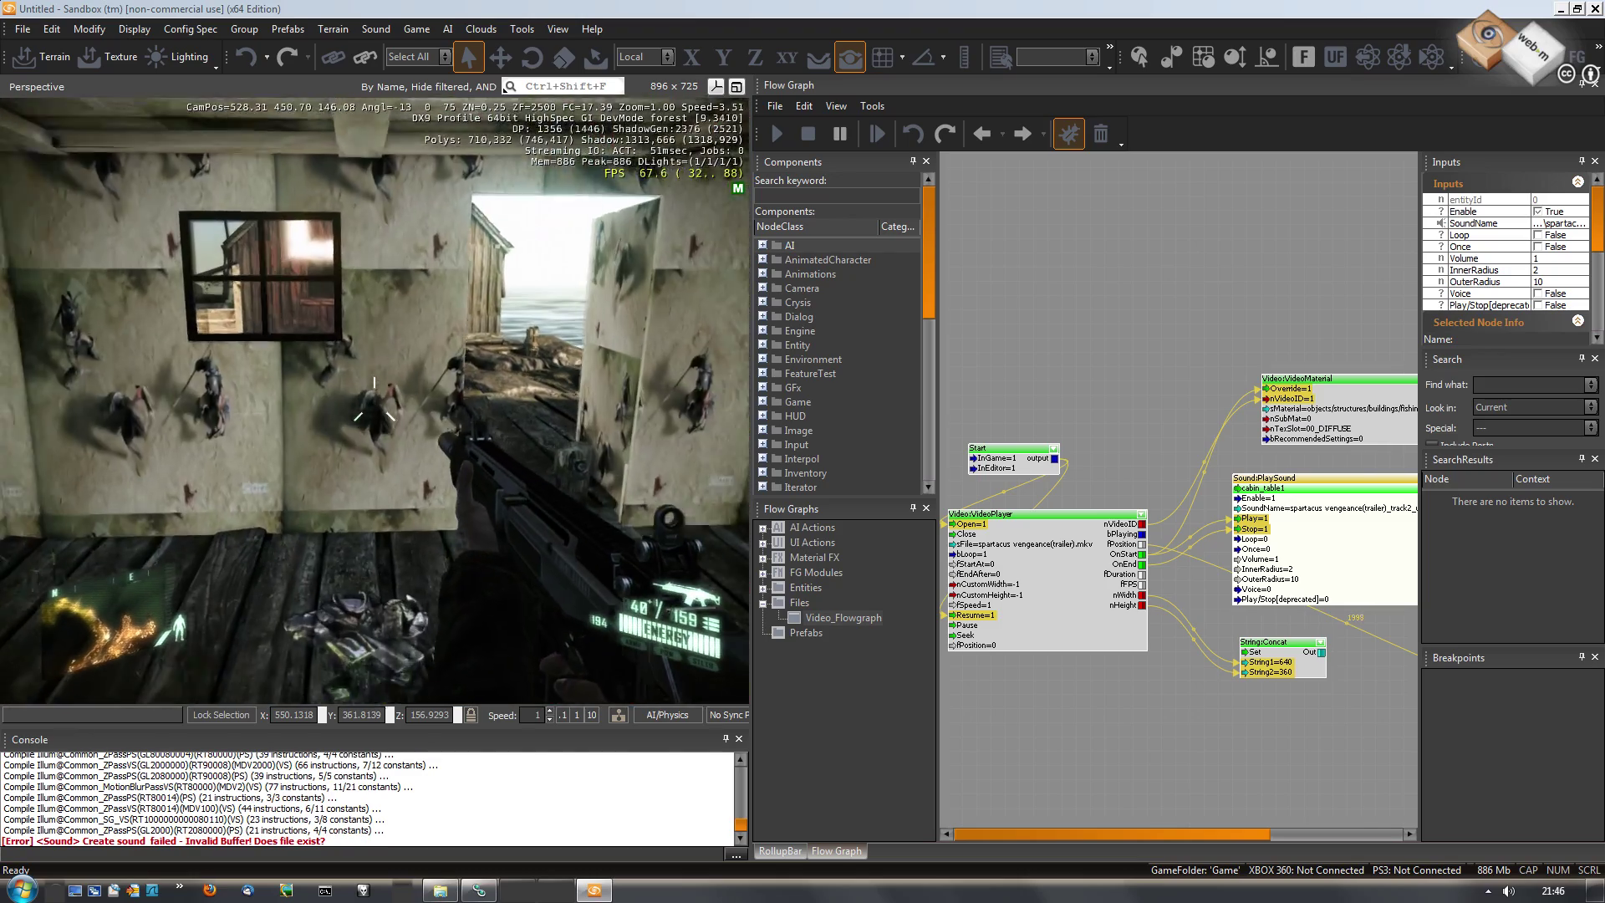
Shoot the video-textured surface inside the cabin to check the bullet decals, reload the rifle, and leave game mode.
{"action": "key", "text": "w"}
{"action": "left_click", "coordinate": [375, 400]}
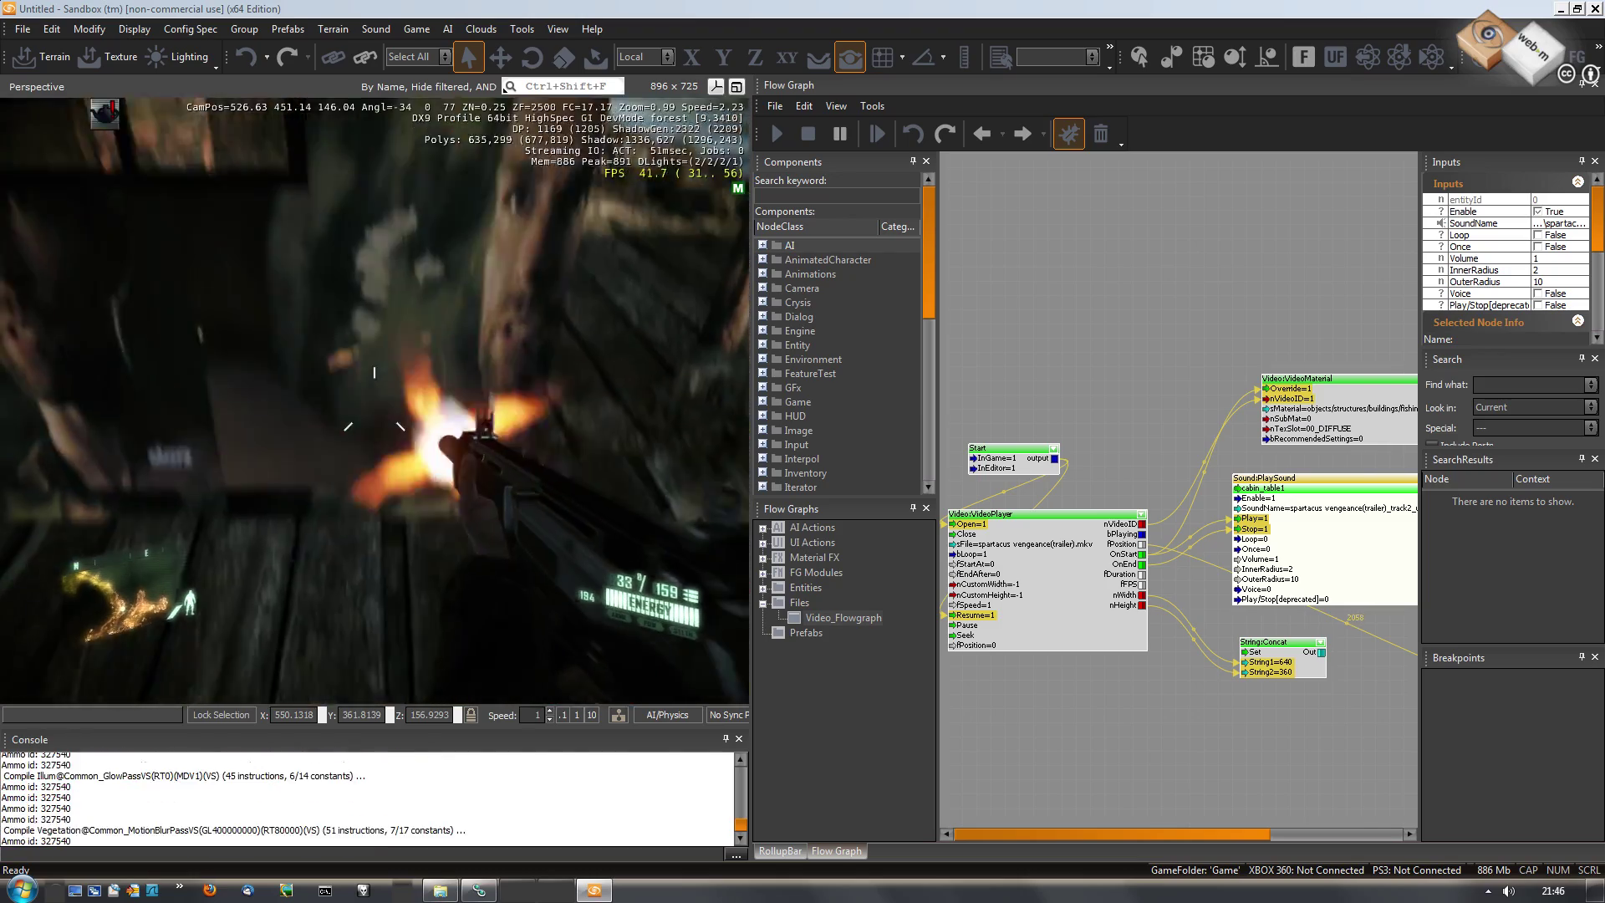
{"action": "left_click", "coordinate": [374, 399]}
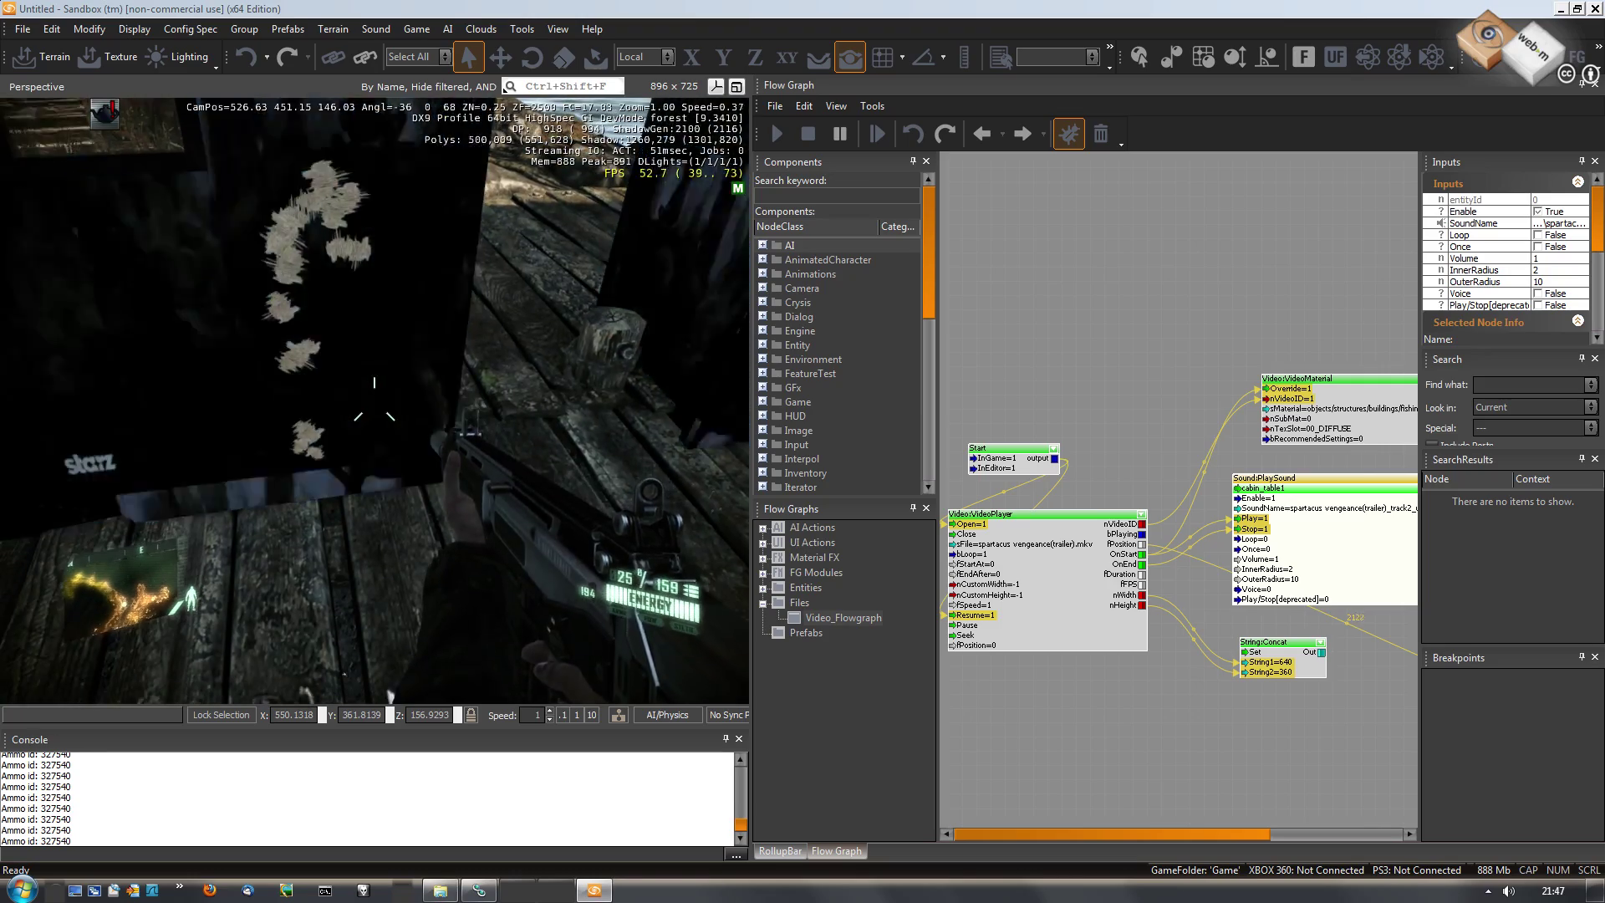
{"action": "key", "text": "r"}
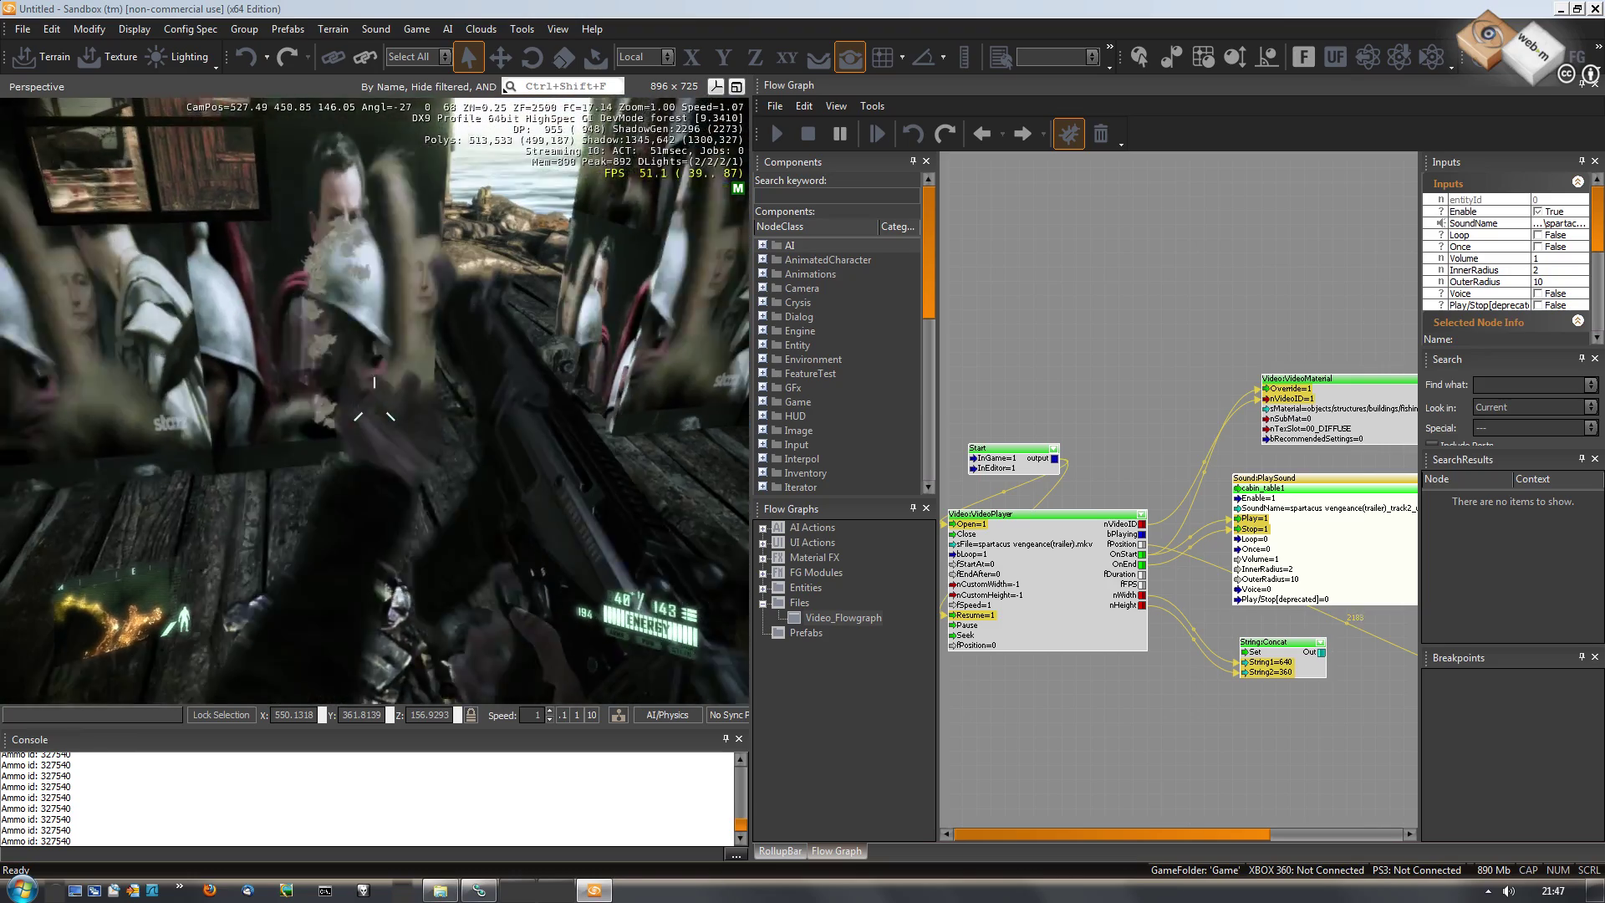
{"action": "key", "text": "1"}
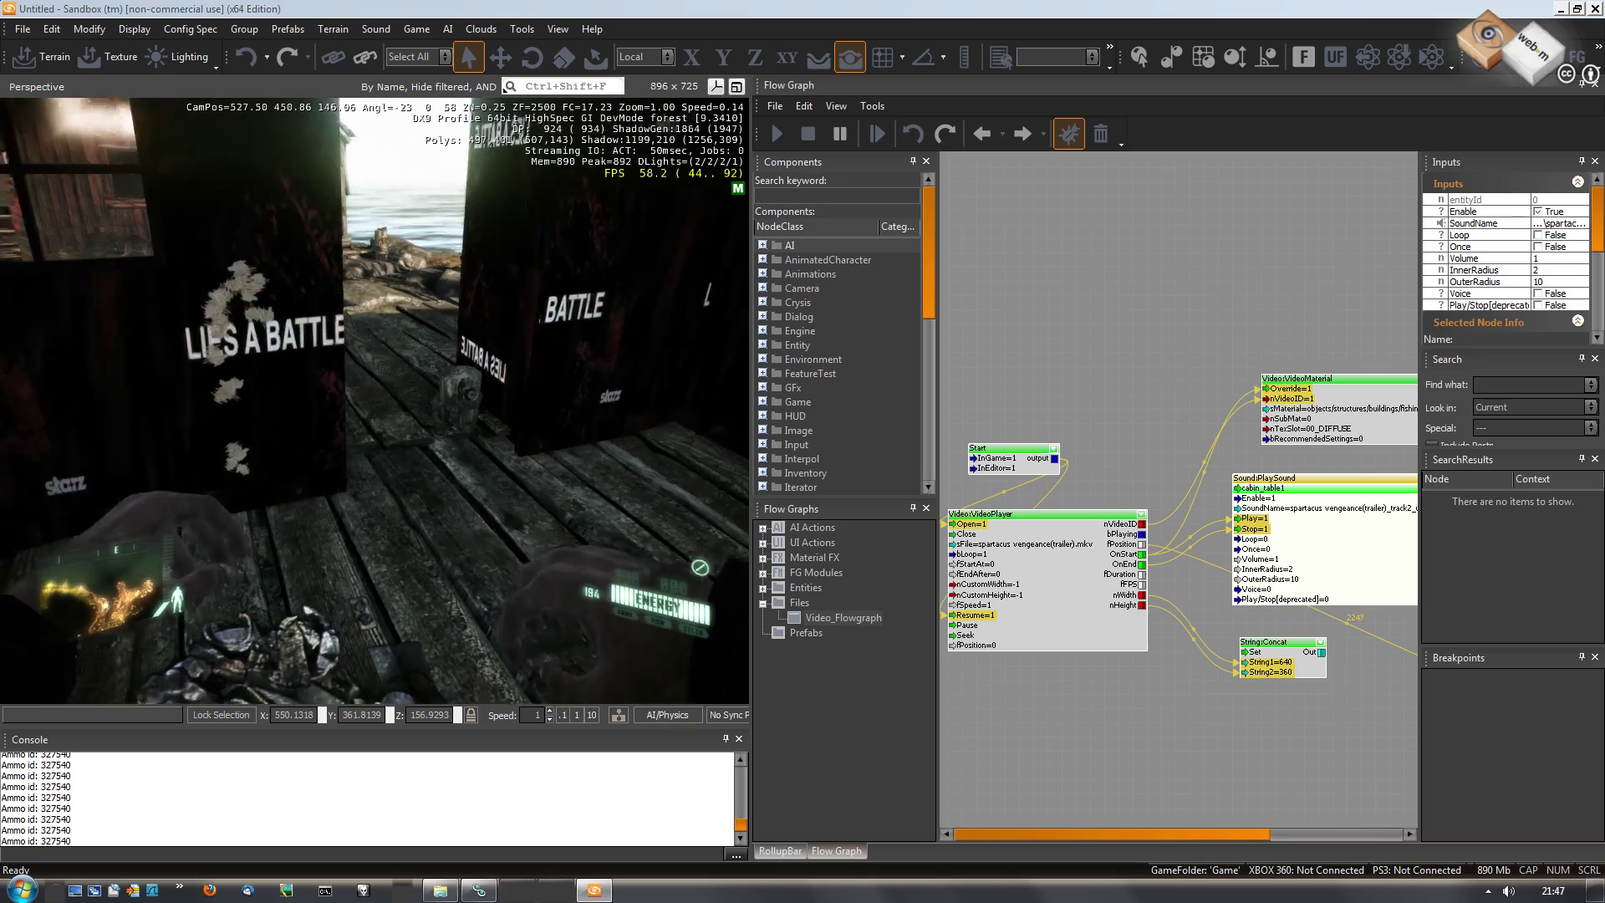
{"action": "key", "text": "Escape"}
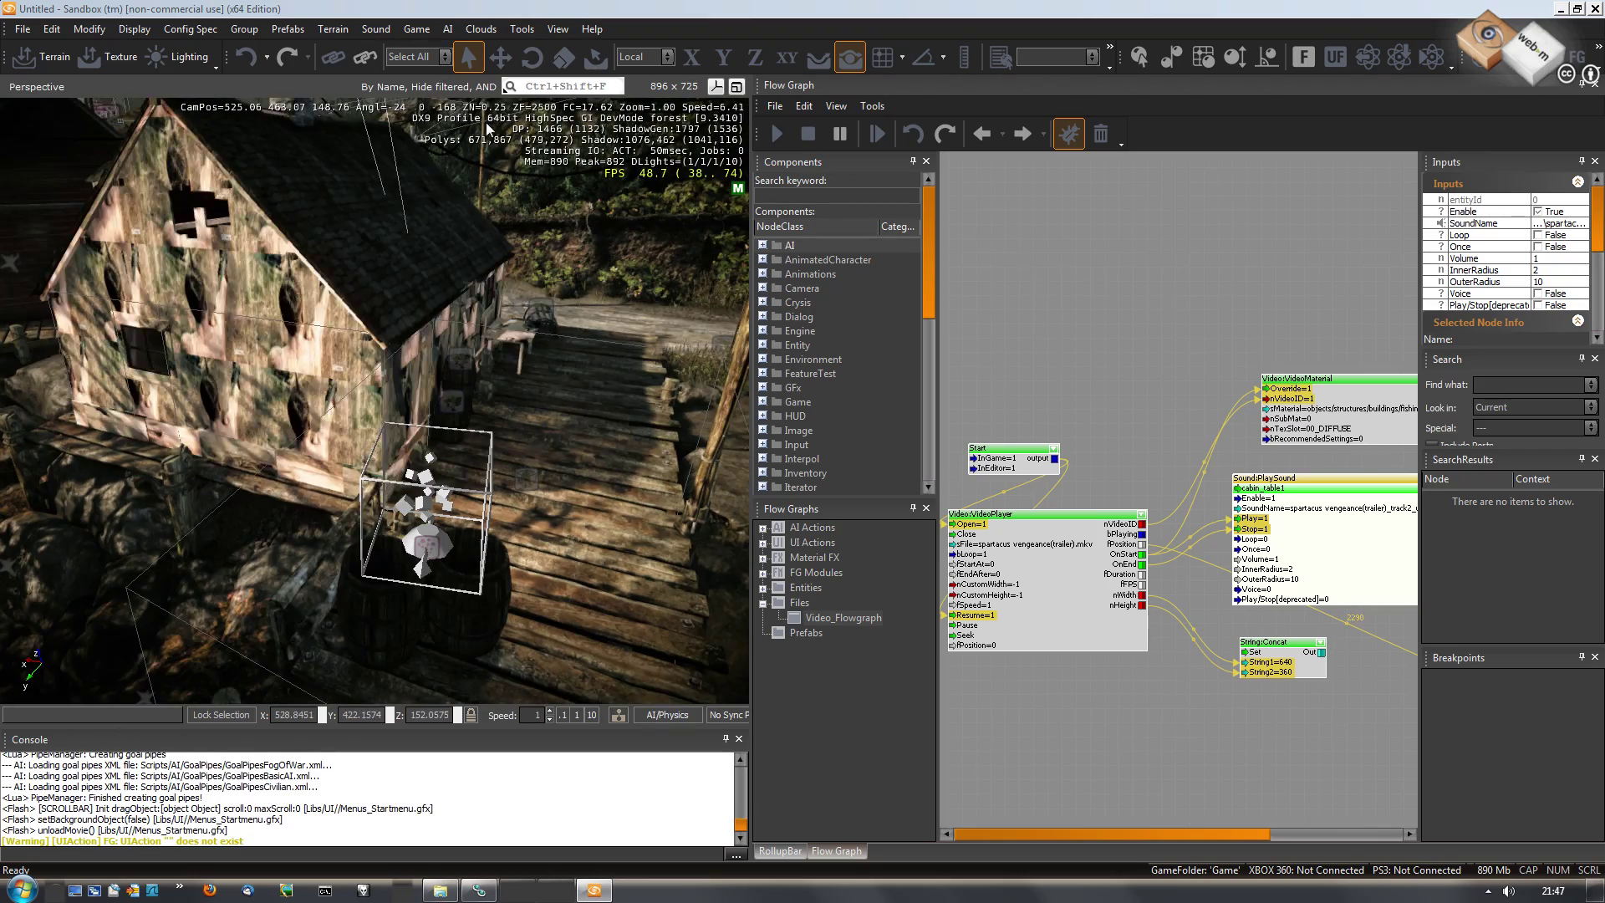
Open the Material Editor and position its window so the video-textured cabin stays visible in the viewport.
{"action": "right_click_drag", "start_coordinate": [489, 256], "coordinate": [495, 271]}
{"action": "left_click", "coordinate": [555, 29]}
{"action": "mouse_move", "coordinate": [602, 50]}
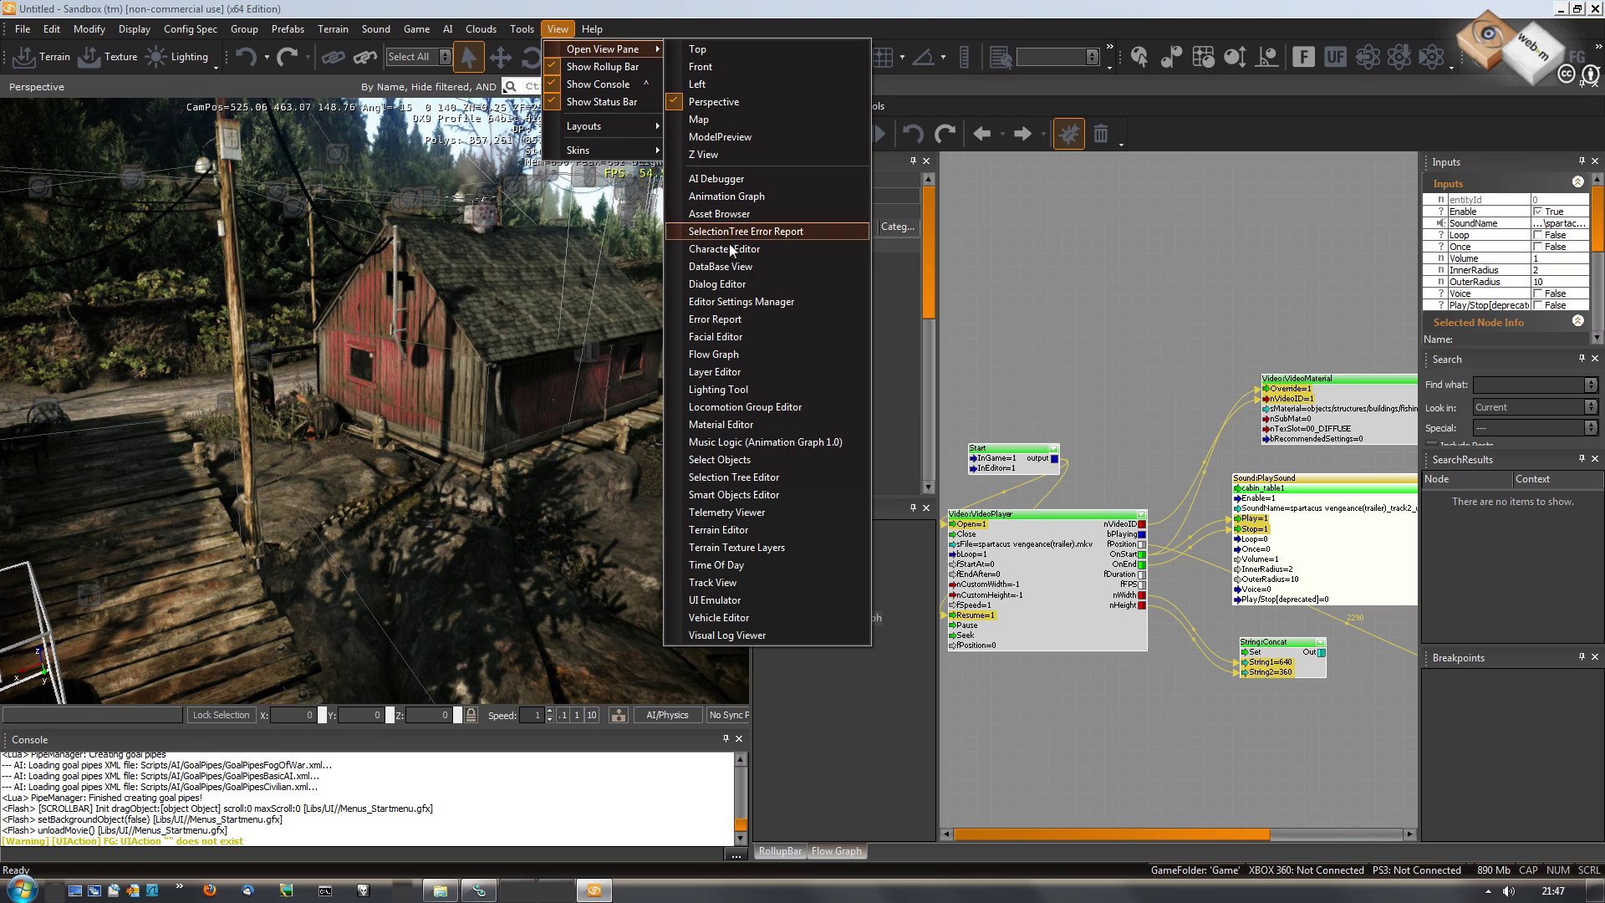
{"action": "left_click", "coordinate": [736, 428]}
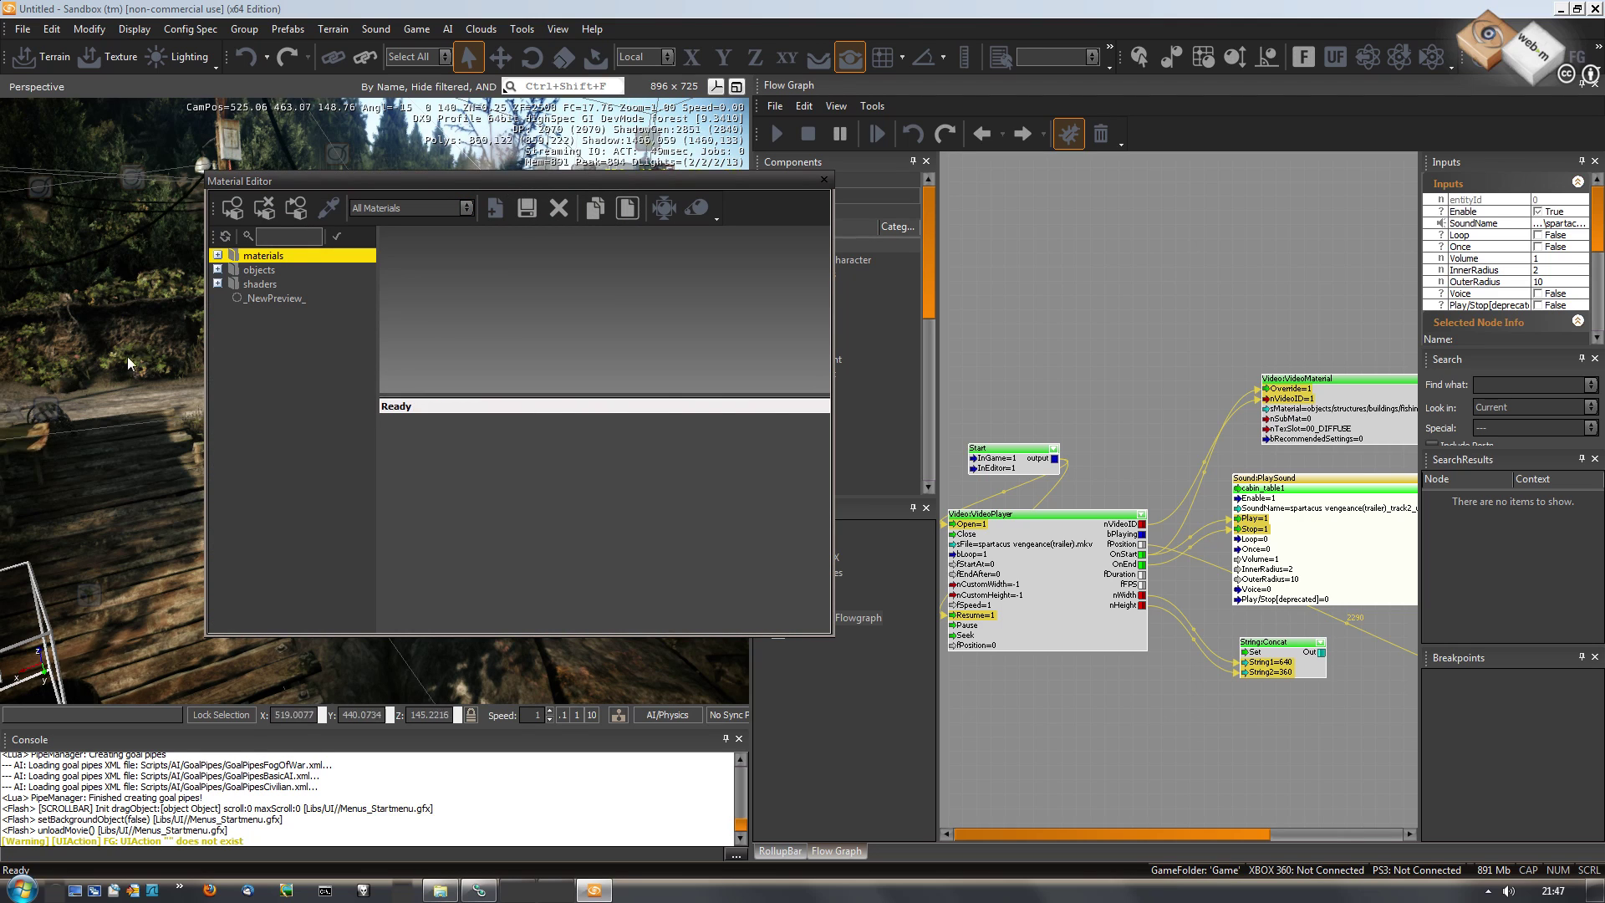
{"action": "right_click_drag", "start_coordinate": [127, 363], "coordinate": [127, 362]}
{"action": "key", "text": "s"}
{"action": "left_click_drag", "start_coordinate": [283, 182], "coordinate": [525, 342]}
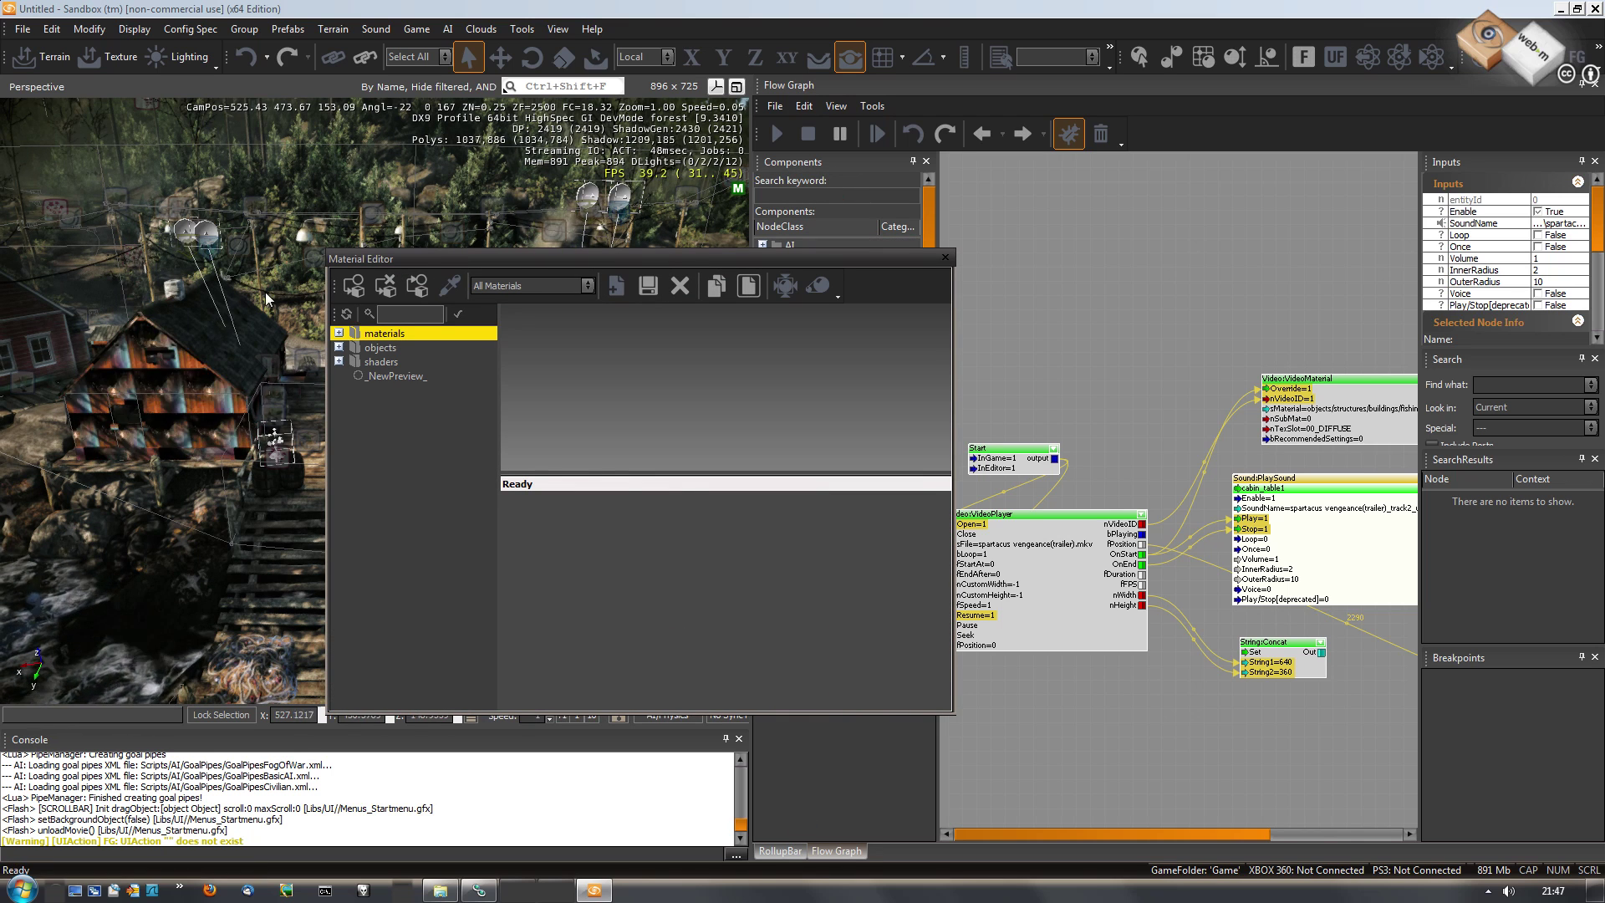
Open the fishing_houses material under objects/structures/buildings/fishing_houses in the Material Editor.
{"action": "left_click", "coordinate": [341, 347]}
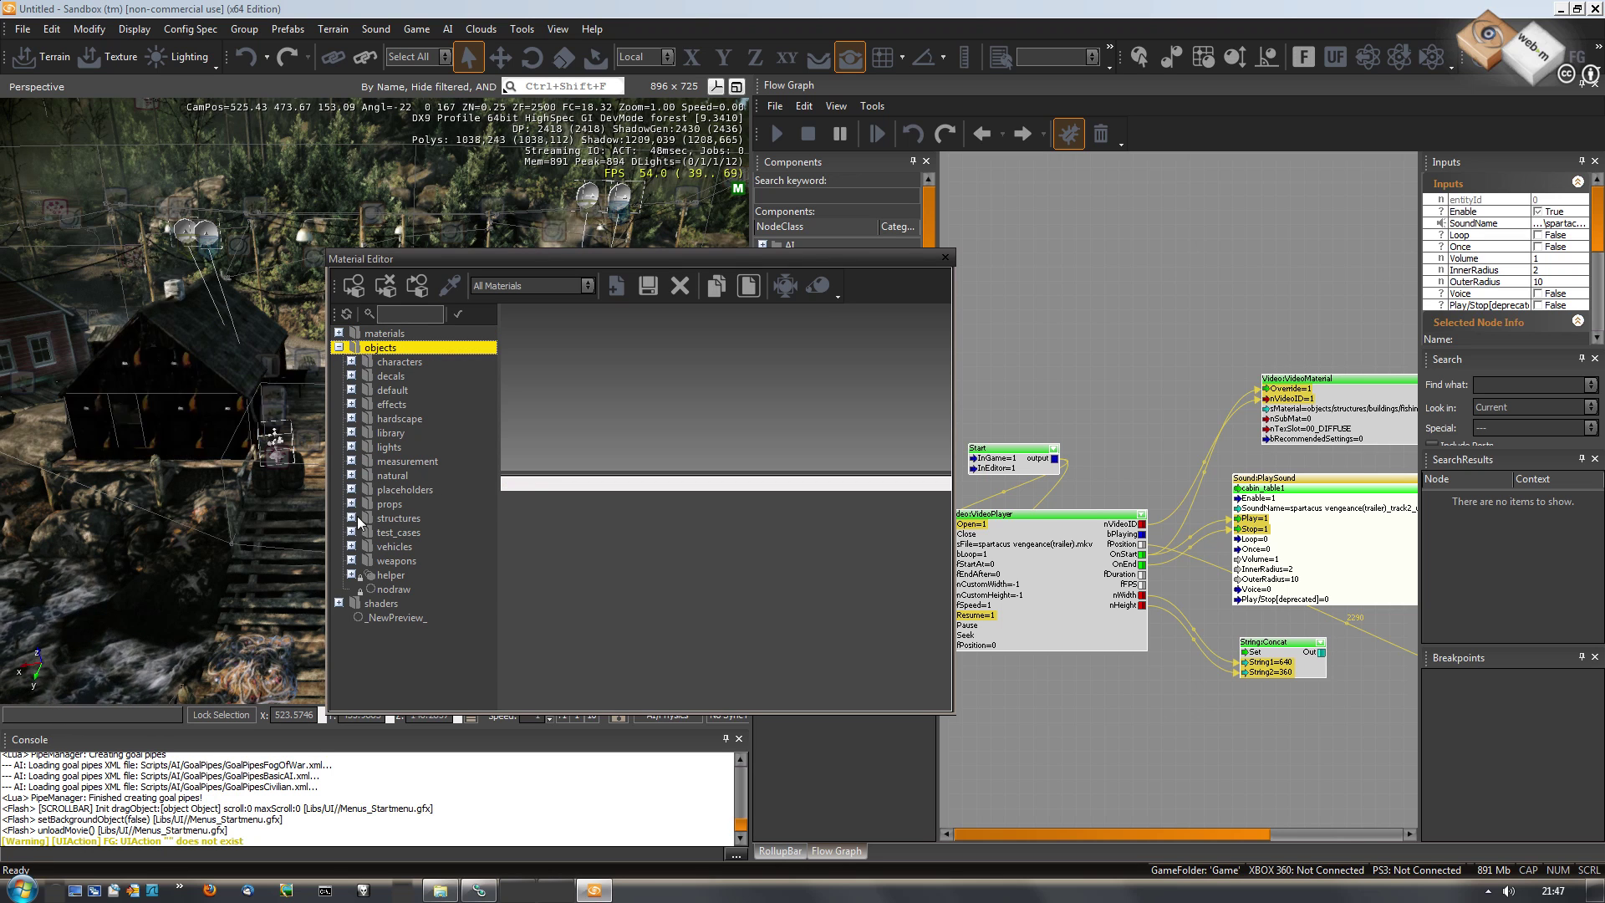
{"action": "left_click", "coordinate": [352, 519]}
{"action": "left_click", "coordinate": [364, 533]}
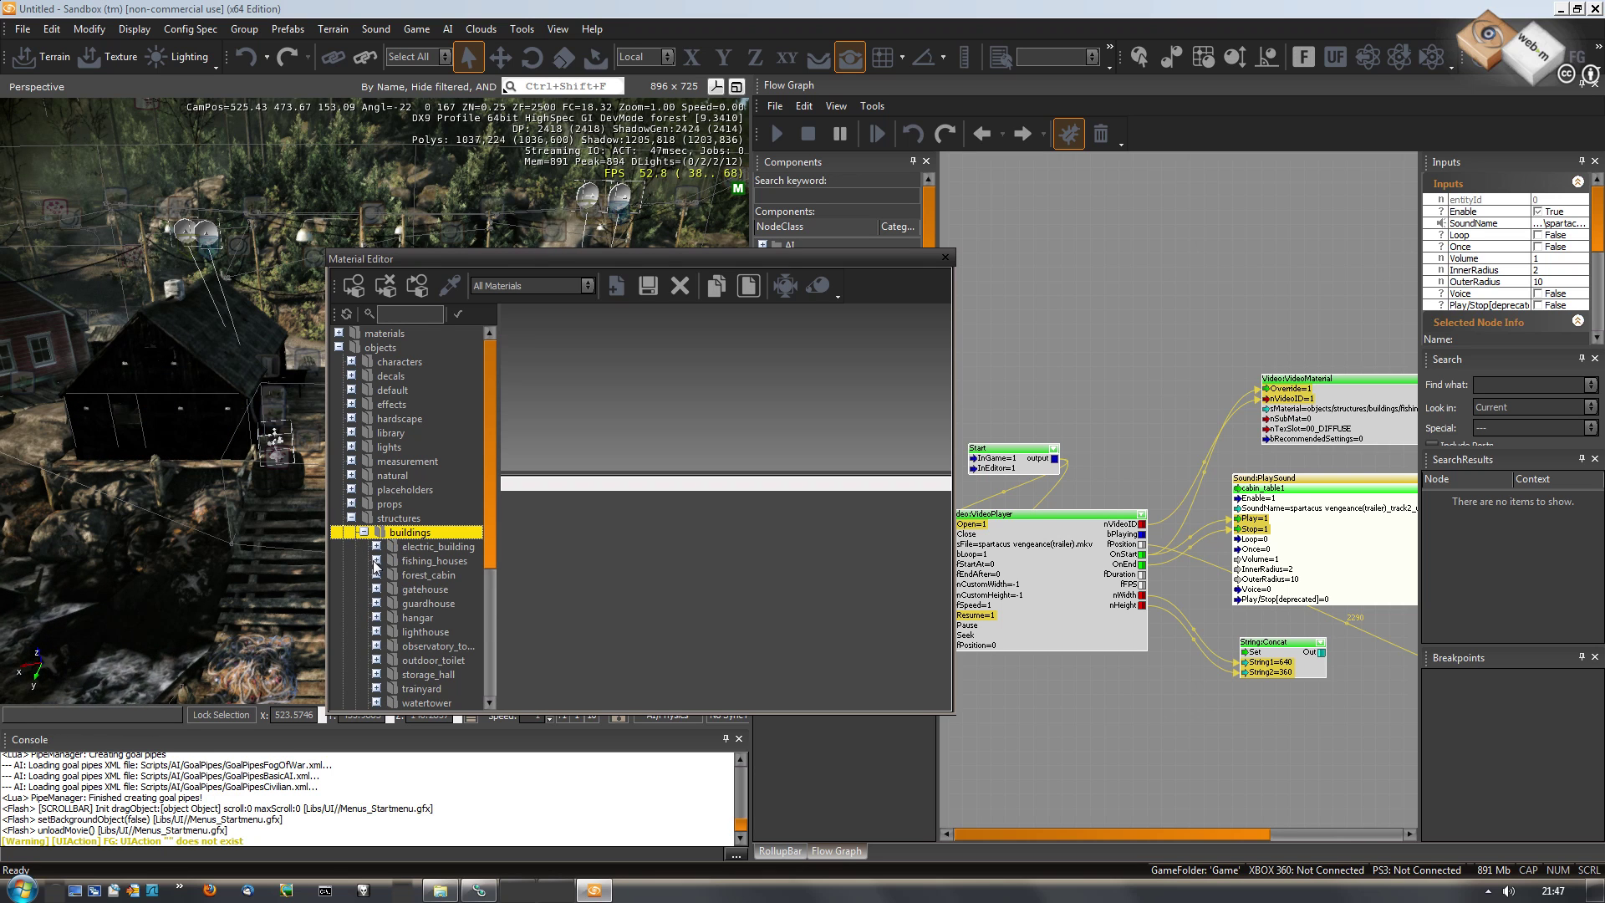
{"action": "left_click", "coordinate": [377, 561]}
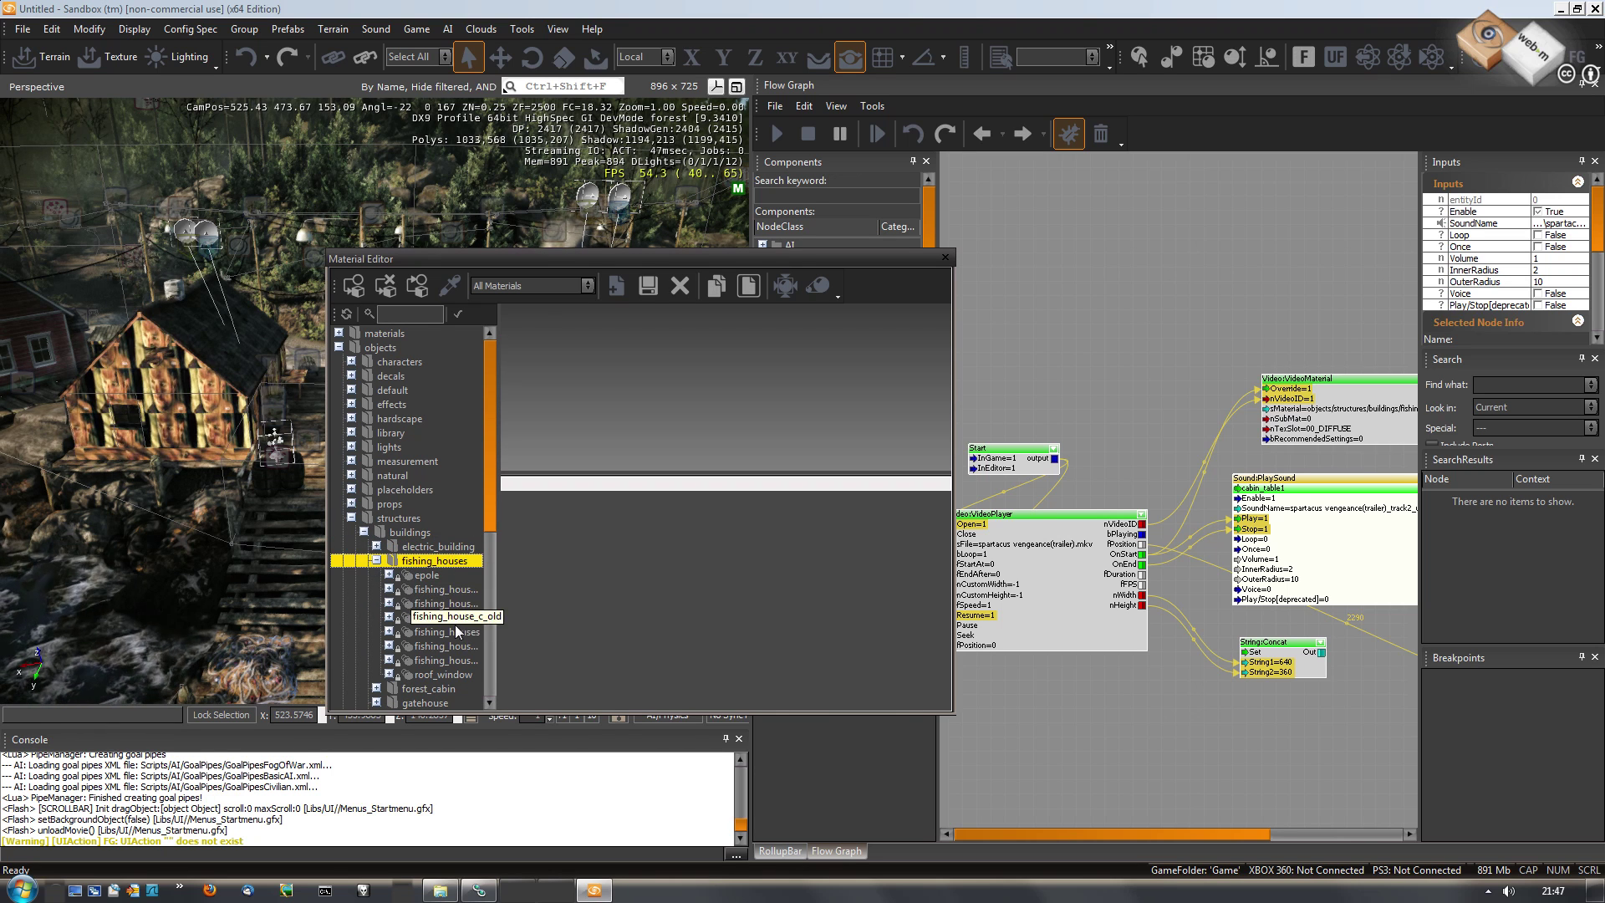
{"action": "left_click", "coordinate": [451, 633]}
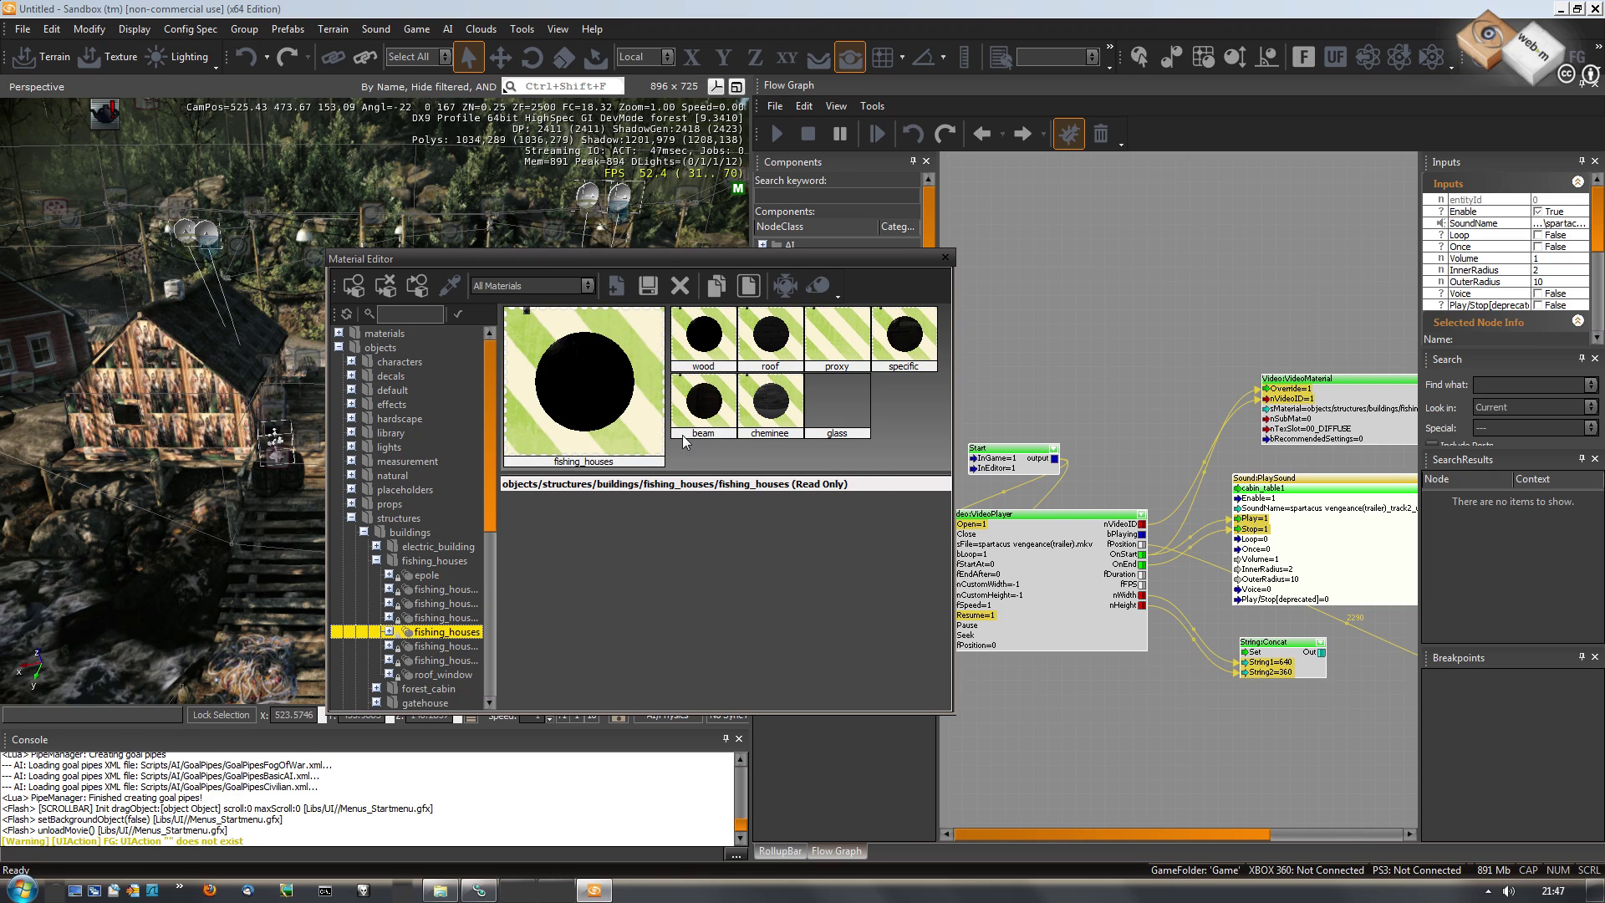
Inspect the wood and roof sub-materials of fishing_houses, and close the Material Editor.
{"action": "left_click", "coordinate": [716, 350]}
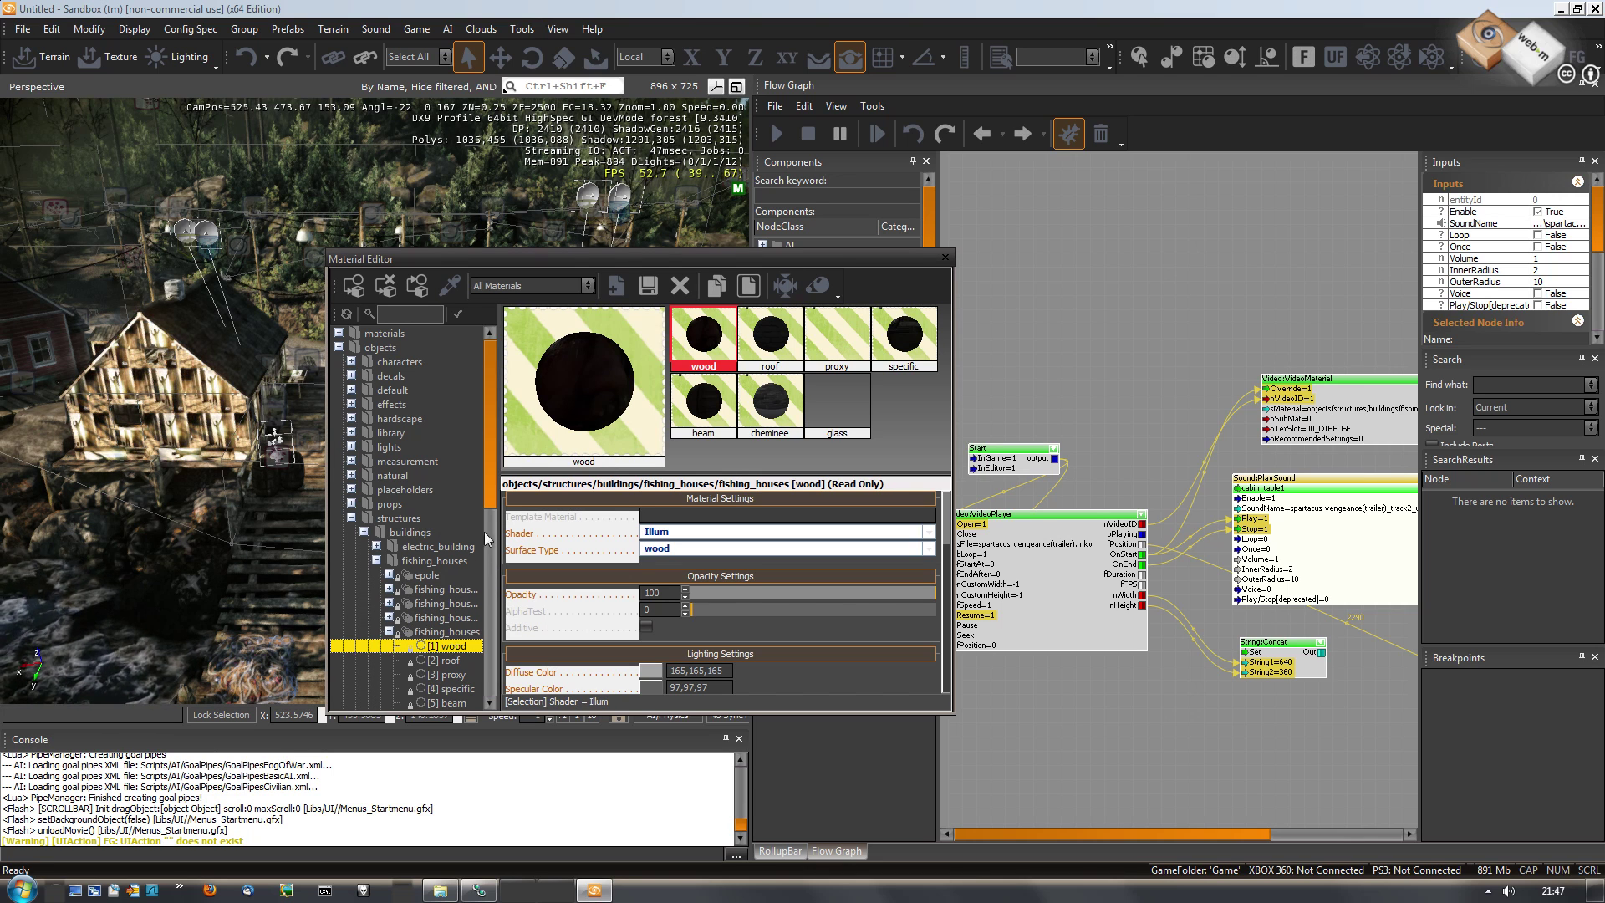
{"action": "scroll", "coordinate": [447, 608], "scroll_direction": "down", "scroll_amount": 2}
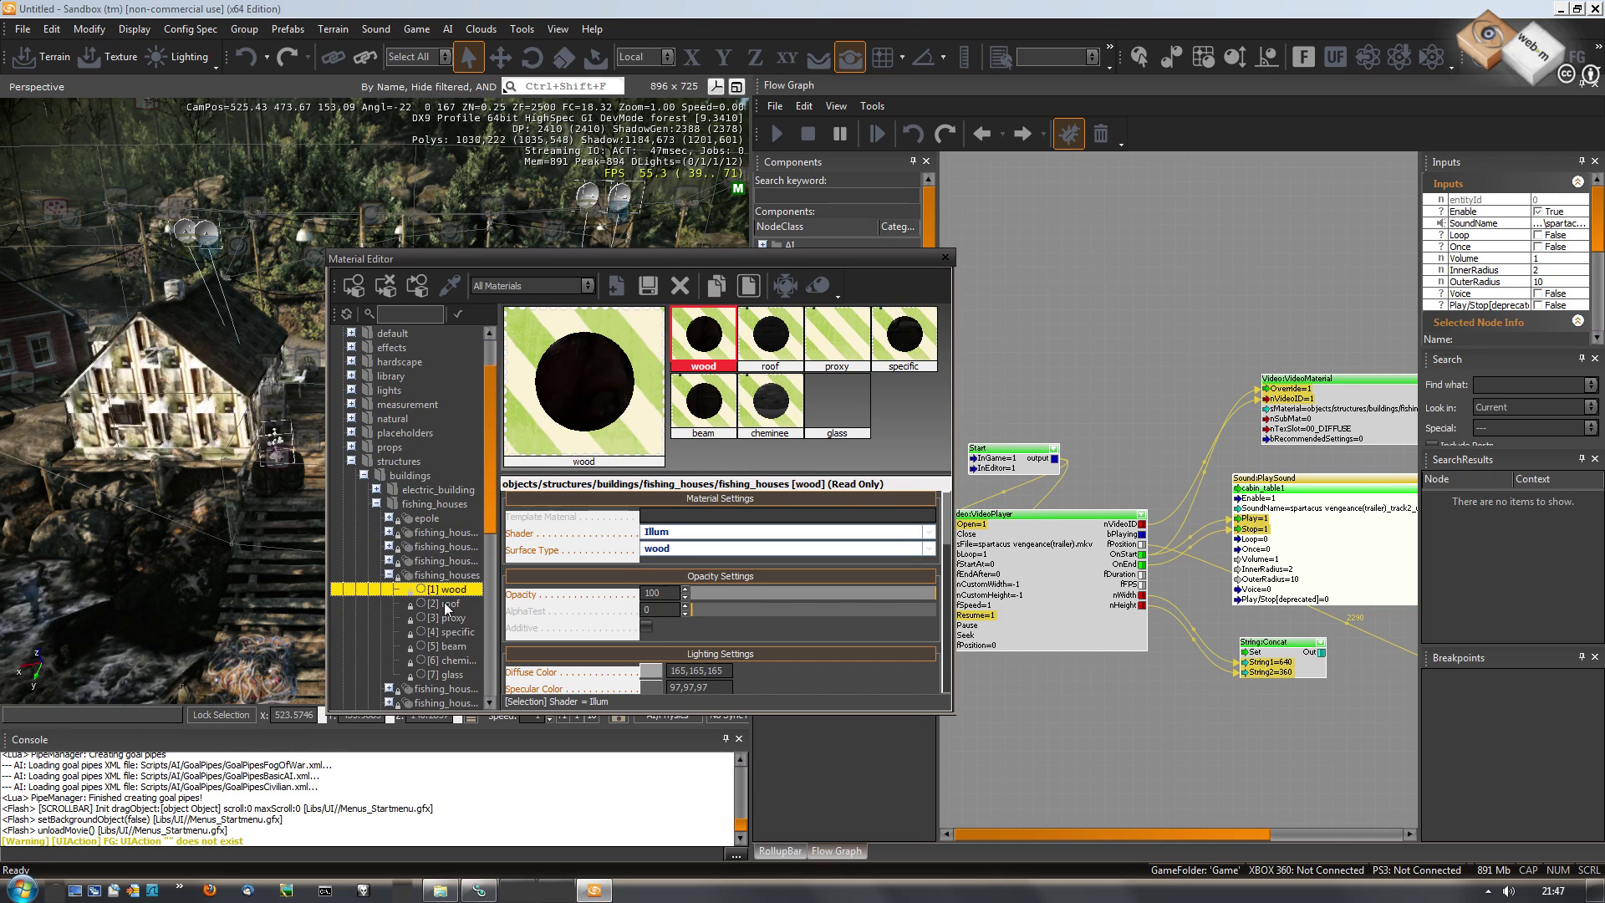
{"action": "left_click", "coordinate": [448, 603]}
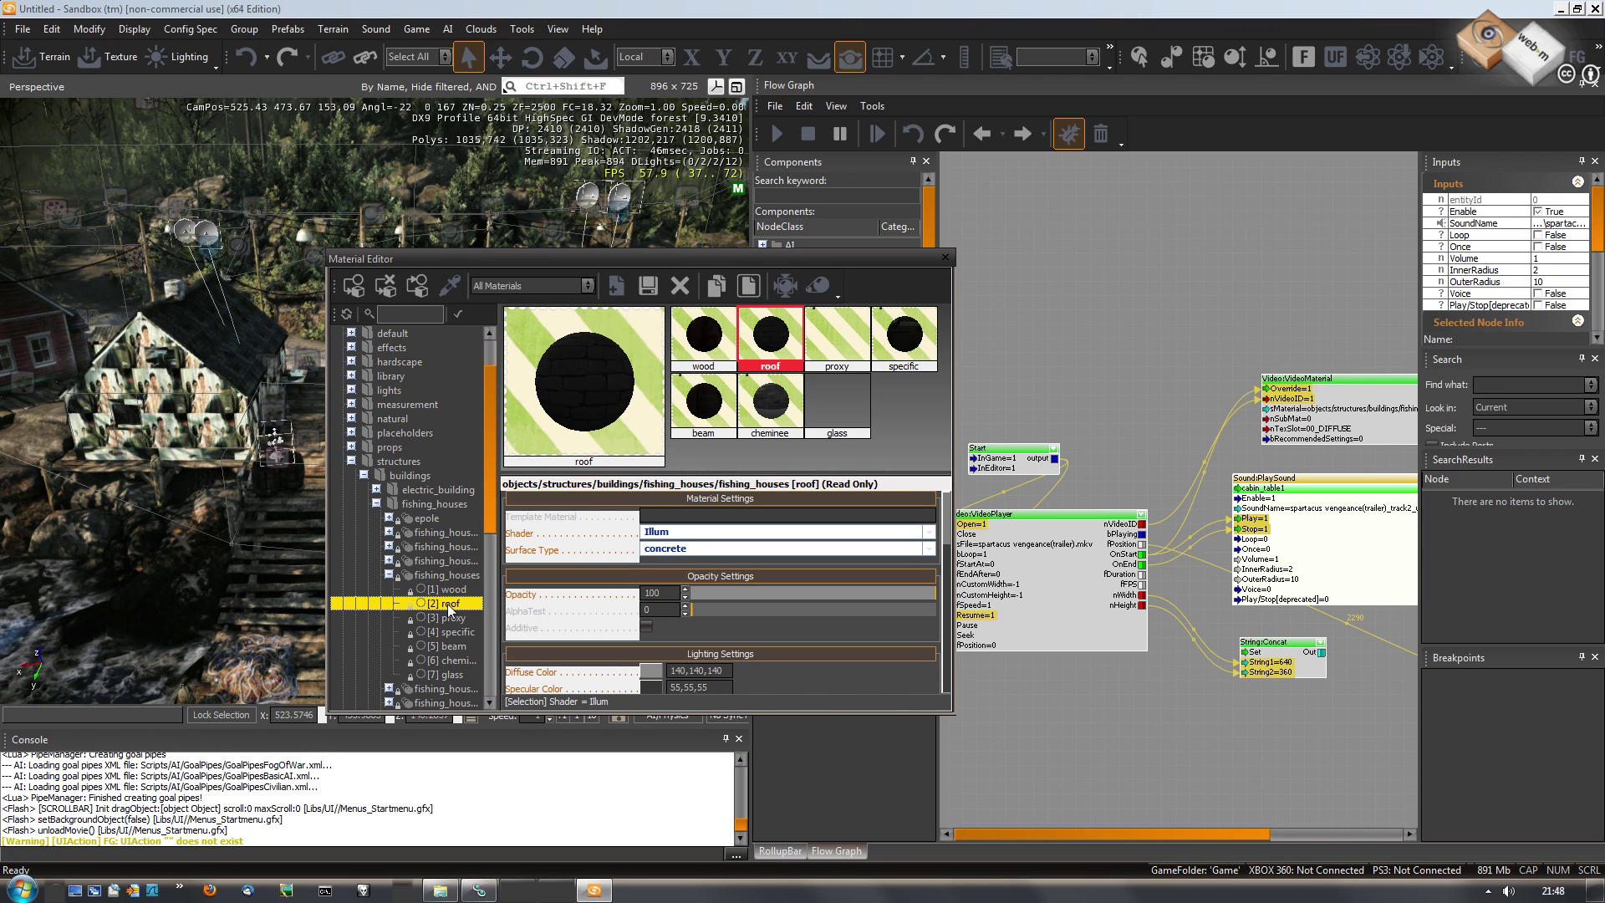
{"action": "left_click", "coordinate": [946, 260]}
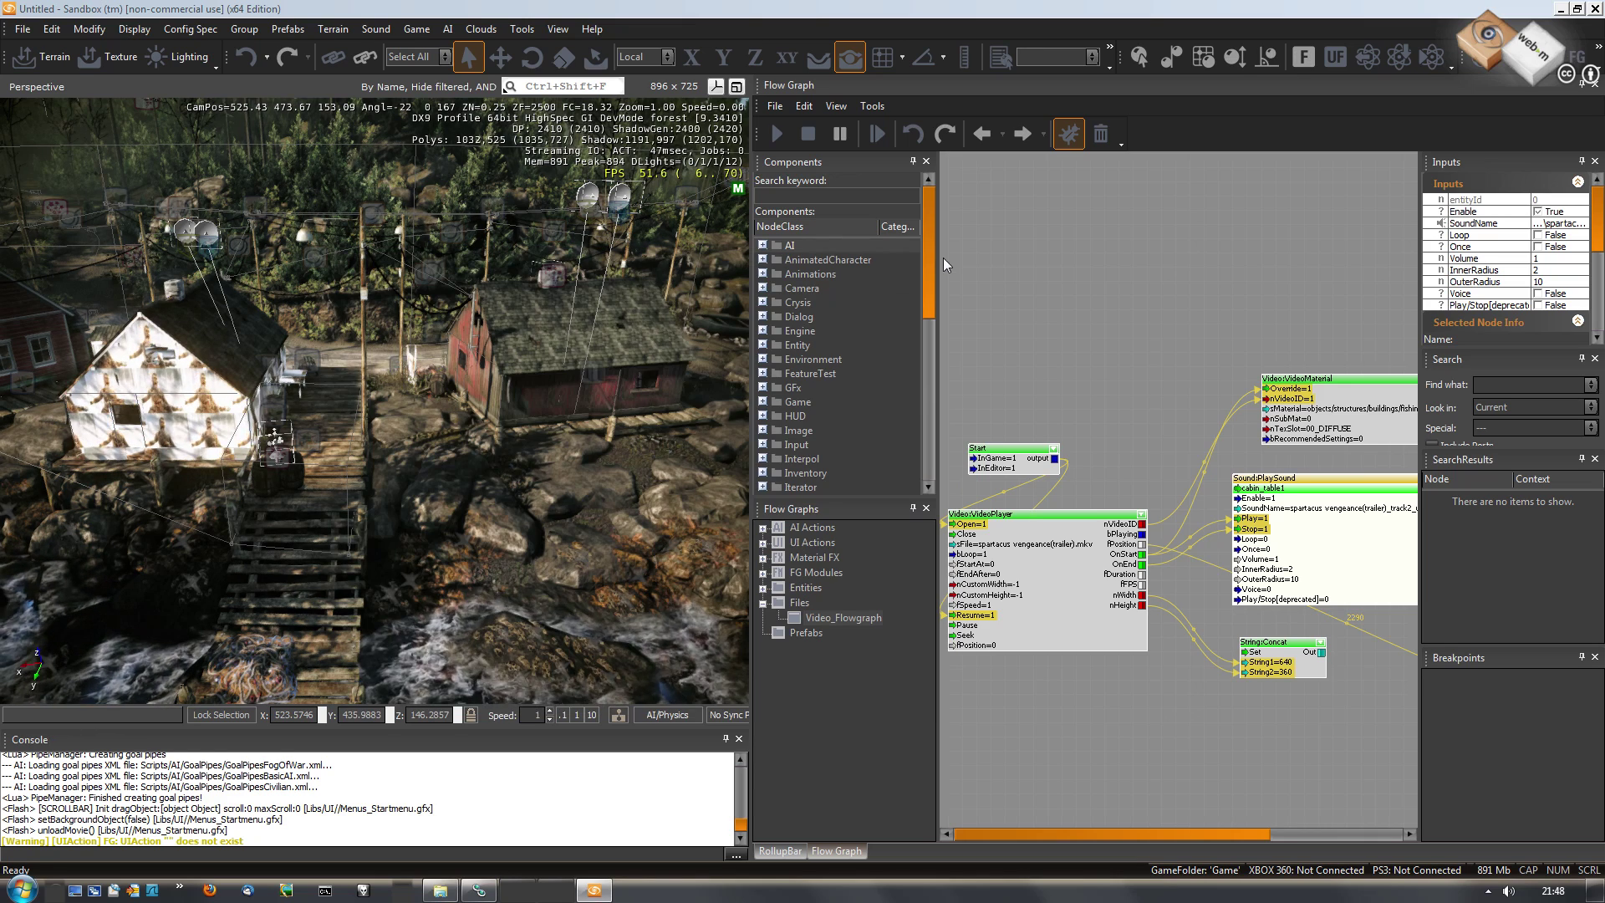
Add a second Video:VideoPlayer node below the existing one and connect the Start output to its Open and Resume inputs.
{"action": "left_click_drag", "start_coordinate": [750, 500], "coordinate": [624, 501]}
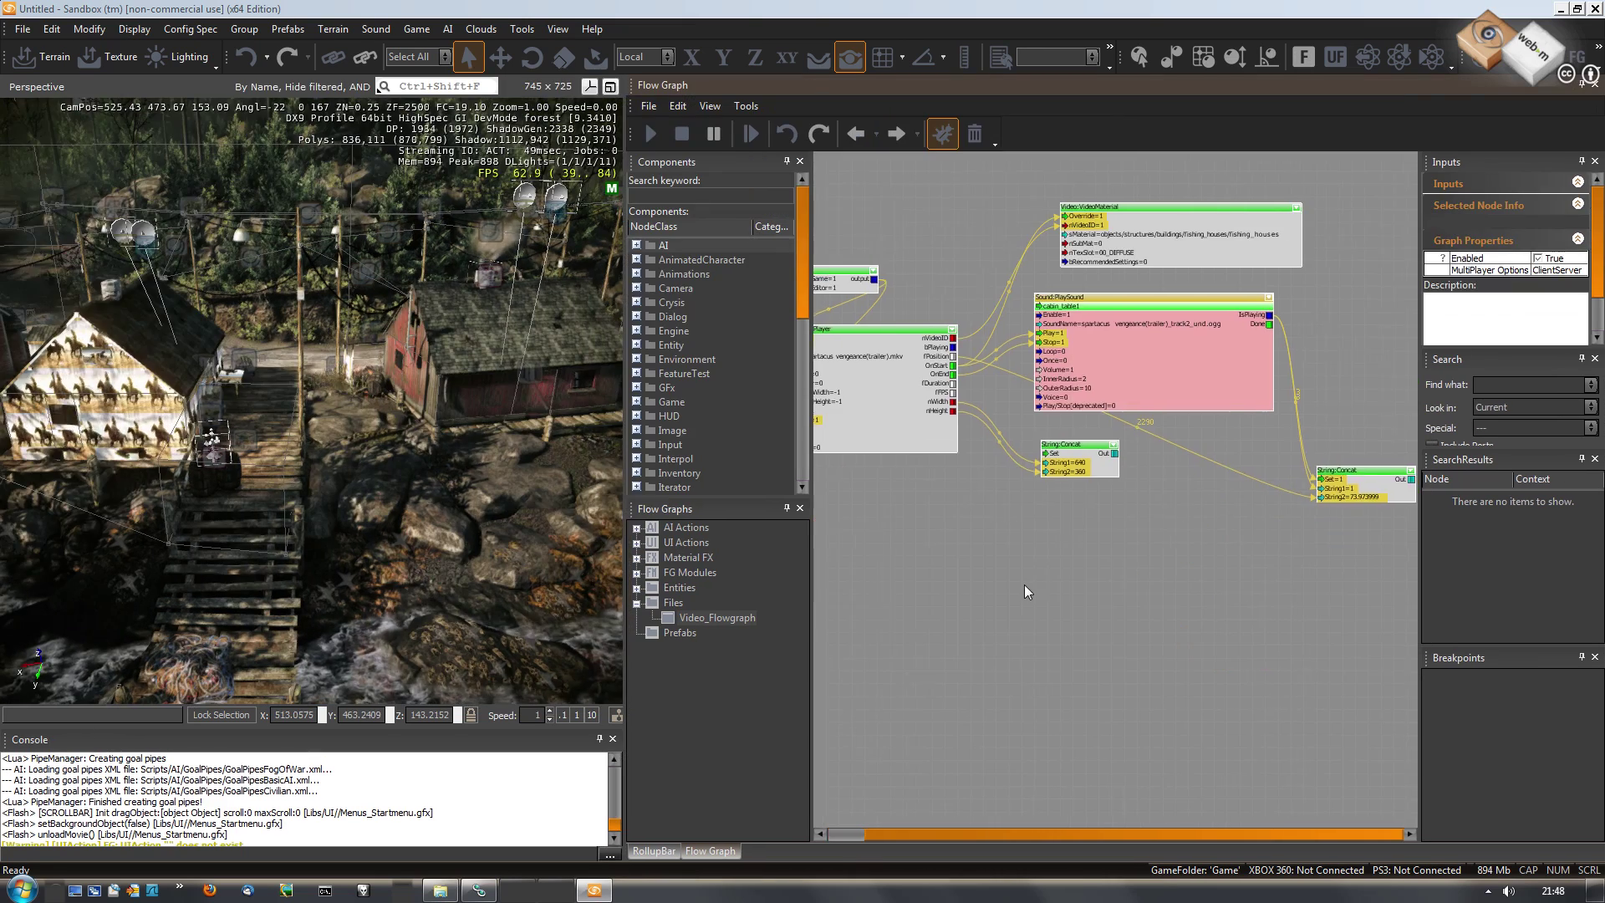
{"action": "right_click", "coordinate": [928, 511]}
{"action": "mouse_move", "coordinate": [970, 520]}
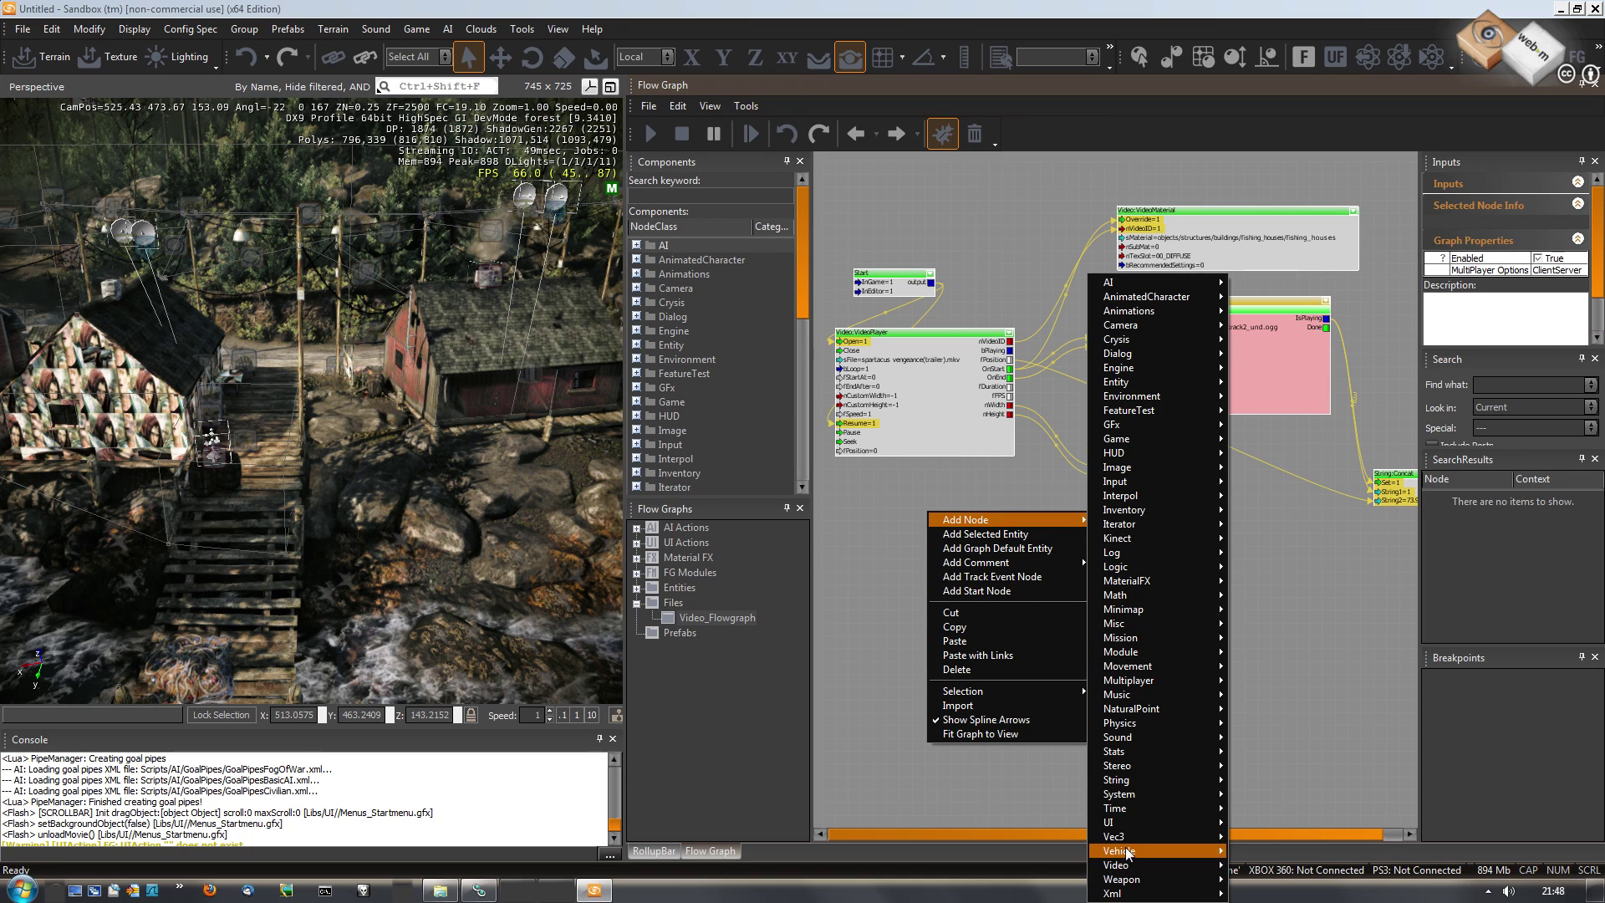
{"action": "mouse_move", "coordinate": [1157, 866]}
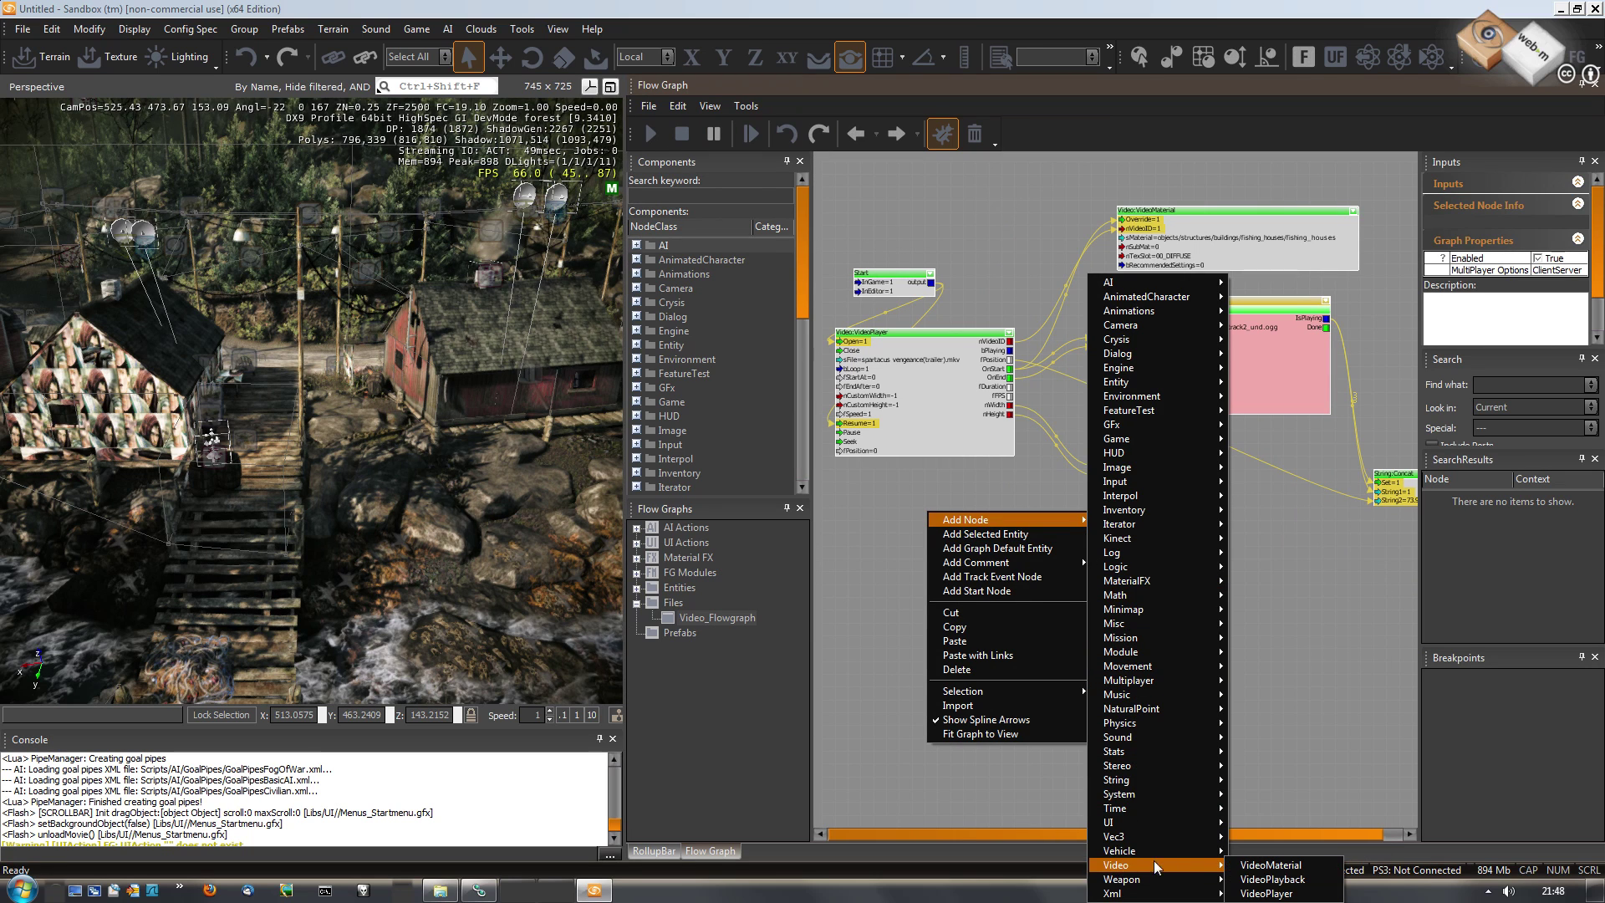
{"action": "left_click", "coordinate": [1262, 894]}
{"action": "left_click_drag", "start_coordinate": [995, 521], "coordinate": [948, 525]}
{"action": "left_click_drag", "start_coordinate": [925, 285], "coordinate": [939, 348]}
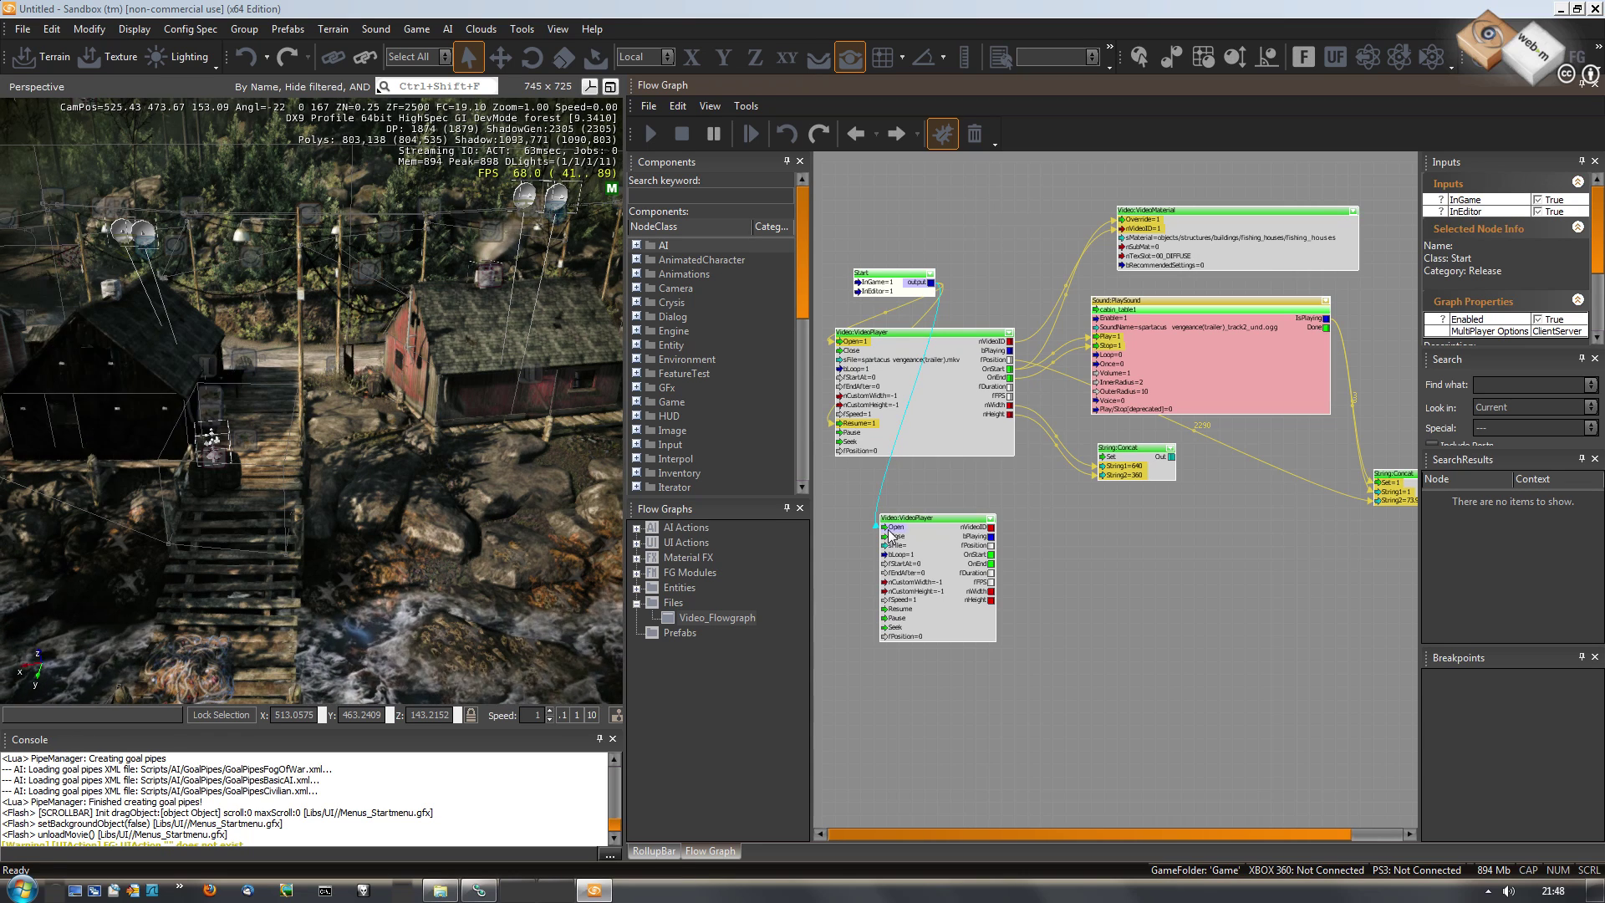
{"action": "left_click_drag", "start_coordinate": [893, 535], "coordinate": [891, 529]}
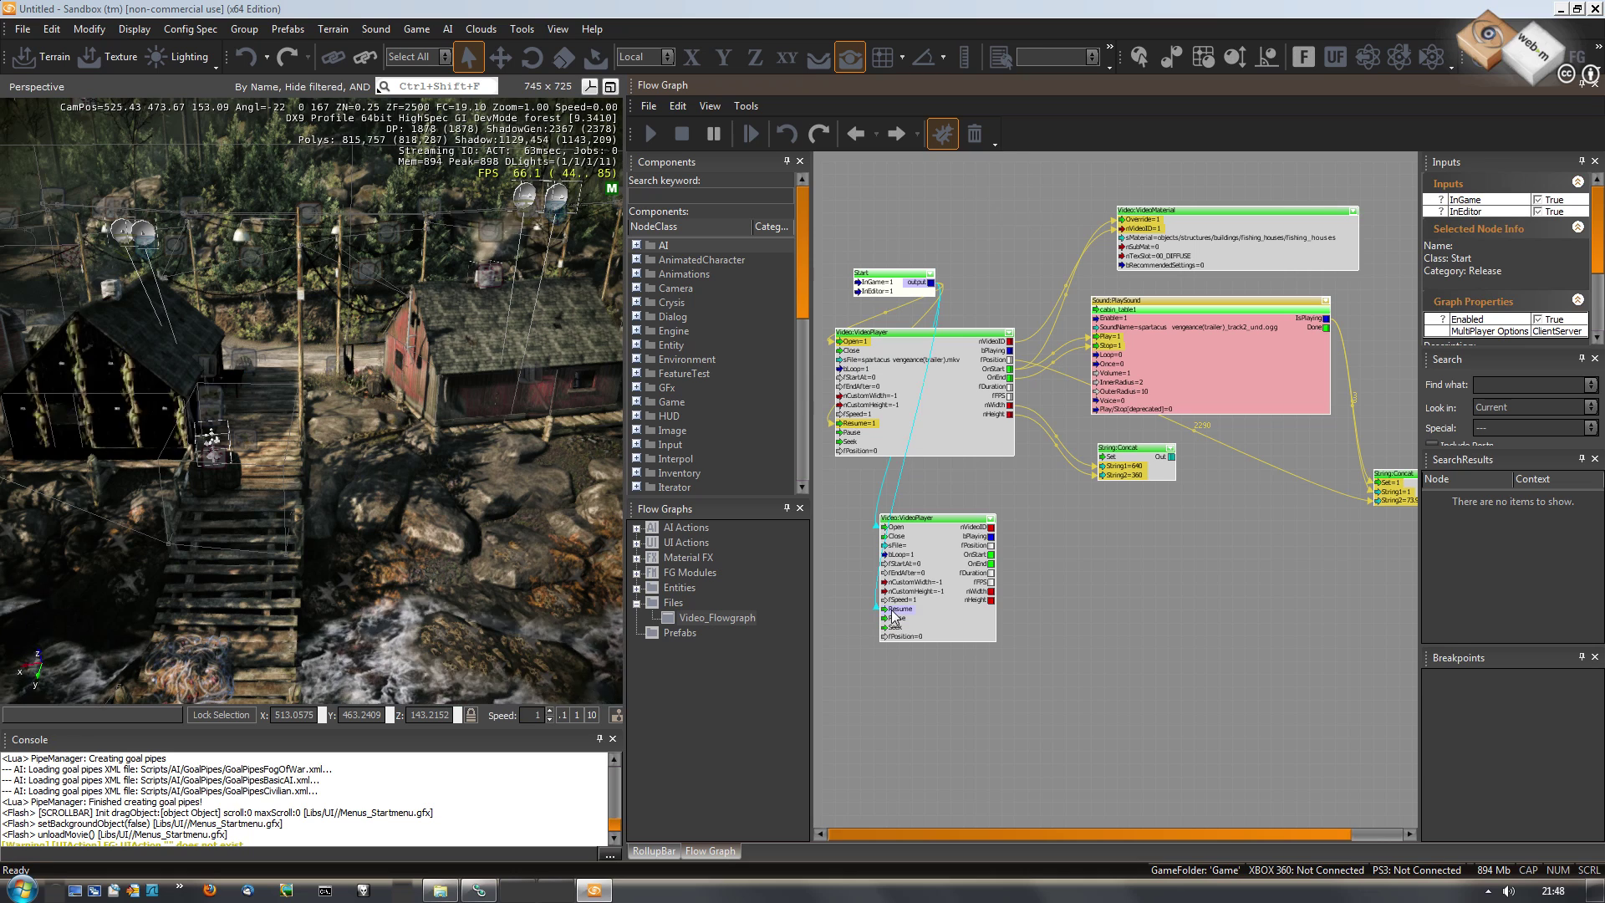
Set the new VideoPlayer node's sFile to big-buck-bunny_trailer.mkv and align the node under the first player.
{"action": "left_click", "coordinate": [935, 520]}
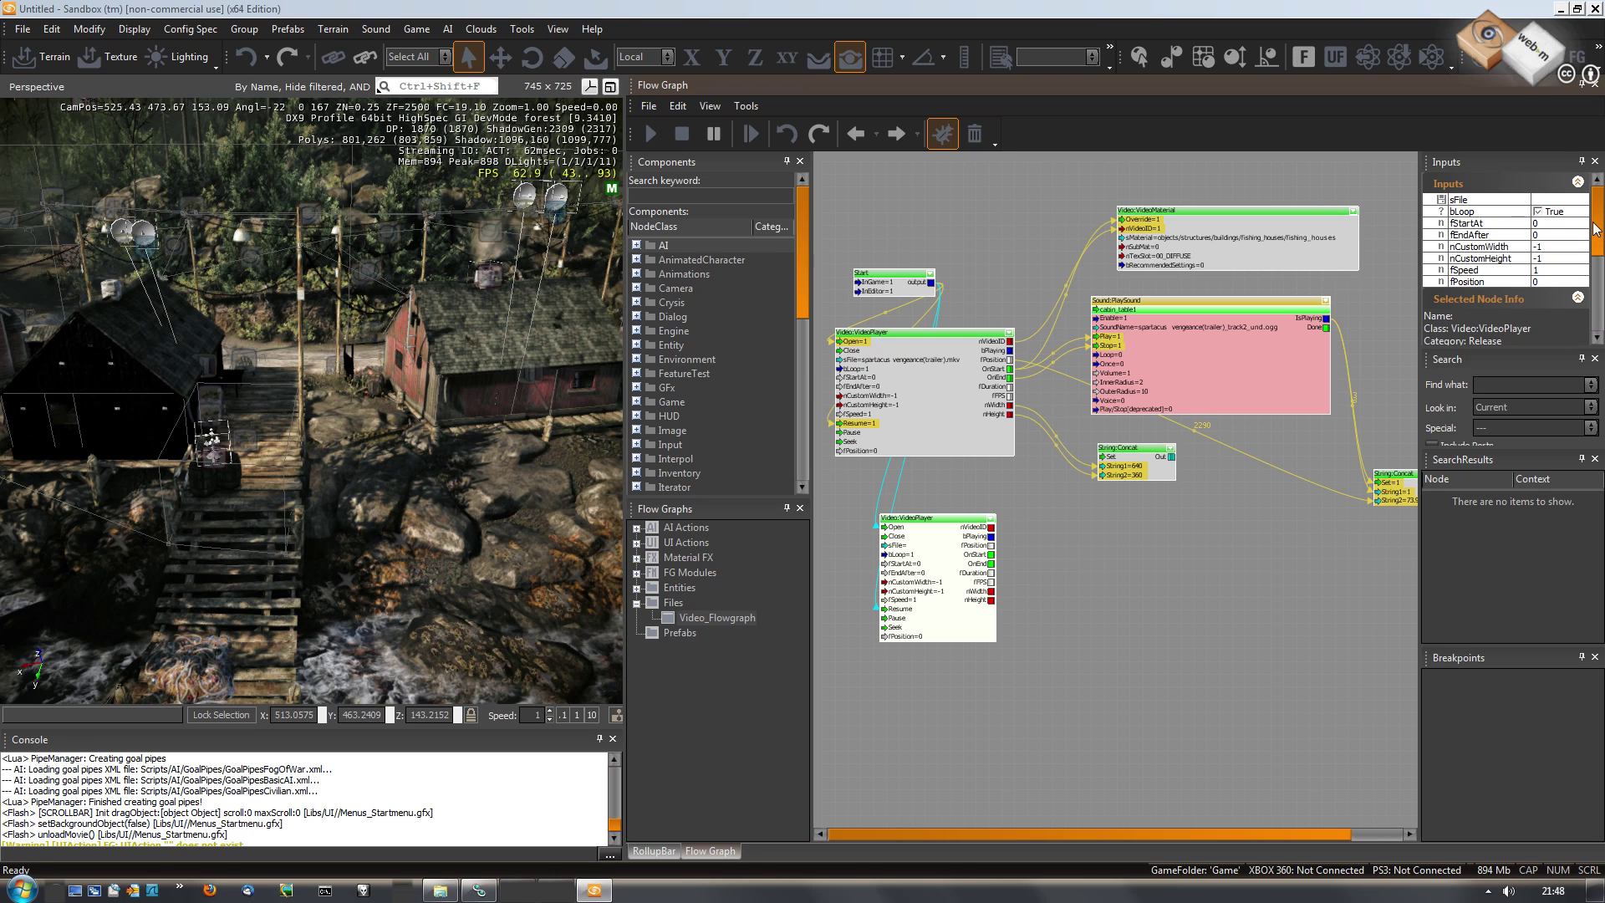
{"action": "left_click", "coordinate": [1561, 200]}
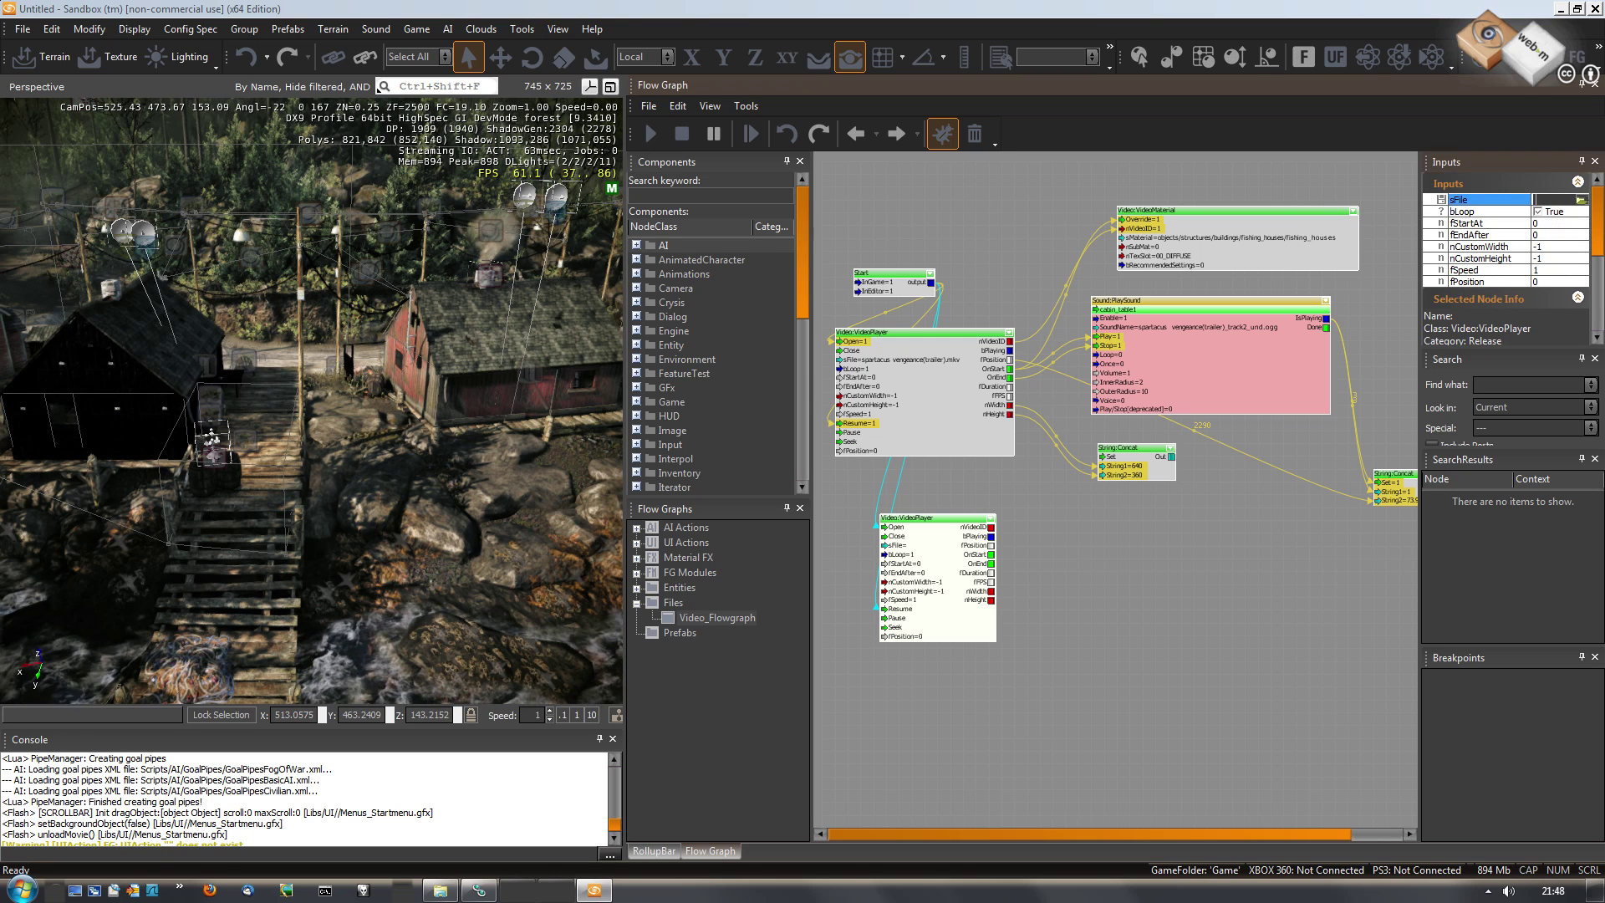
{"action": "left_click", "coordinate": [1581, 201]}
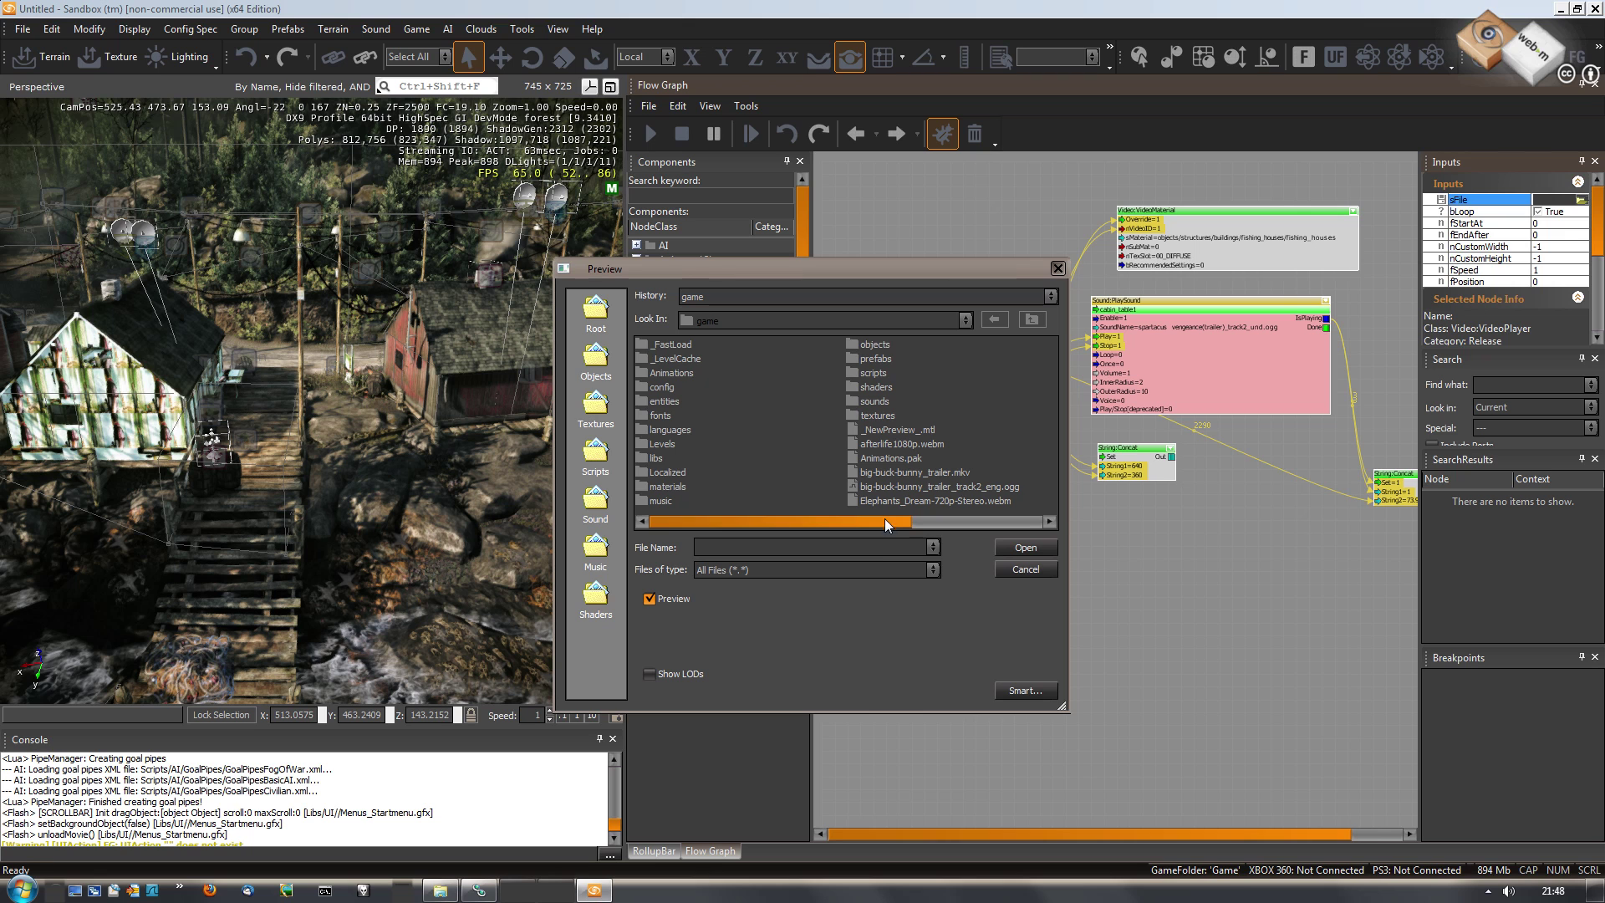
{"action": "left_click_drag", "start_coordinate": [883, 522], "coordinate": [993, 521]}
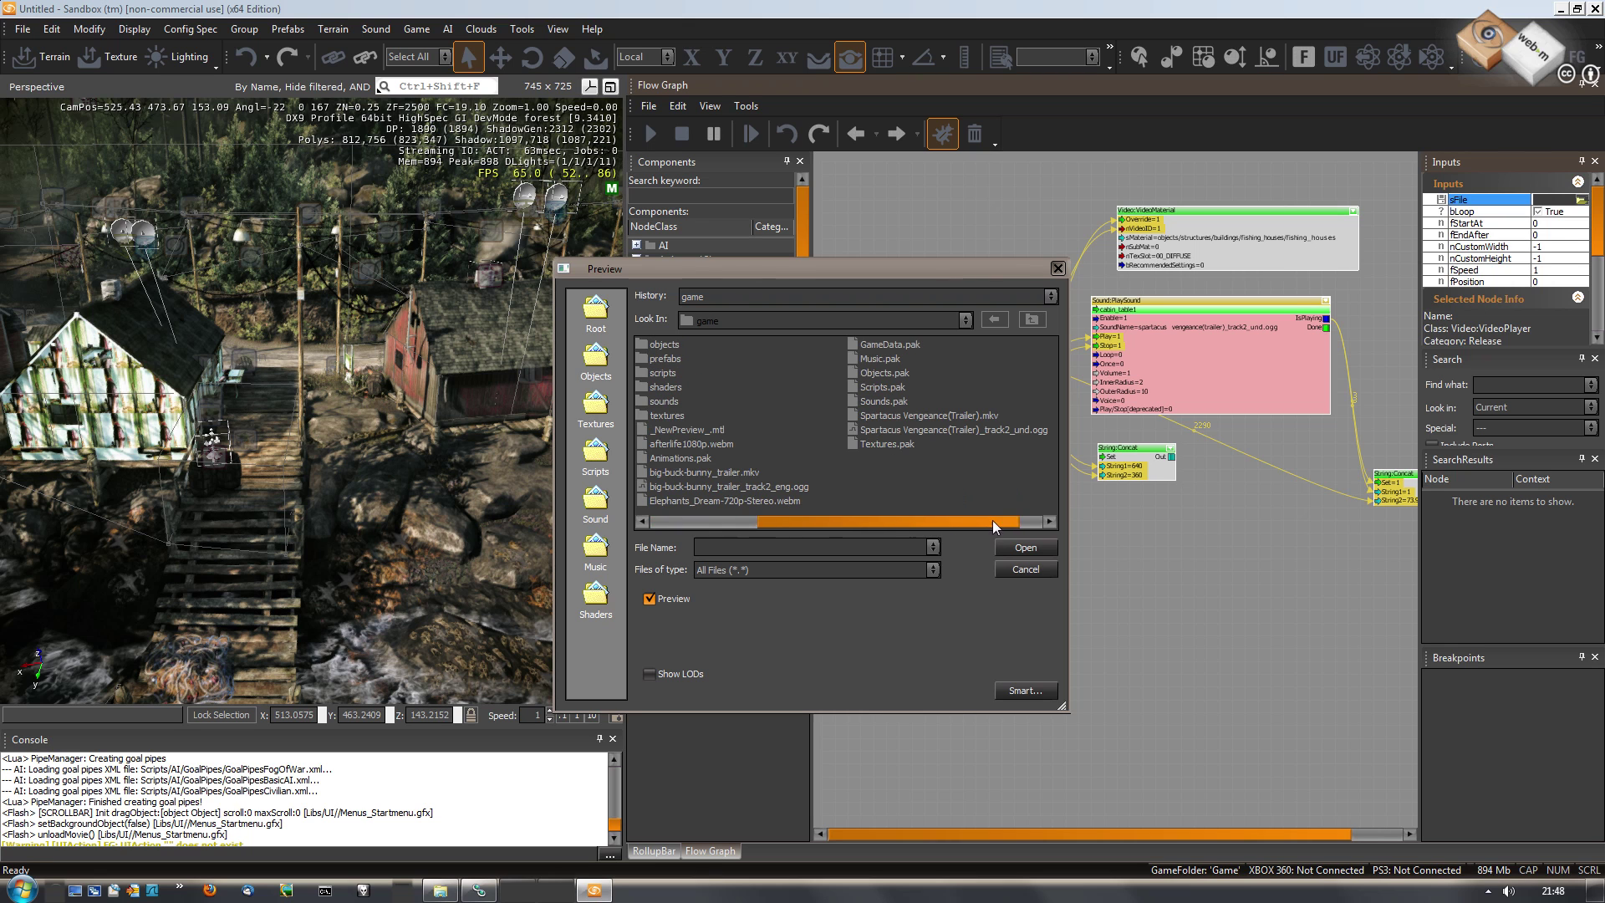
{"action": "double_click", "coordinate": [746, 473]}
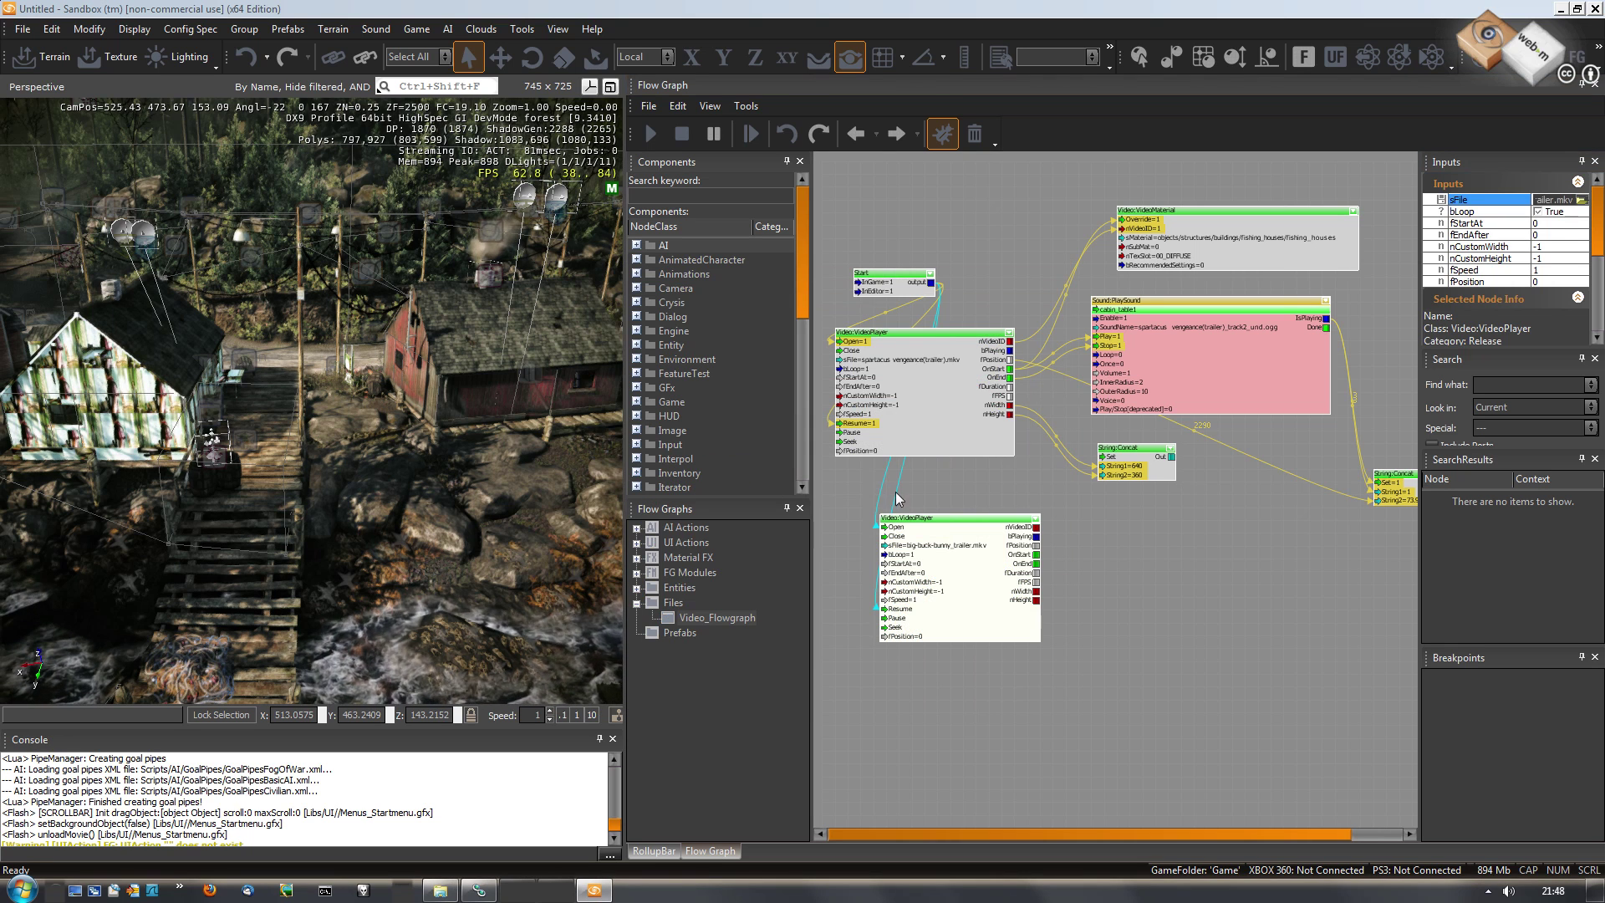
{"action": "mouse_move", "coordinate": [920, 522]}
{"action": "left_mouse_down"}
{"action": "mouse_move", "coordinate": [869, 535]}
{"action": "mouse_move", "coordinate": [896, 529]}
{"action": "left_mouse_up"}
Duplicate the Sound:PlaySound node and place the copy beside the second VideoPlayer node.
{"action": "left_click", "coordinate": [1150, 300]}
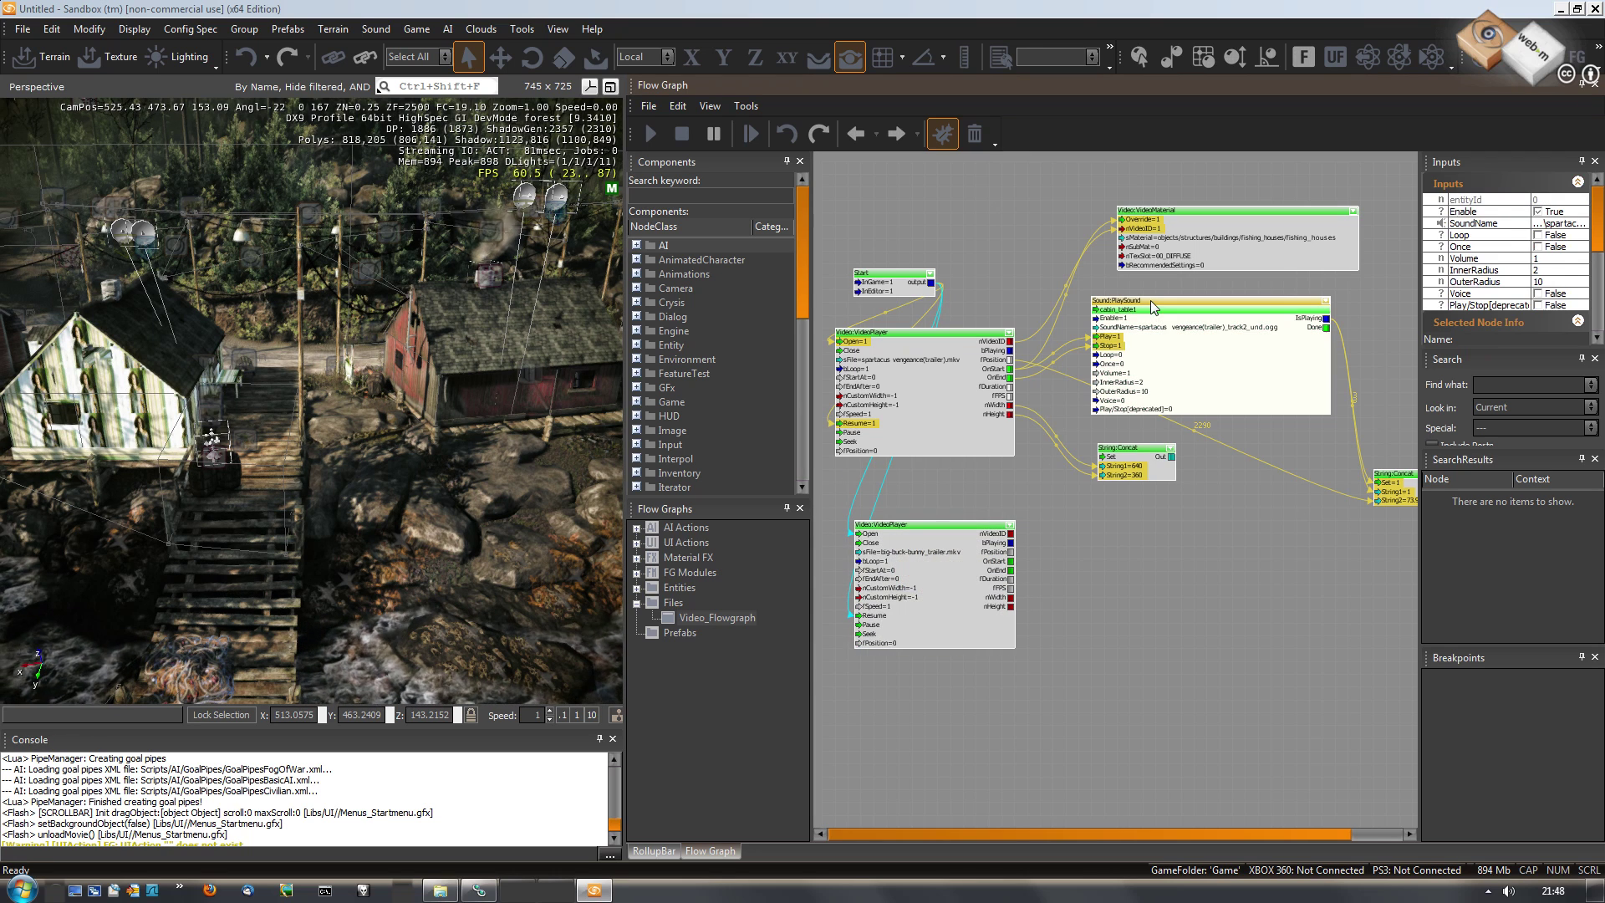
{"action": "left_click", "coordinate": [1127, 558]}
{"action": "key", "text": "ctrl+v"}
{"action": "left_click_drag", "start_coordinate": [1163, 565], "coordinate": [1107, 530]}
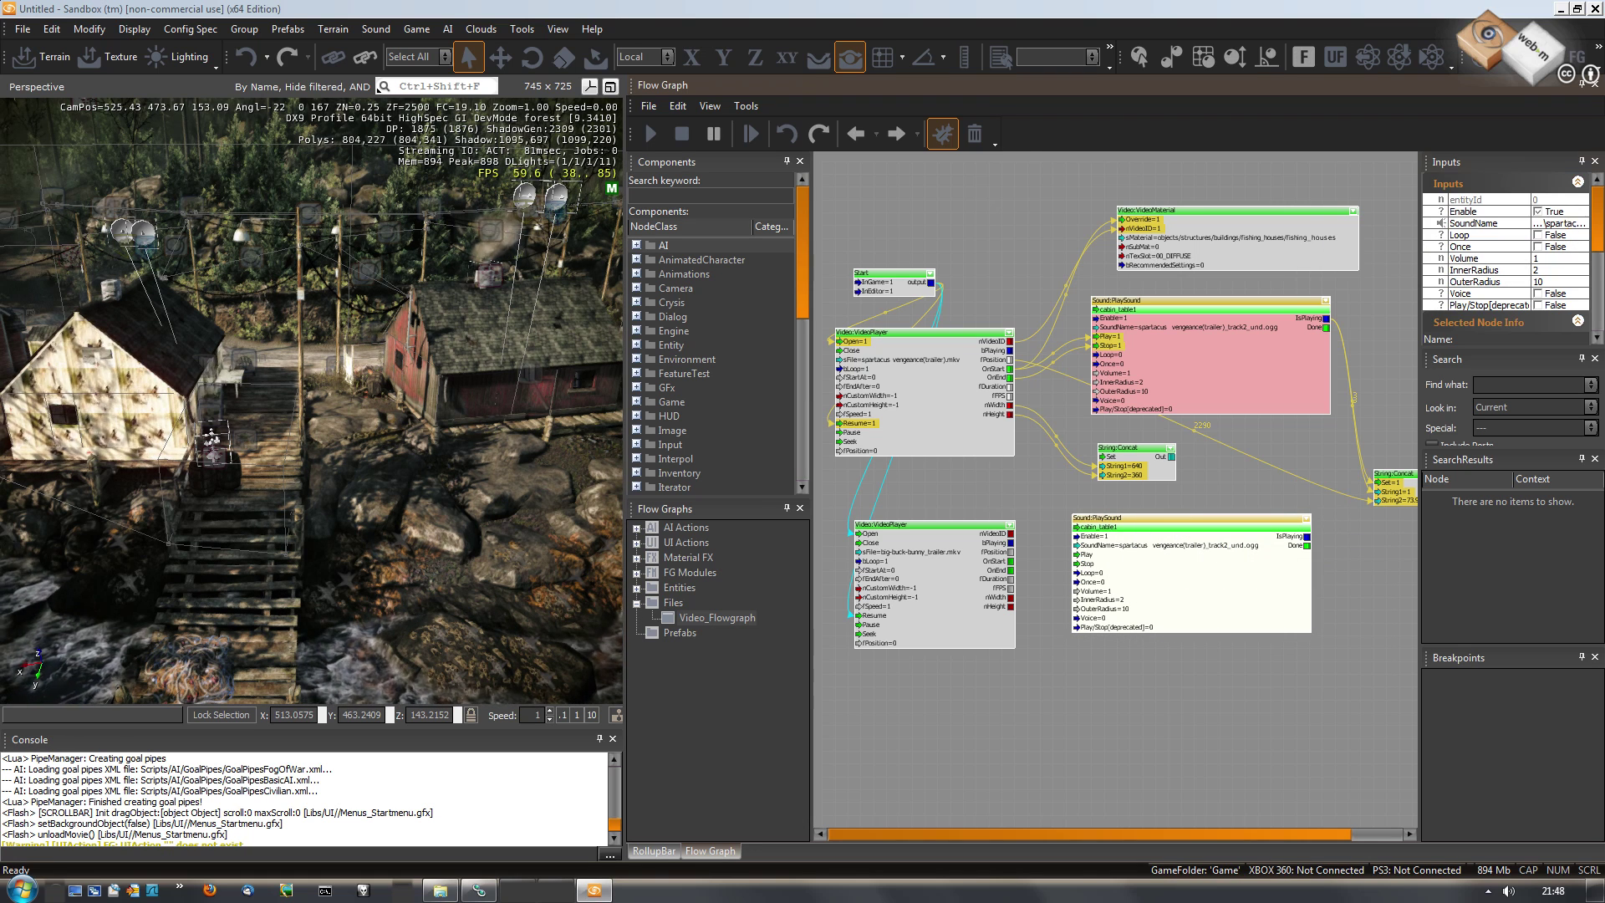
Set the copied PlaySound node's SoundName to big-buck-bunny_trailer_track2_eng.ogg from the game folder.
{"action": "left_click", "coordinate": [1559, 224]}
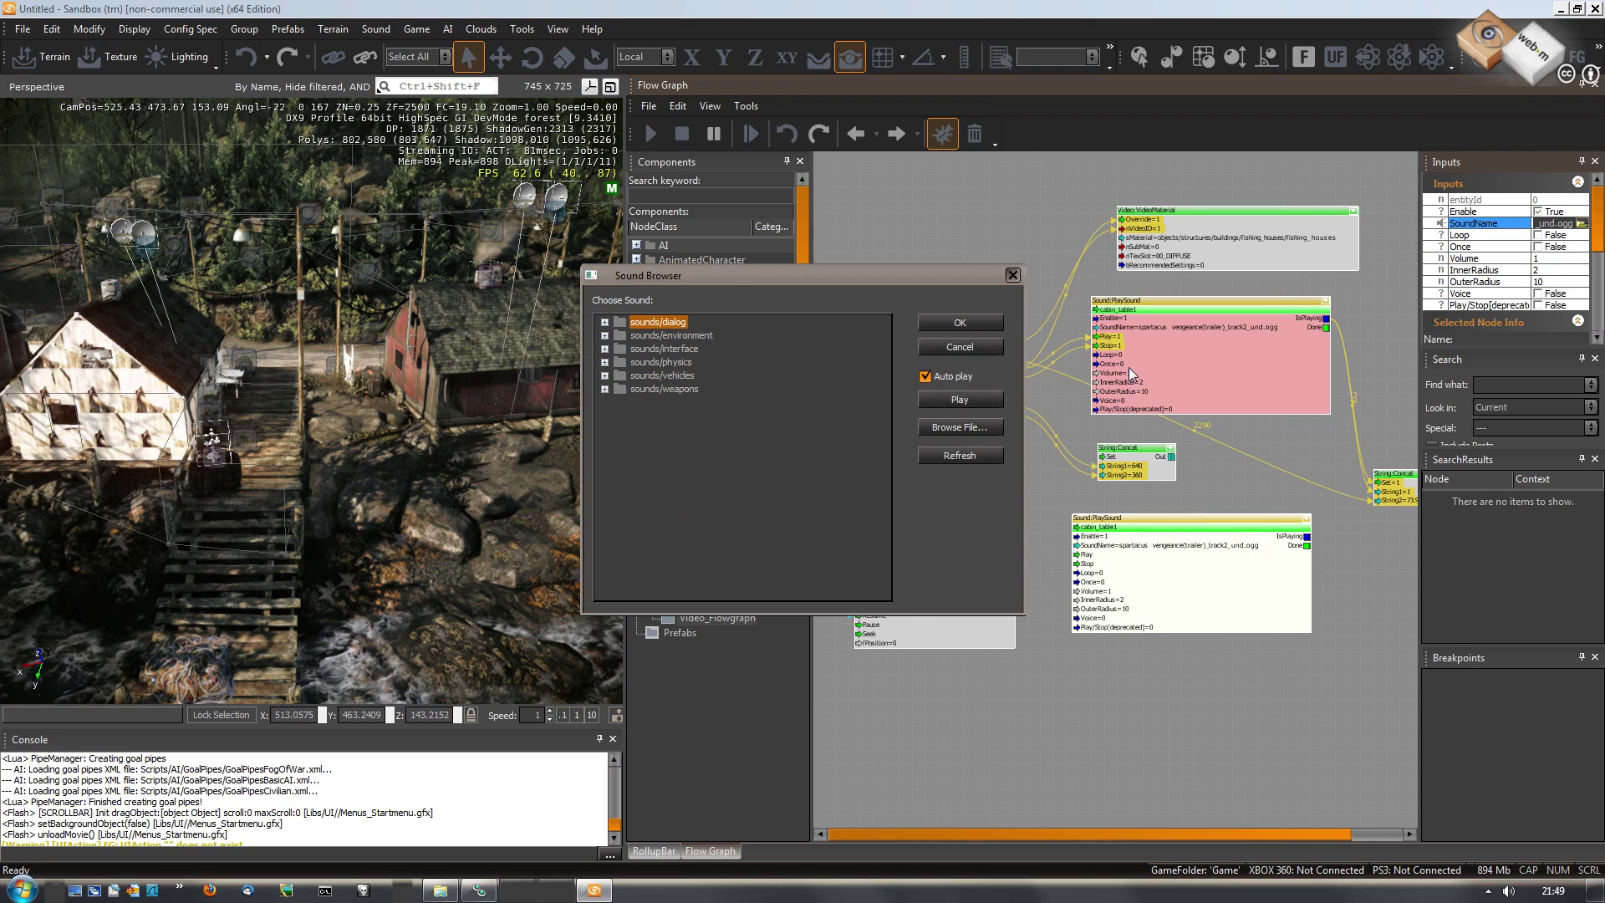
{"action": "left_click", "coordinate": [981, 426]}
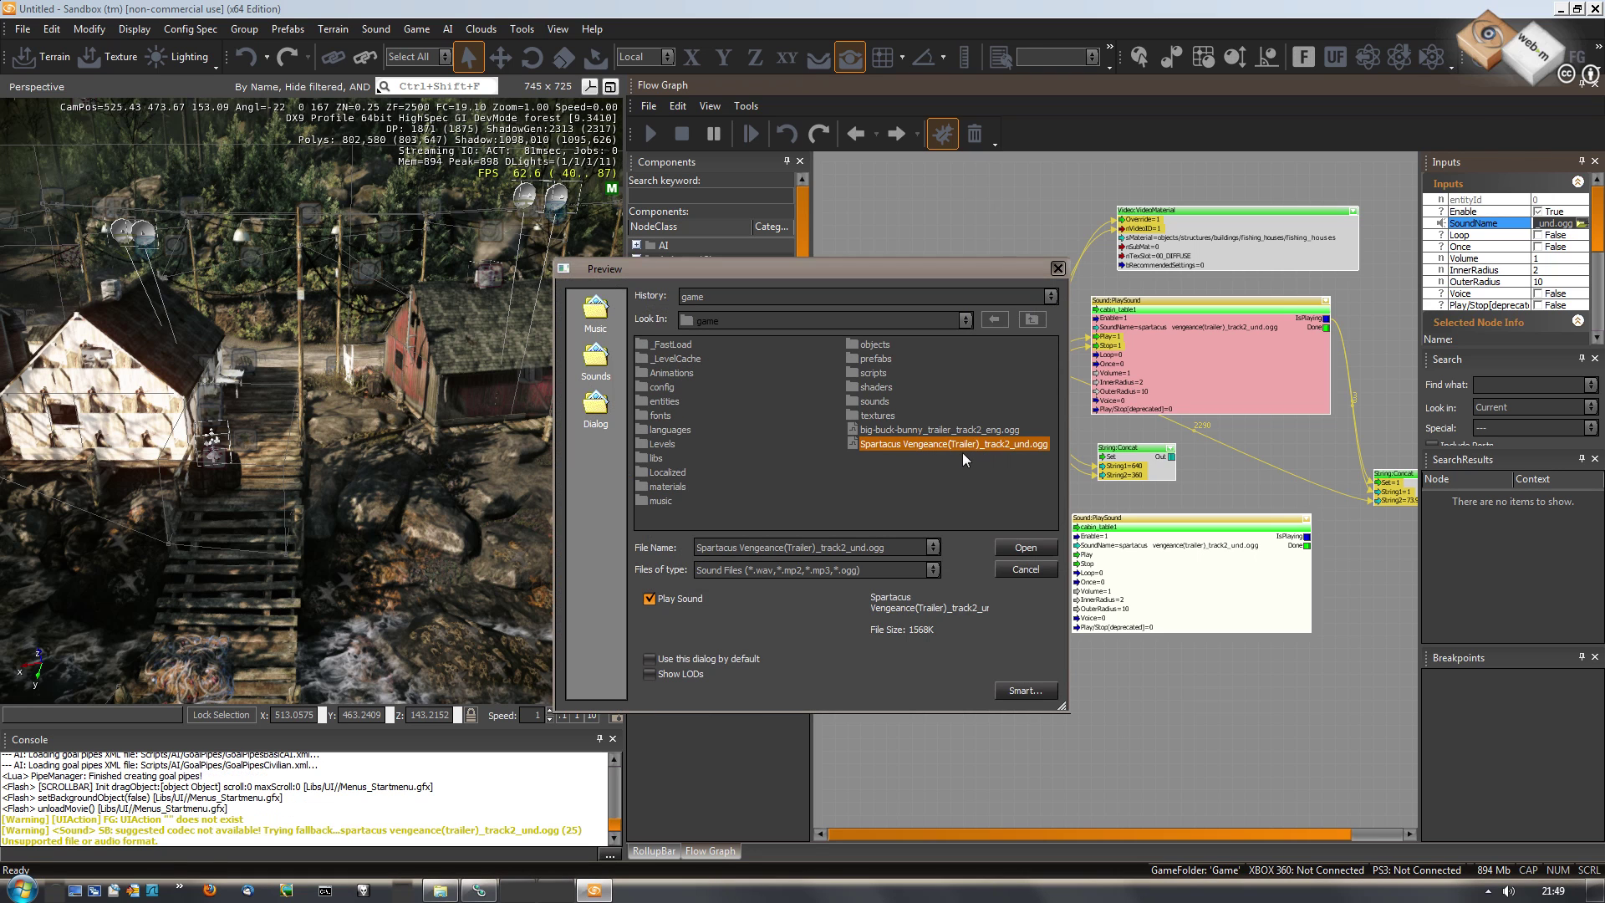
{"action": "left_click", "coordinate": [916, 430]}
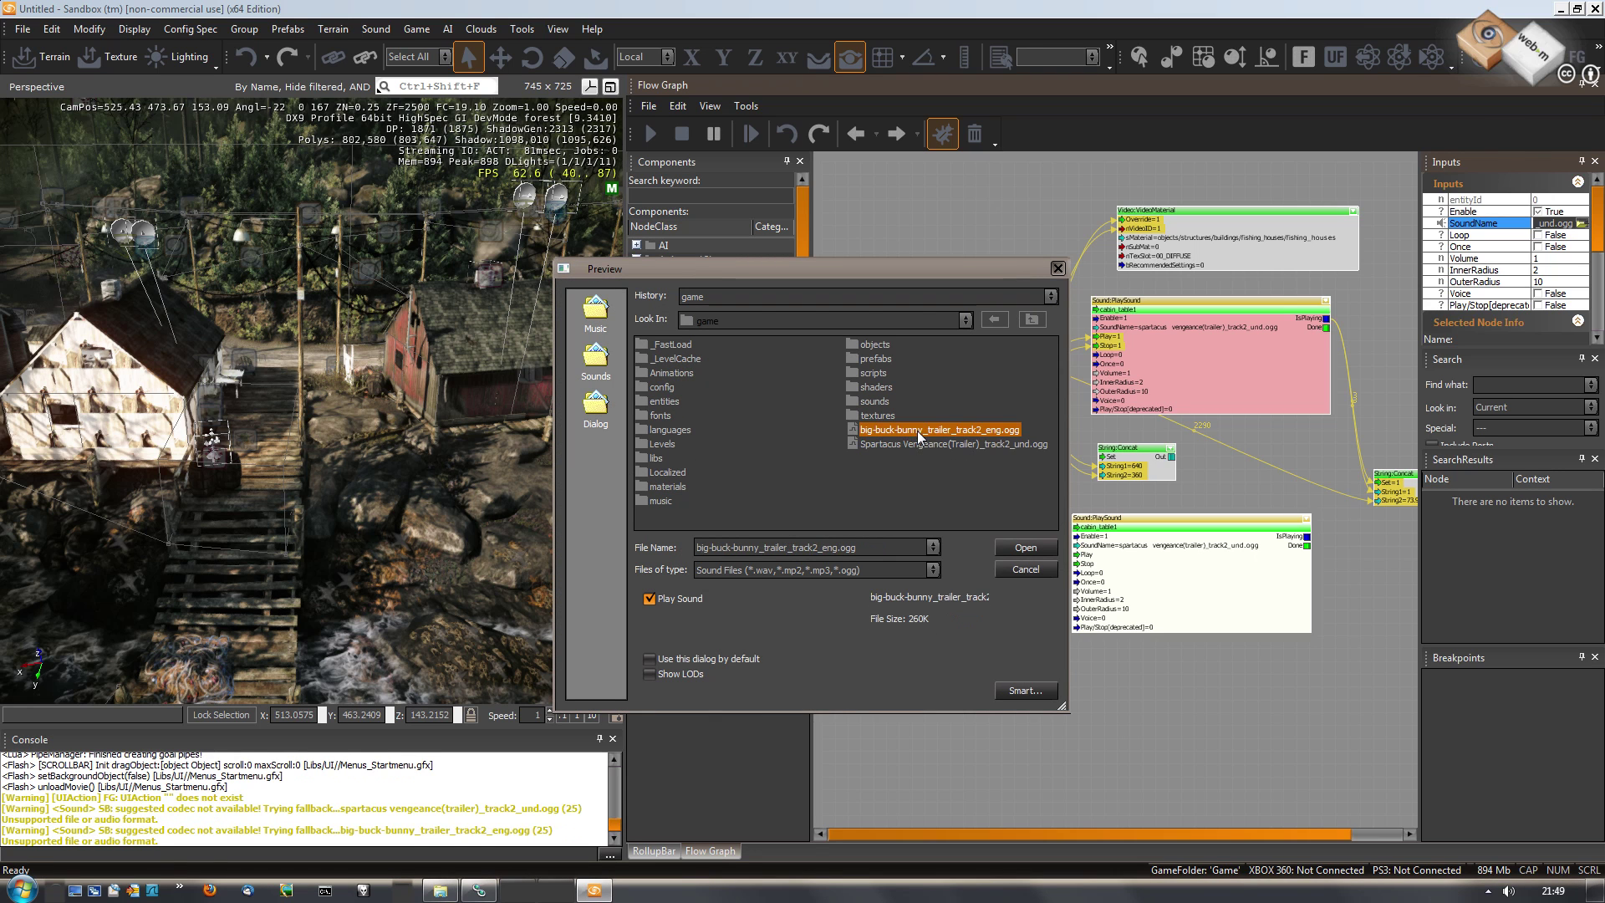
{"action": "left_click", "coordinate": [1017, 549]}
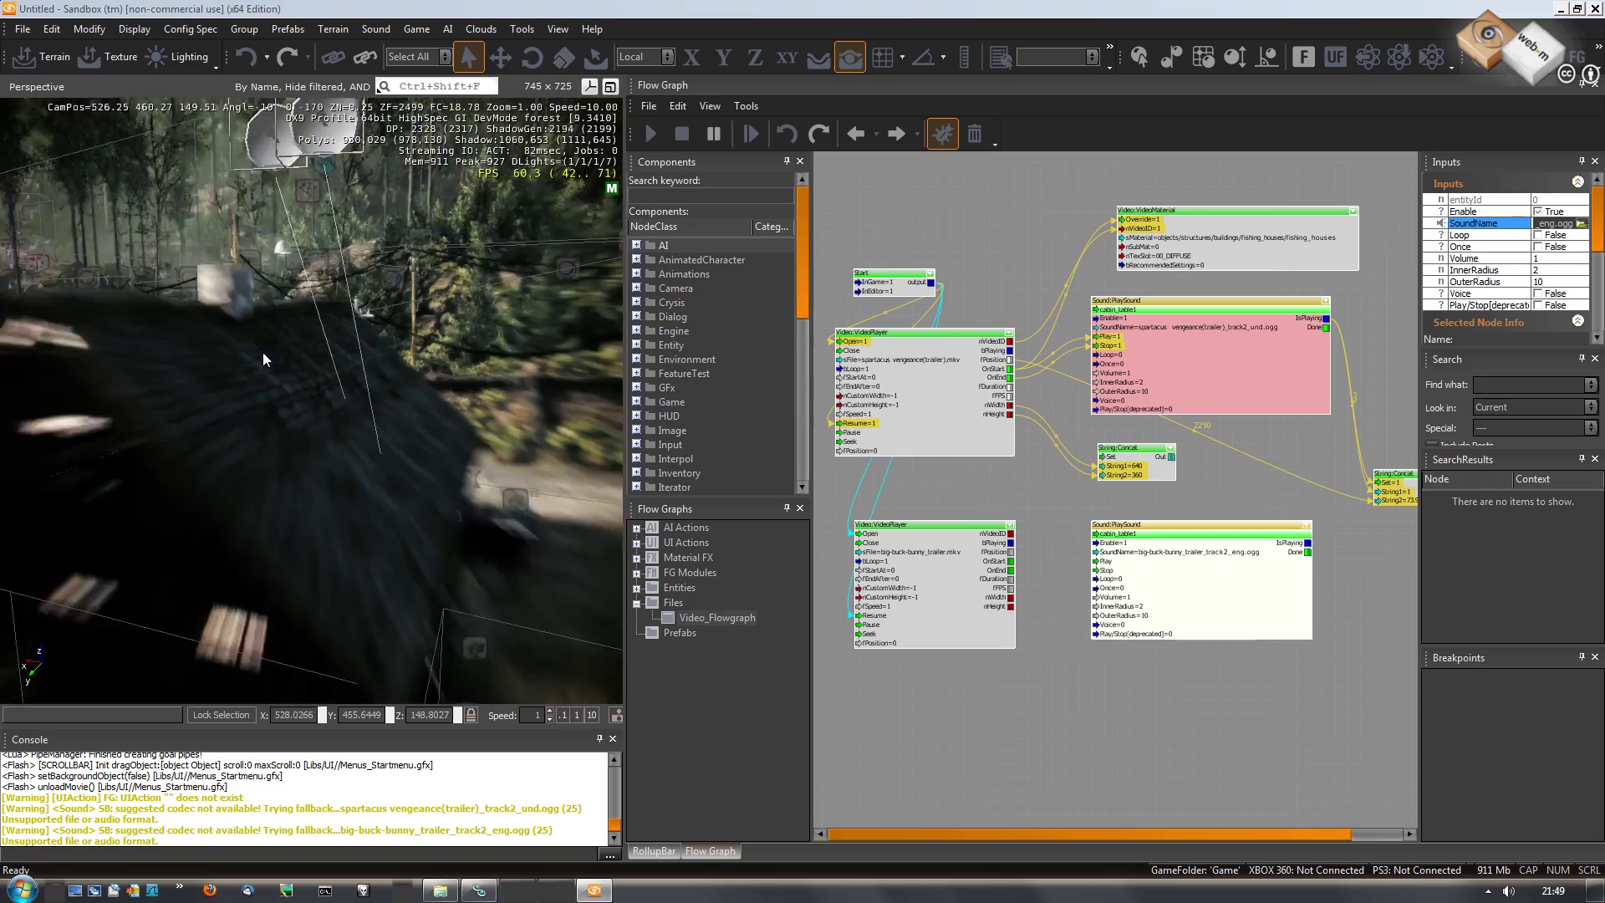
Make the layers AB1, AB2, AB3, AB4, Boundary_Collision, Fish, Music, Particles and Sound selectable.
{"action": "right_click_drag", "start_coordinate": [262, 353], "coordinate": [263, 347]}
{"action": "left_click", "coordinate": [654, 850]}
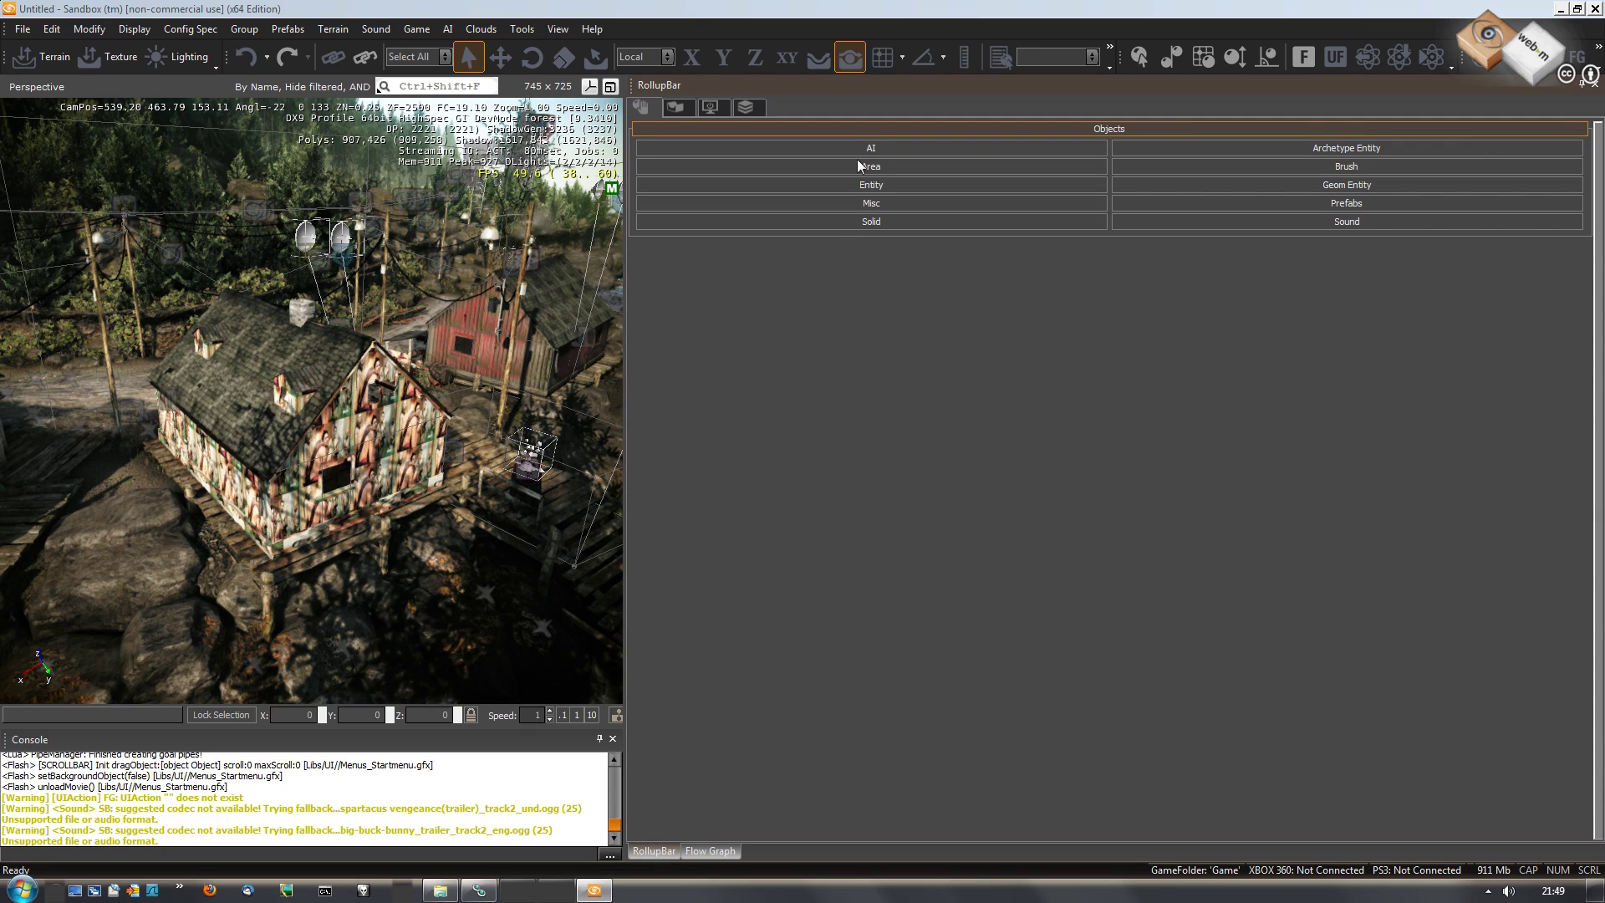
{"action": "left_click", "coordinate": [746, 107]}
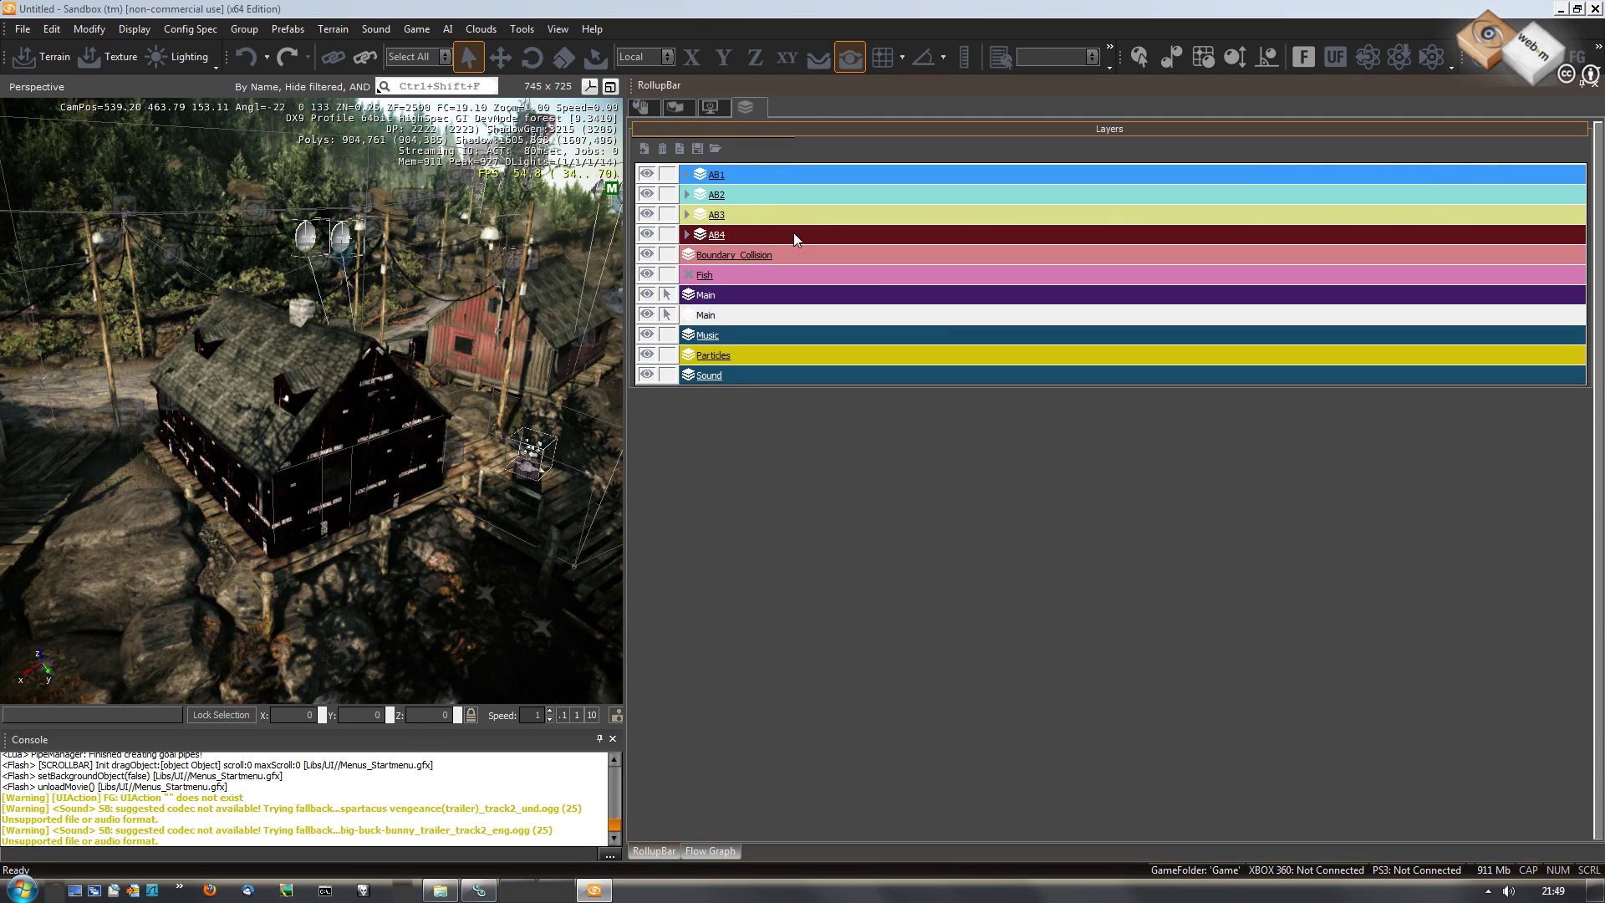
{"action": "left_click", "coordinate": [670, 177]}
{"action": "left_click", "coordinate": [667, 196]}
{"action": "left_click", "coordinate": [668, 216]}
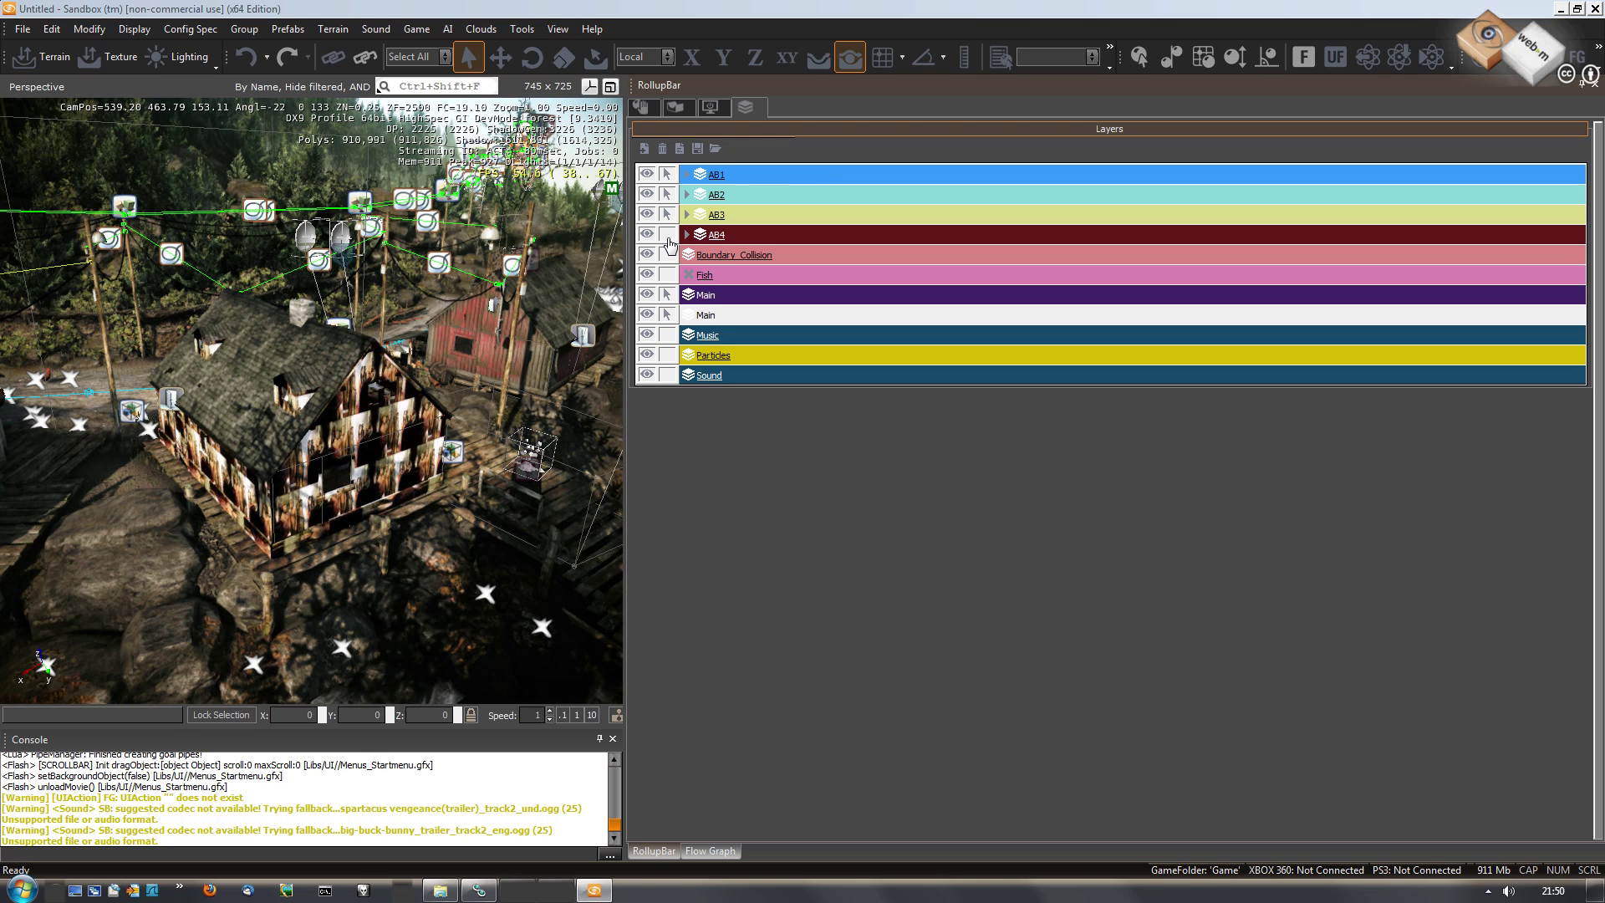
{"action": "left_click", "coordinate": [667, 234]}
{"action": "left_click", "coordinate": [667, 254]}
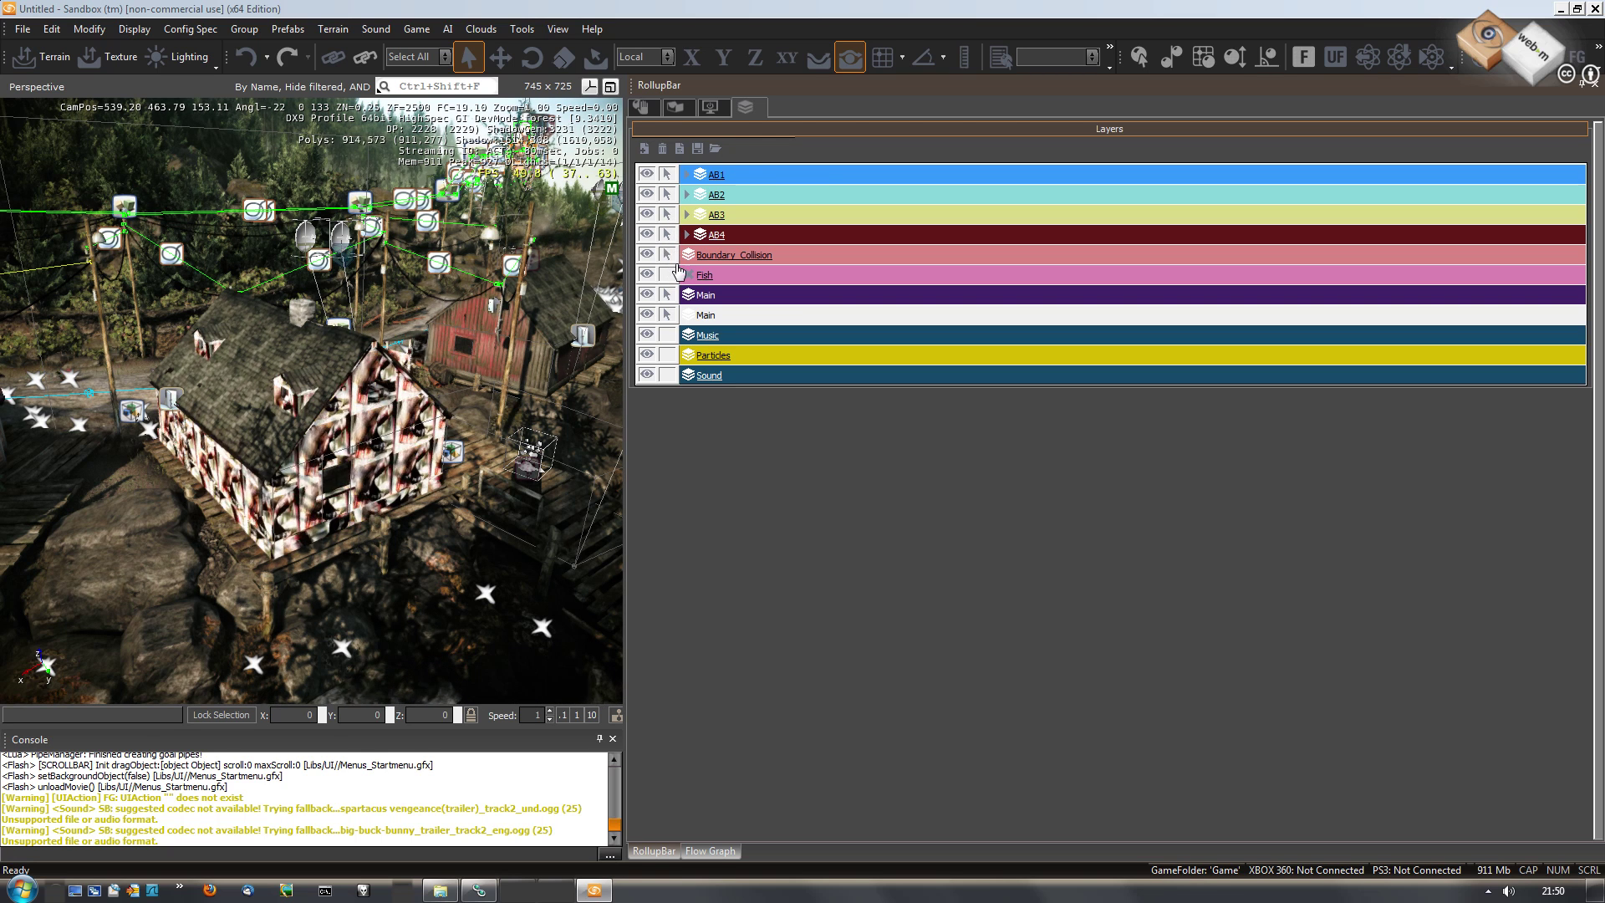
{"action": "left_click", "coordinate": [667, 275]}
{"action": "left_click", "coordinate": [667, 334]}
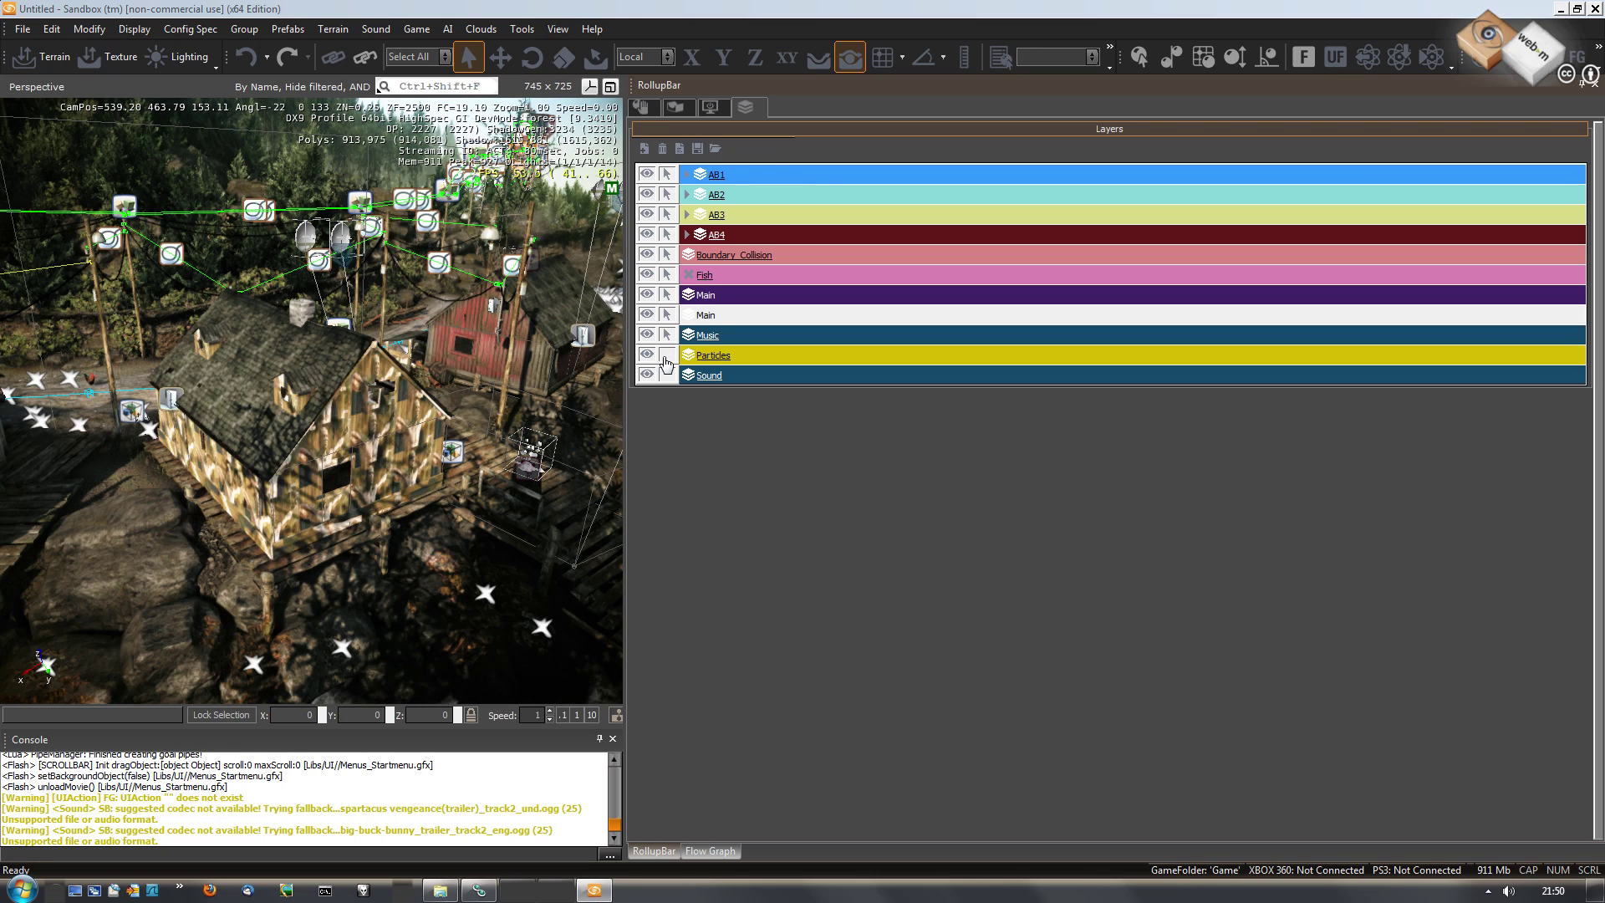
{"action": "left_click", "coordinate": [667, 354]}
{"action": "left_click", "coordinate": [667, 375]}
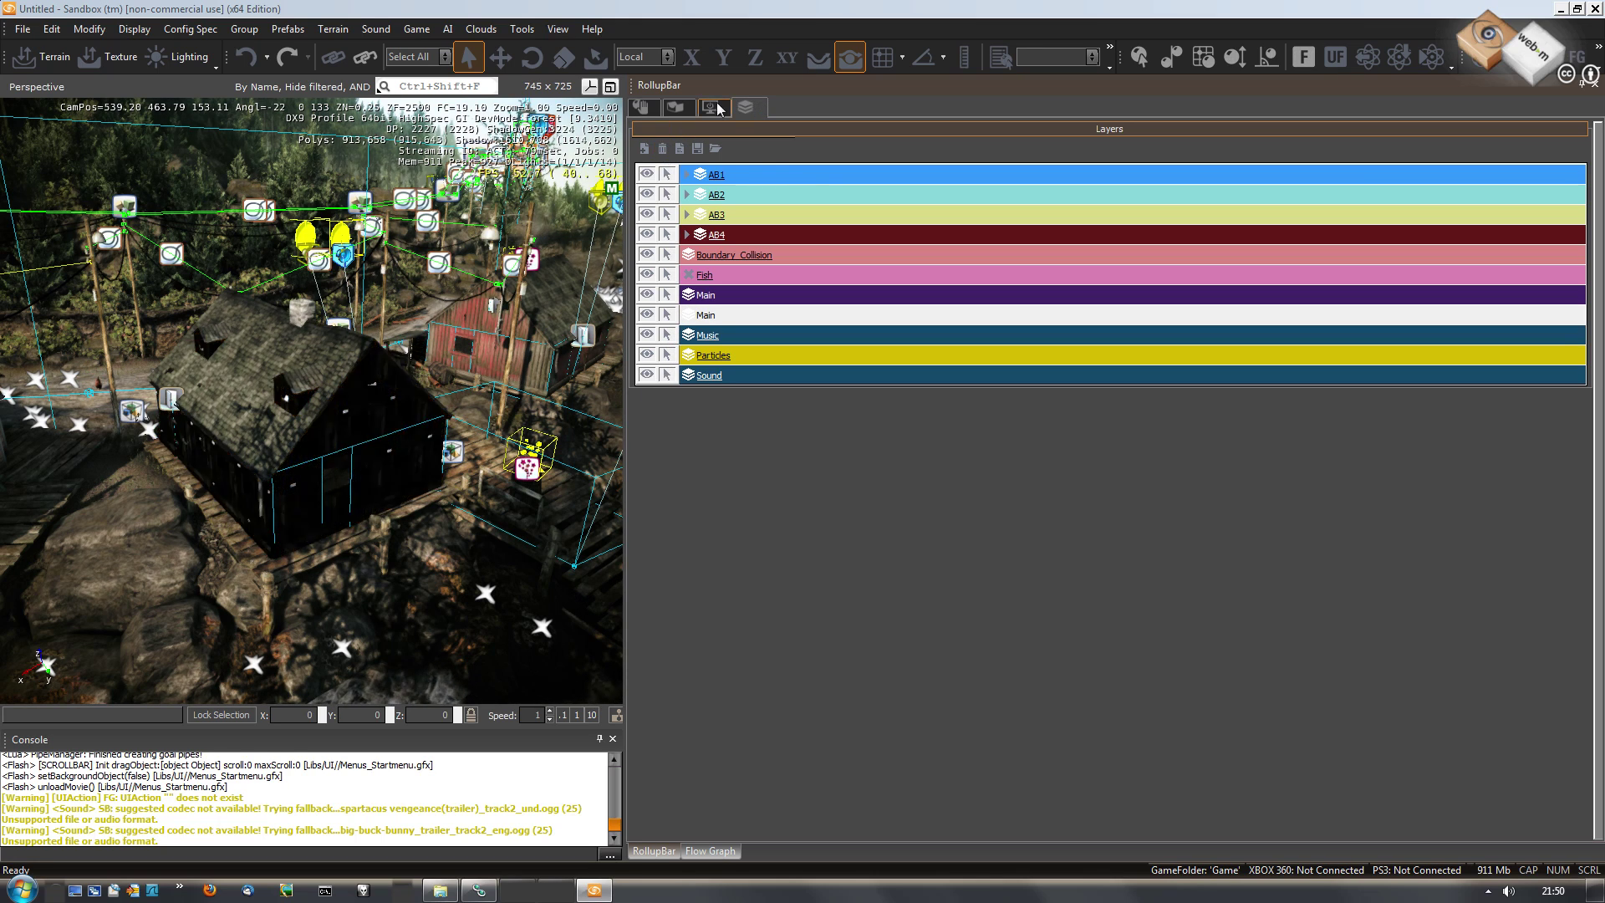
Select the Door8 entity on the video-textured cabin and assign it to the copied PlaySound node in the flowgraph.
{"action": "left_click", "coordinate": [709, 850]}
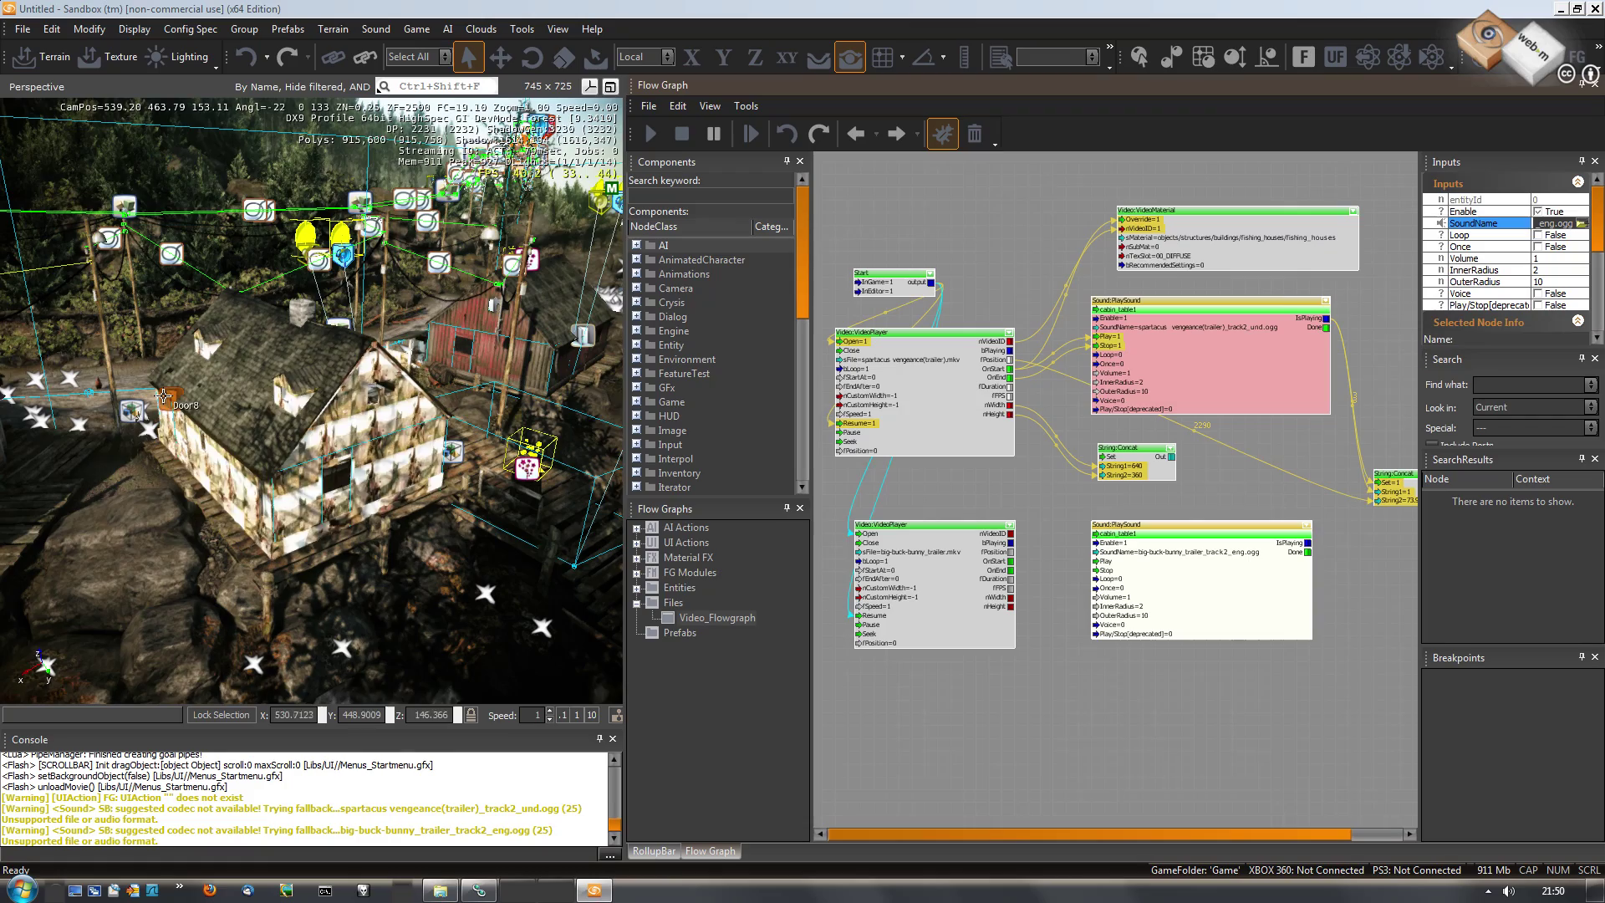
{"action": "left_click", "coordinate": [173, 450]}
{"action": "key", "text": "a"}
{"action": "right_click_drag", "start_coordinate": [173, 451], "coordinate": [367, 438]}
{"action": "left_click", "coordinate": [175, 455]}
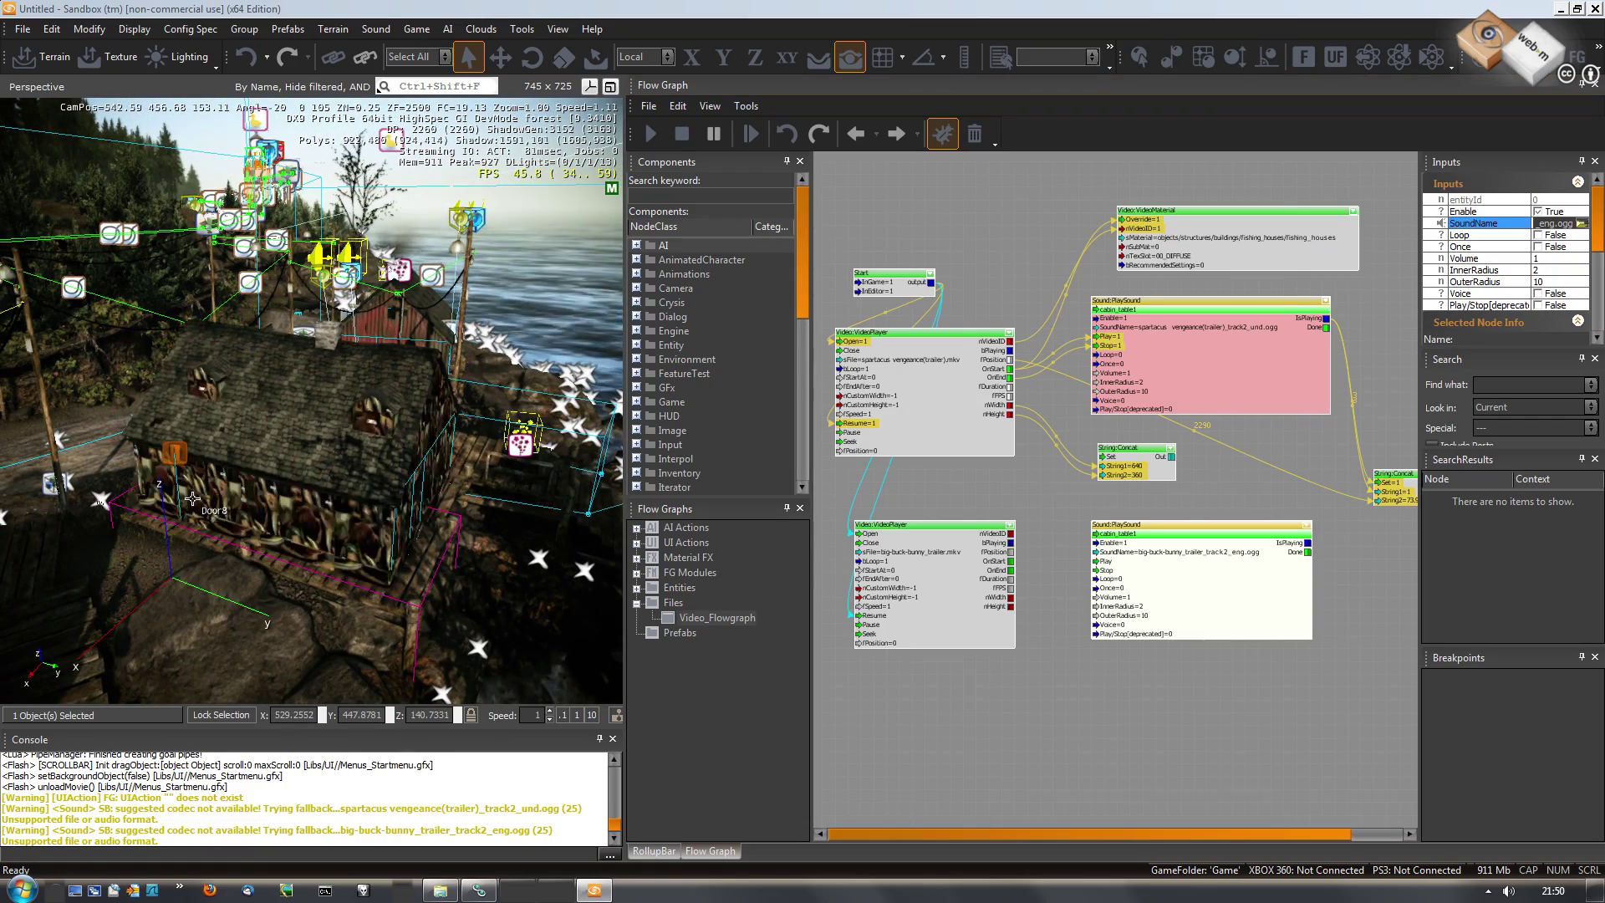
{"action": "left_click", "coordinate": [179, 458]}
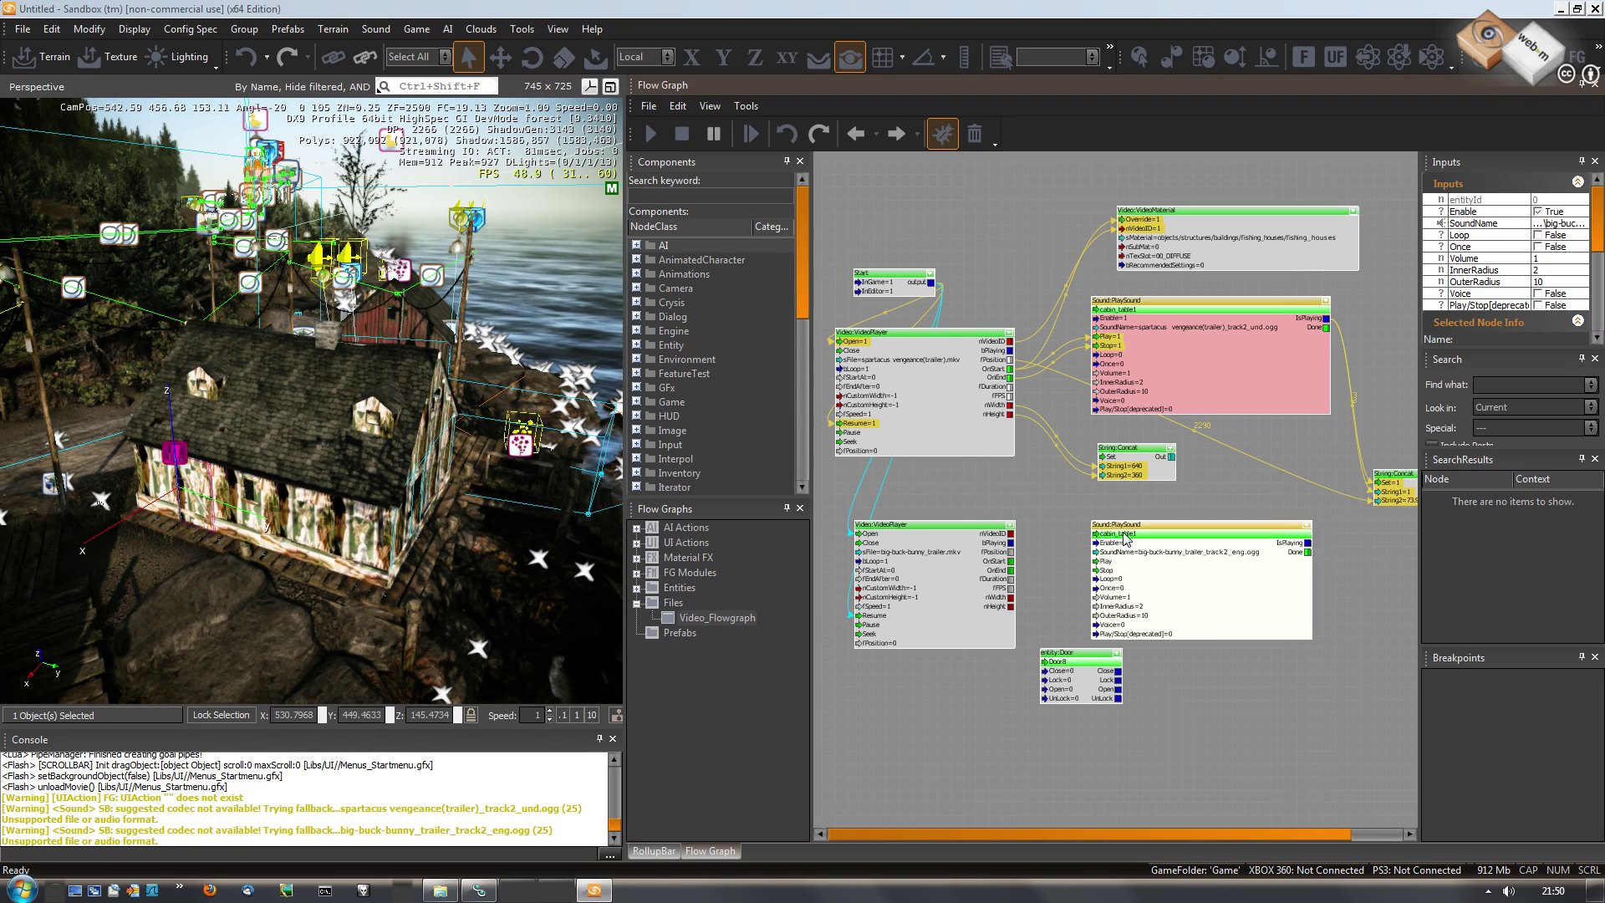
{"action": "right_click", "coordinate": [1121, 532]}
{"action": "left_click", "coordinate": [1156, 545]}
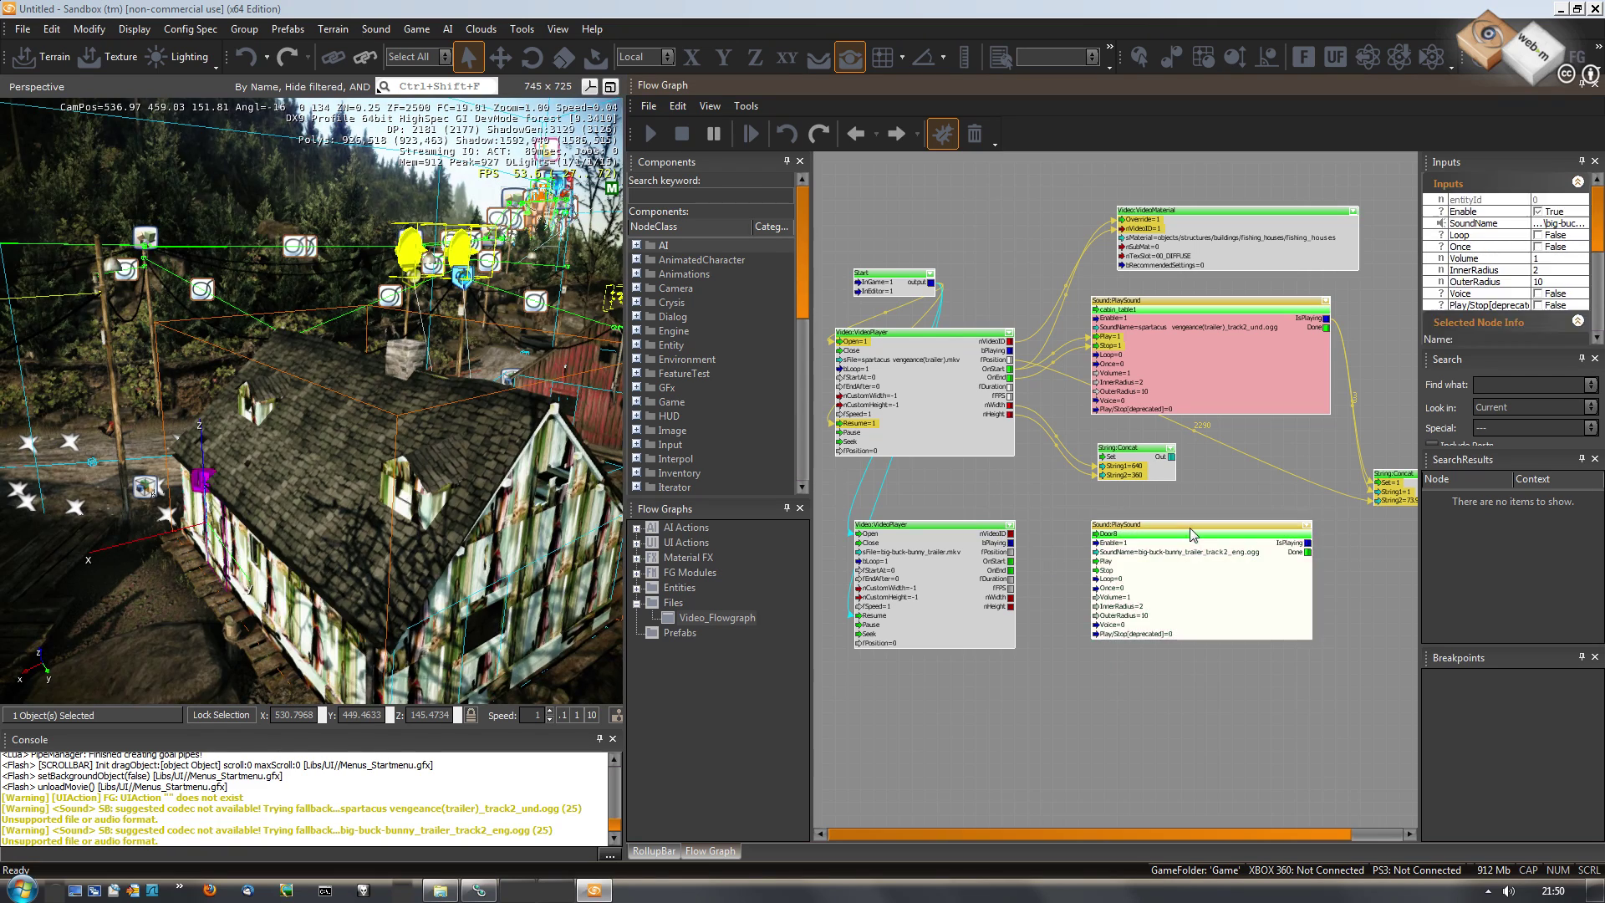
Add a Video:VideoMaterial node above the copied PlaySound node.
{"action": "right_click", "coordinate": [1110, 512]}
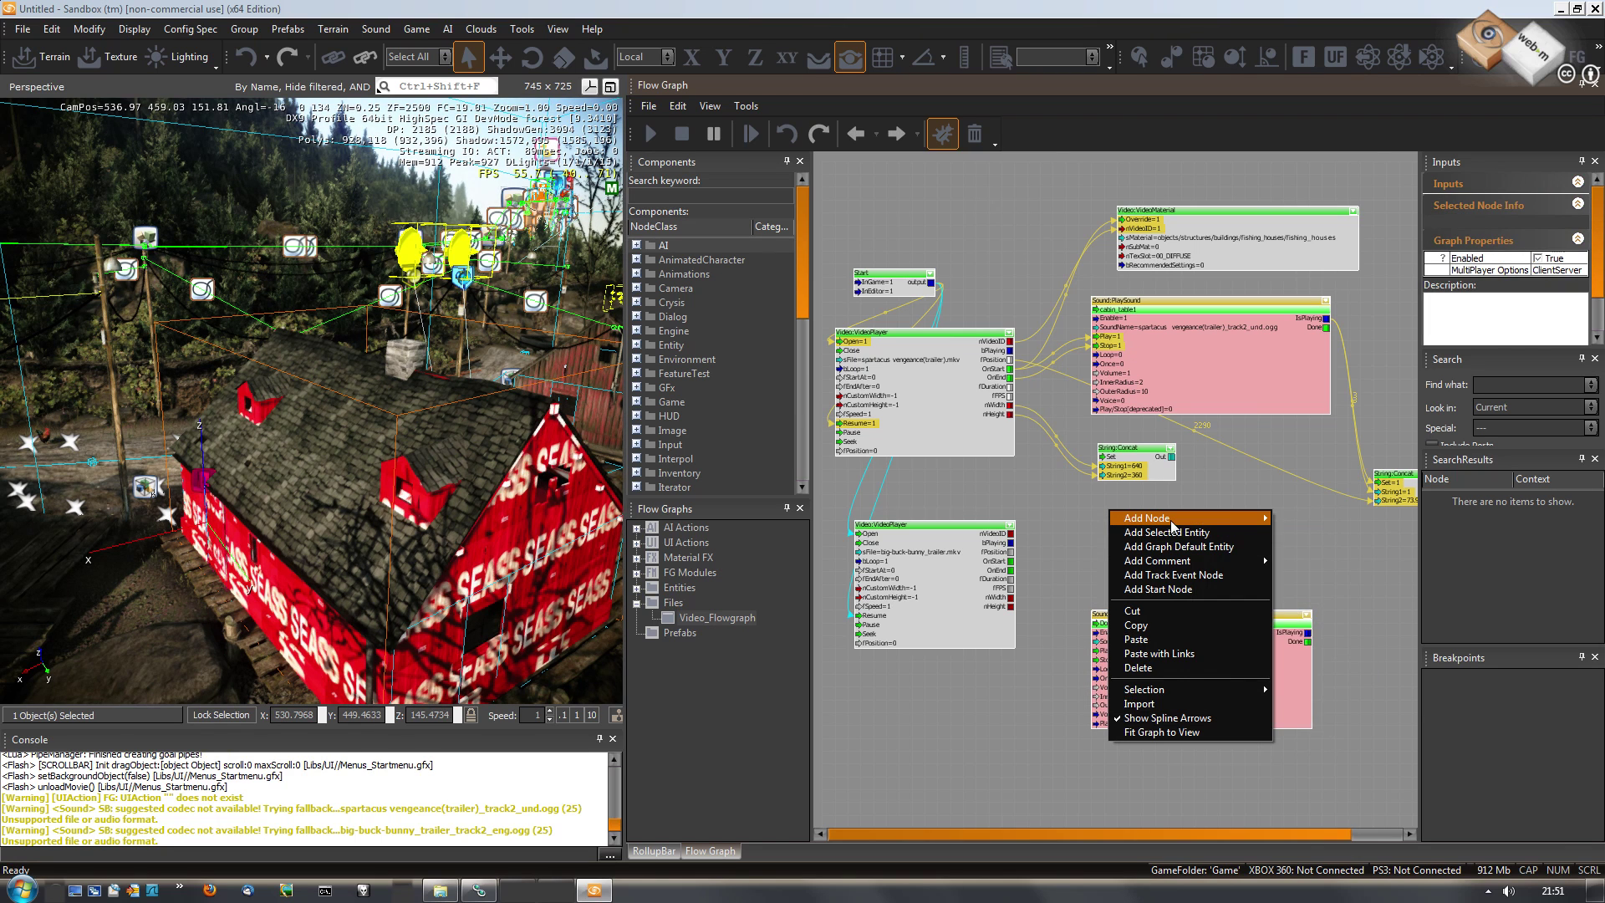
{"action": "mouse_move", "coordinate": [1170, 518]}
{"action": "mouse_move", "coordinate": [1315, 866]}
{"action": "left_click", "coordinate": [1446, 866]}
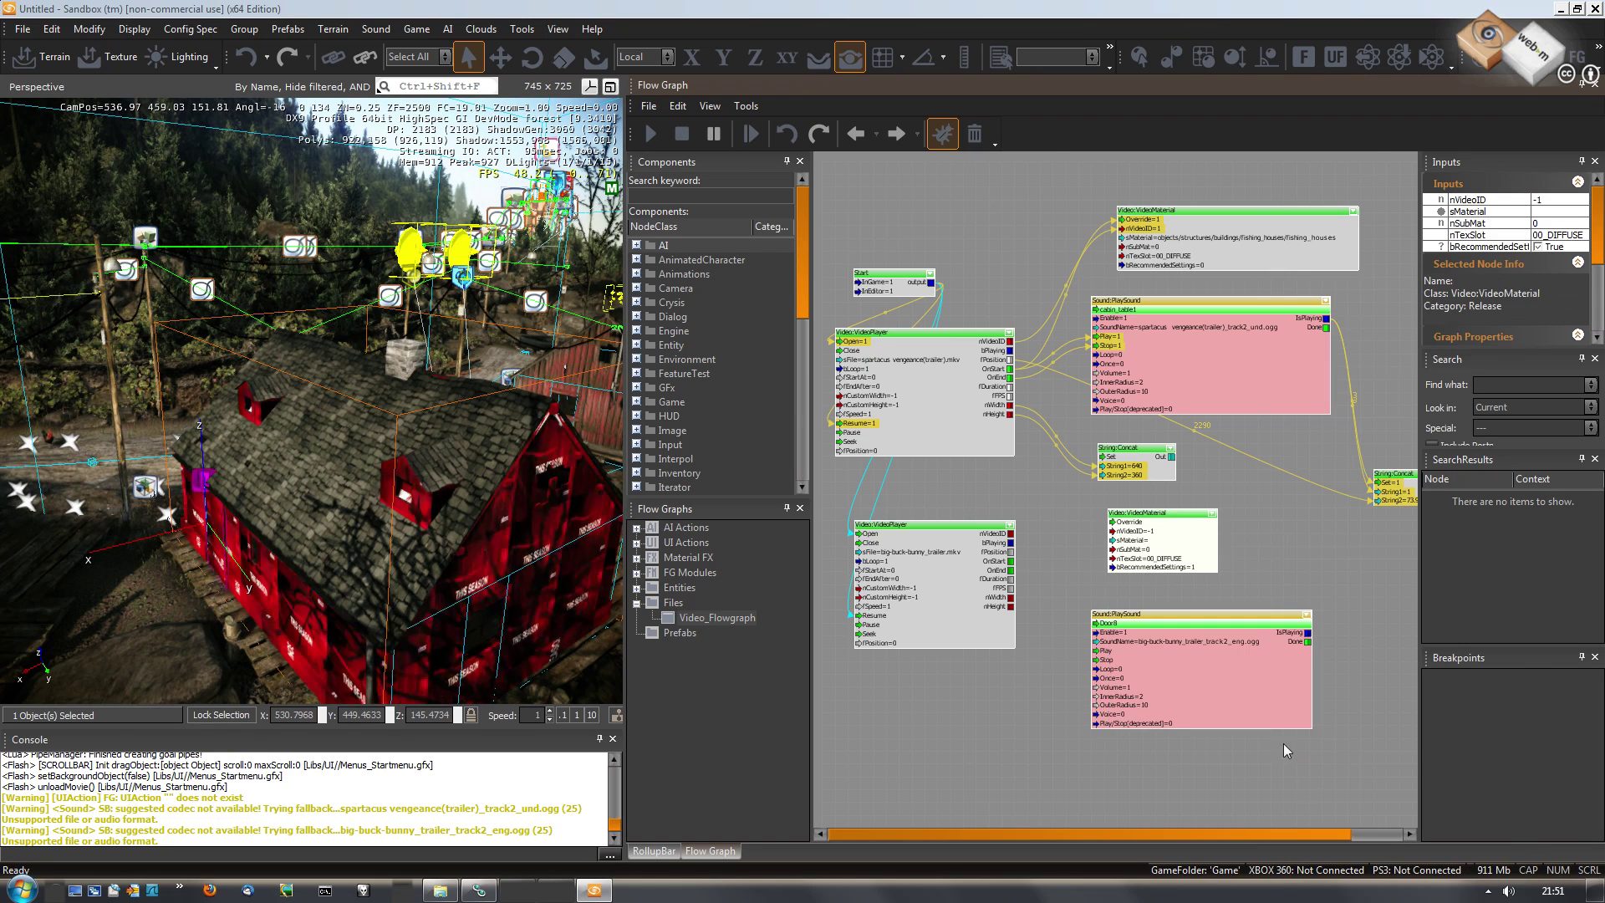
Connect the second VideoPlayer's OnStart and OnEnd to the new PlaySound's Play and Stop, and OnStart and nVideoID to the new VideoMaterial's Override and nVideoID.
{"action": "left_click", "coordinate": [1176, 626]}
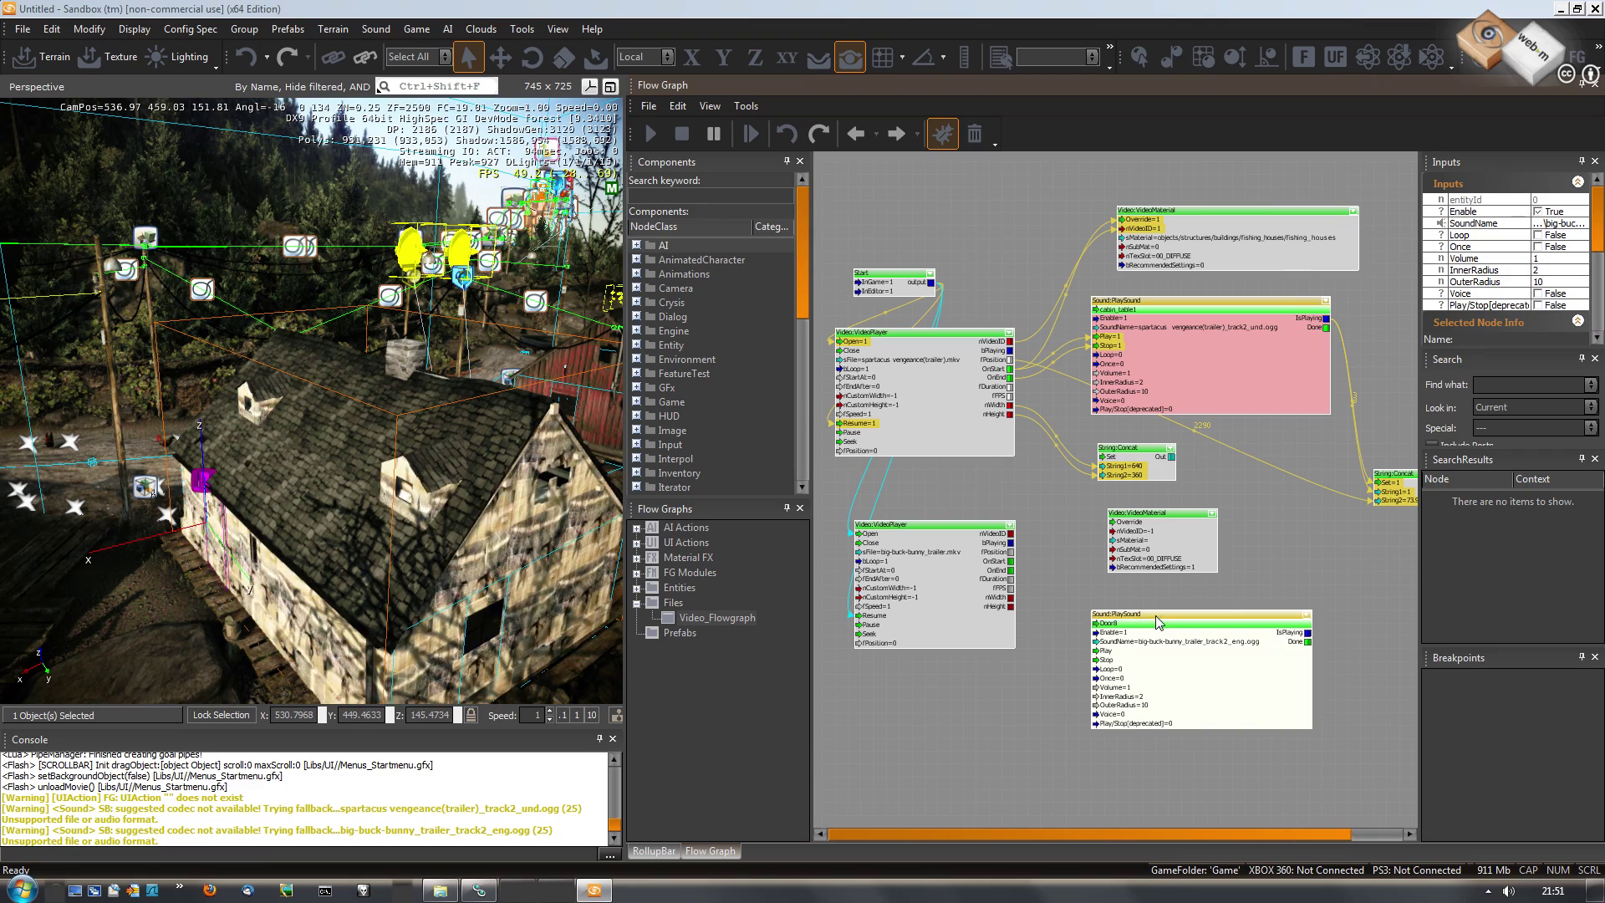
{"action": "left_click", "coordinate": [1000, 568]}
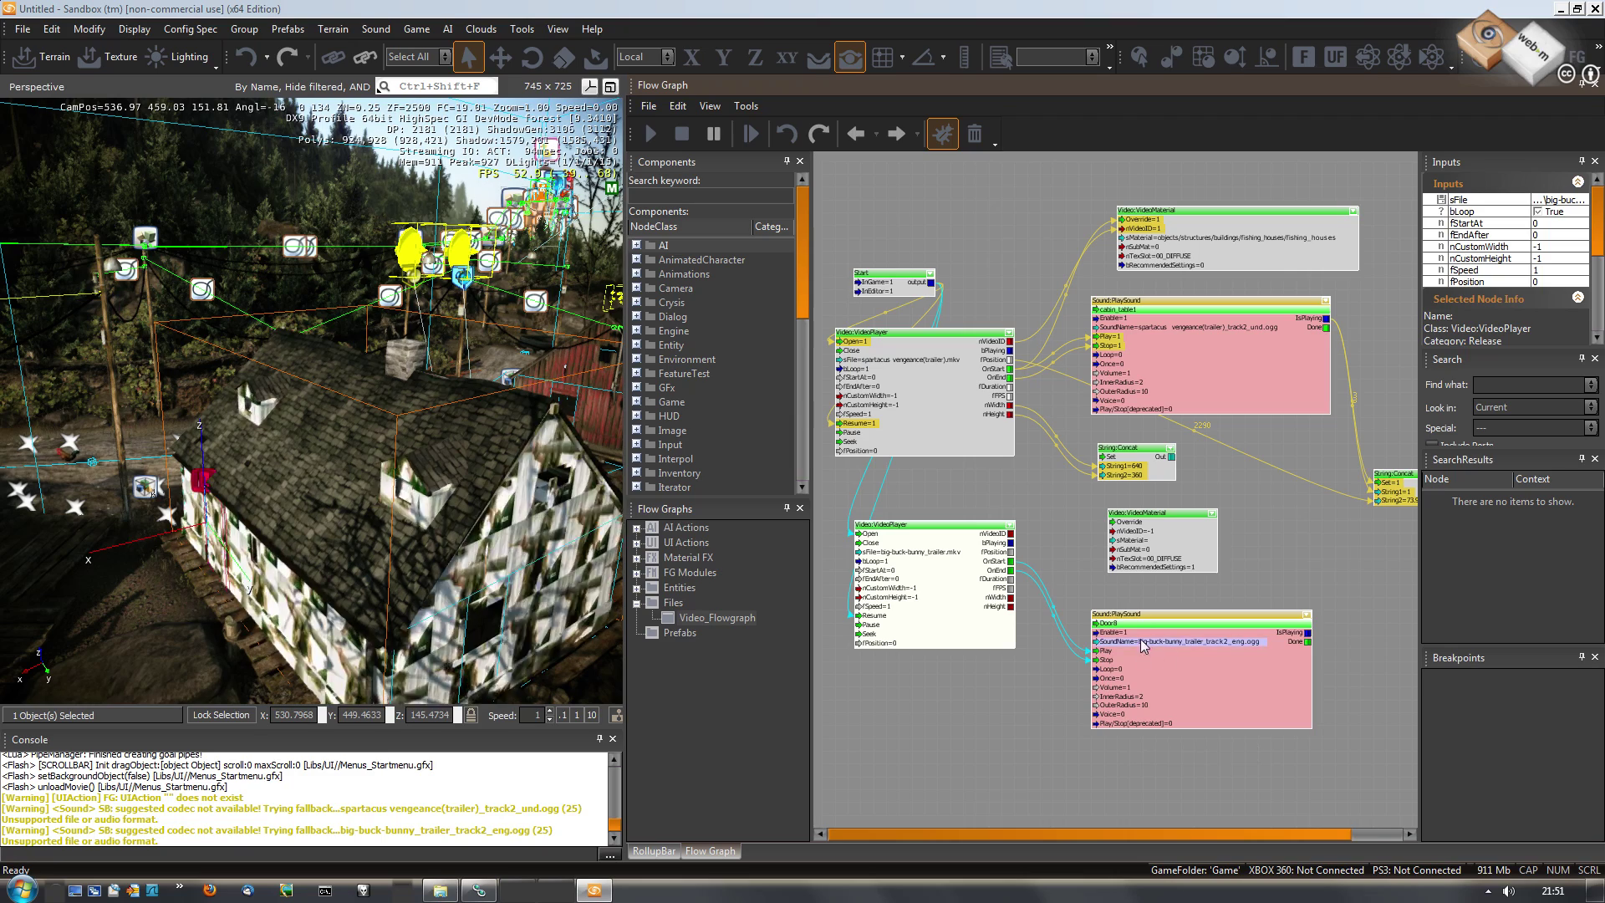
{"action": "left_click_drag", "start_coordinate": [1130, 617], "coordinate": [1157, 603]}
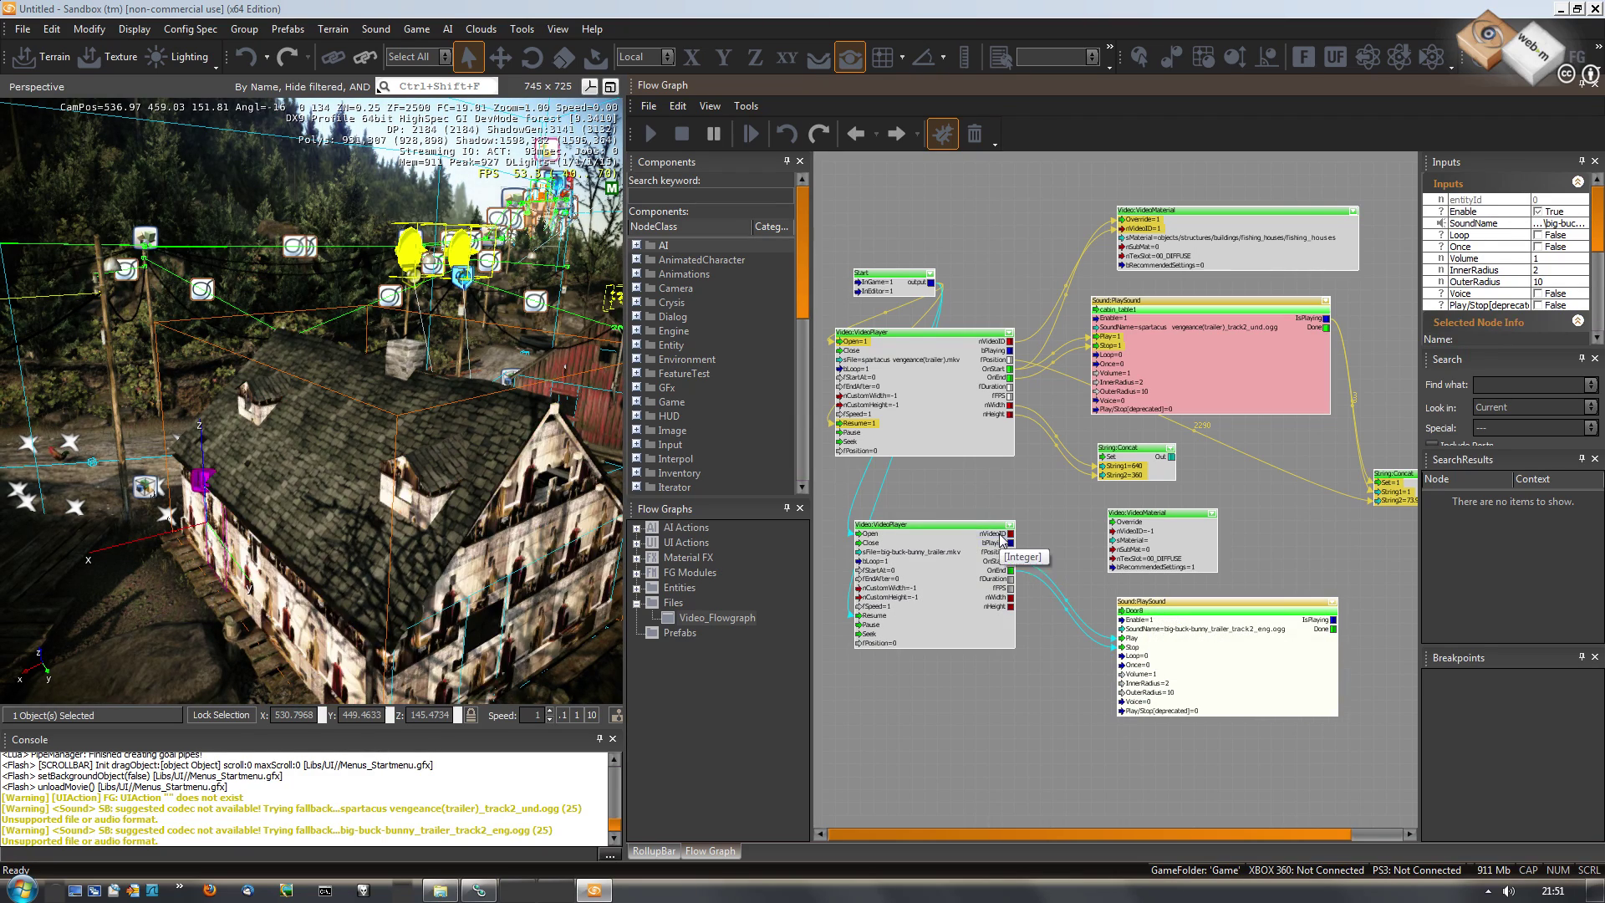
{"action": "left_click_drag", "start_coordinate": [1002, 539], "coordinate": [1123, 542]}
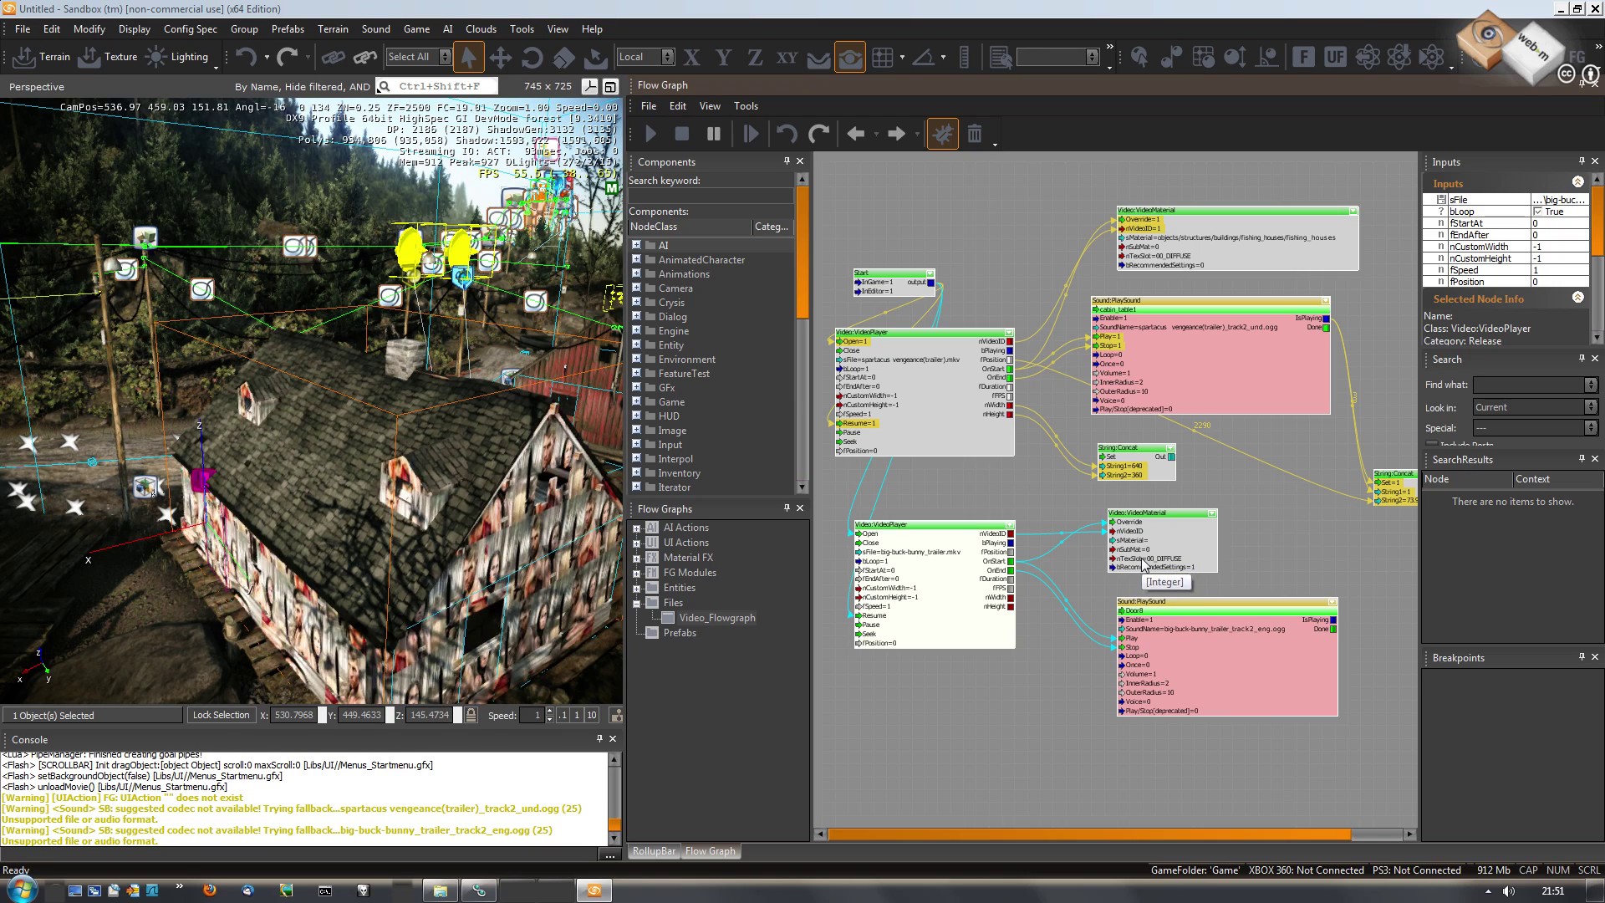
Browse for the new VideoMaterial node's sMaterial and locate the fishing_houses material under objects/structures/buildings/fishing_houses.
{"action": "left_click", "coordinate": [1151, 513]}
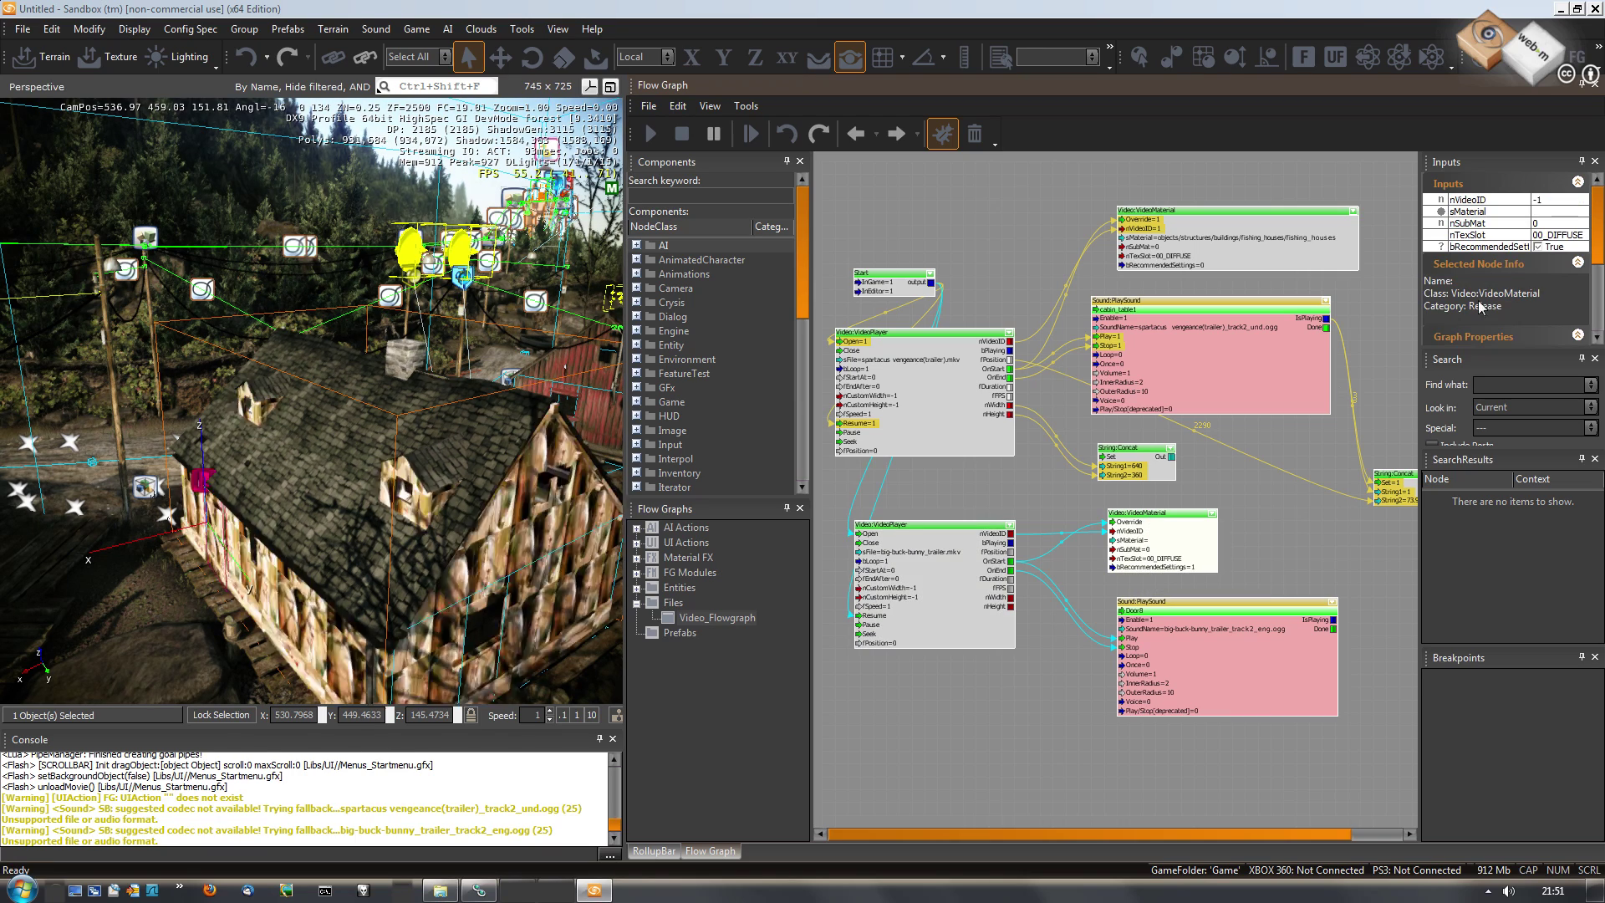
{"action": "left_click", "coordinate": [1554, 214]}
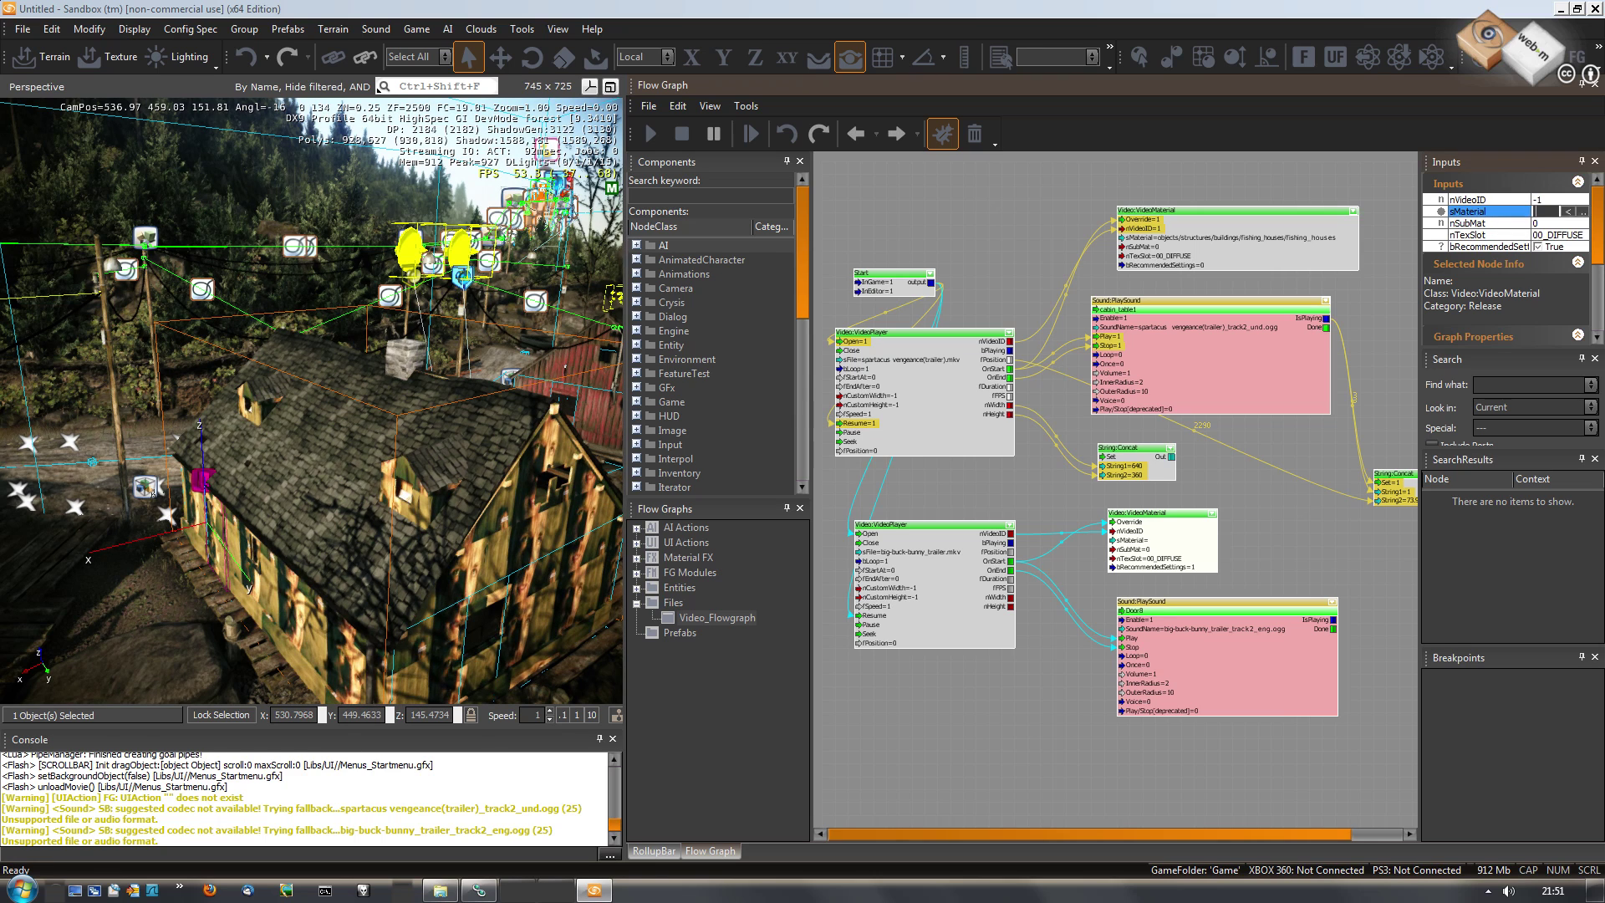
{"action": "left_click", "coordinate": [1580, 212]}
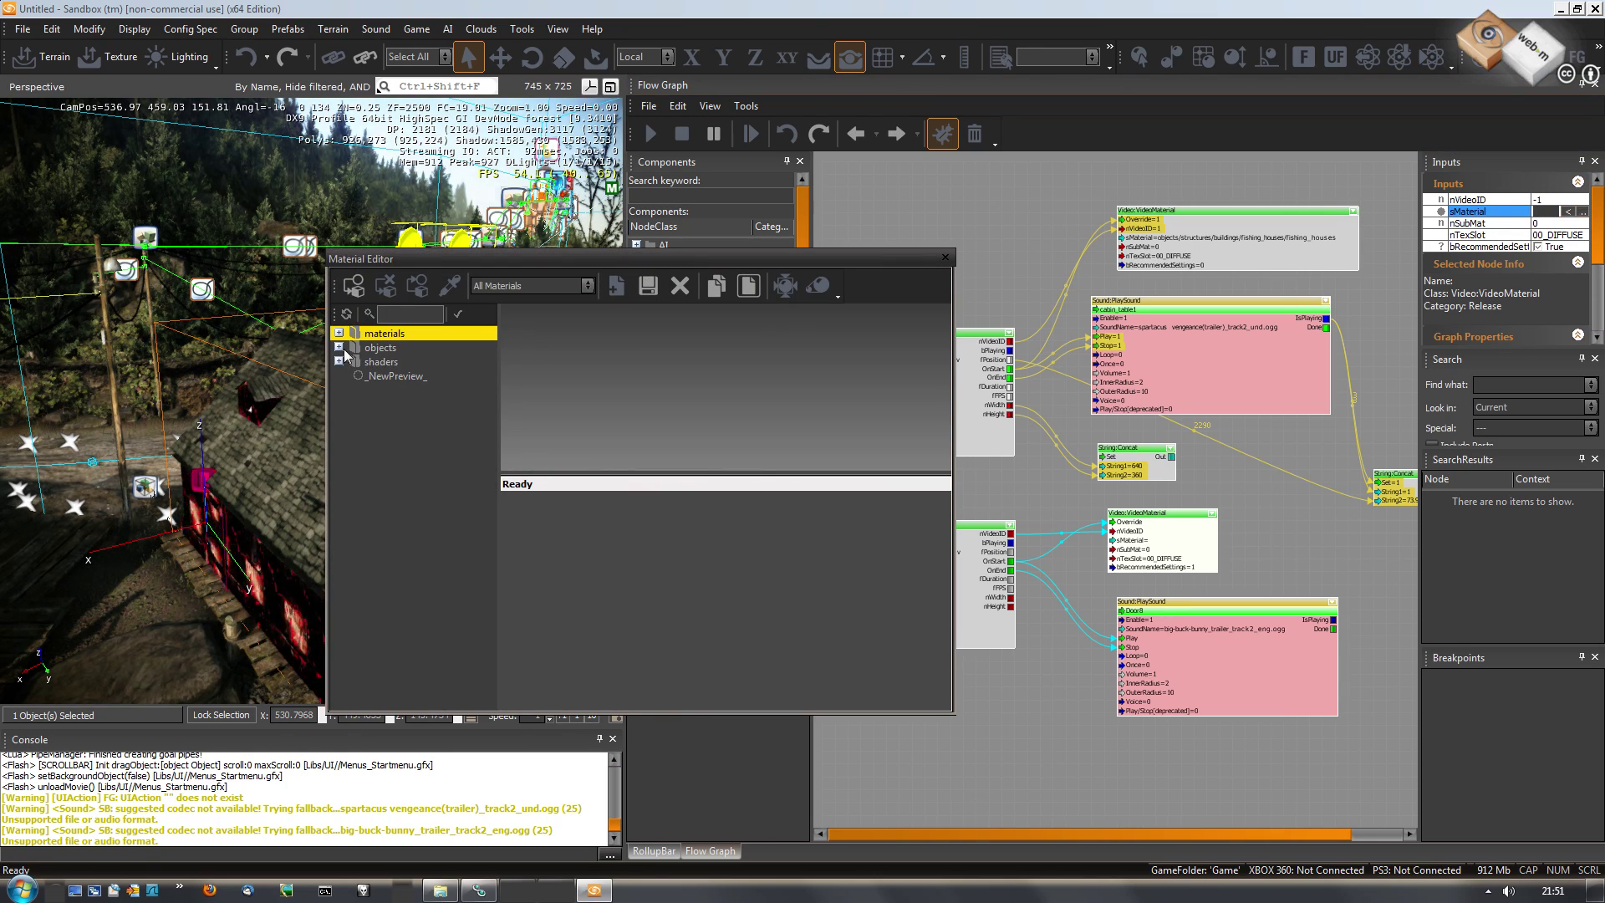
{"action": "left_click", "coordinate": [338, 347]}
{"action": "double_click", "coordinate": [366, 518]}
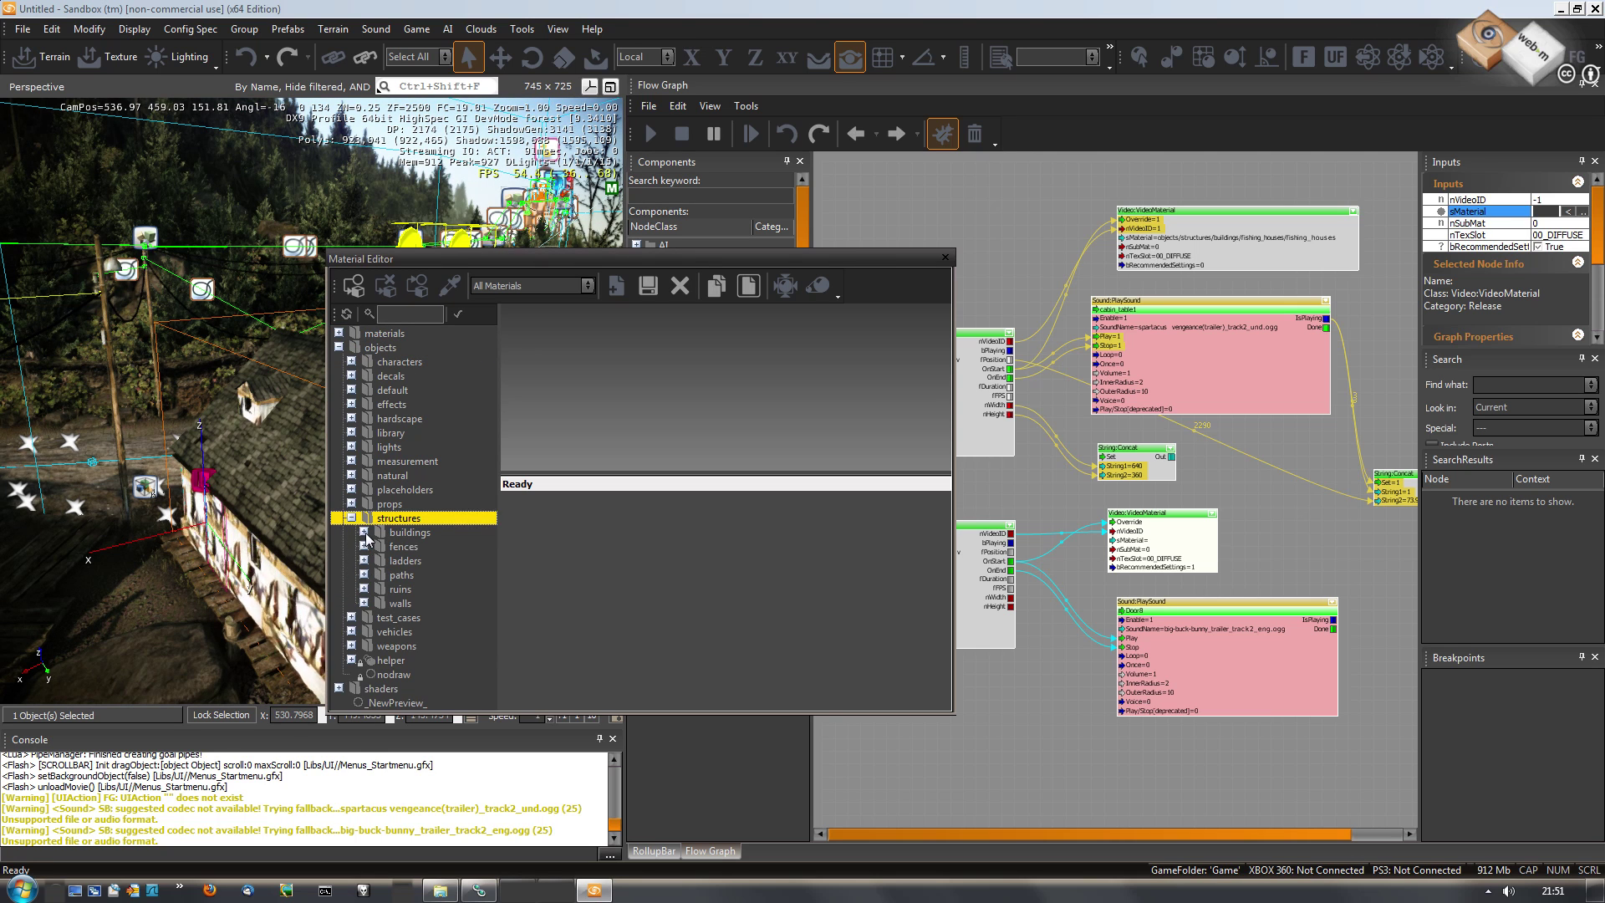
{"action": "double_click", "coordinate": [364, 533]}
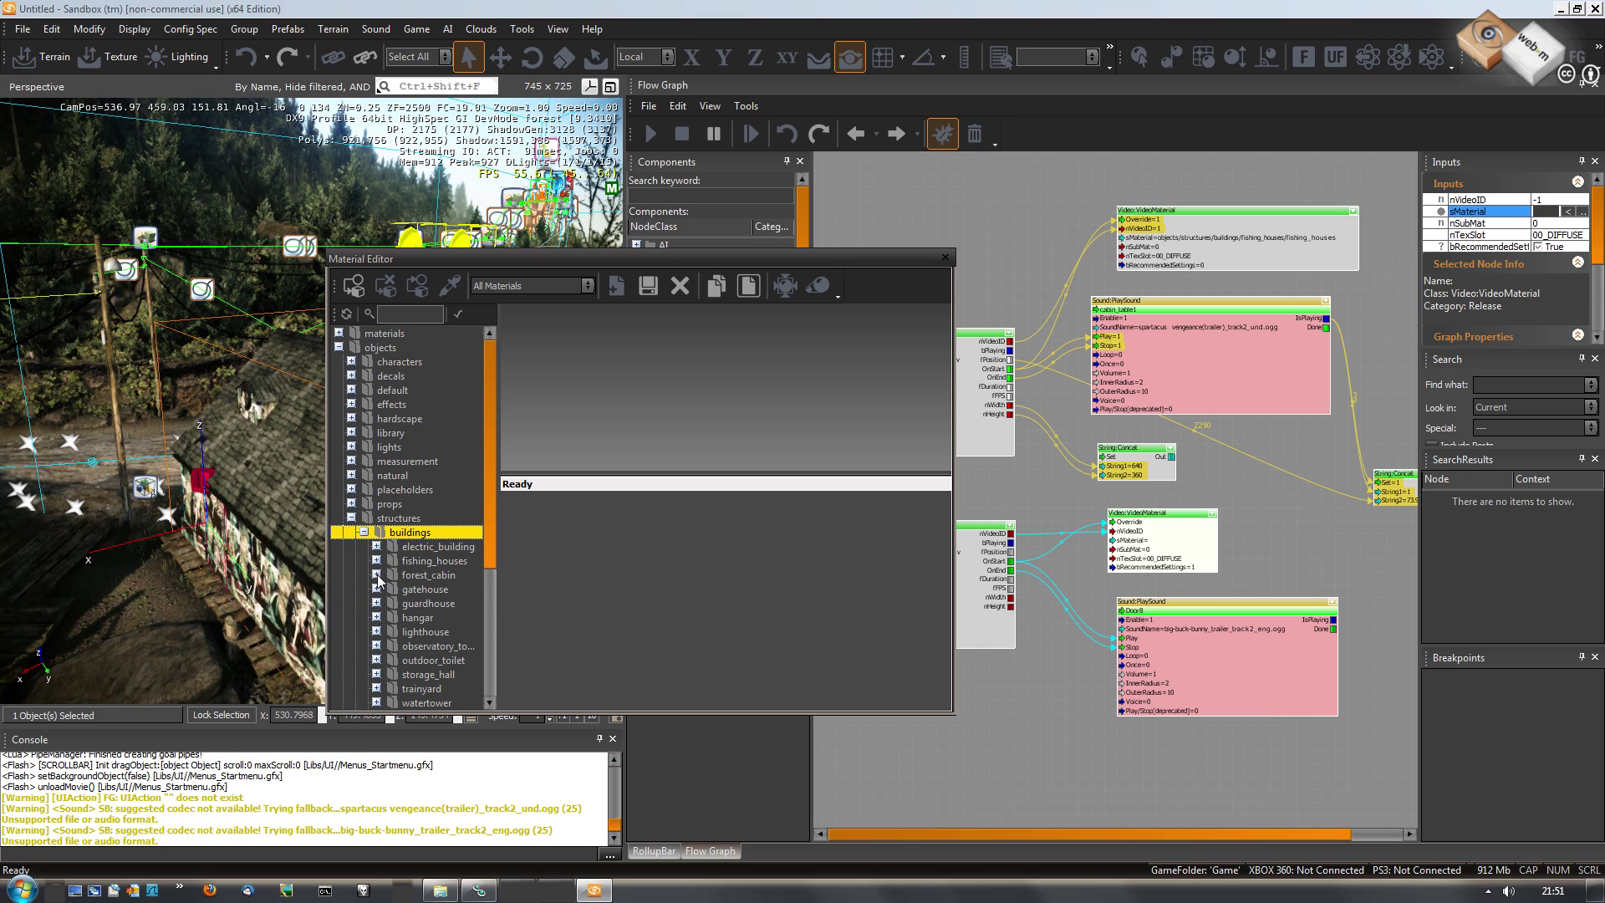
{"action": "double_click", "coordinate": [430, 561]}
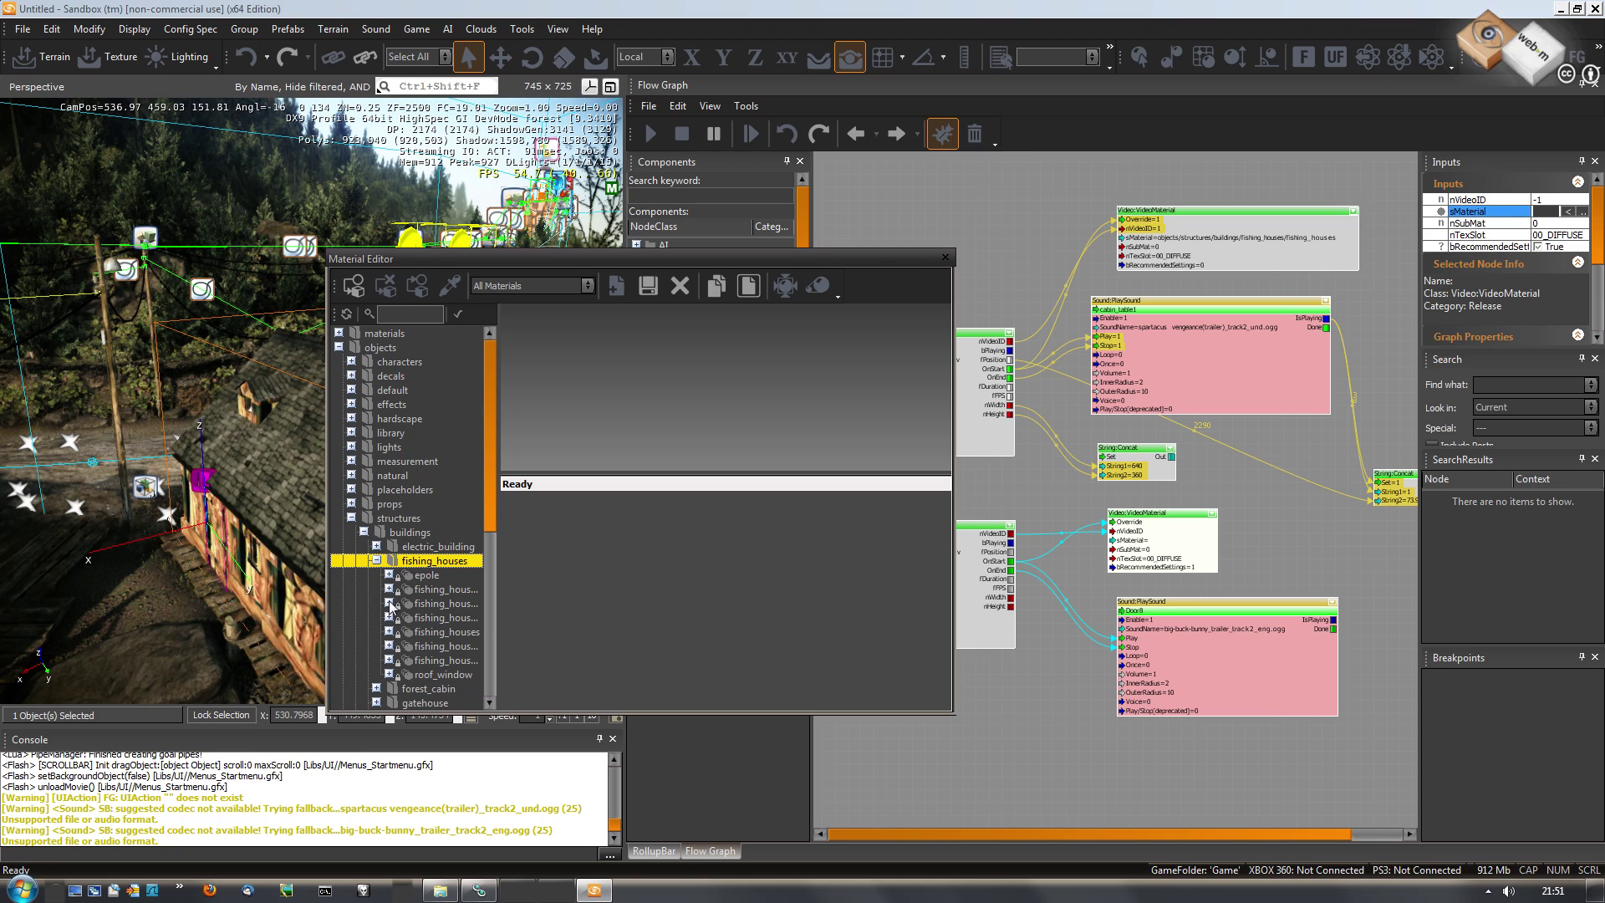
{"action": "double_click", "coordinate": [416, 632]}
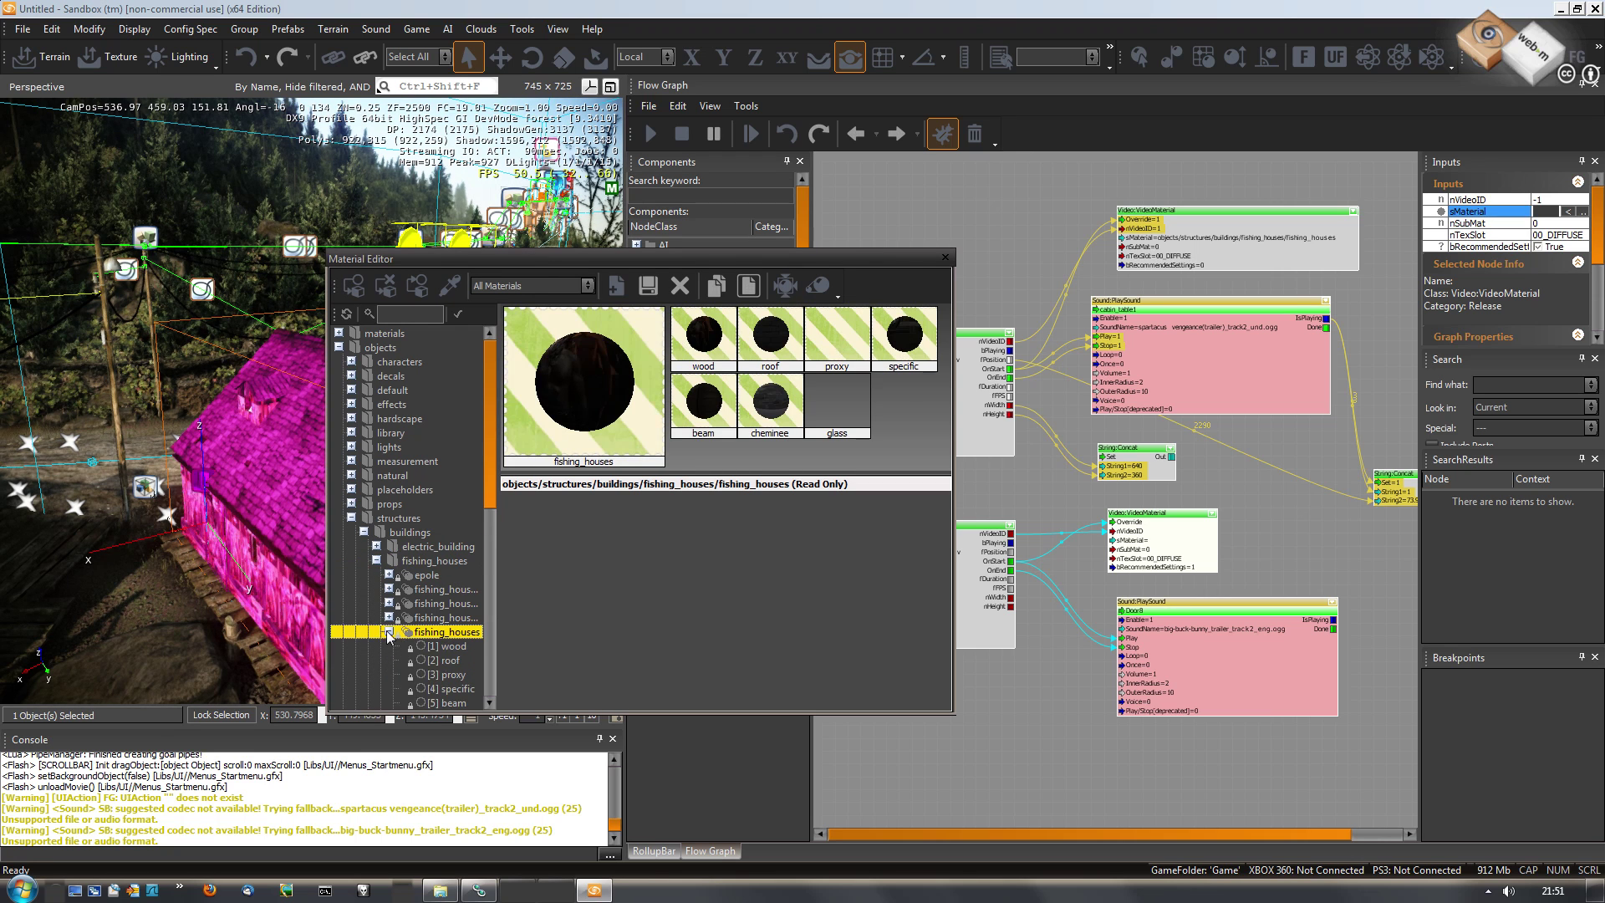
Try to assign the roof sub-material of fishing_houses as the new VideoMaterial's sMaterial and close the Material Editor.
{"action": "left_click", "coordinate": [436, 661]}
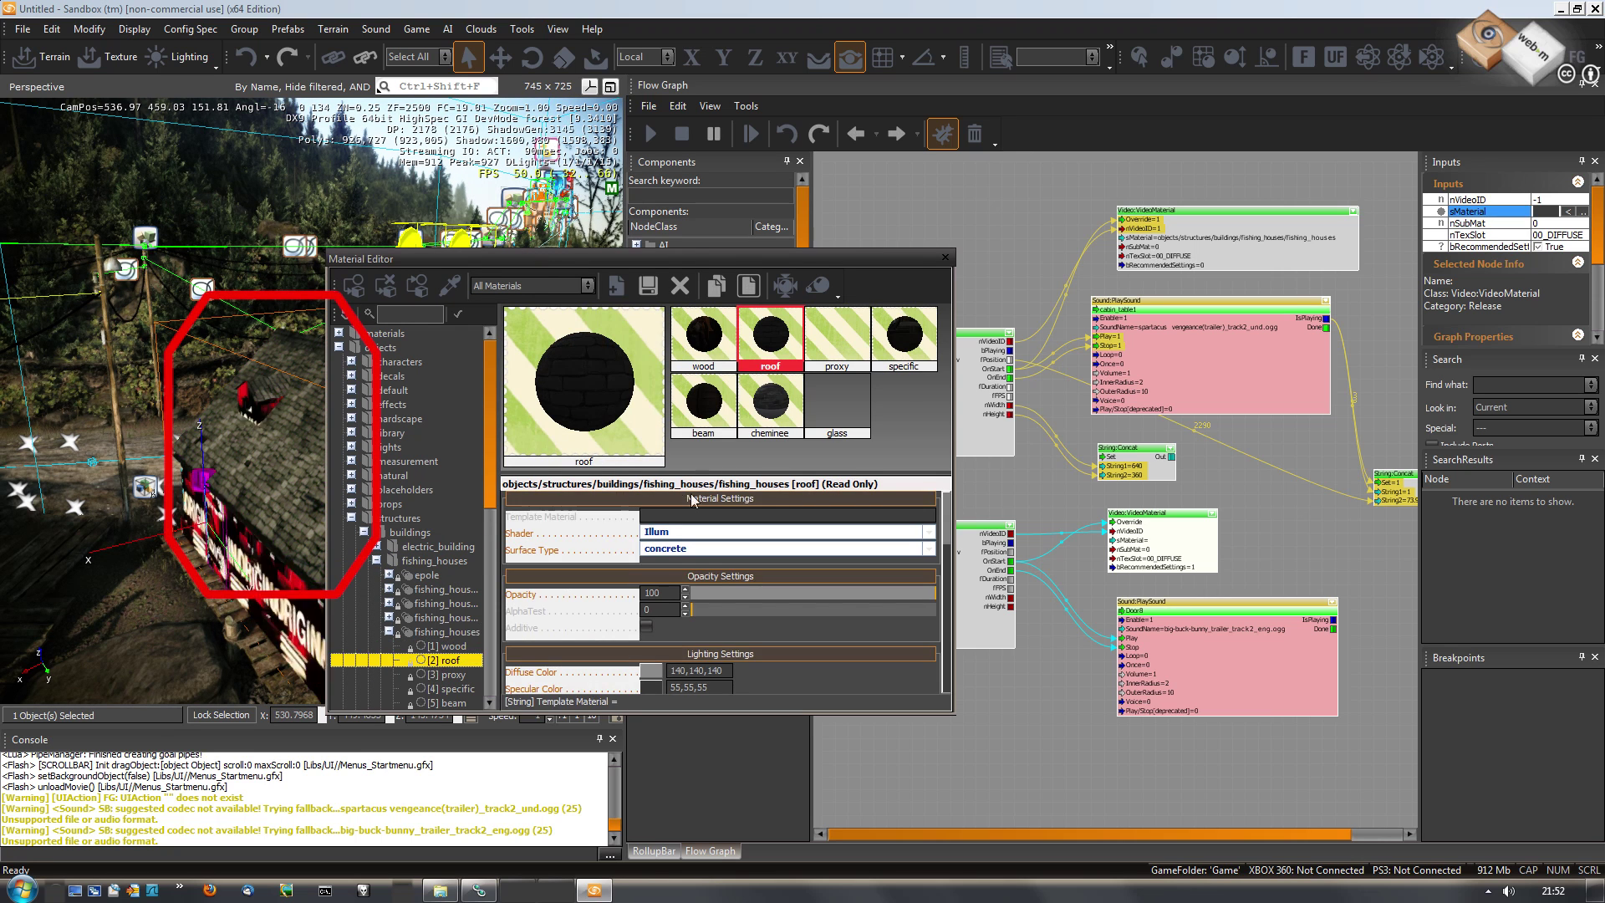
{"action": "left_click_drag", "start_coordinate": [719, 609], "coordinate": [938, 604]}
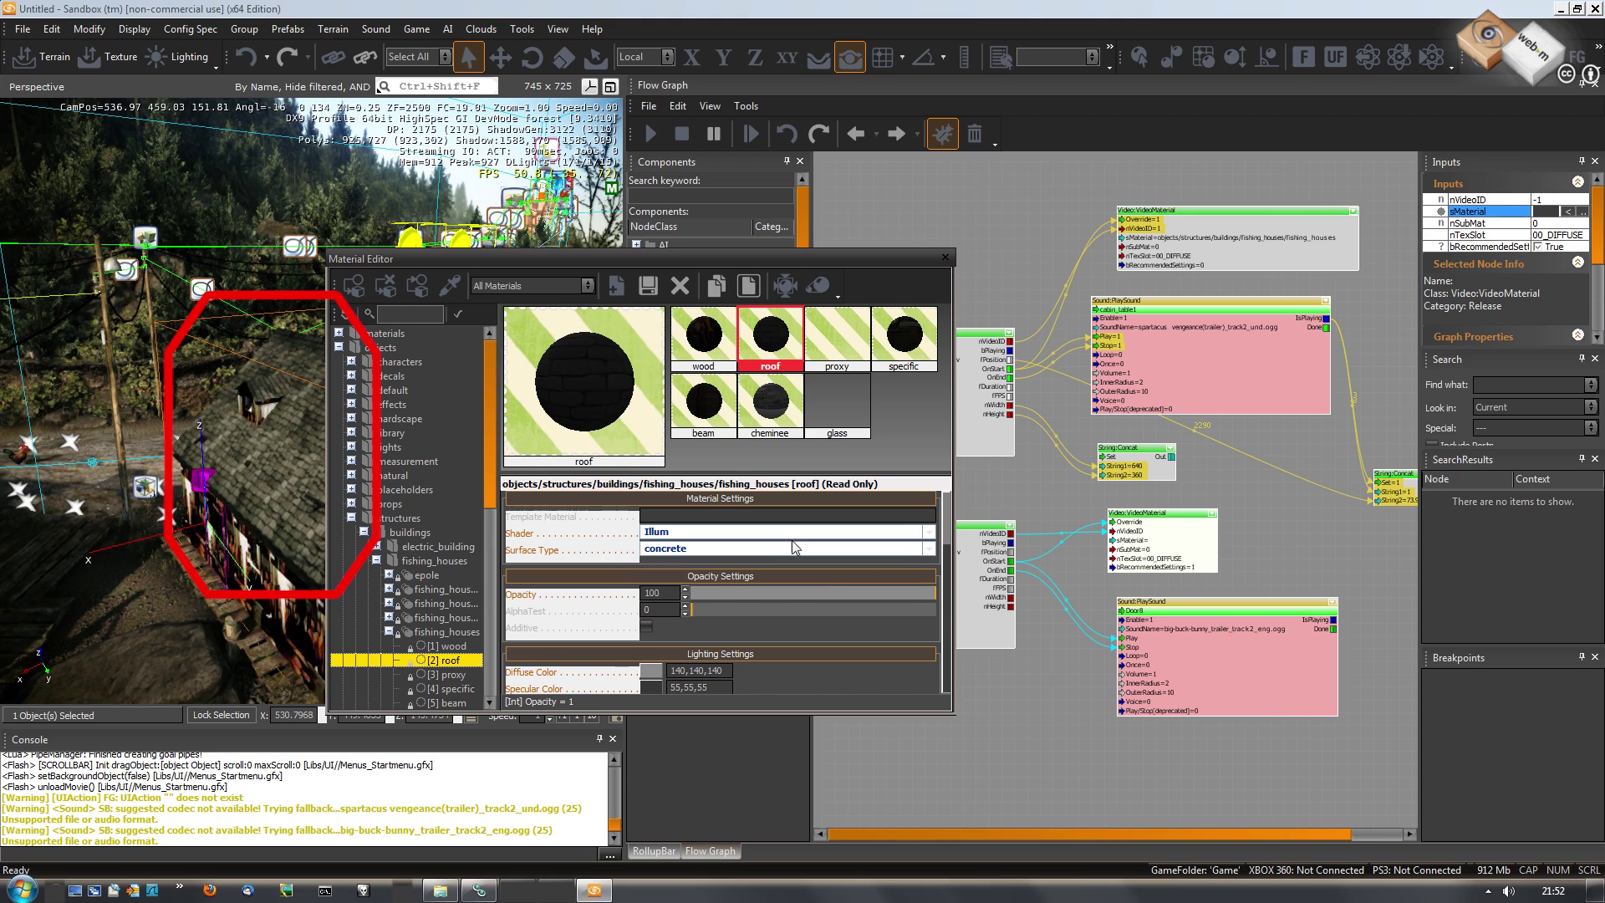
{"action": "left_click_drag", "start_coordinate": [801, 589], "coordinate": [961, 600]}
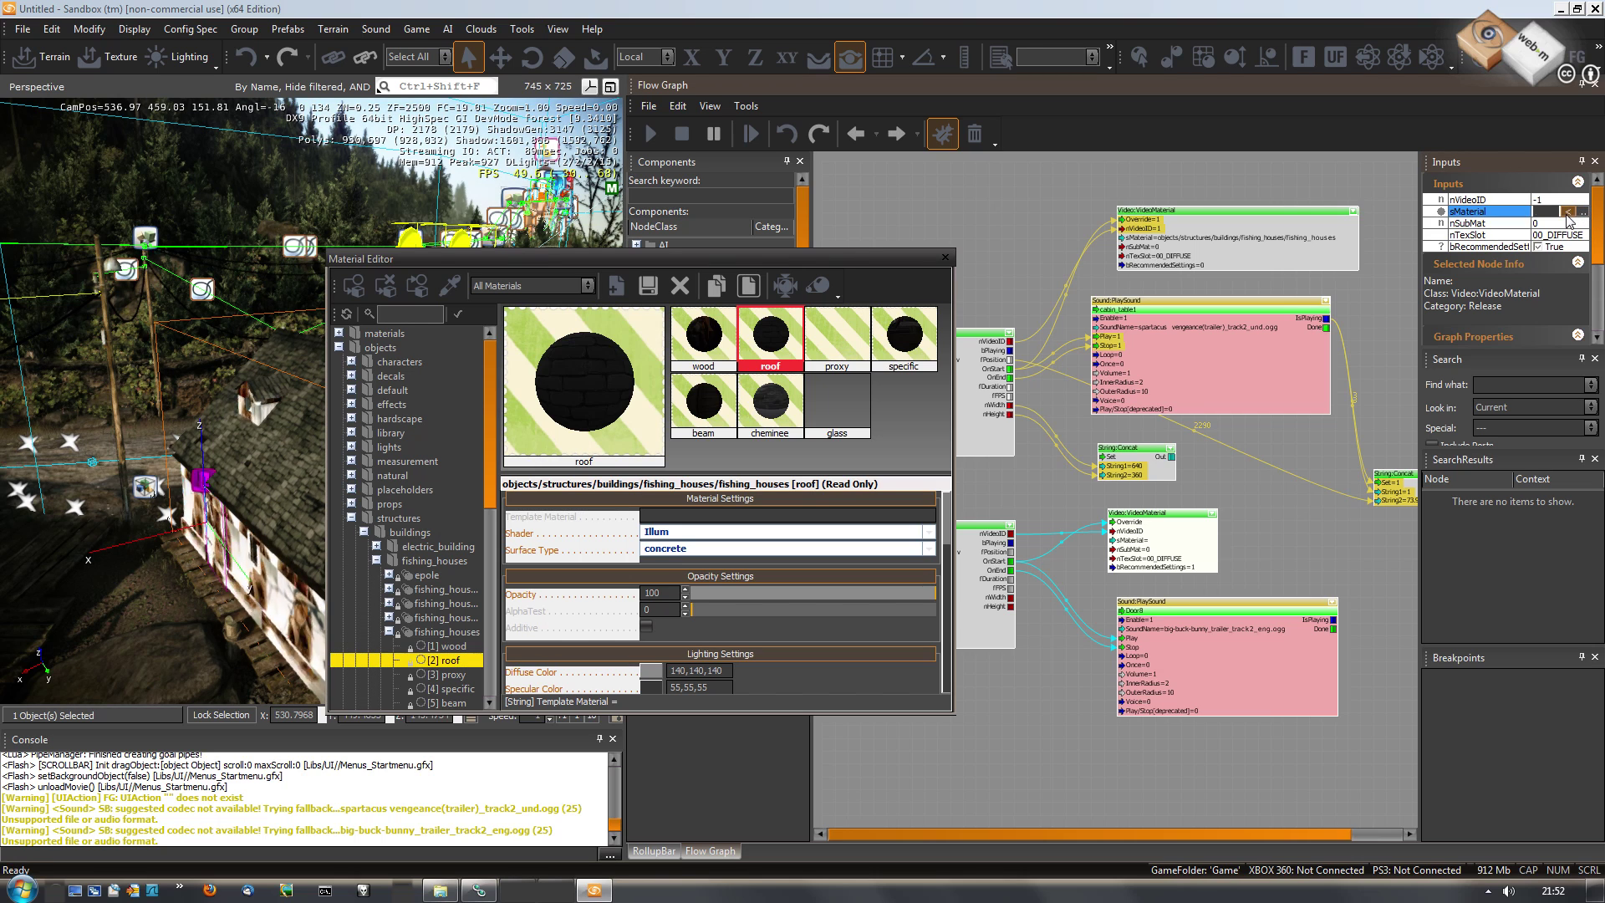
{"action": "left_click", "coordinate": [946, 259]}
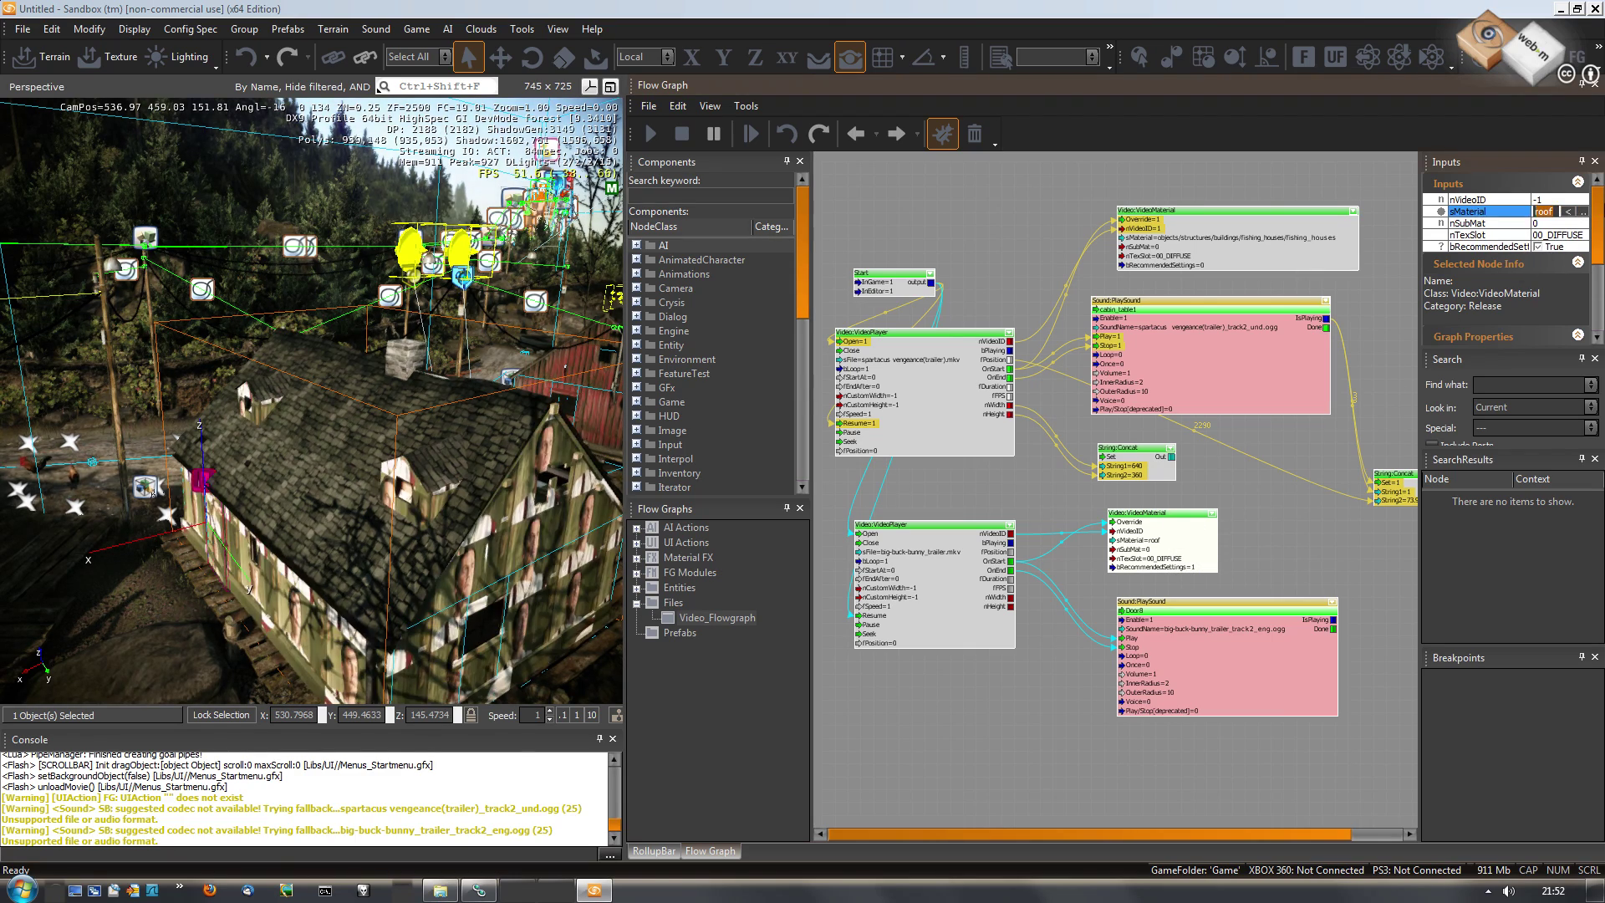
Get the selected object's material in the Material Editor and assign the parent fishing_houses material as the new VideoMaterial's sMaterial.
{"action": "left_click", "coordinate": [1582, 211]}
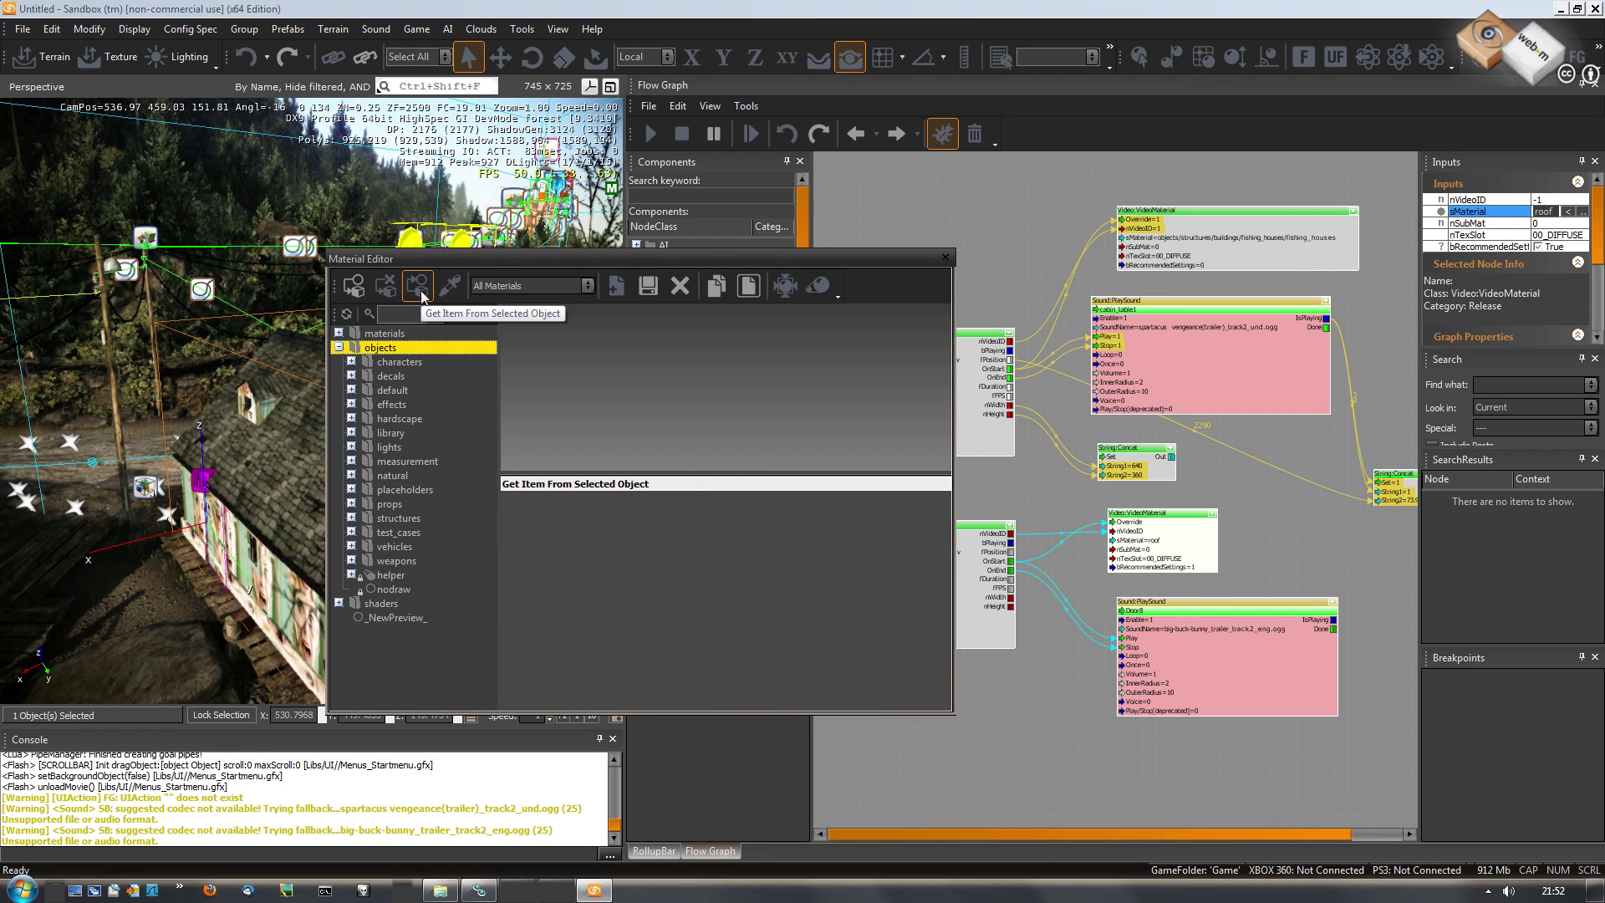
{"action": "left_click", "coordinate": [422, 295]}
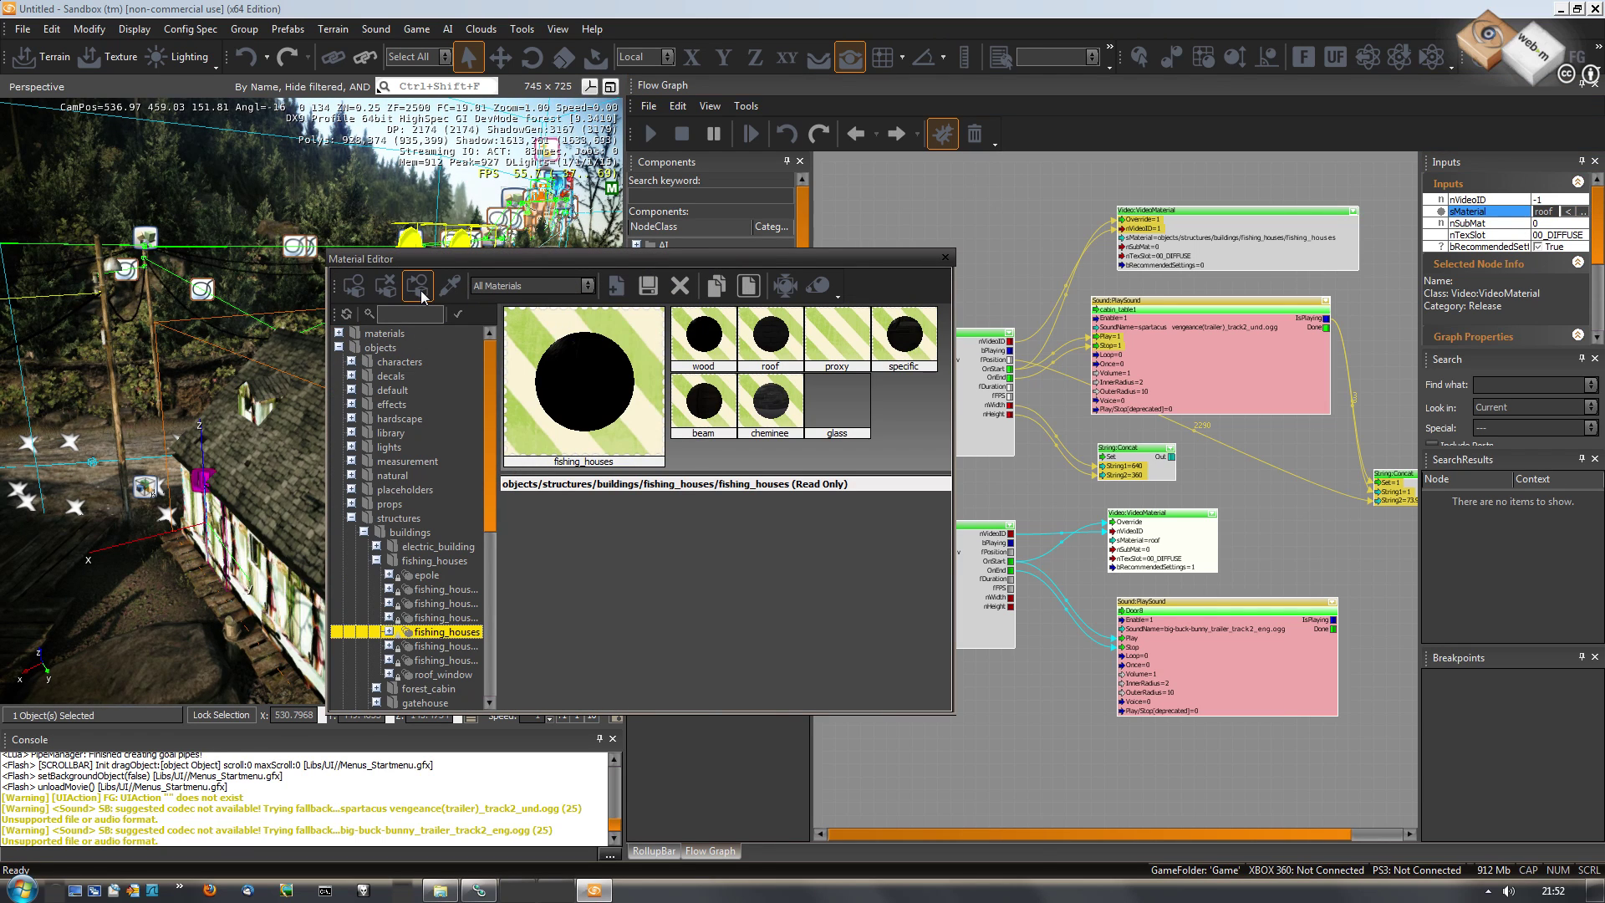
{"action": "left_click", "coordinate": [771, 347]}
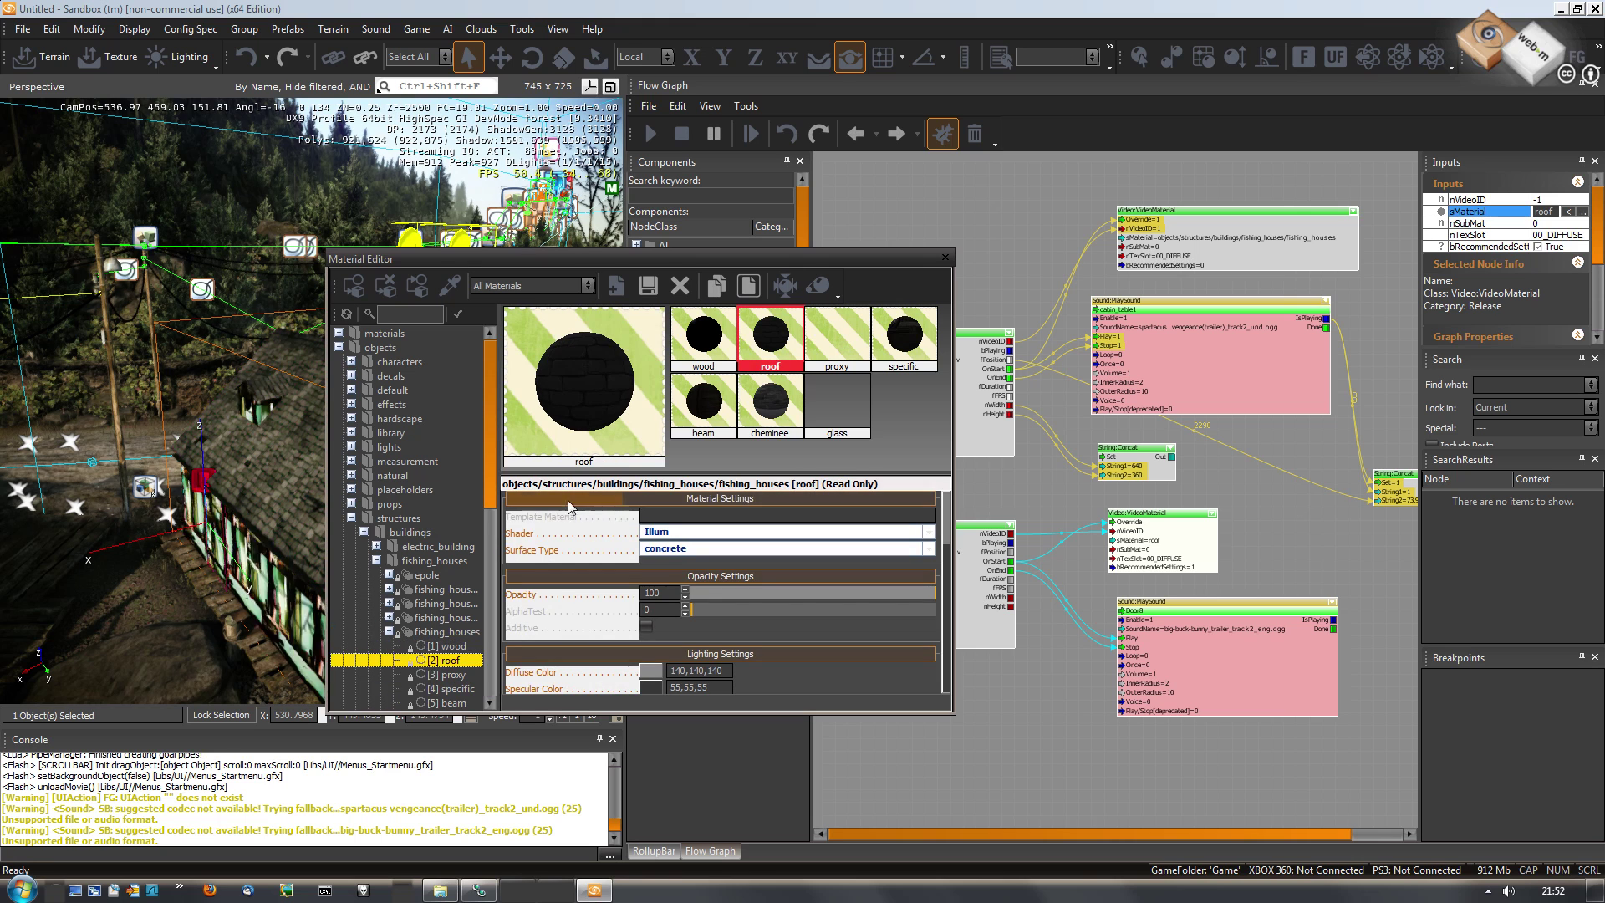
{"action": "left_click", "coordinate": [446, 633]}
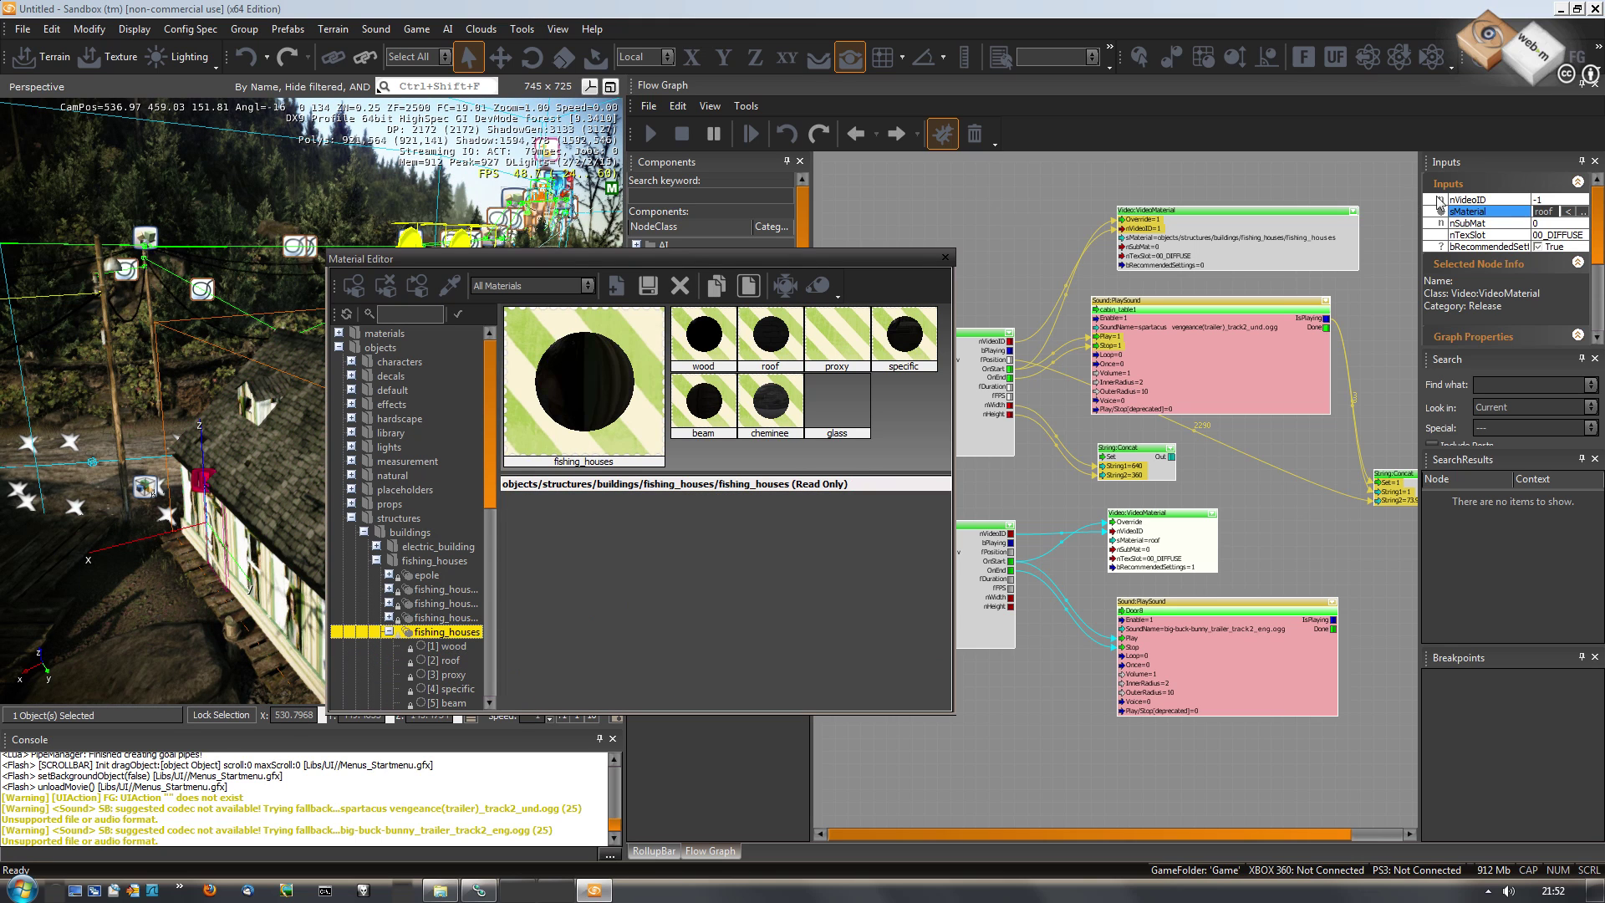
{"action": "left_click", "coordinate": [1569, 212]}
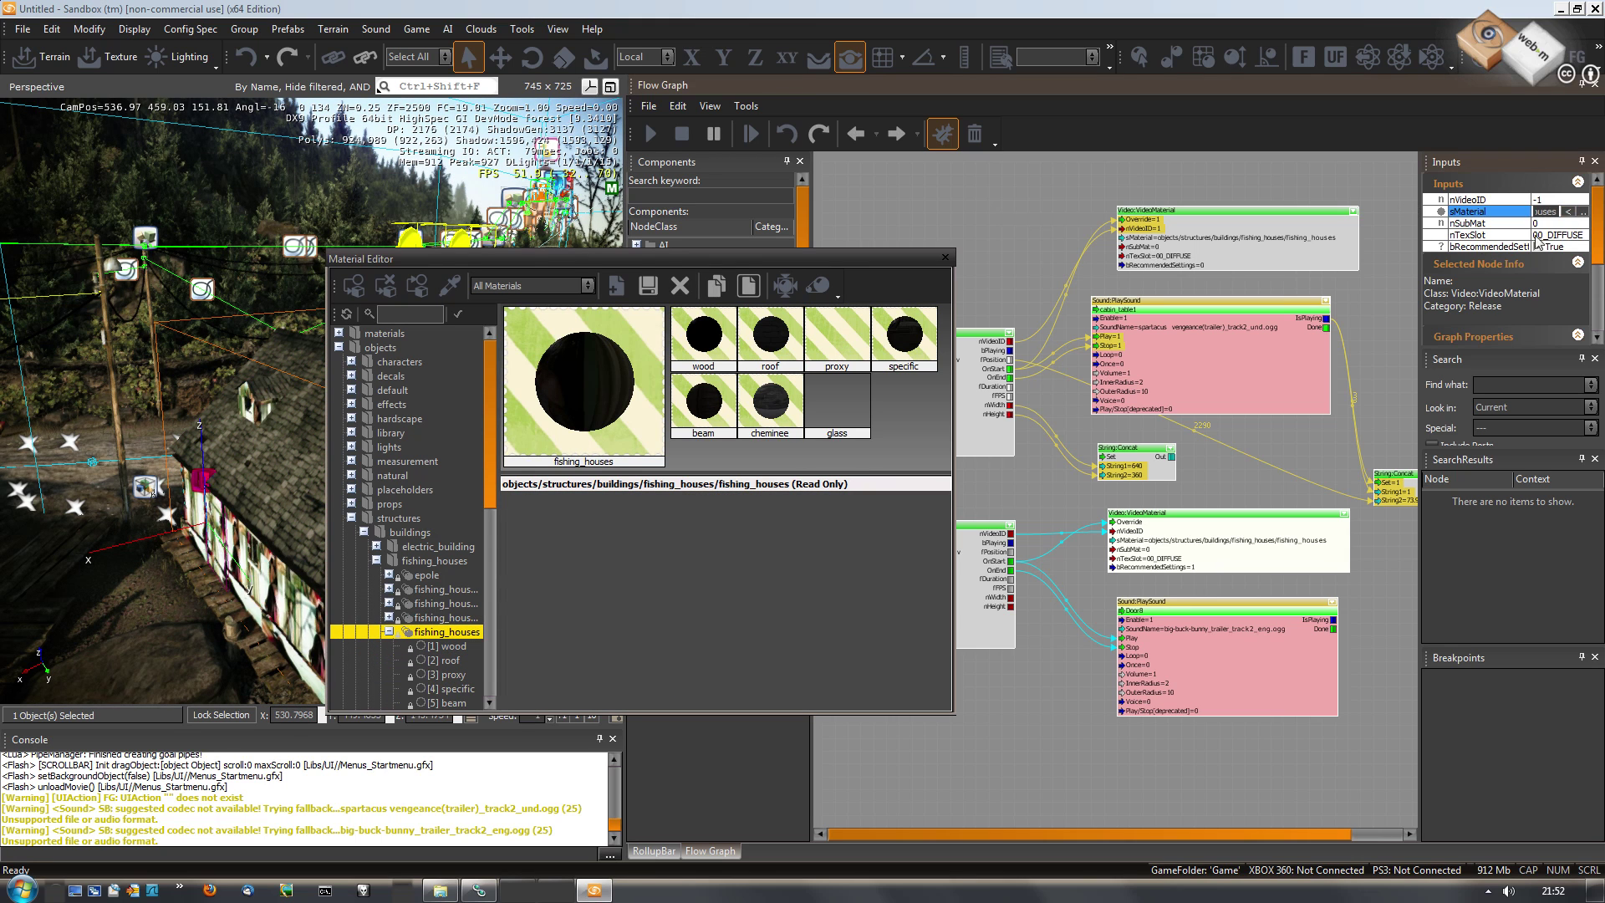
{"action": "left_click", "coordinate": [946, 260]}
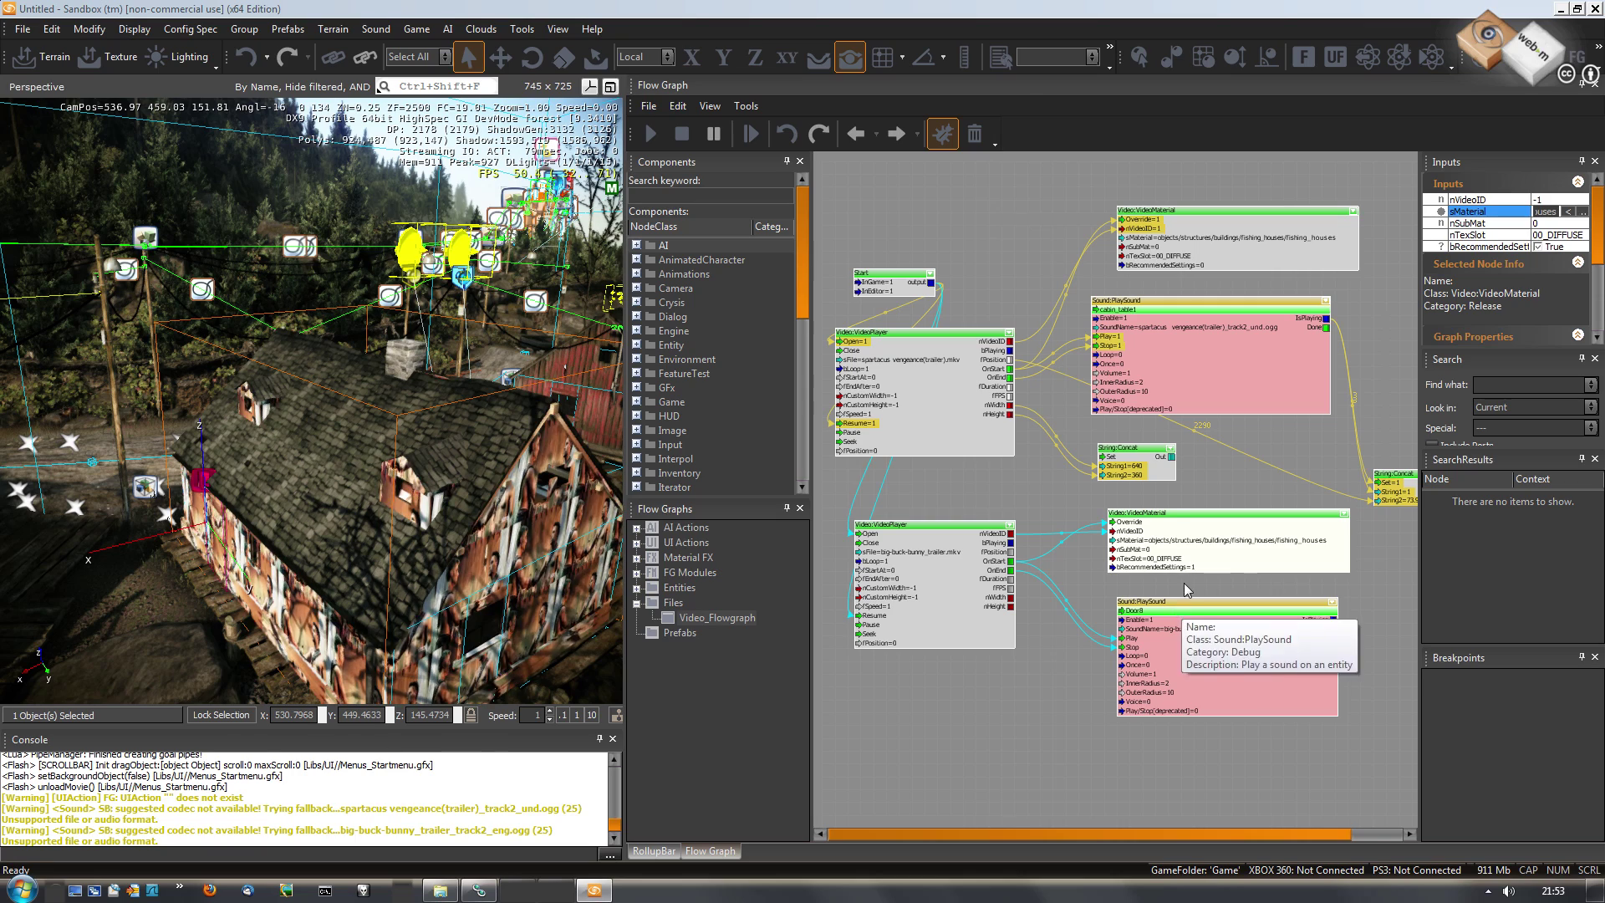
Set the new VideoMaterial's nSubMat to 1 and review its nTexSlot and bRecommendedSettings inputs.
{"action": "left_click", "coordinate": [1547, 224]}
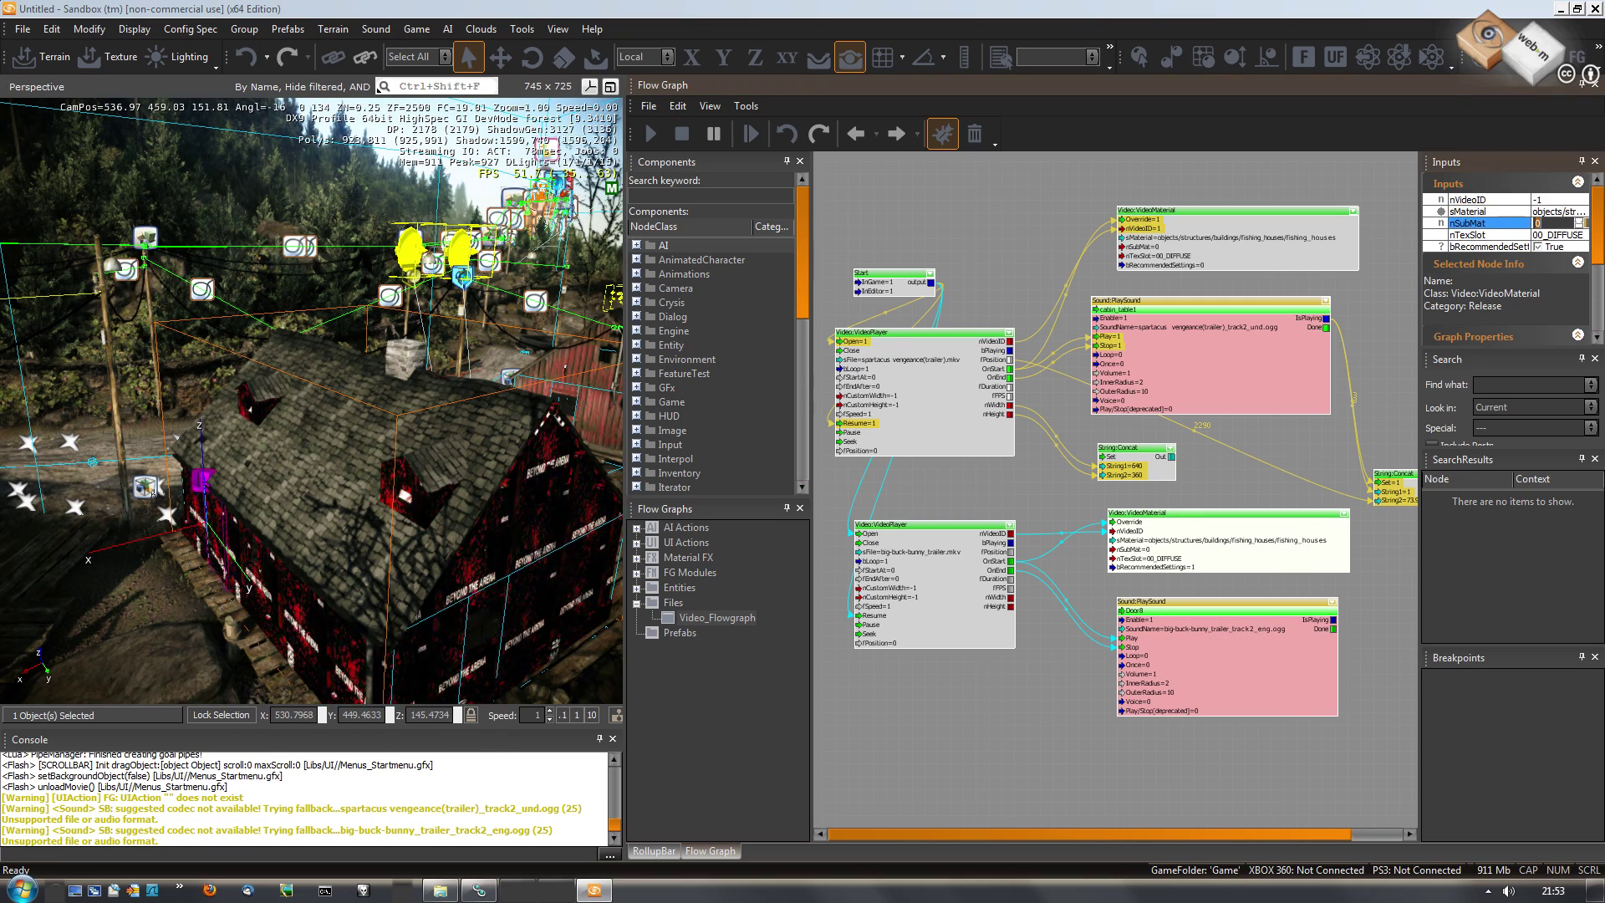
{"action": "left_click", "coordinate": [1555, 236]}
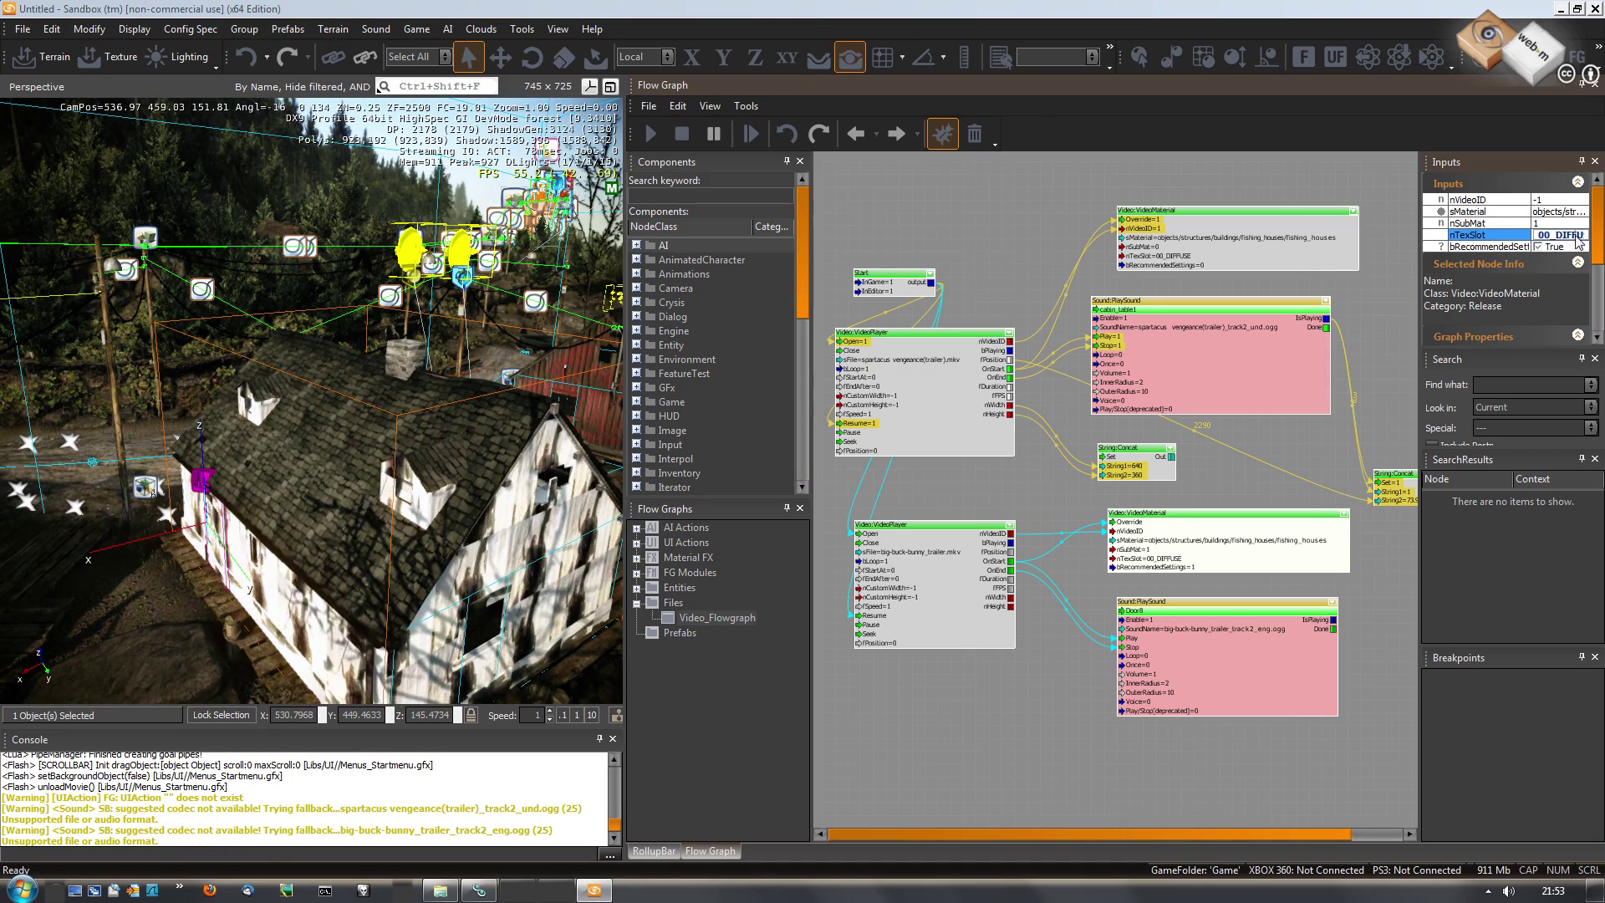
{"action": "left_click", "coordinate": [1582, 236]}
{"action": "left_click", "coordinate": [1503, 249]}
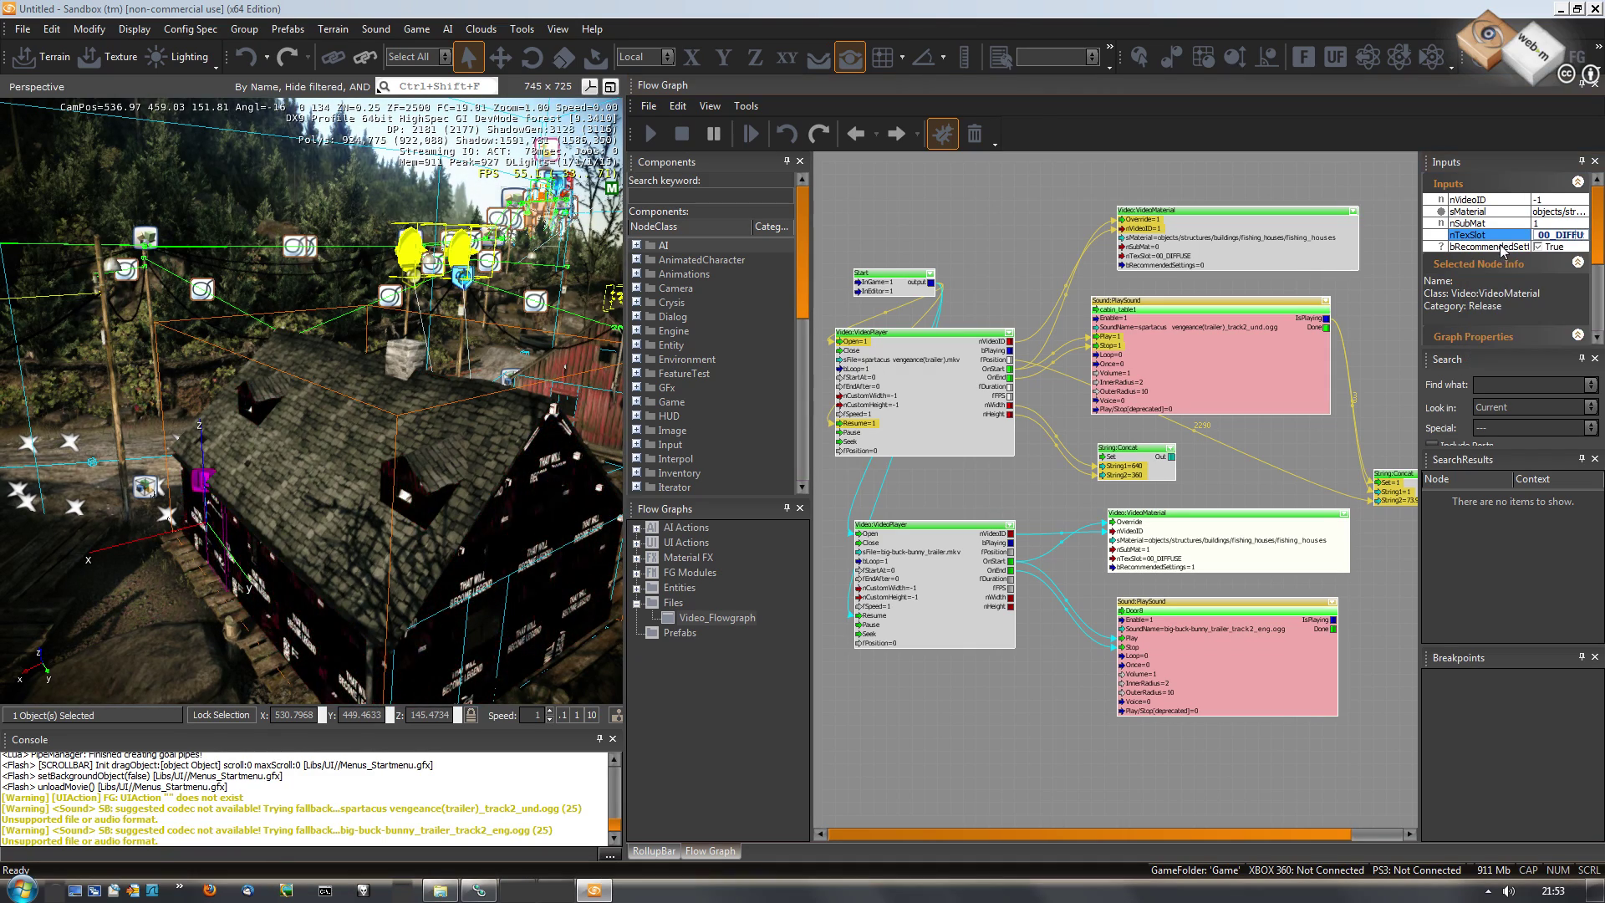
{"action": "left_click", "coordinate": [1542, 250]}
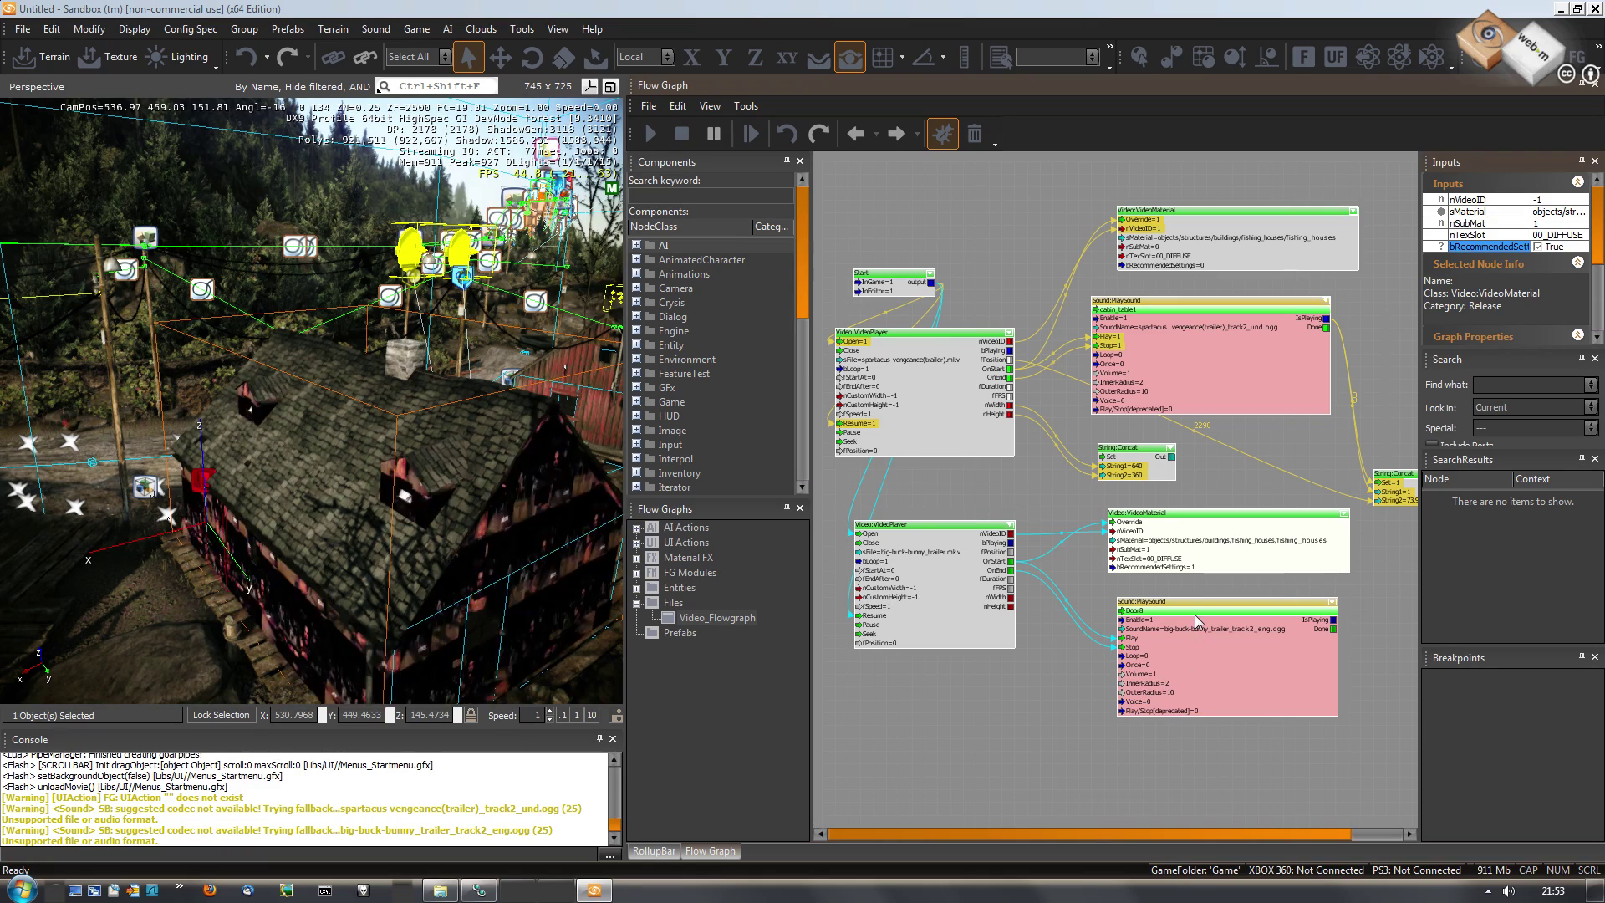
Select the second VideoPlayer node, then run the level in game mode and walk around the cabin to examine the videos on its roof and walls.
{"action": "left_click", "coordinate": [931, 547]}
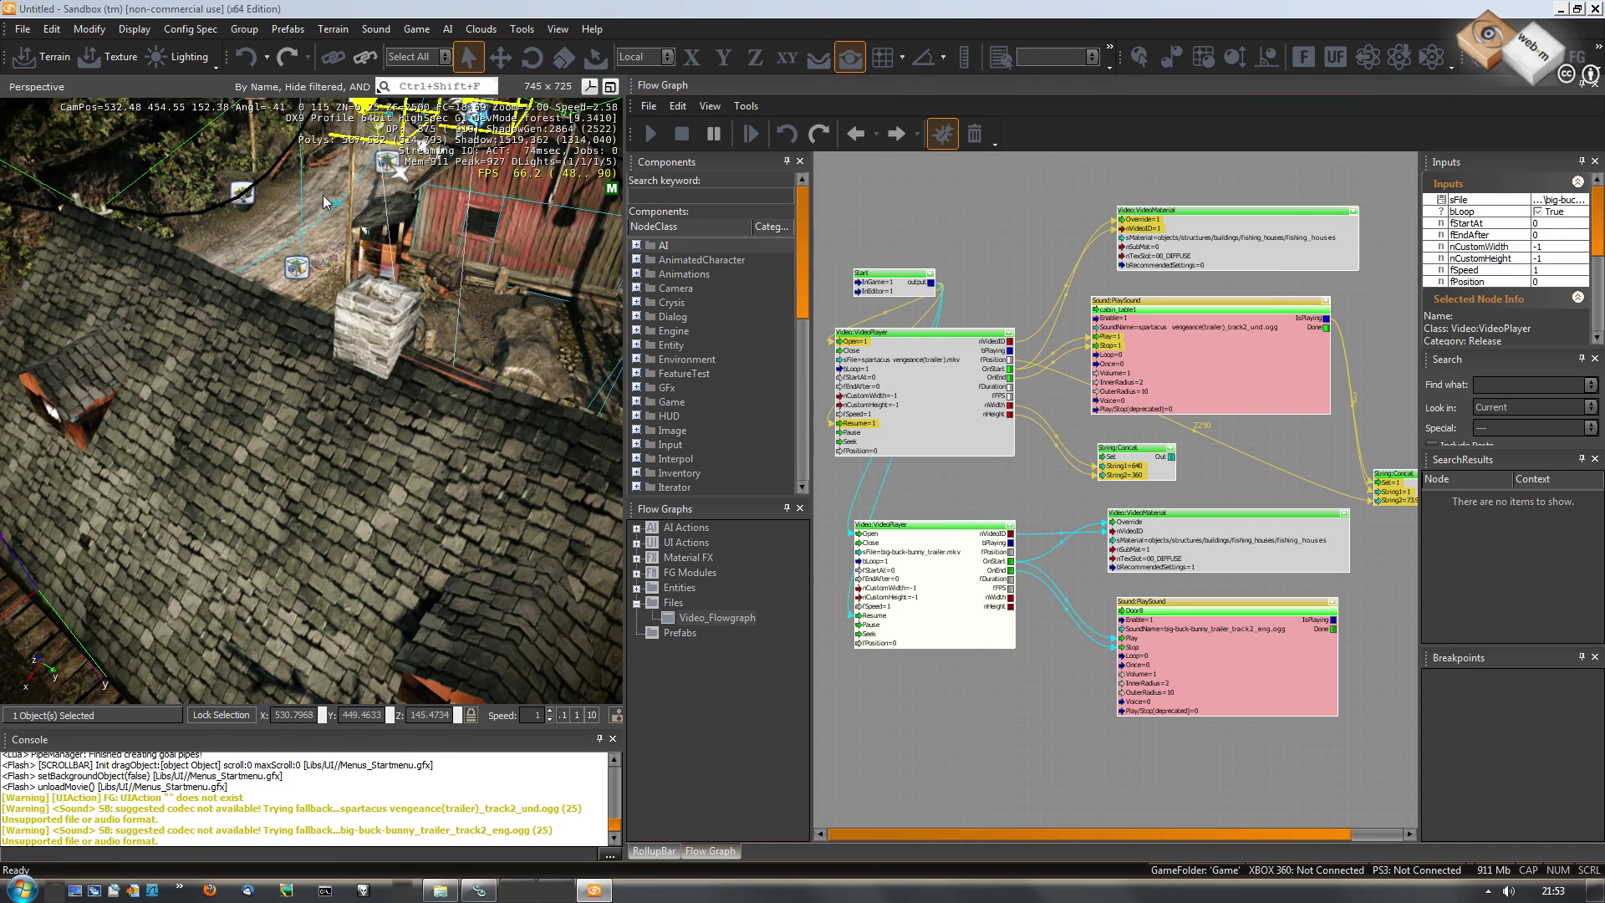
{"action": "left_click", "coordinate": [416, 29]}
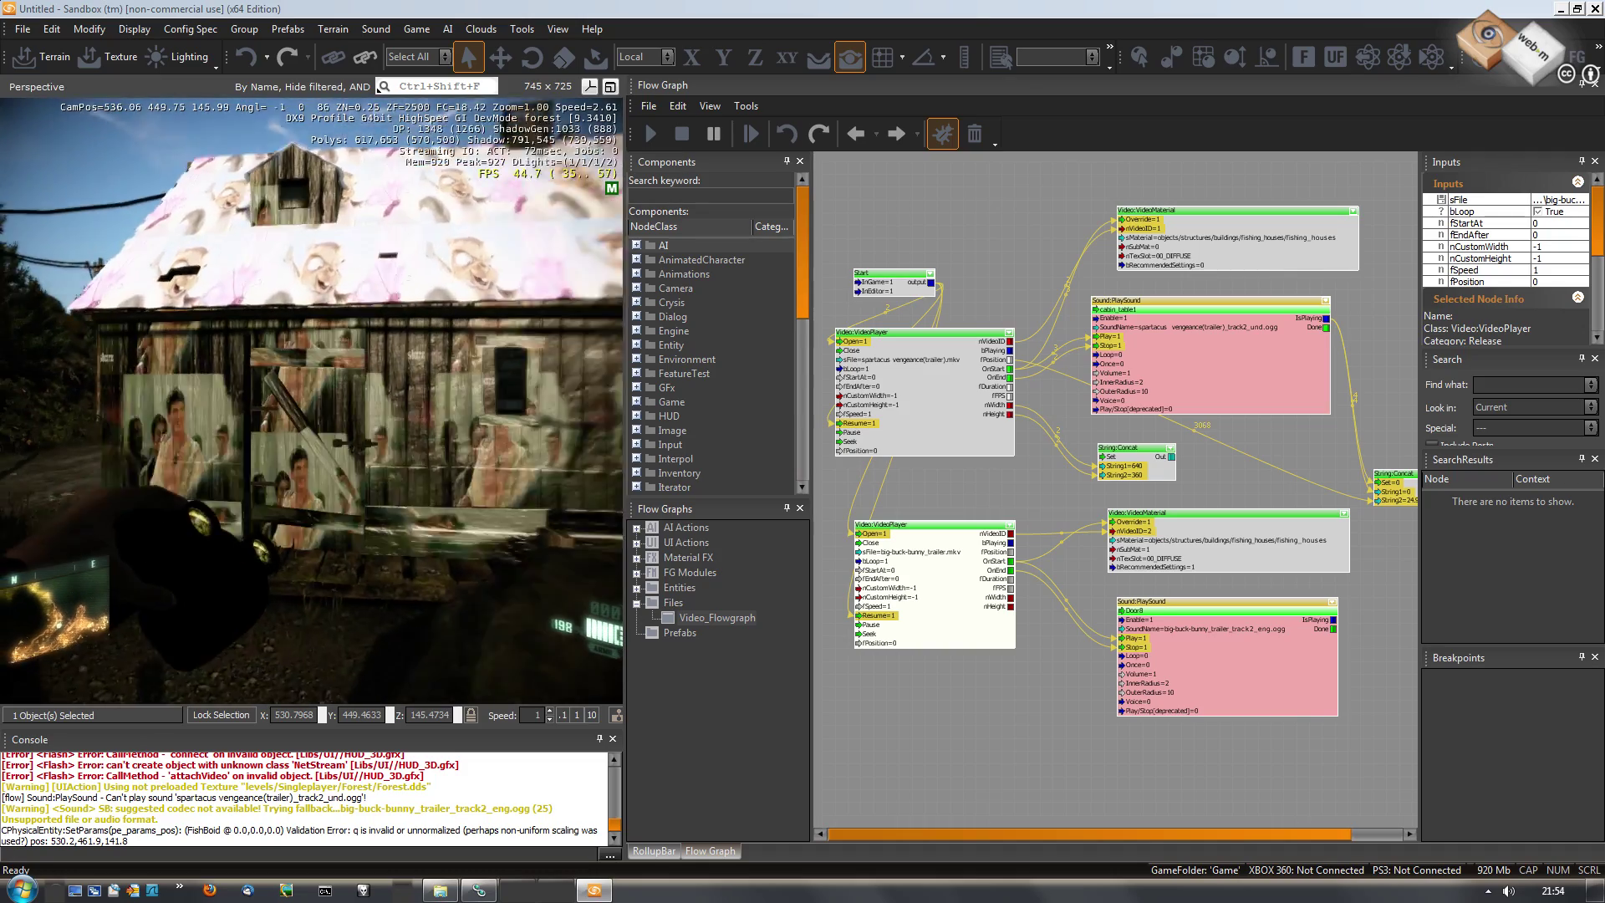
{"action": "key", "text": "w"}
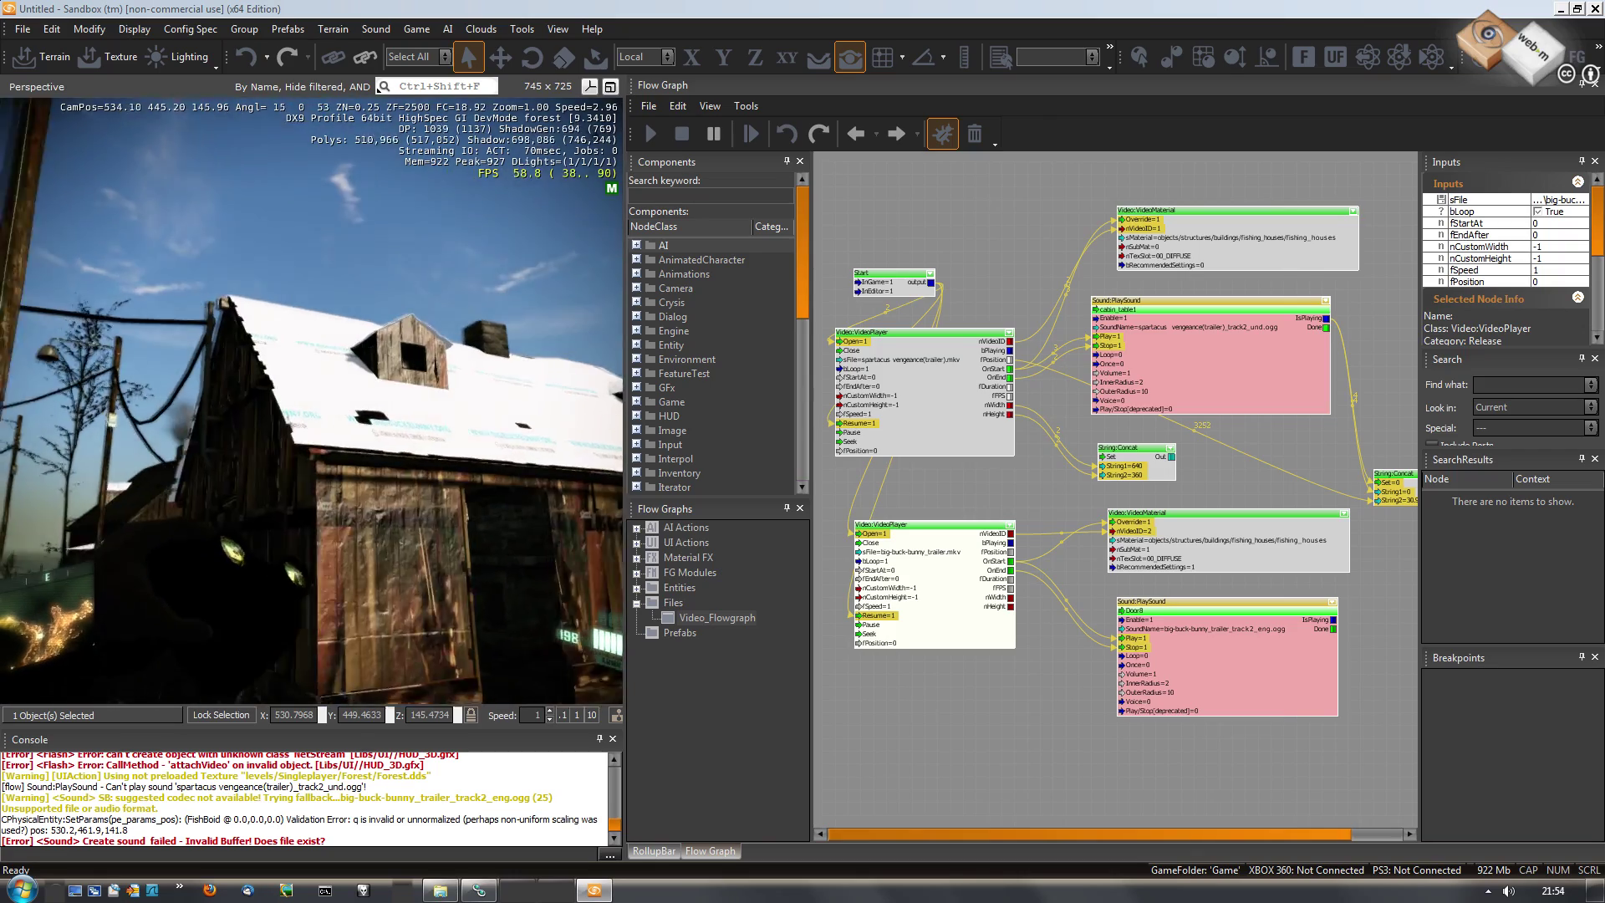
{"action": "key", "text": "w"}
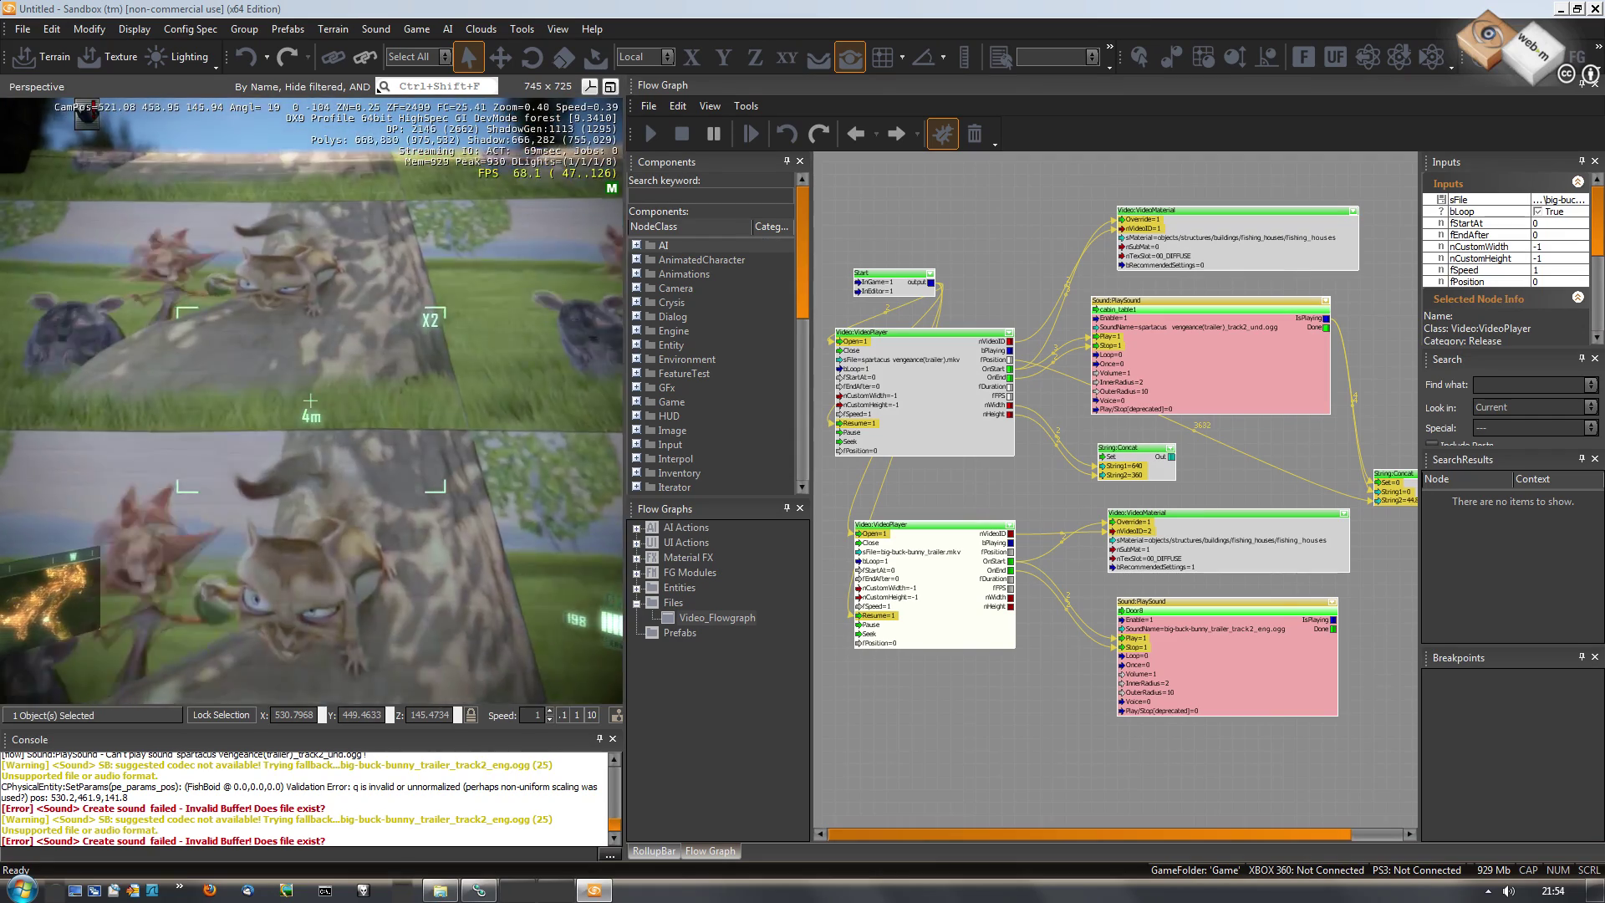
{"action": "key", "text": "w"}
{"action": "key", "text": "d"}
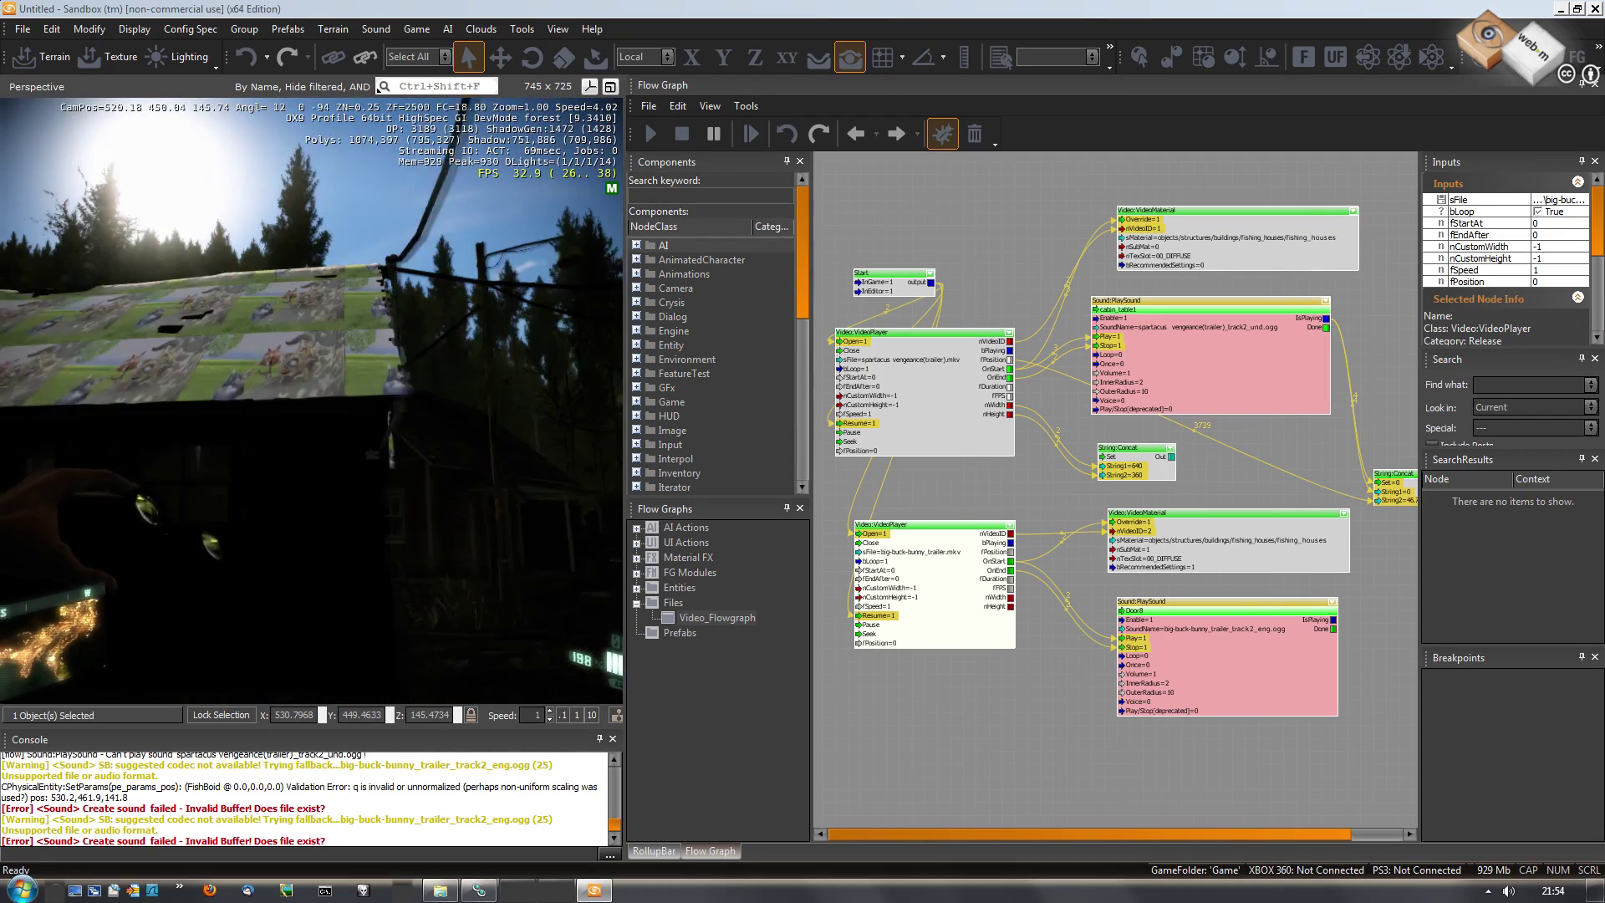
{"action": "key", "text": "d"}
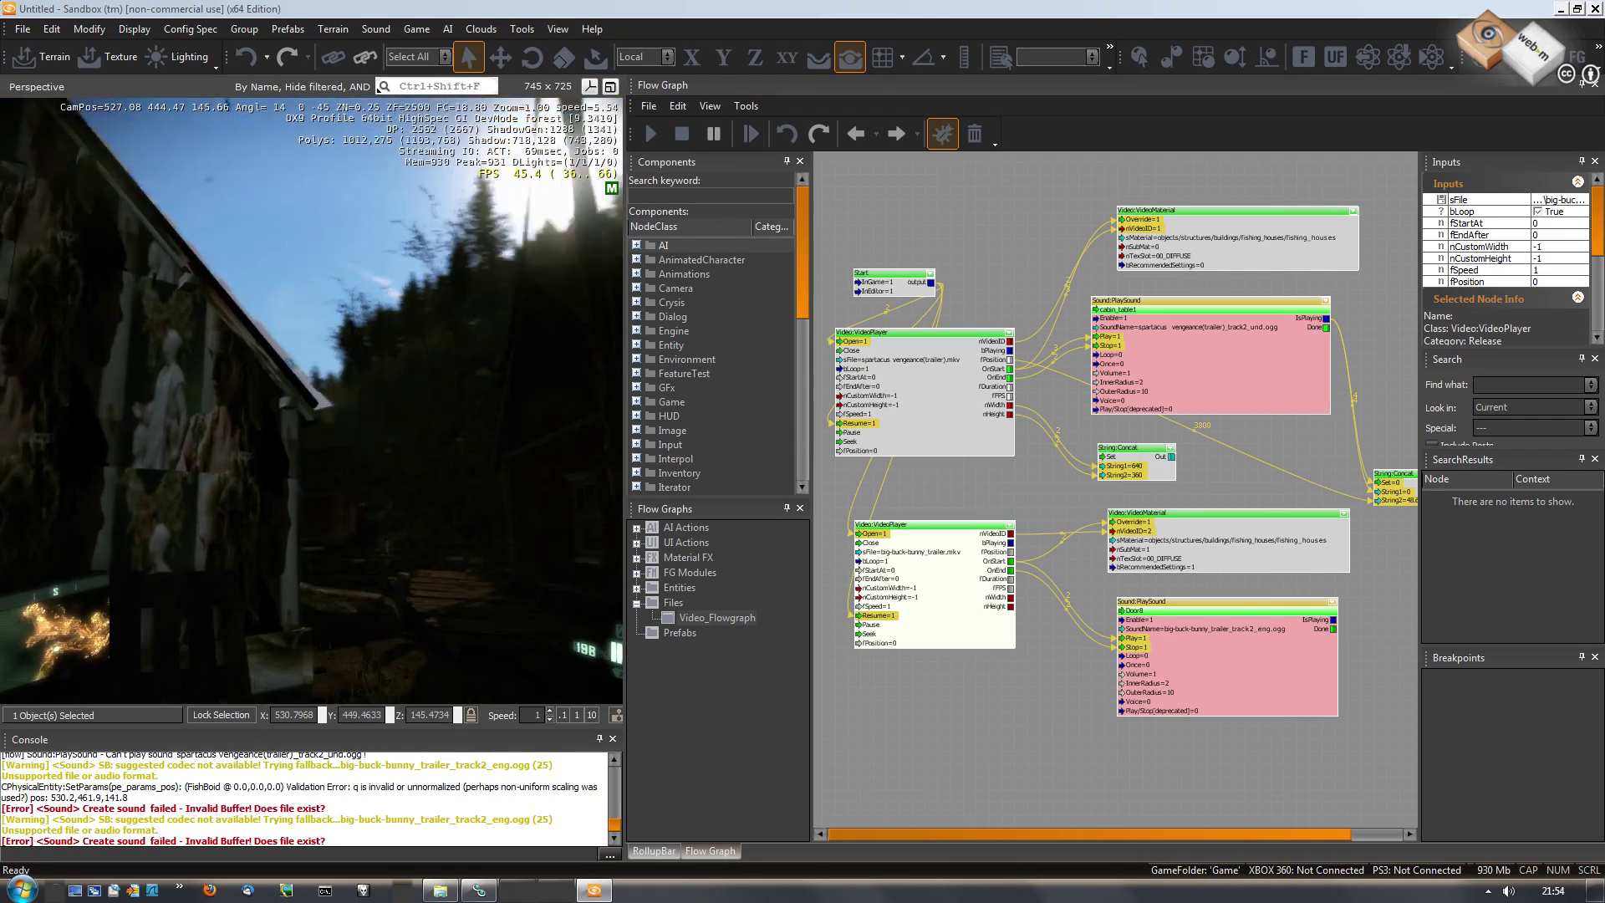
{"action": "key", "text": "d"}
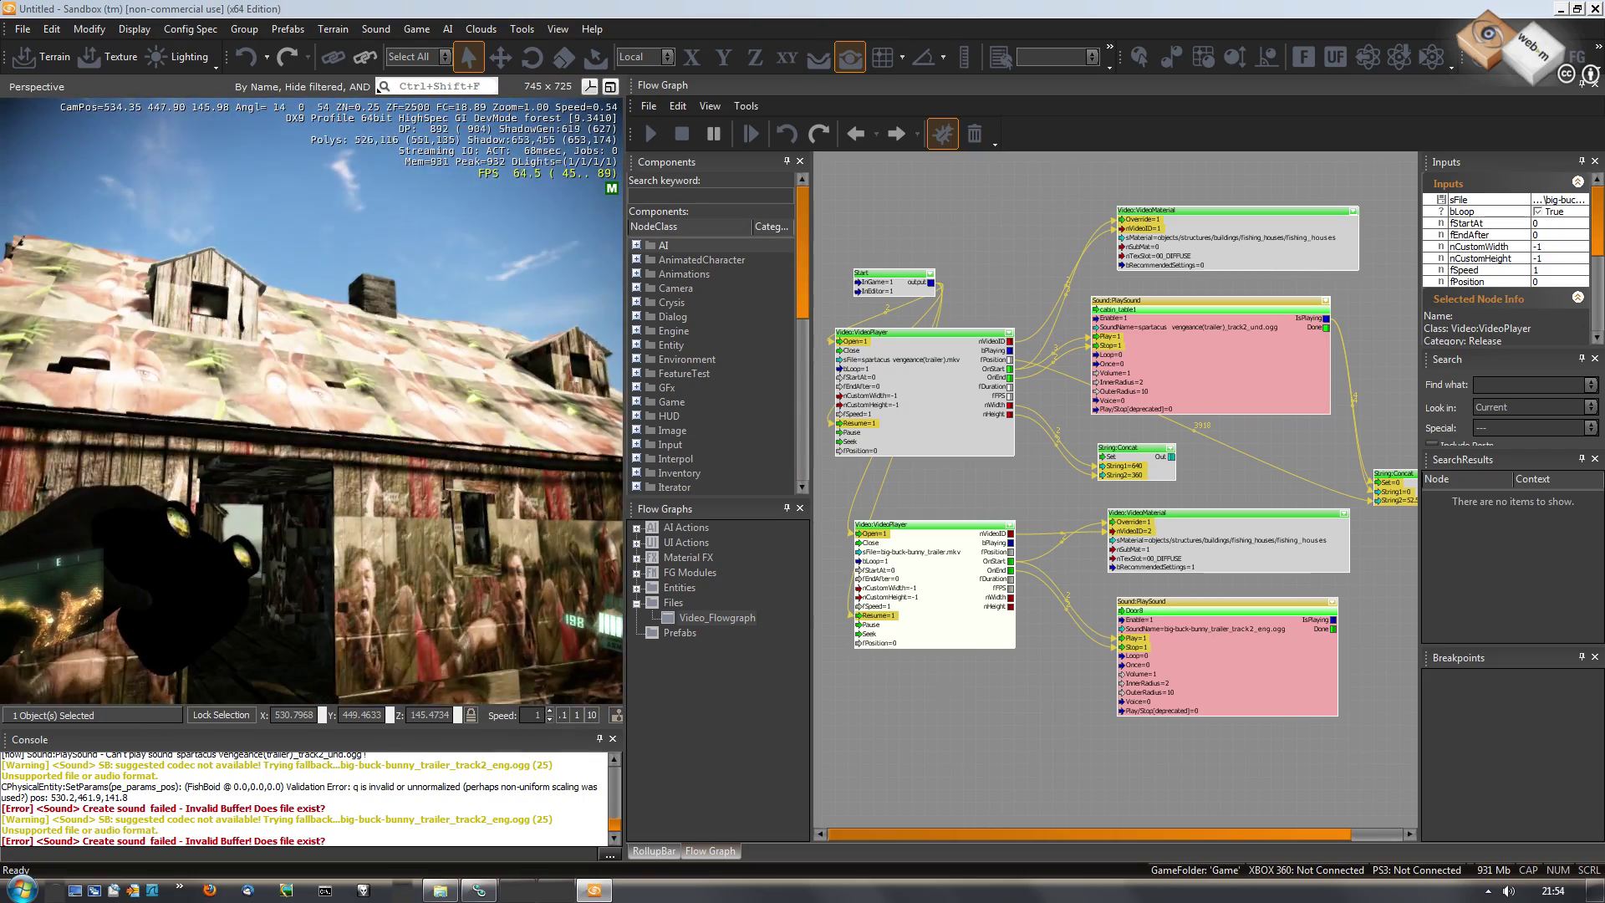
{"action": "key", "text": "d"}
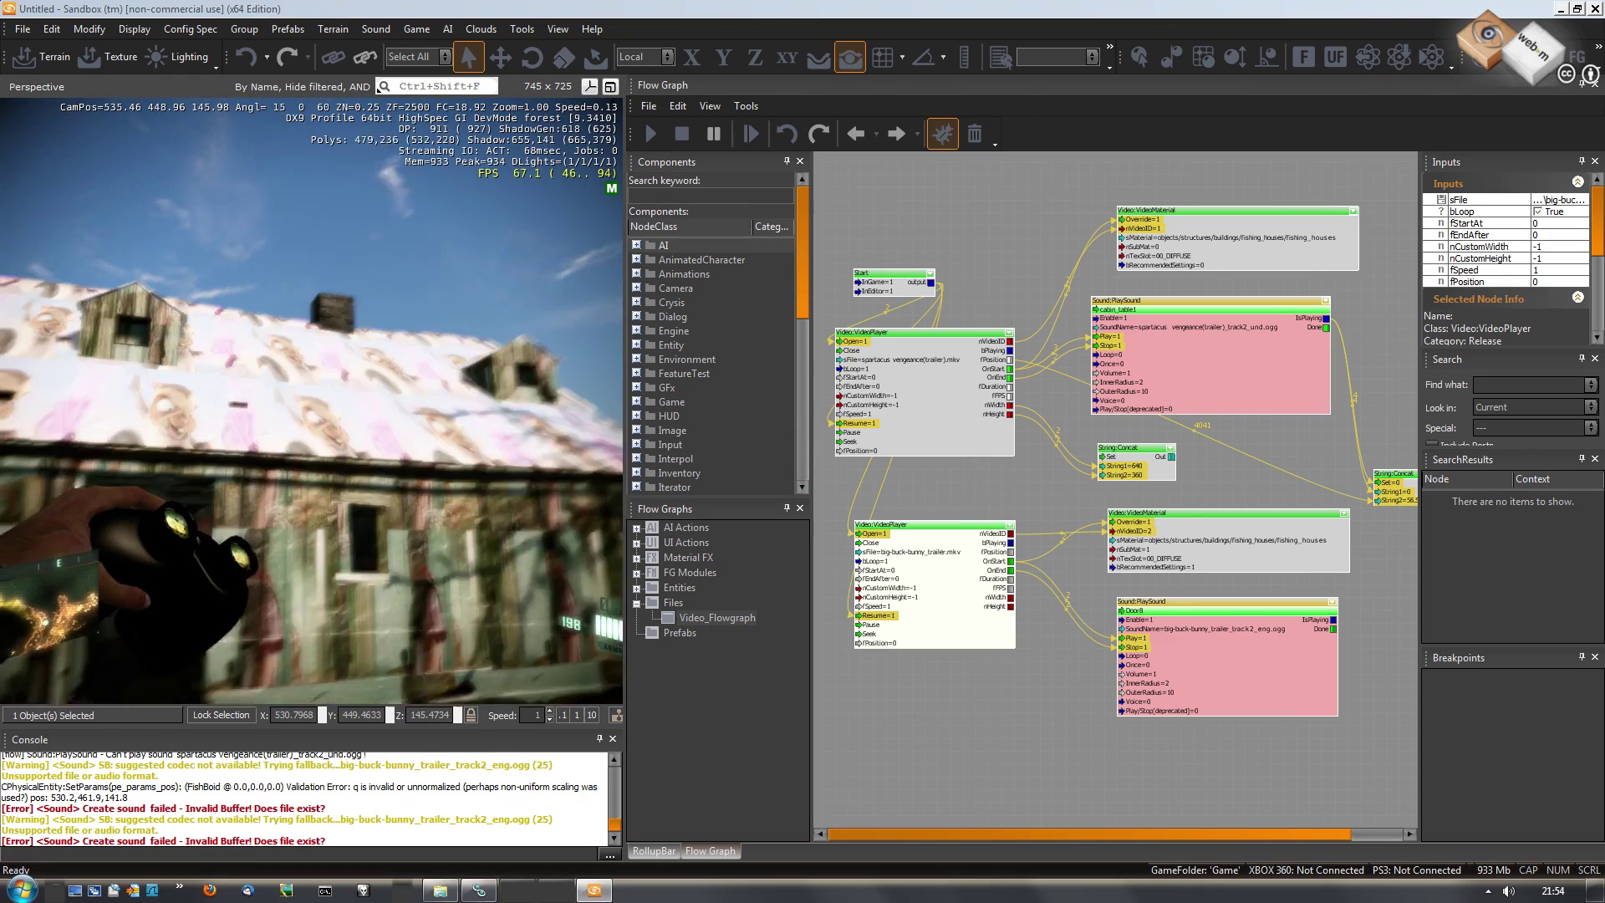
{"action": "key", "text": "Escape"}
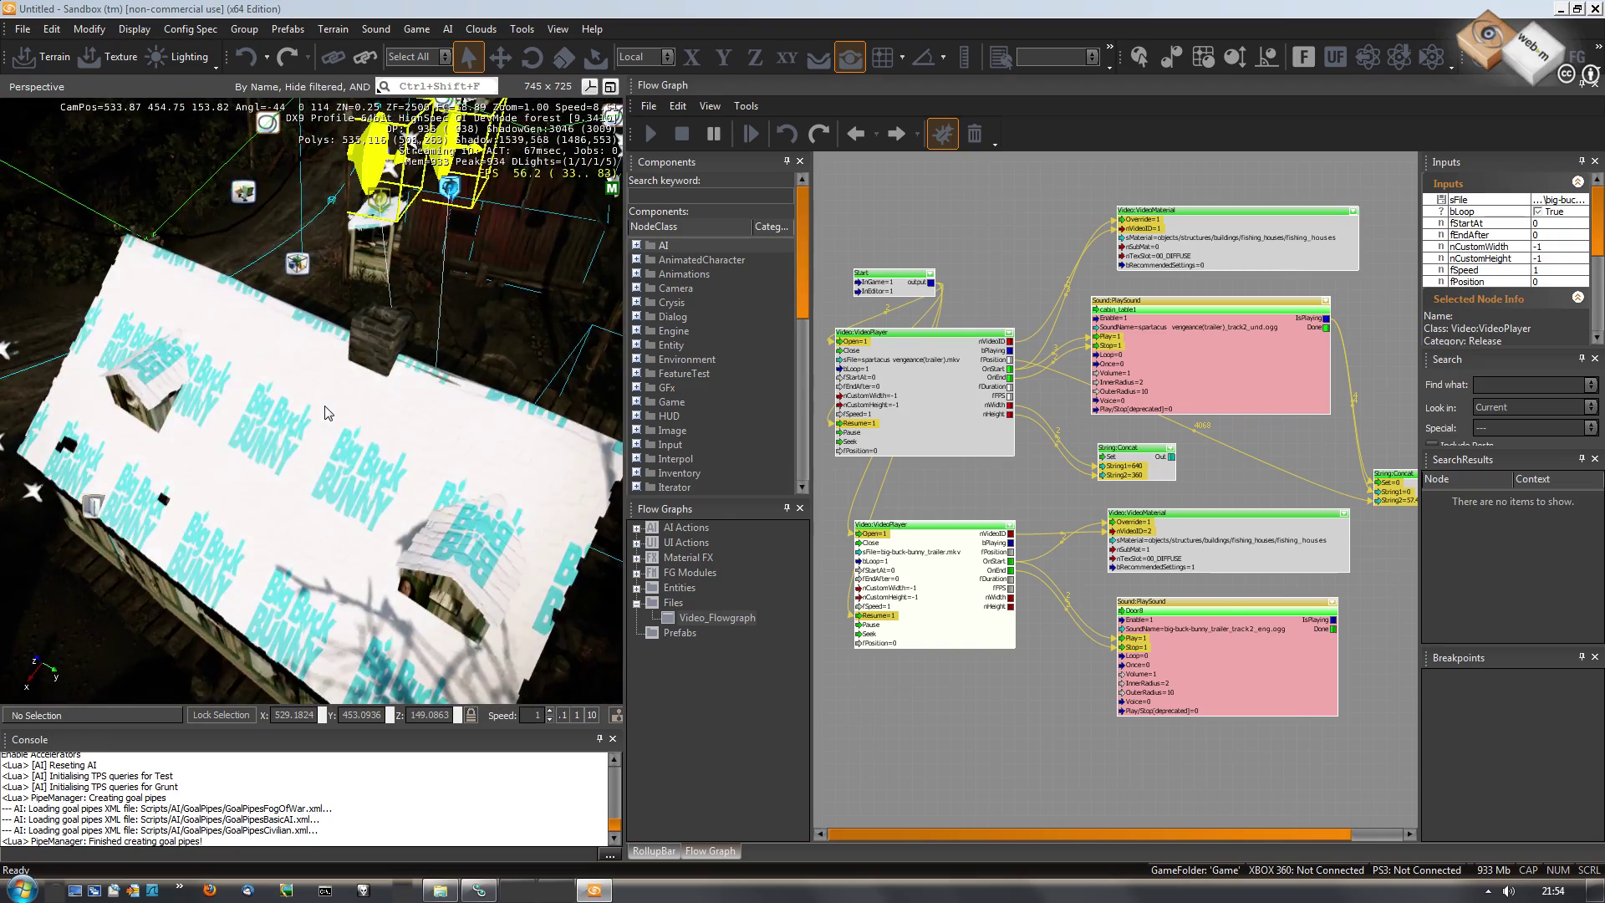
Set the second VideoPlayer's sFile to Elephants_Dream-720p-Stereo.webm.
{"action": "right_click_drag", "start_coordinate": [326, 407], "coordinate": [325, 407]}
{"action": "key", "text": "w"}
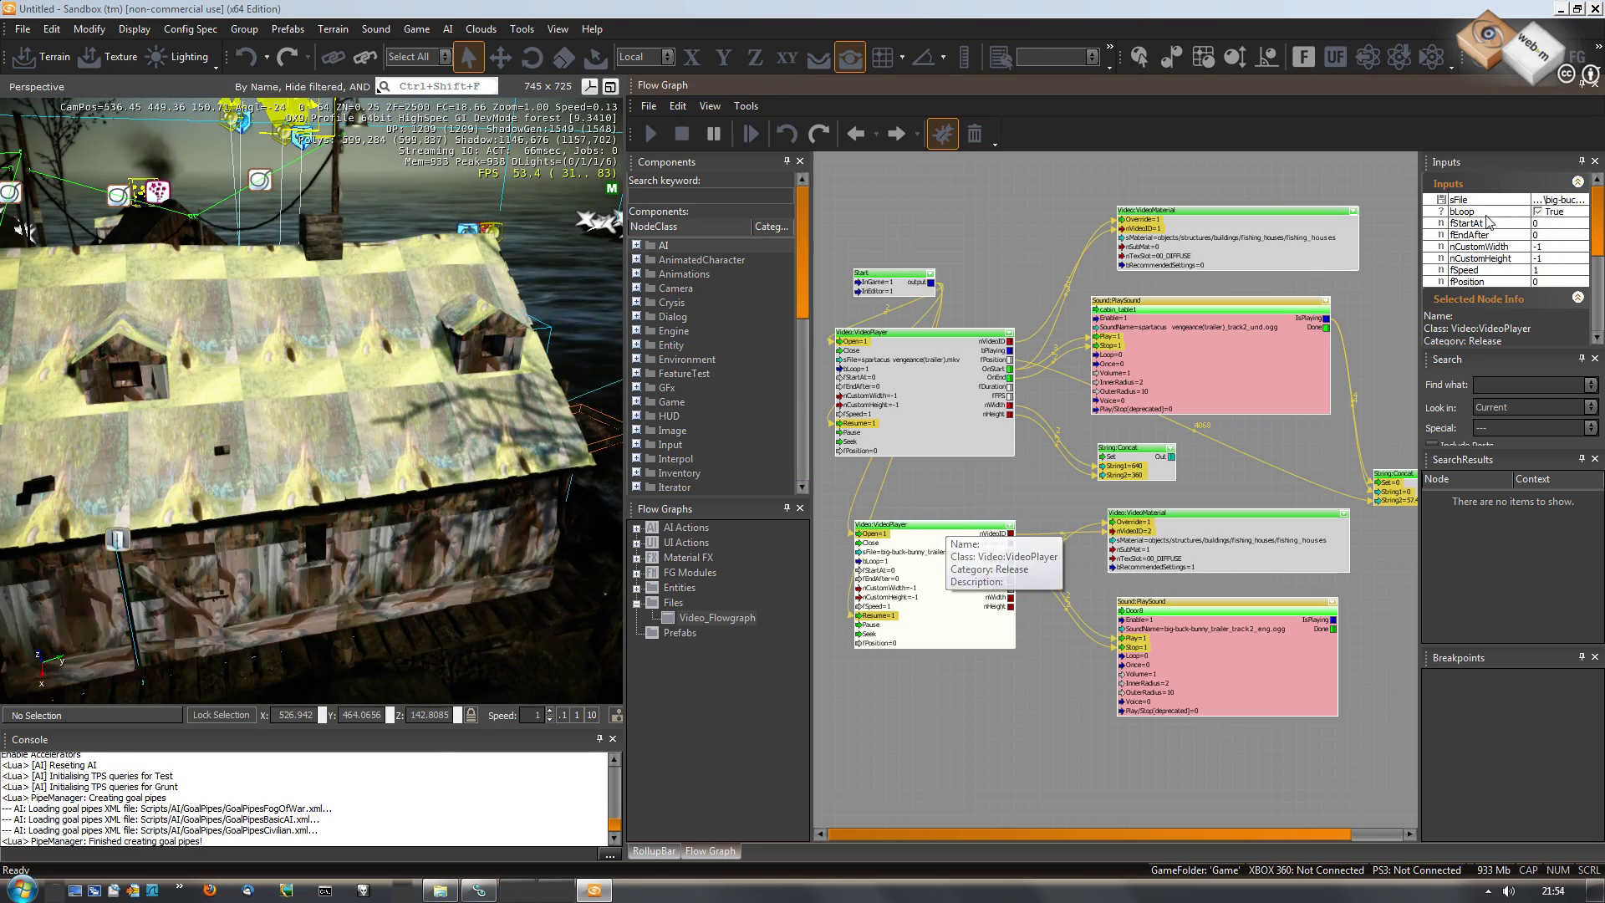
{"action": "left_click", "coordinate": [1555, 200]}
{"action": "left_click", "coordinate": [1582, 200]}
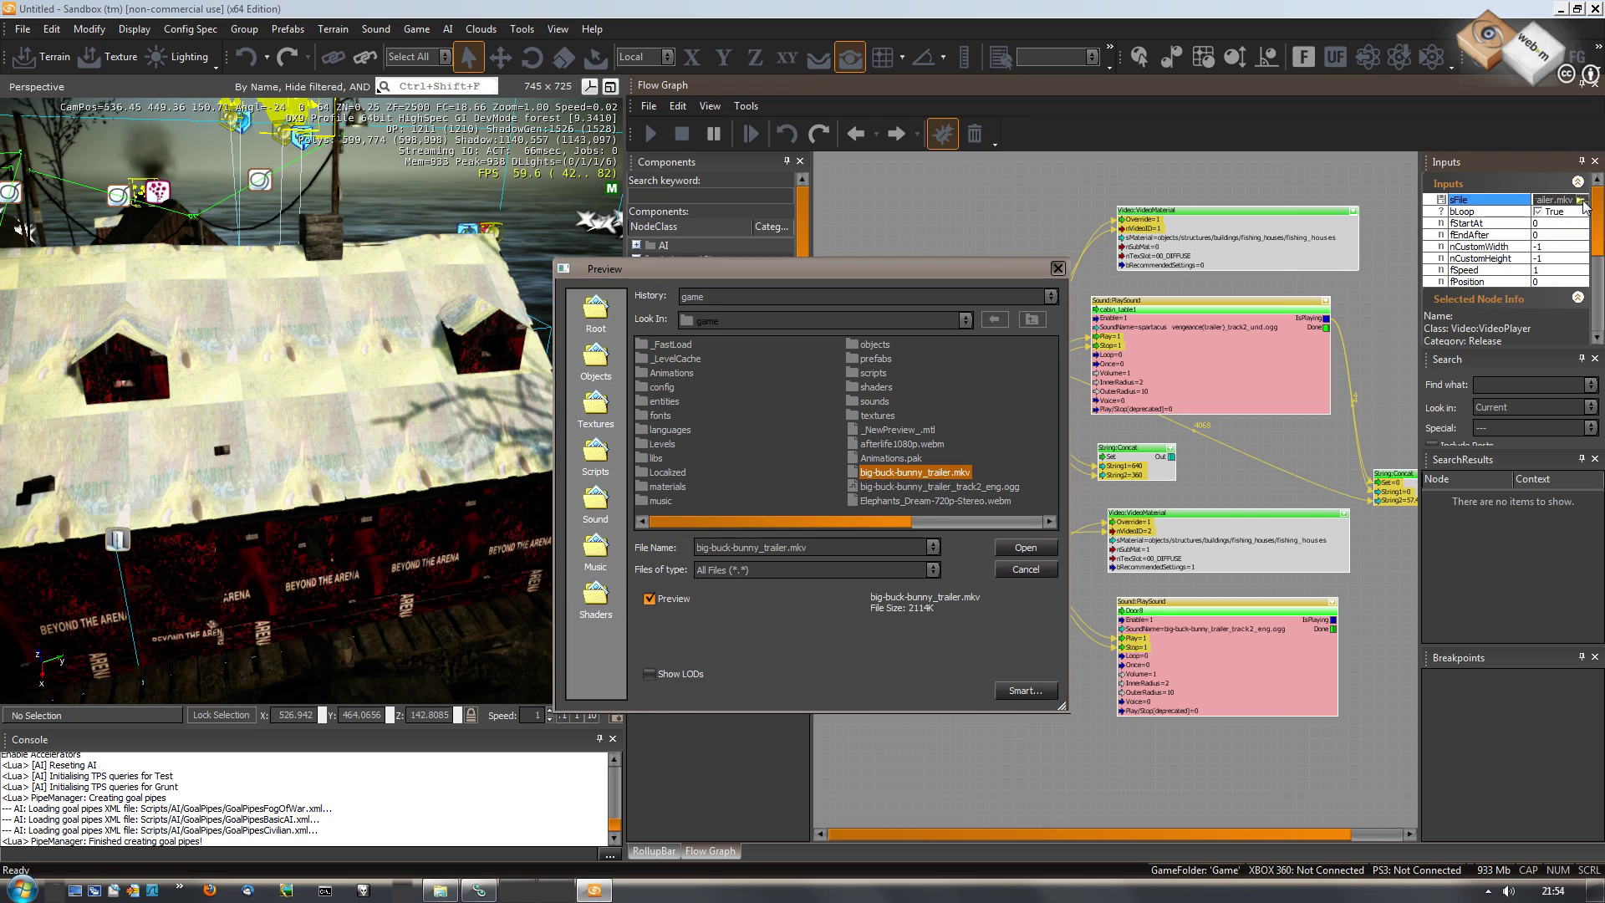
{"action": "double_click", "coordinate": [914, 503]}
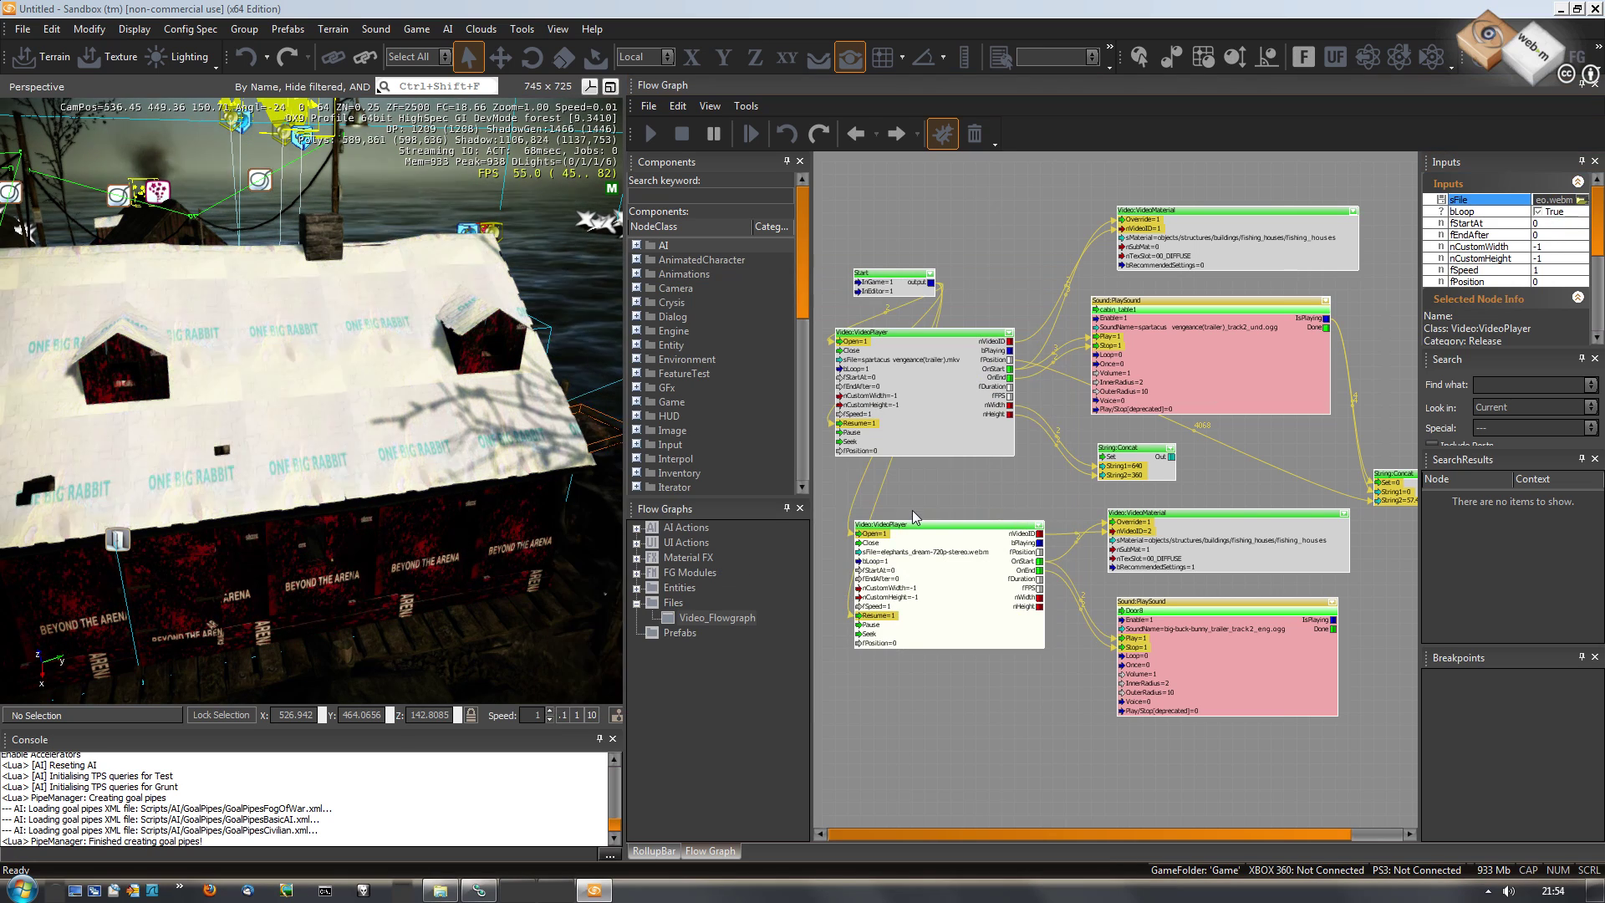
Run the level in game mode again and examine the newly assigned video on the cabin roof.
{"action": "left_click", "coordinate": [414, 31]}
{"action": "left_click", "coordinate": [412, 47]}
{"action": "key", "text": "w"}
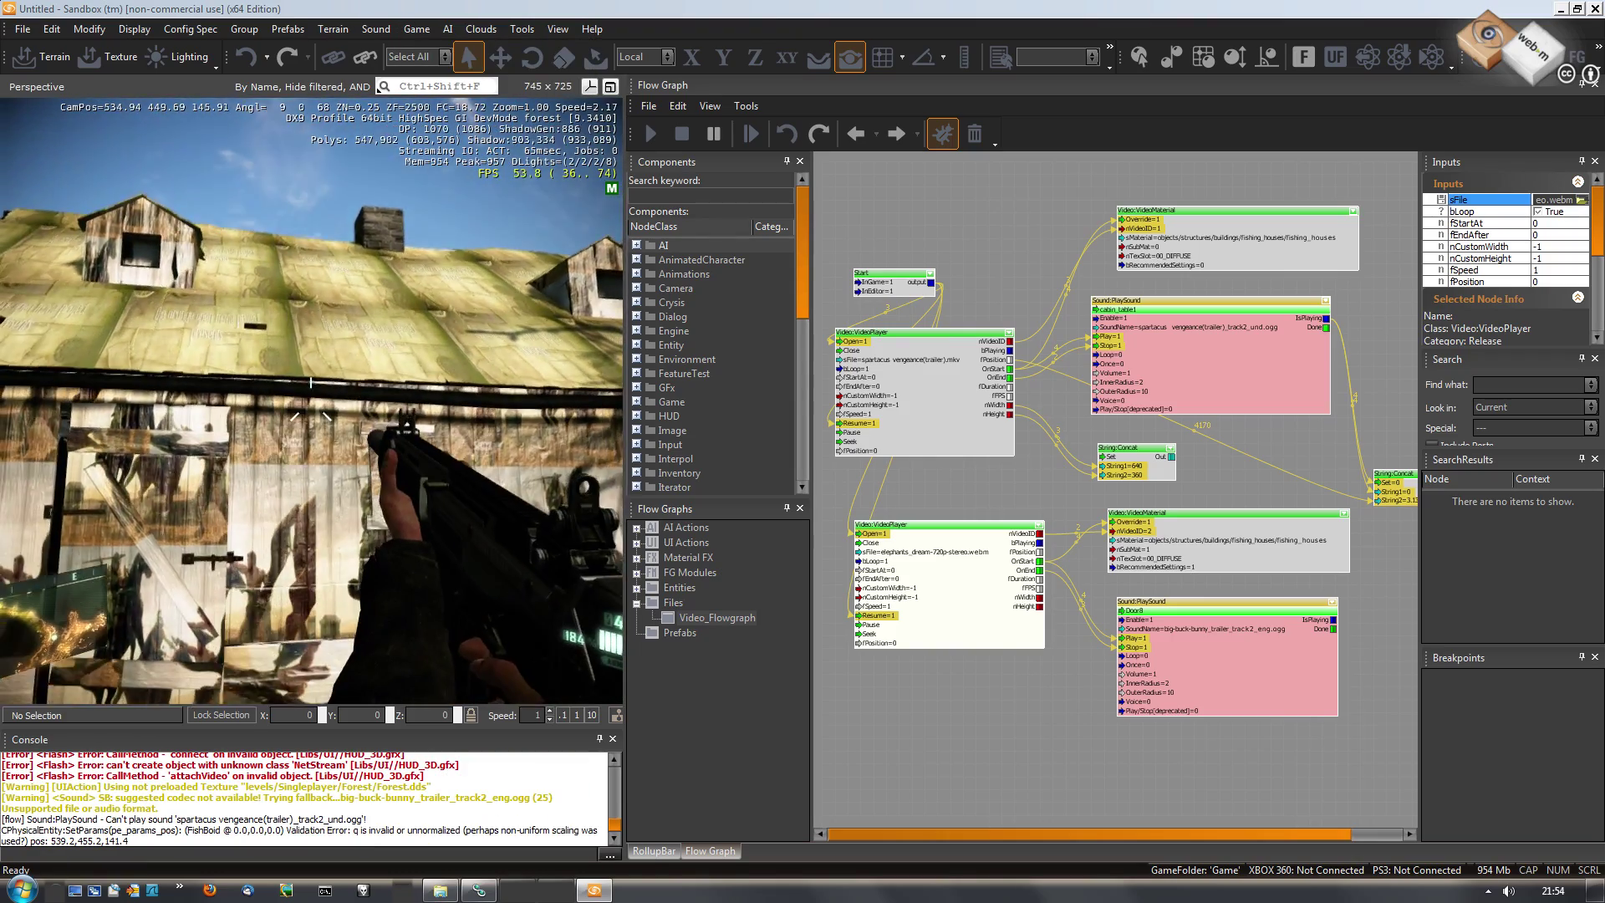
{"action": "key", "text": "s"}
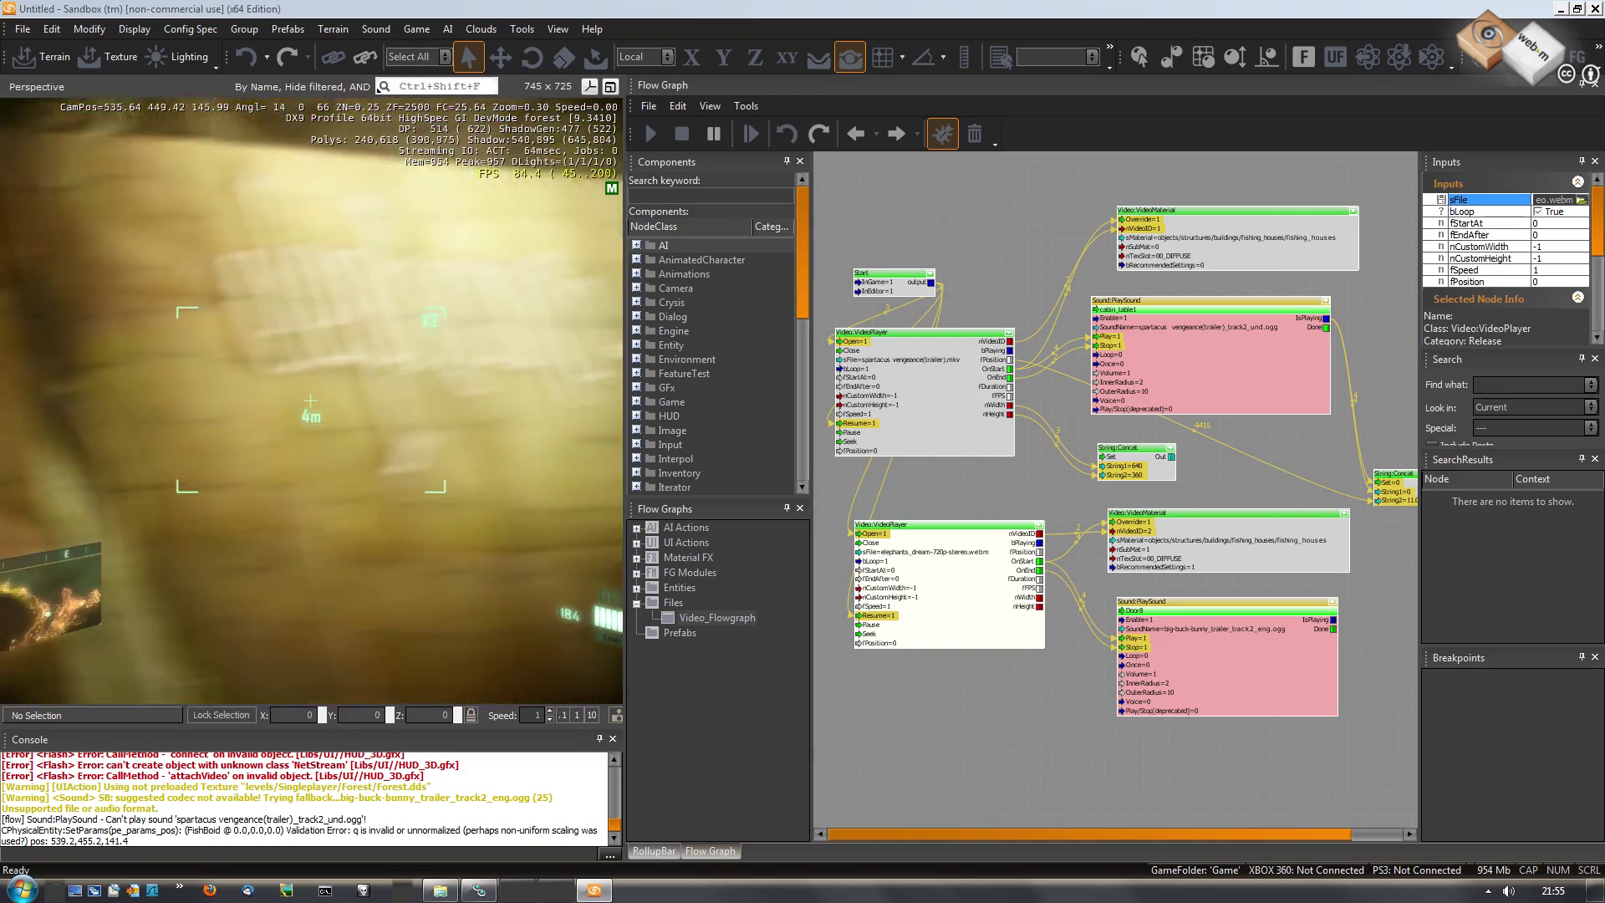
Zoom back out from the cabin roof, view the whole cabin, and leave game mode.
{"action": "scroll", "coordinate": [310, 401], "scroll_direction": "down", "scroll_amount": 1}
{"action": "scroll", "coordinate": [311, 401], "scroll_direction": "down", "scroll_amount": 1}
{"action": "scroll", "coordinate": [311, 402], "scroll_direction": "down", "scroll_amount": 1}
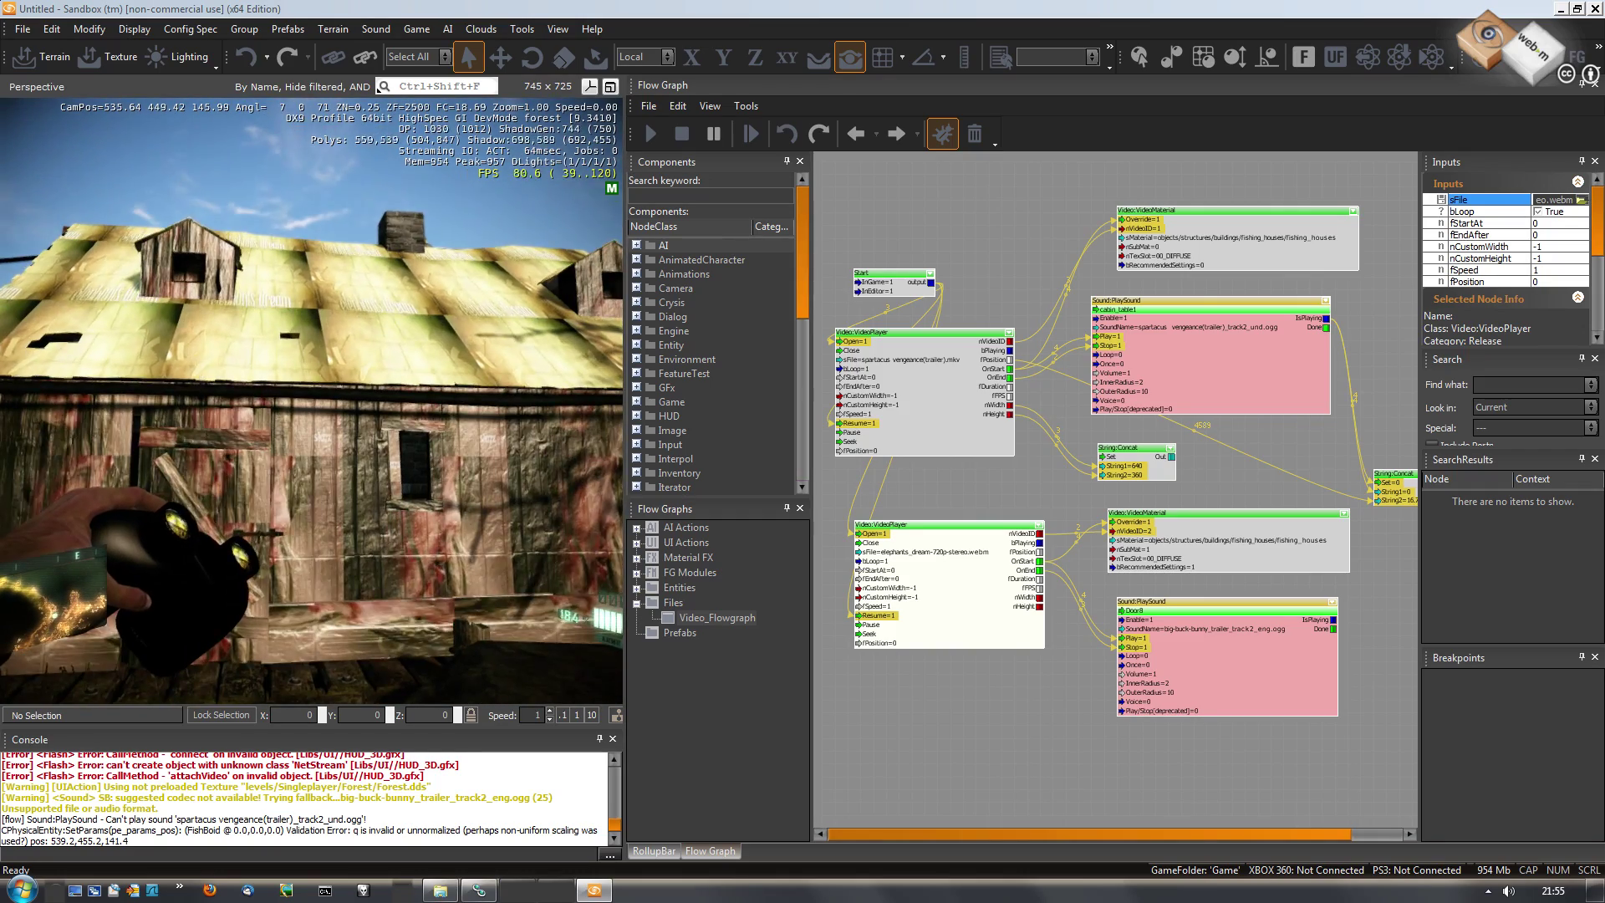
{"action": "key", "text": "Escape"}
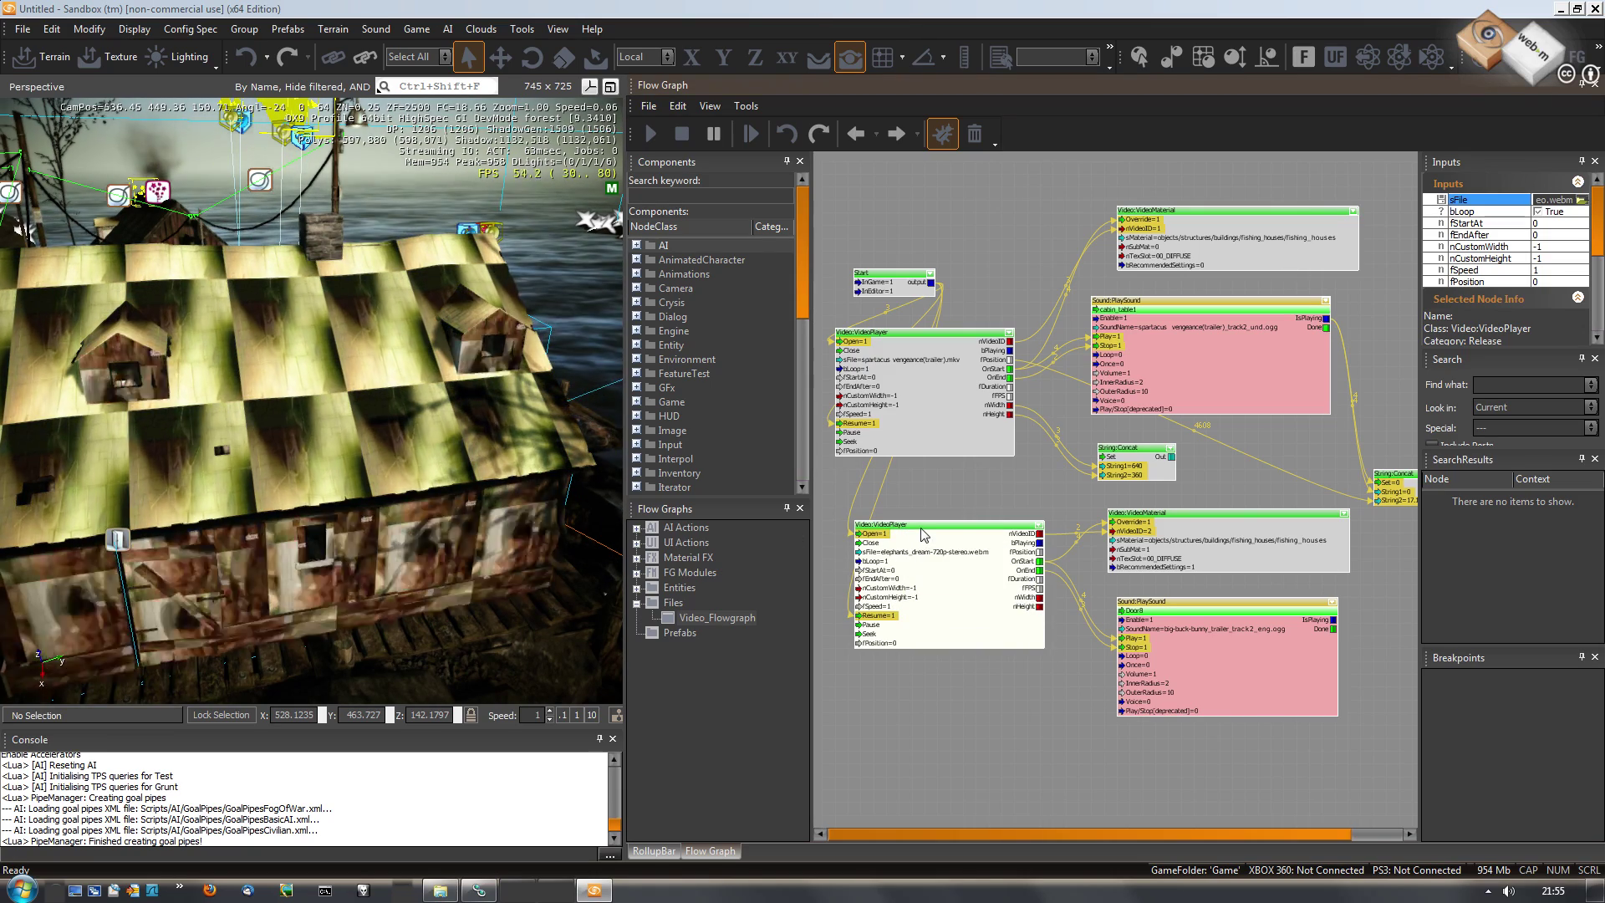
Set the second VideoPlayer's fStartAt to 30 and its fEndAfter to 35.
{"action": "left_click", "coordinate": [1568, 248]}
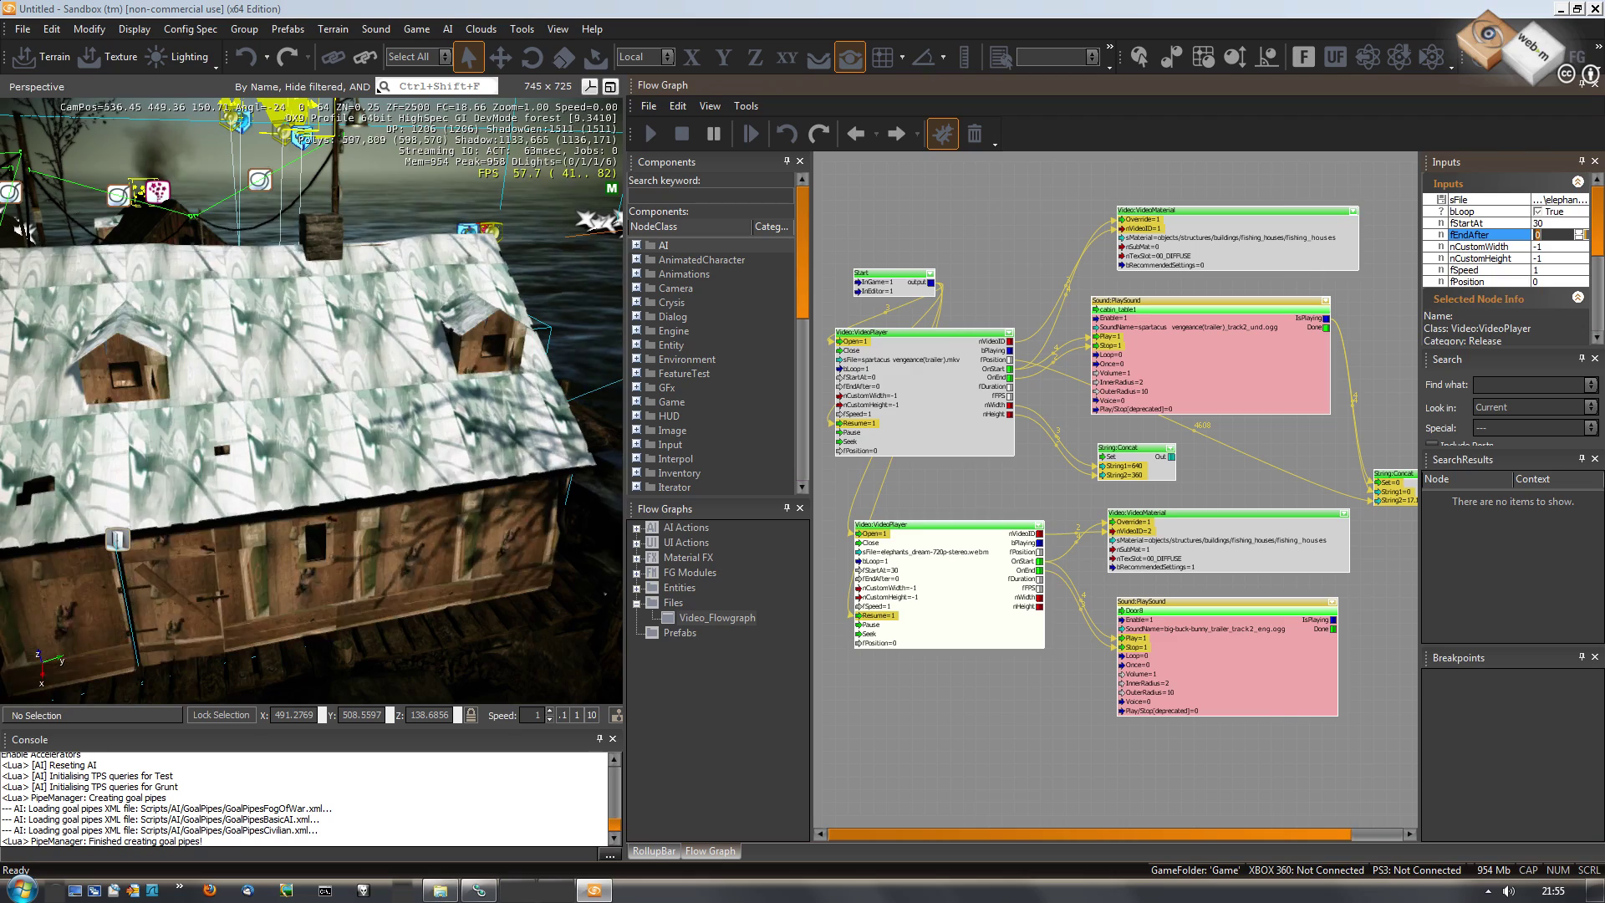
{"action": "type", "text": "35"}
{"action": "key", "text": "Return"}
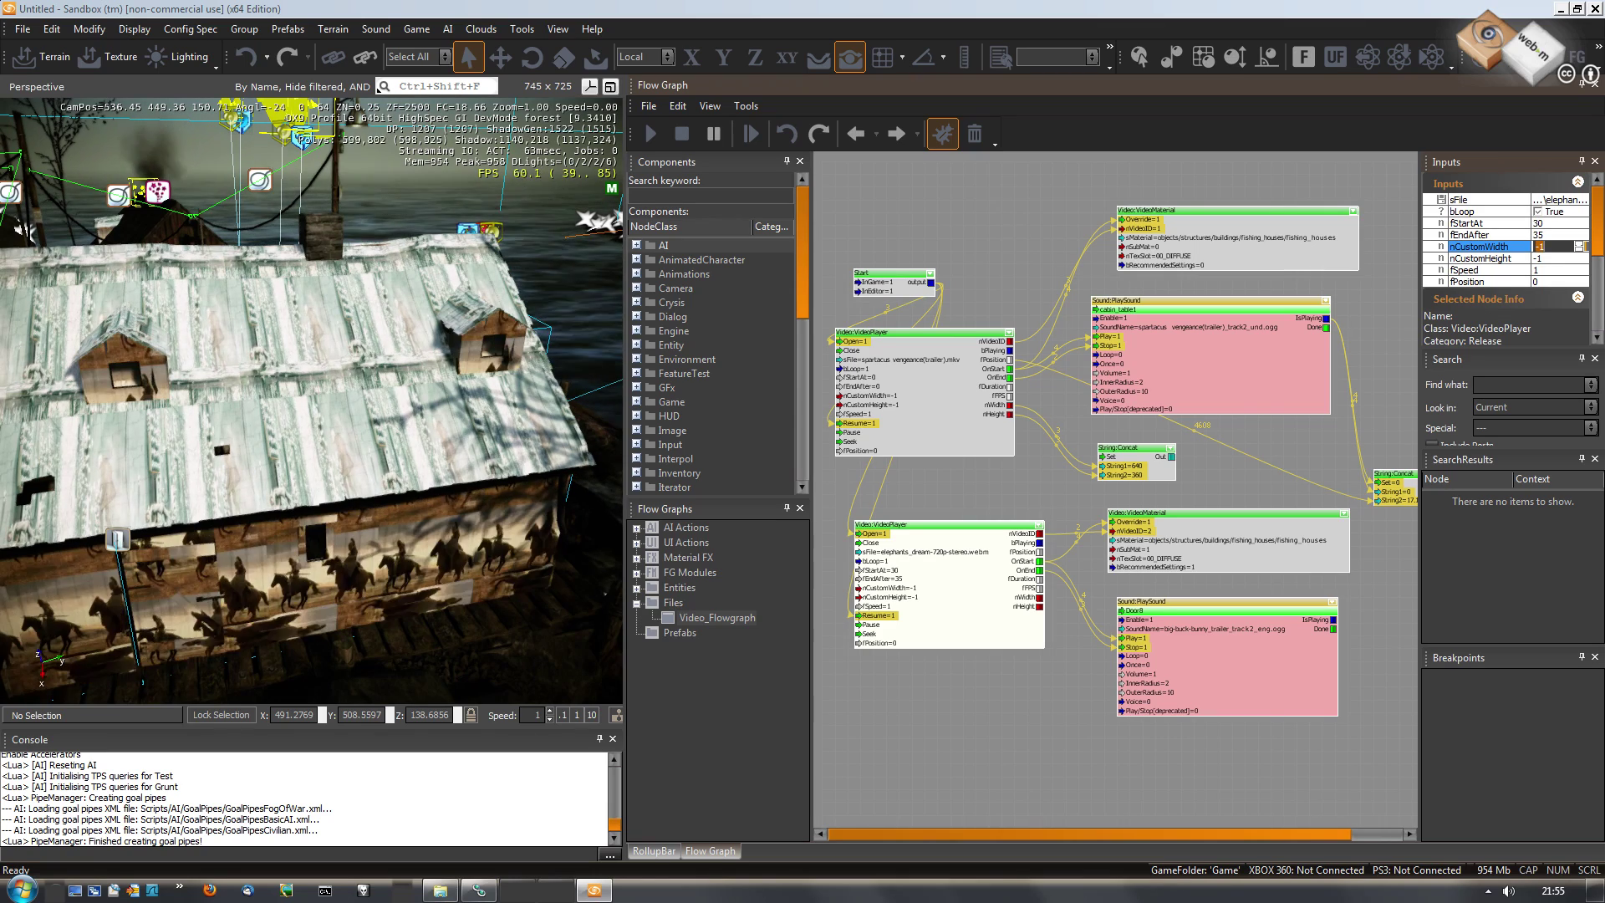
Set the second VideoPlayer's nCustomWidth and nCustomHeight both to 32.
{"action": "type", "text": "32"}
{"action": "key", "text": "Tab"}
{"action": "type", "text": "32"}
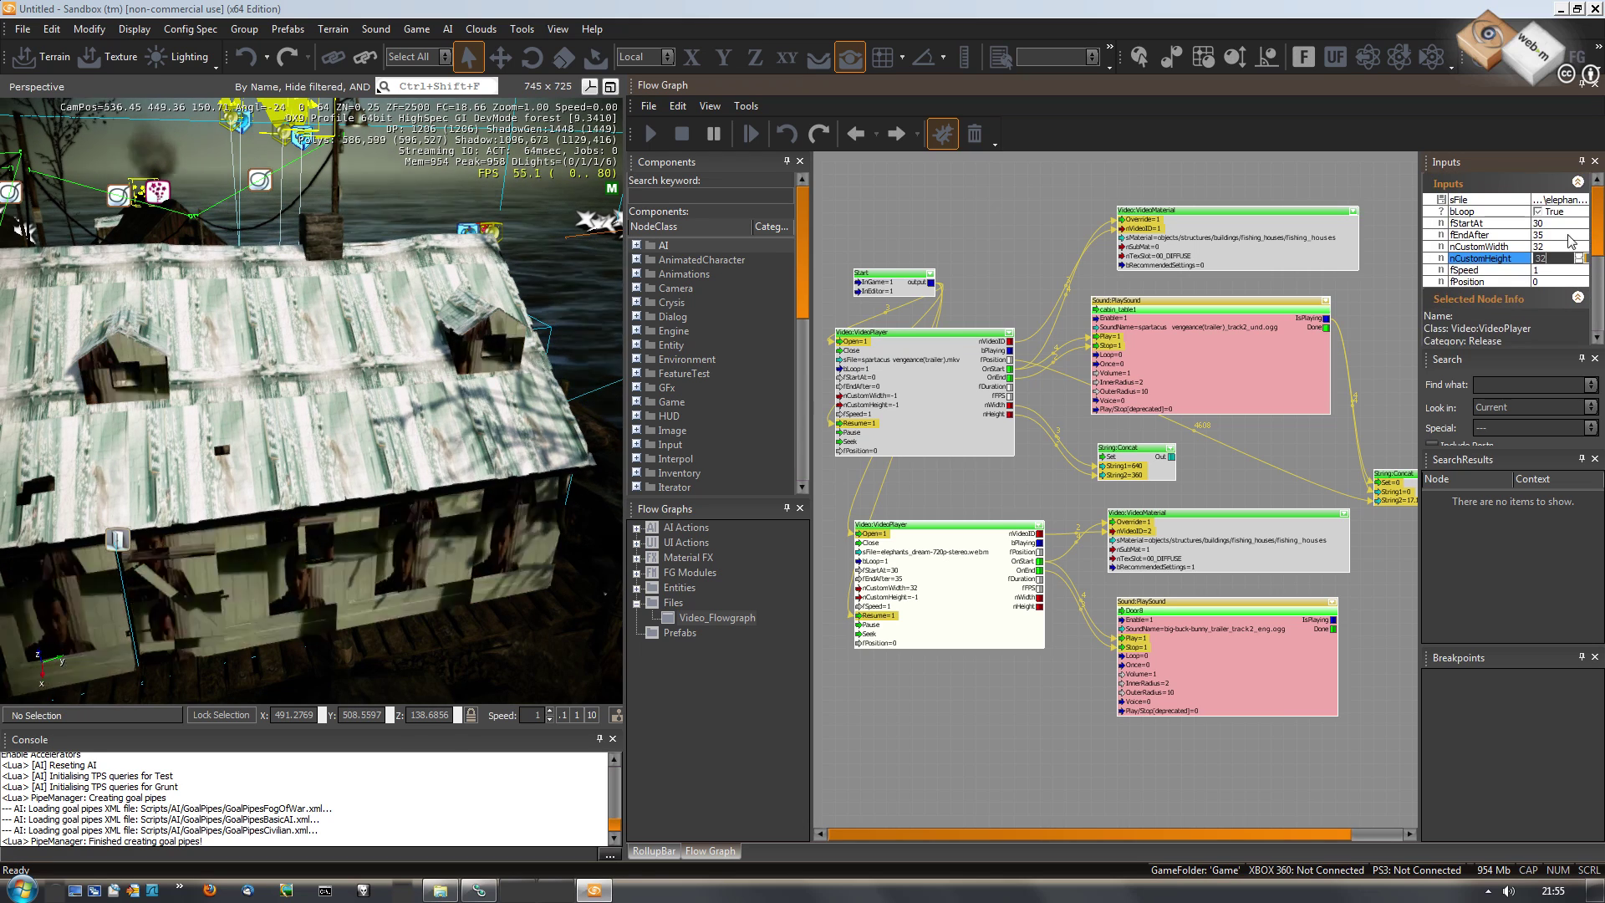
{"action": "left_click", "coordinate": [323, 583]}
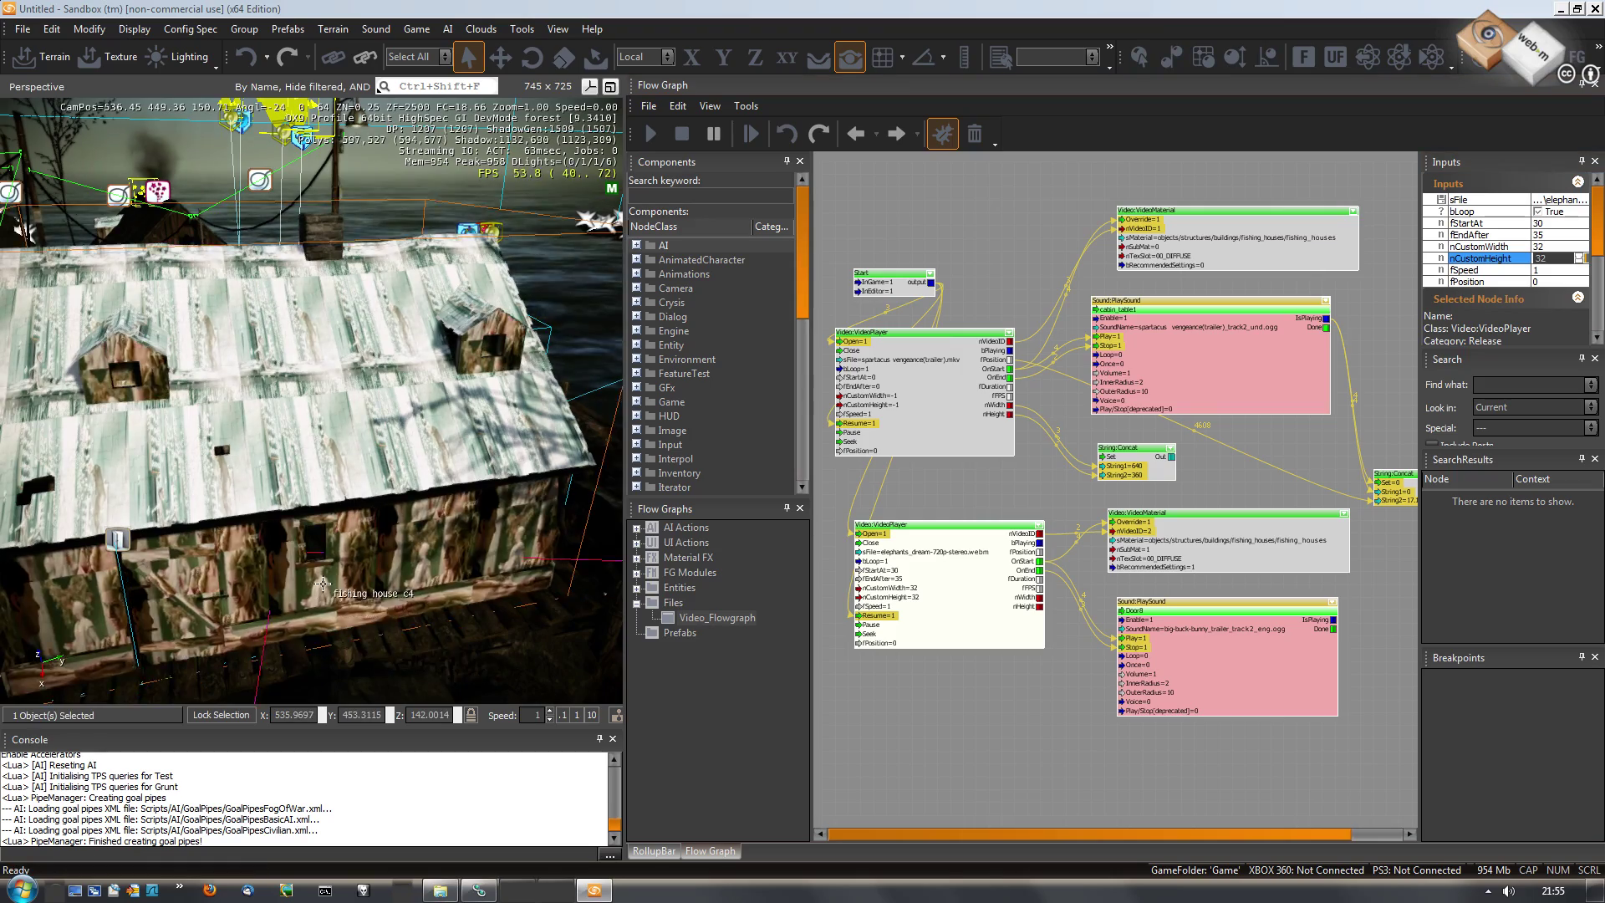
Fly the editor camera close to the cabin roof and examine the video playing on it.
{"action": "key", "text": "s"}
{"action": "right_click_drag", "start_coordinate": [323, 584], "coordinate": [322, 583]}
{"action": "key", "text": "w"}
{"action": "key", "text": "w"}
{"action": "key", "text": "s"}
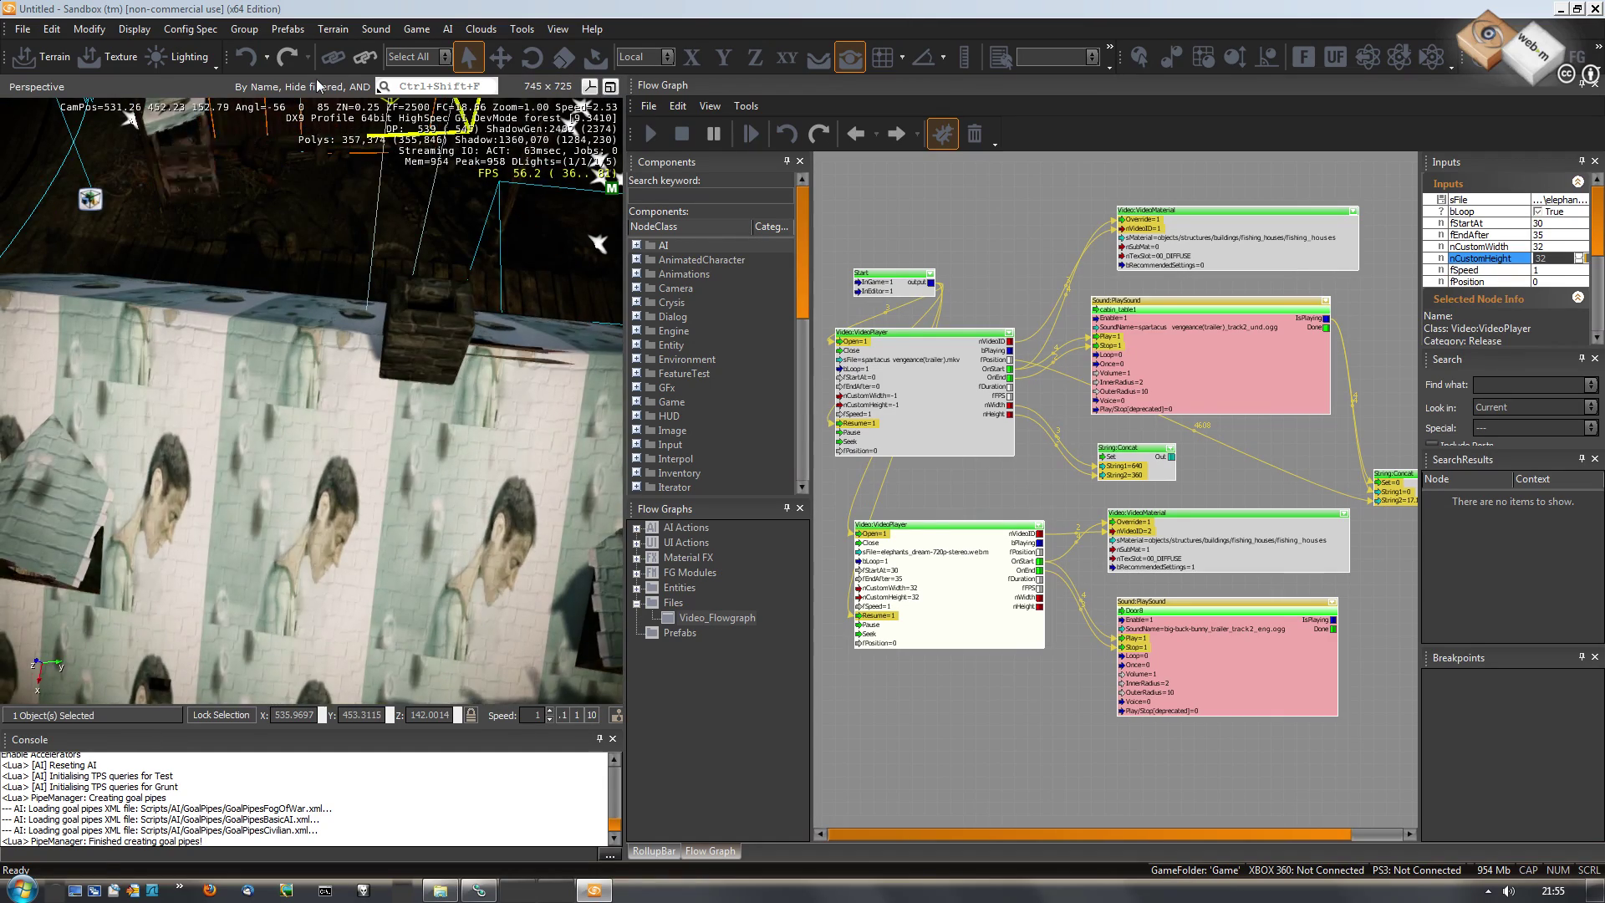
Run the level in game mode, examine the 64 by 64 video on the cabin roof, and return to editing.
{"action": "left_click", "coordinate": [416, 29]}
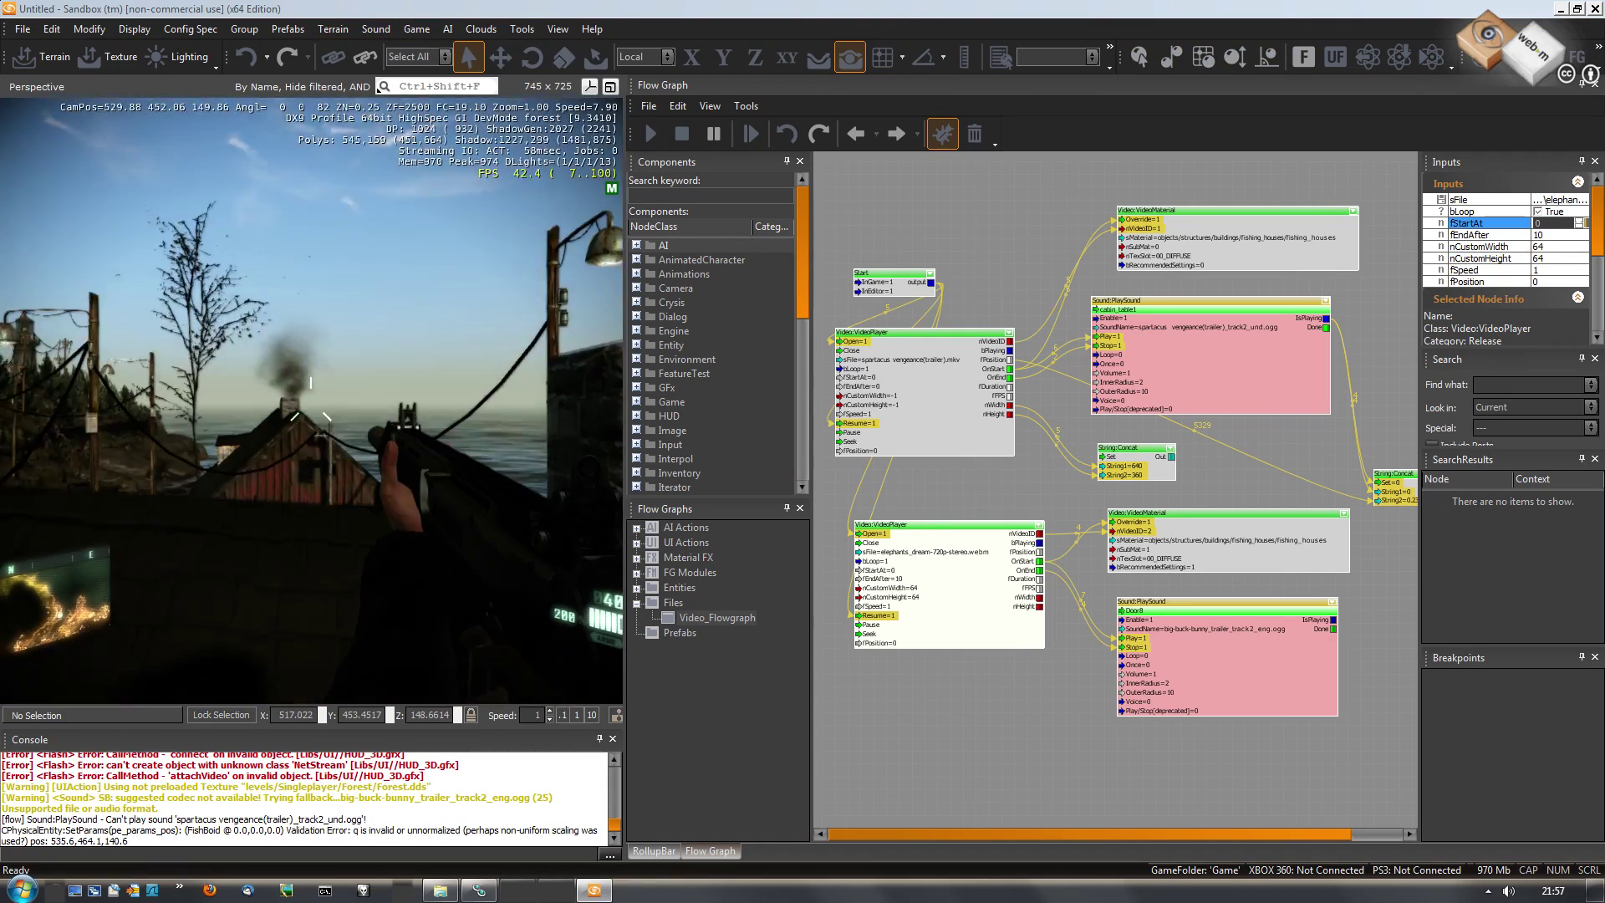
{"action": "key", "text": "r"}
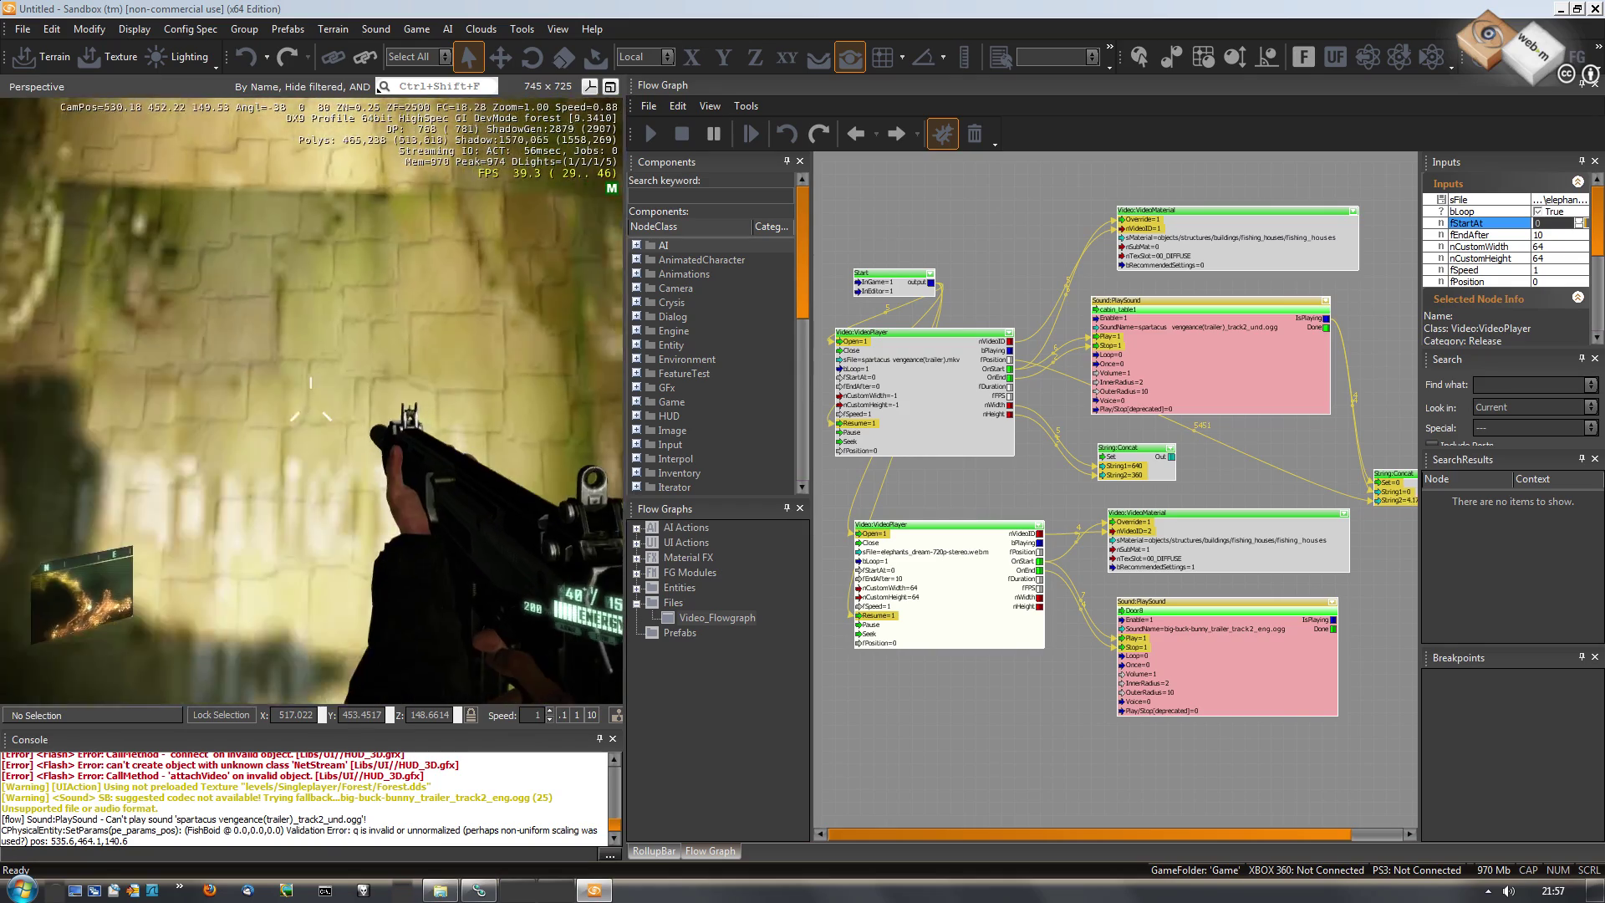
{"action": "key", "text": "1"}
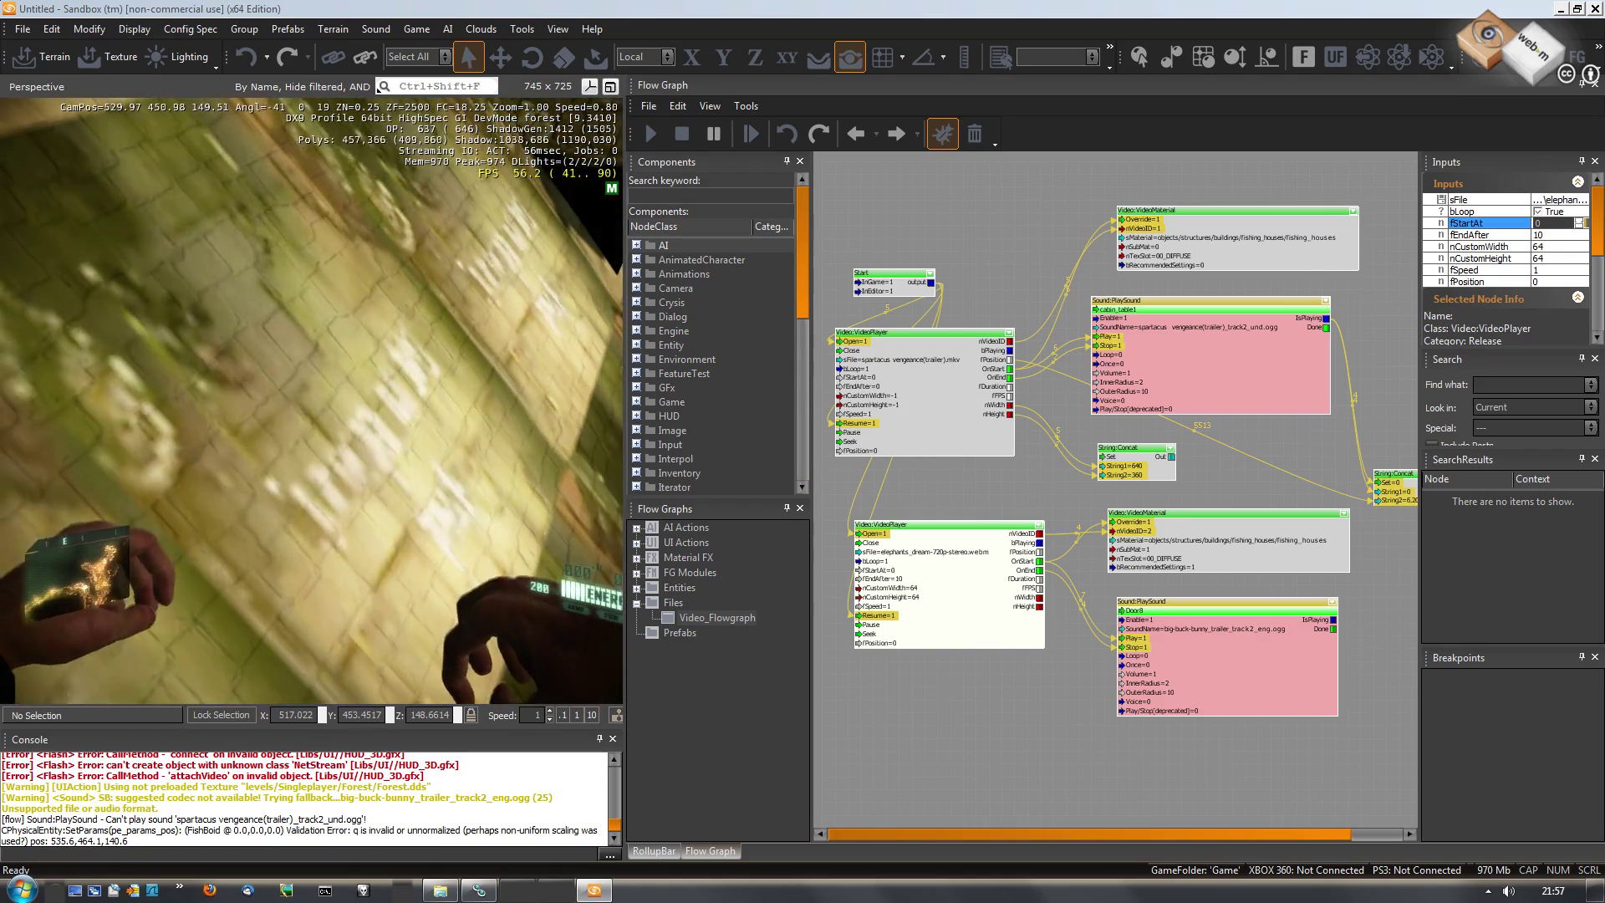
{"action": "key", "text": "d"}
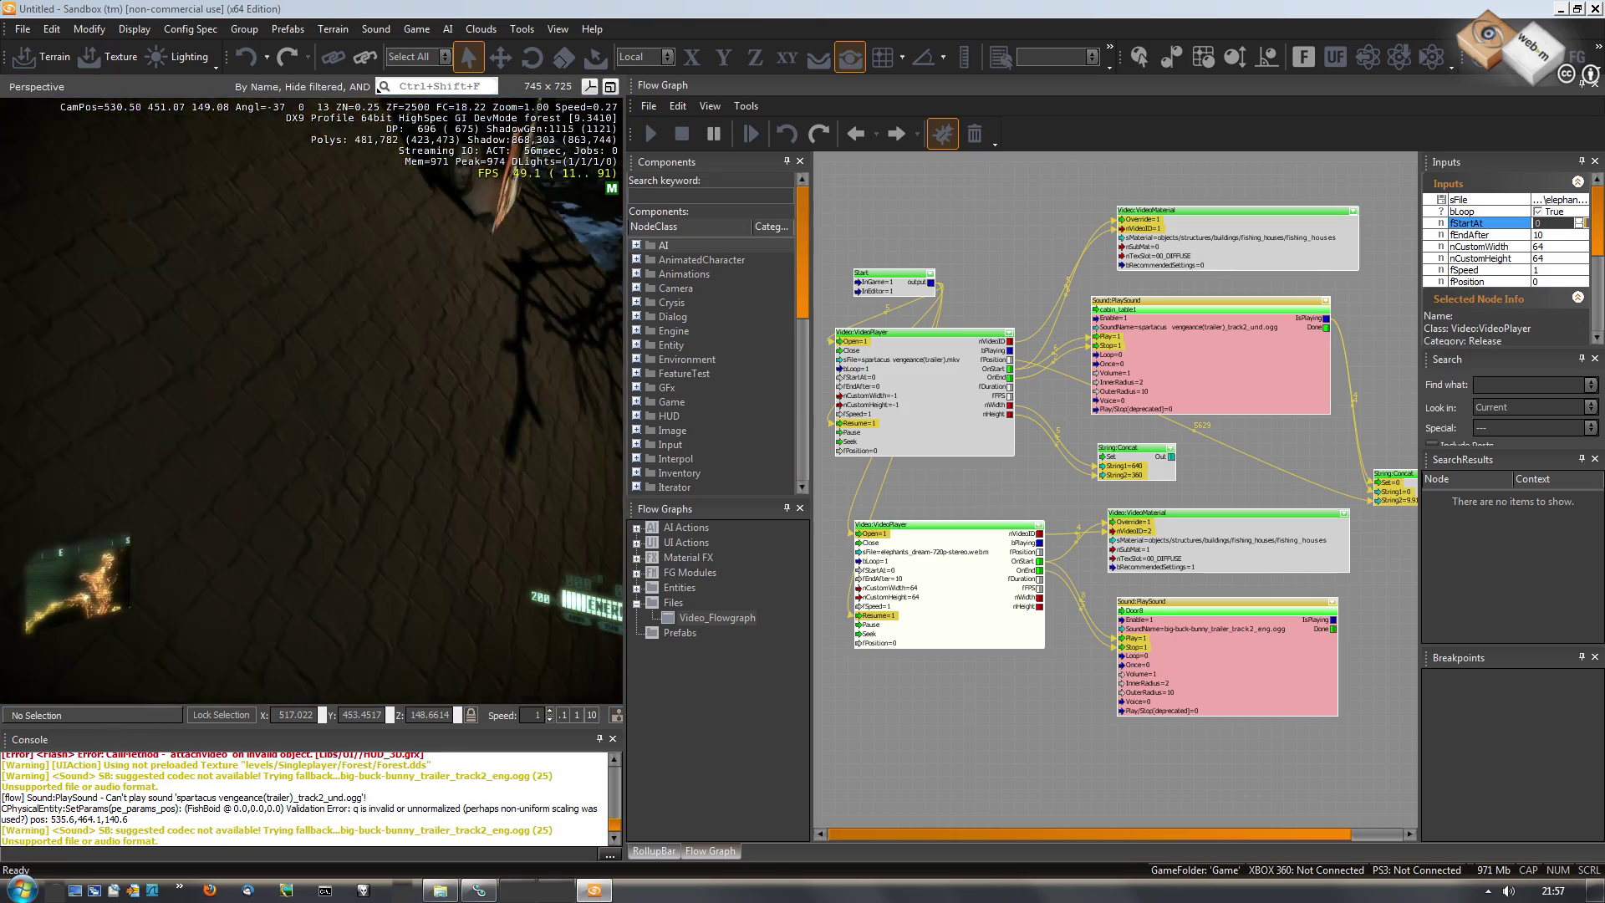
{"action": "key", "text": "d"}
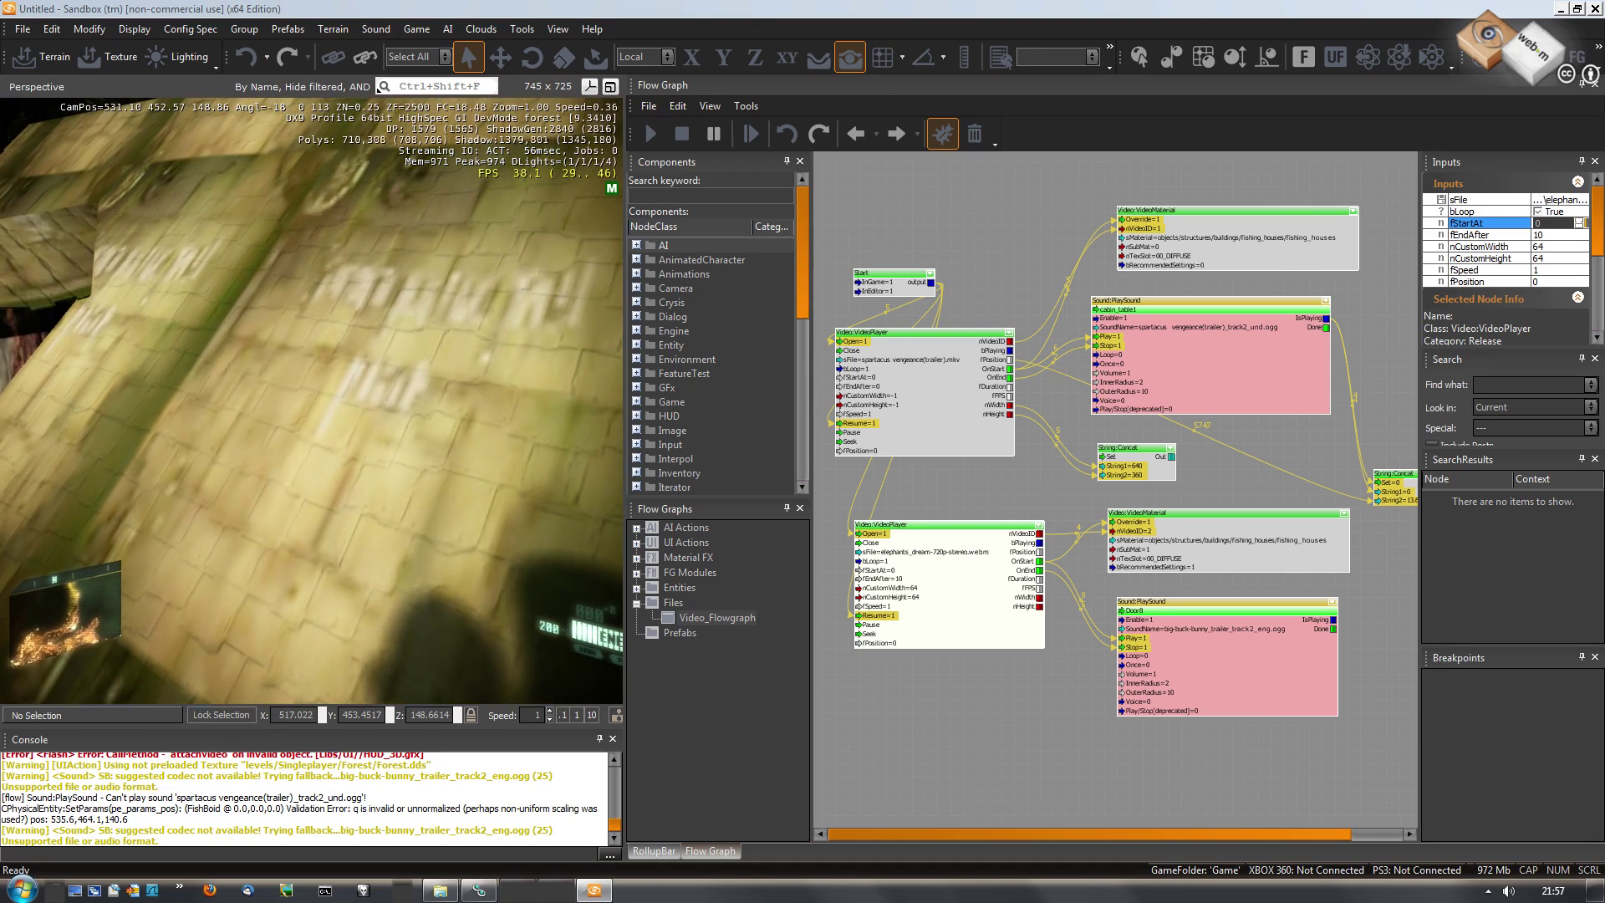
{"action": "key", "text": "Escape"}
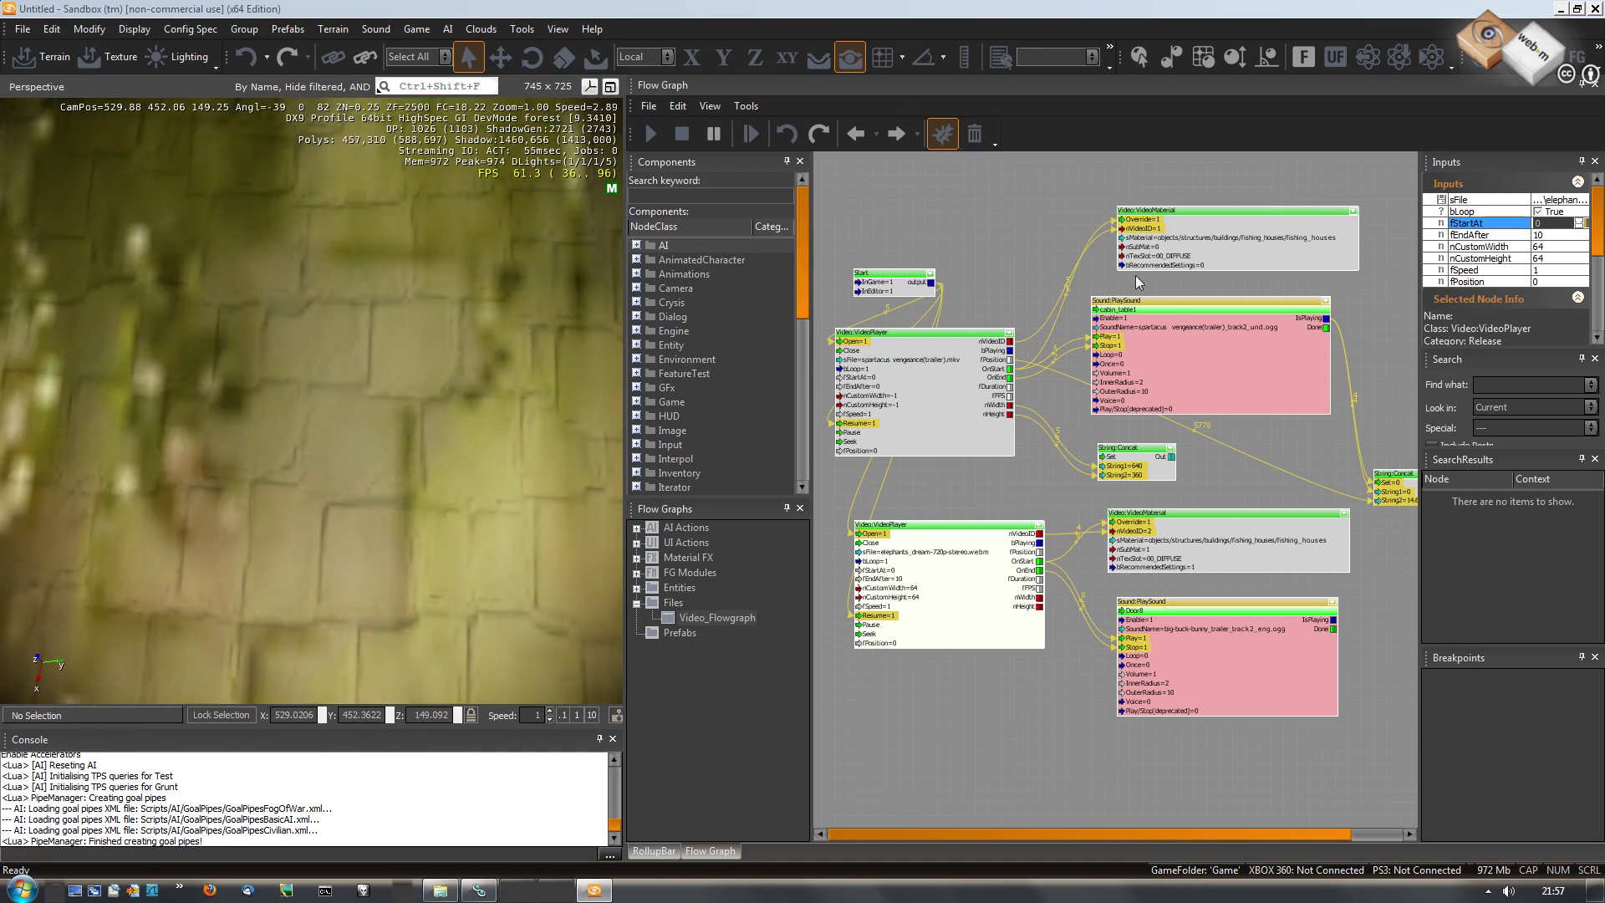
Set the second VideoPlayer's nCustomWidth and nCustomHeight both to 128.
{"action": "left_click", "coordinate": [1555, 247]}
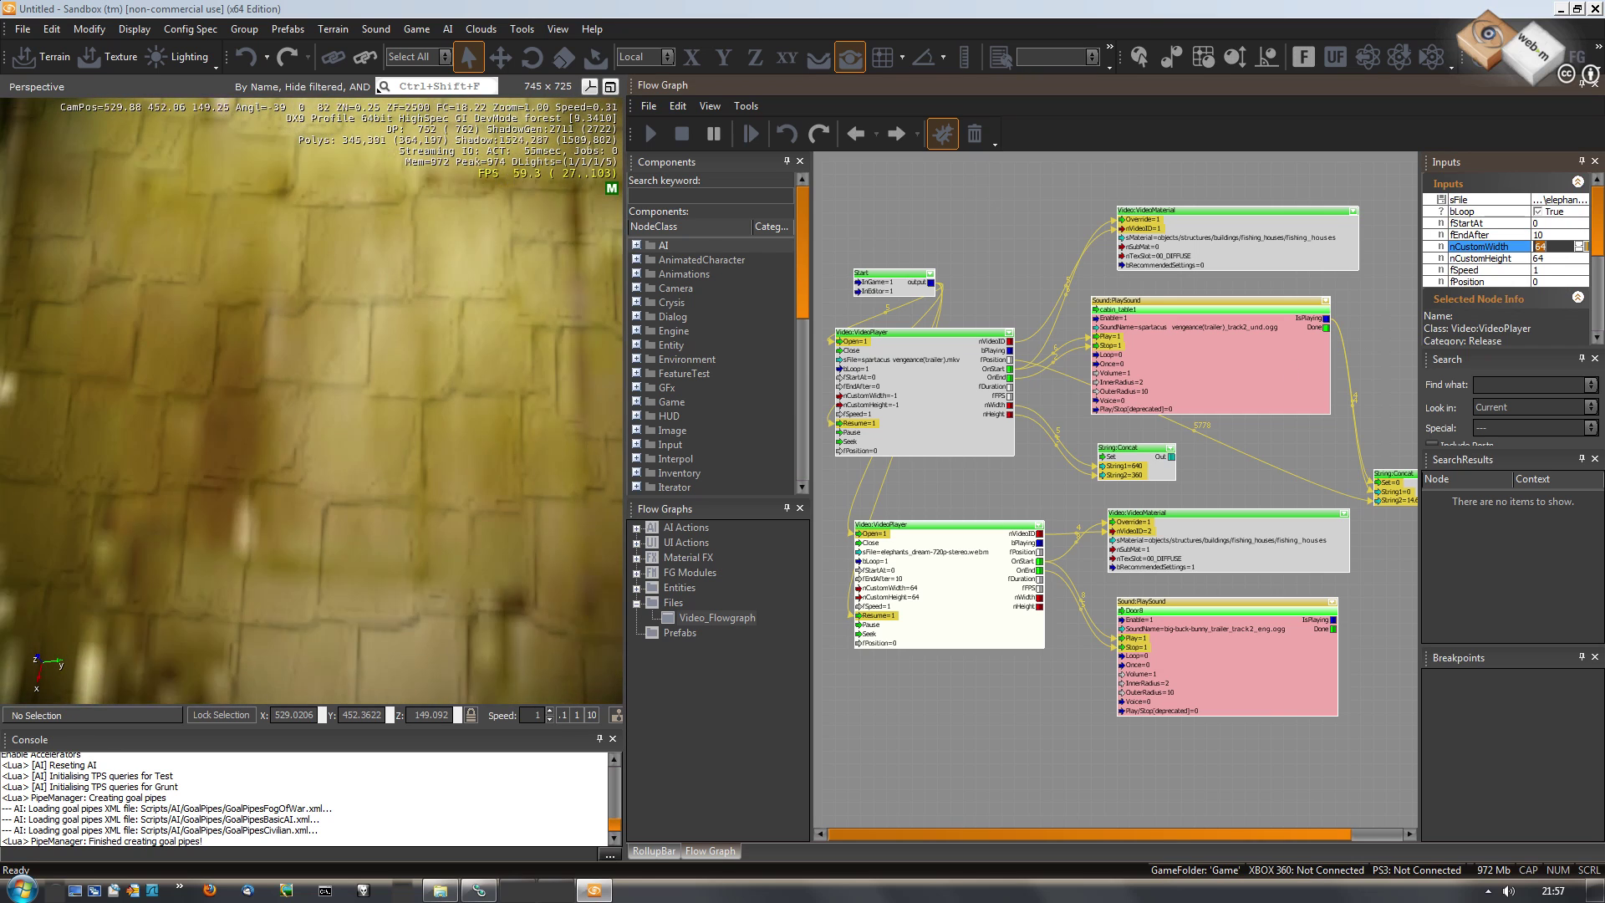
{"action": "type", "text": "12"}
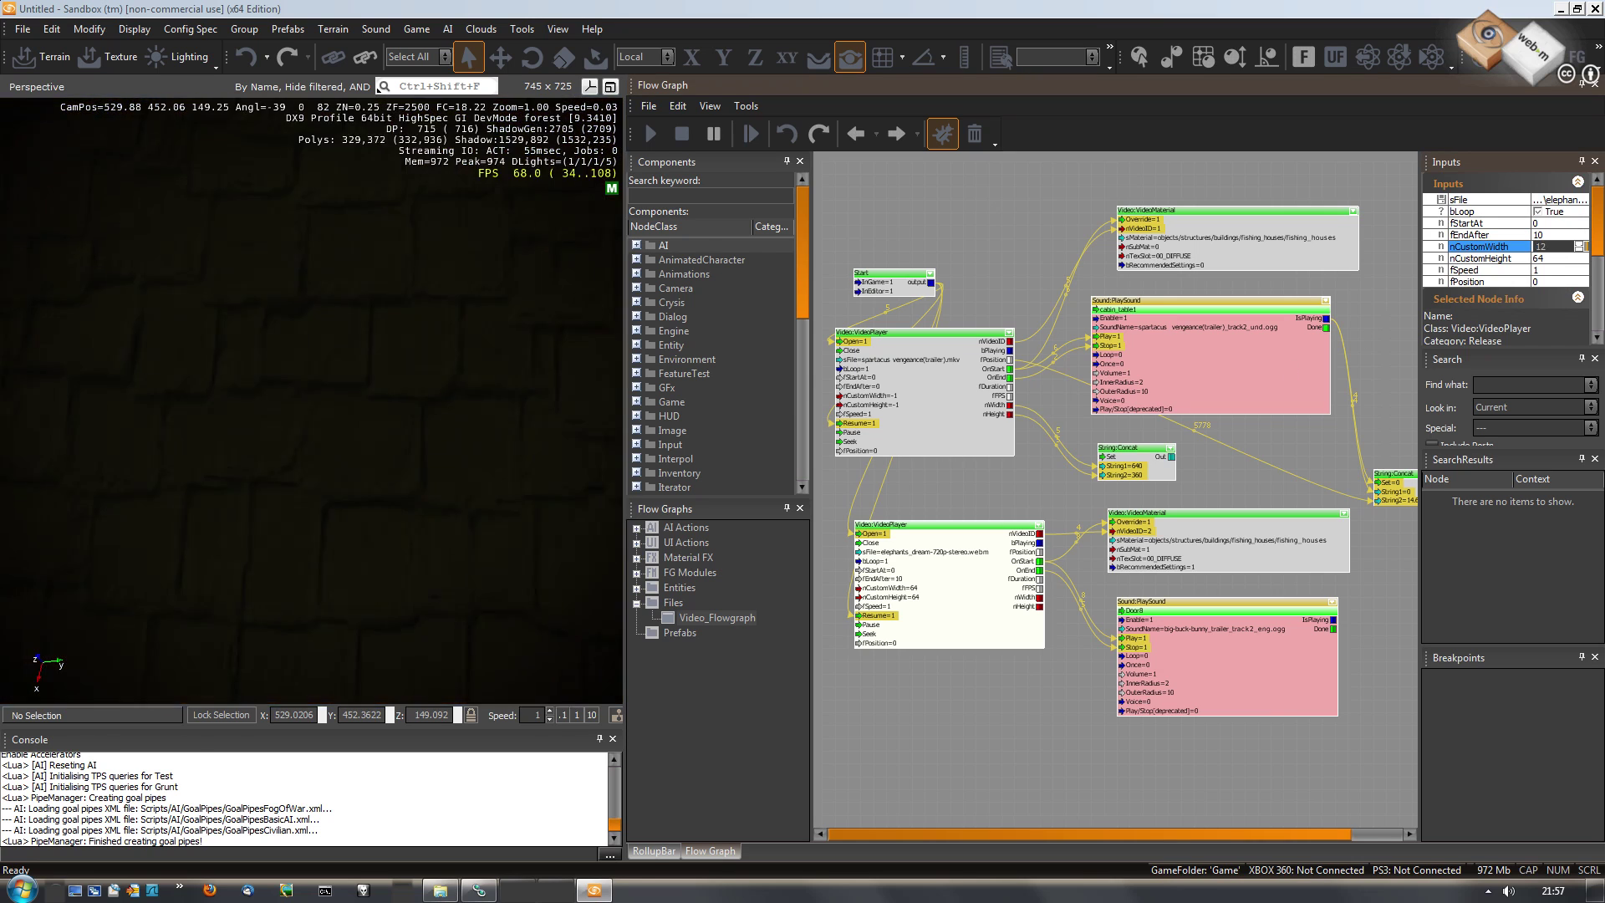
{"action": "type", "text": "8"}
{"action": "key", "text": "Tab"}
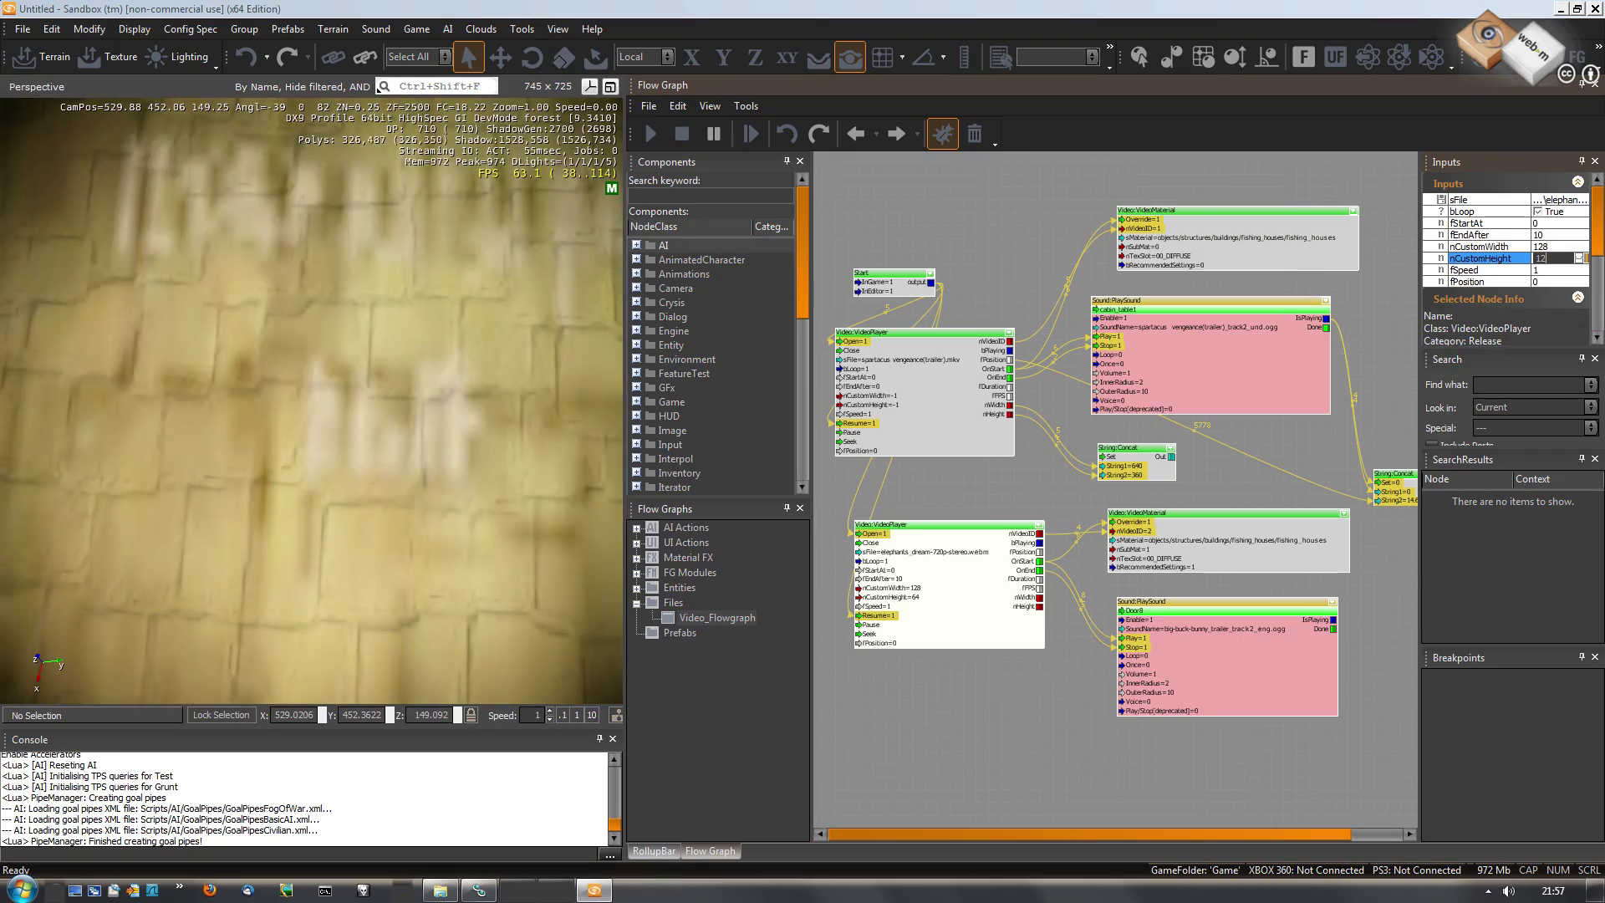
Check the 128 by 128 roof video in game mode, then leave game mode.
{"action": "left_click", "coordinate": [416, 29]}
{"action": "left_click", "coordinate": [443, 46]}
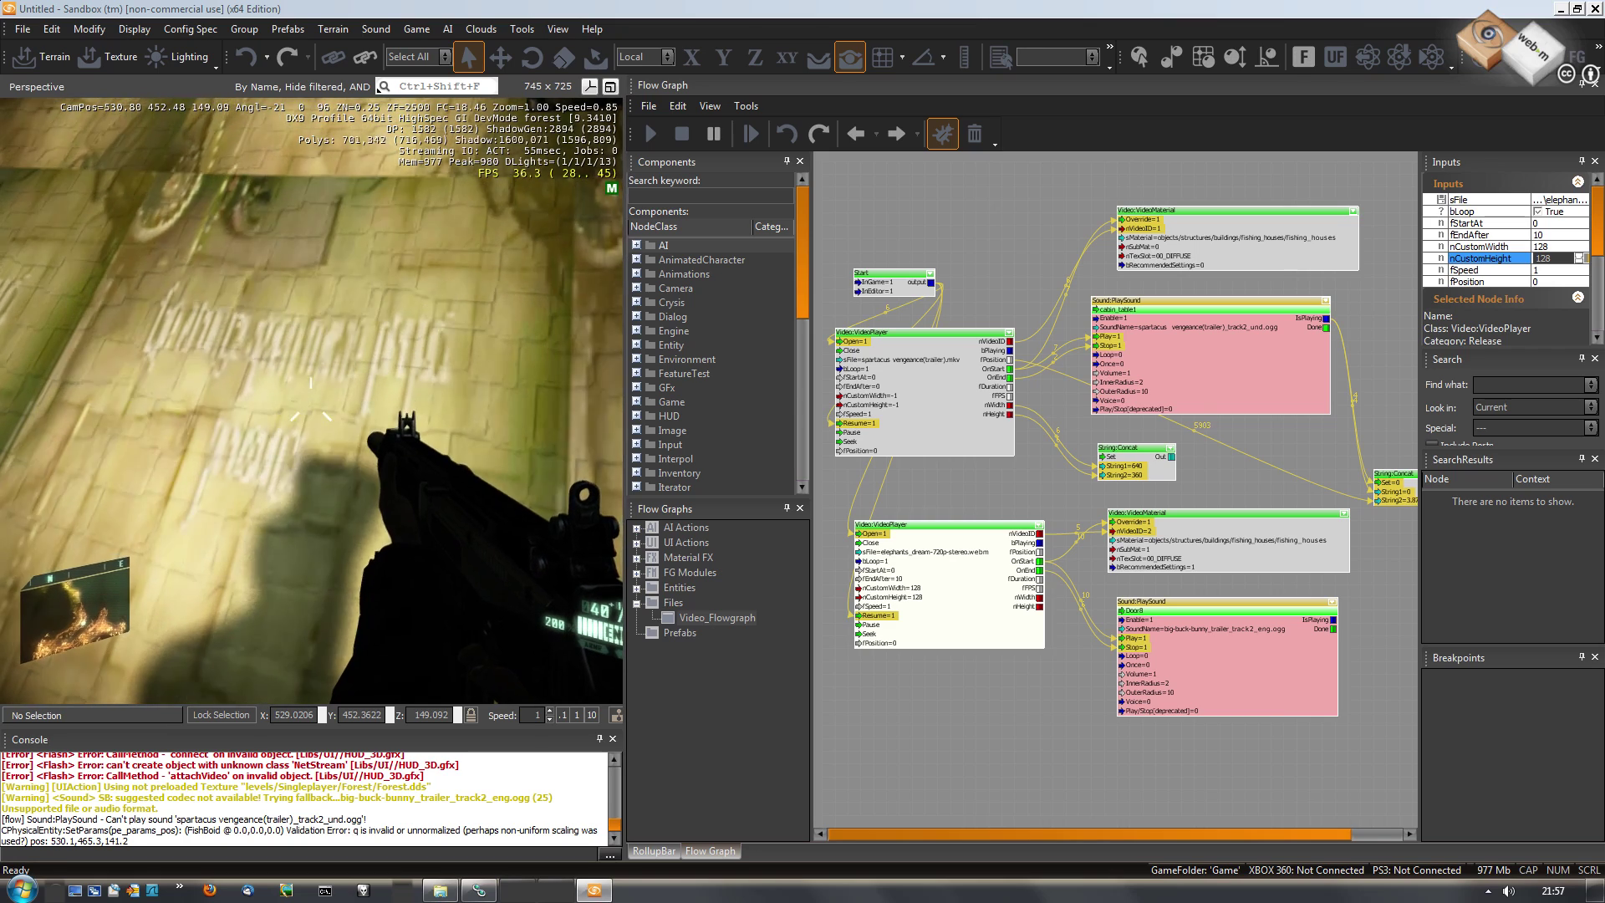
{"action": "key", "text": "Escape"}
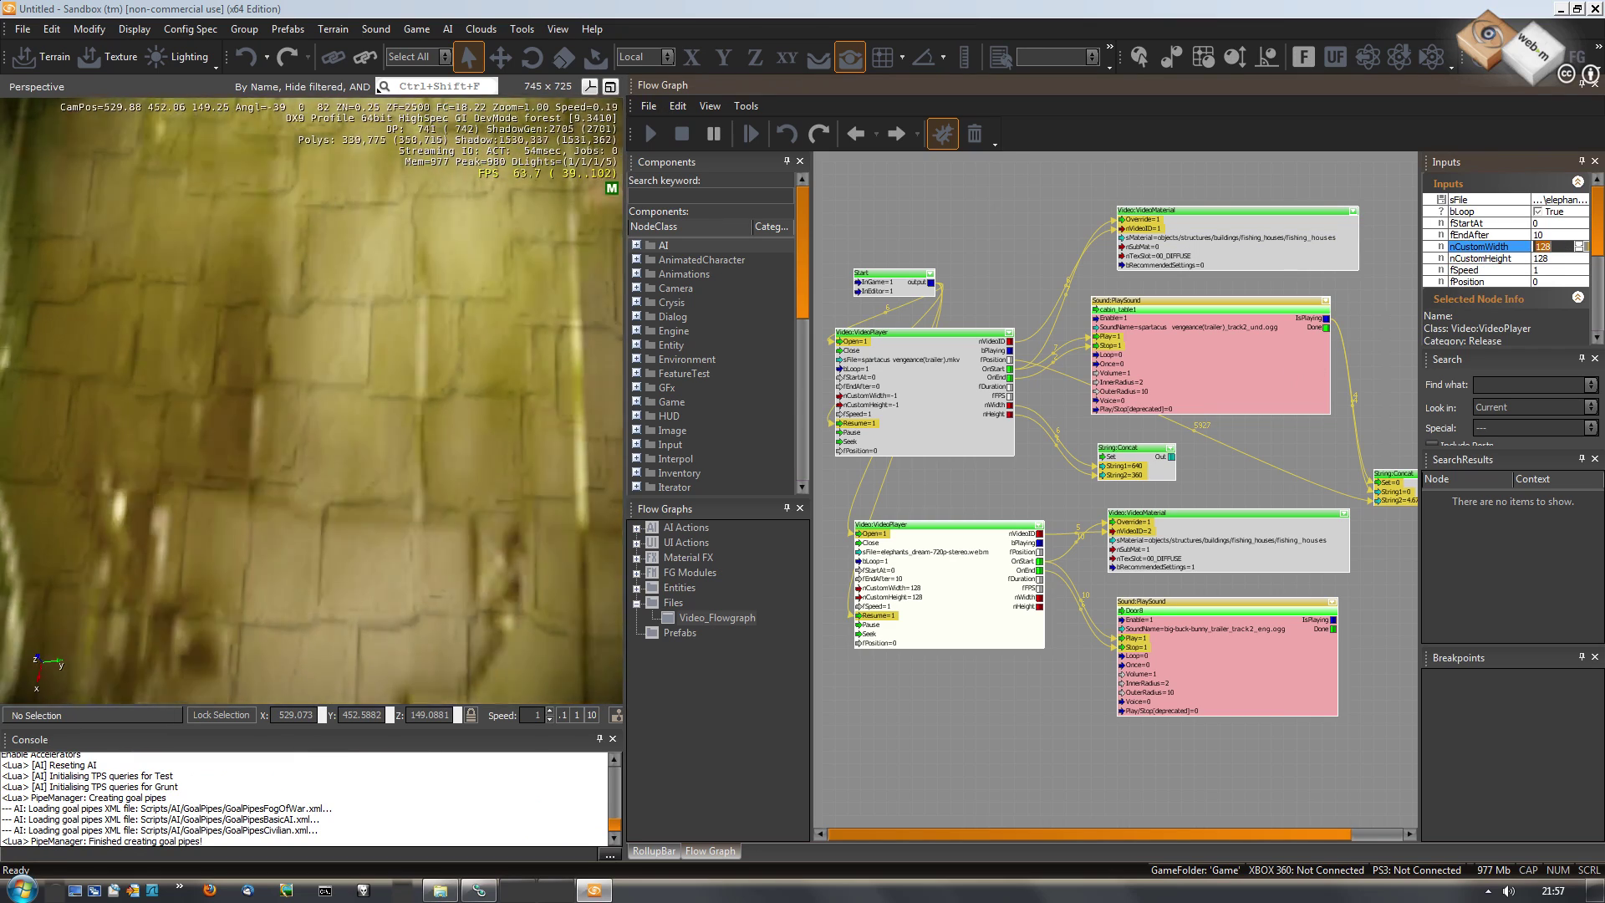
Set the second VideoPlayer's nCustomWidth and nCustomHeight to 512 and inspect the roof video up close in game mode.
{"action": "type", "text": "512"}
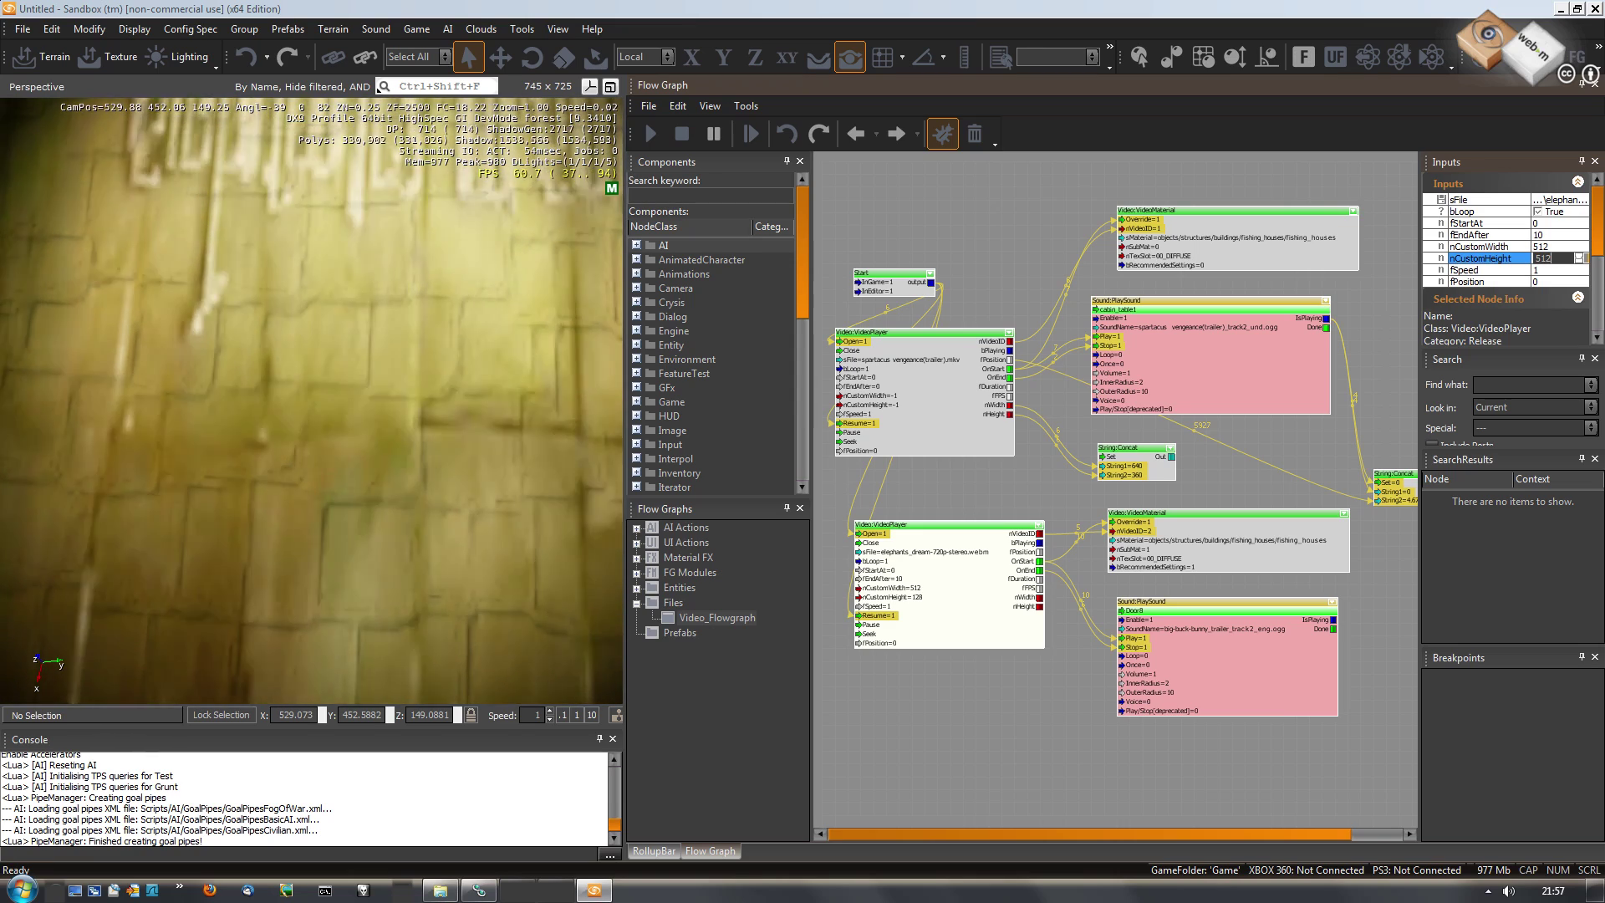
{"action": "left_click", "coordinate": [415, 29]}
{"action": "left_click", "coordinate": [427, 51]}
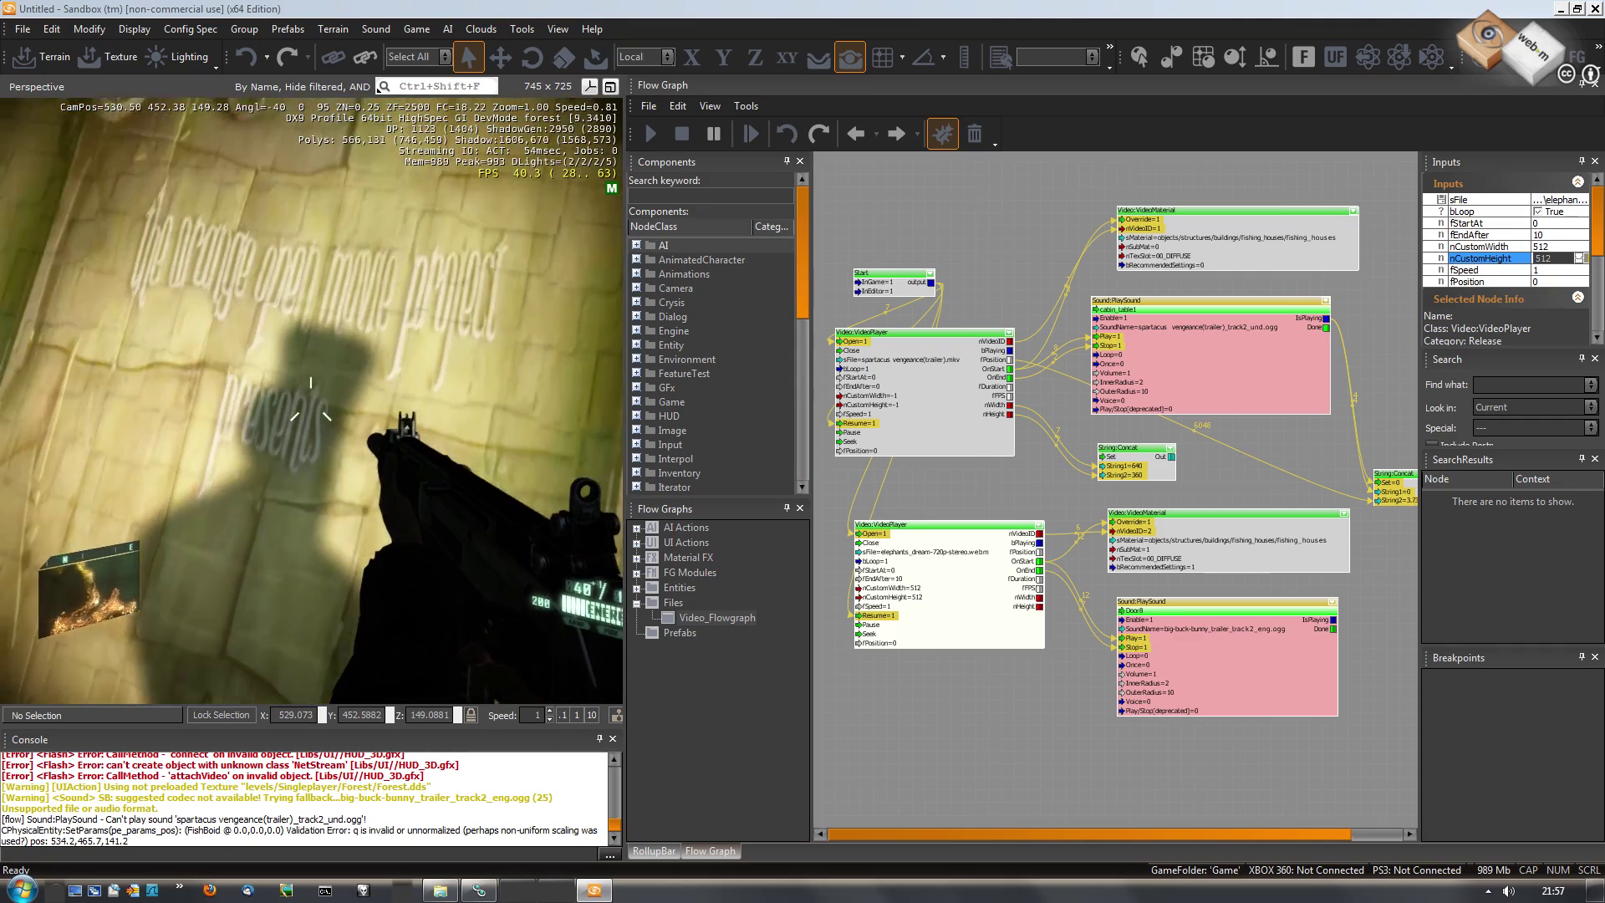
{"action": "key", "text": "1"}
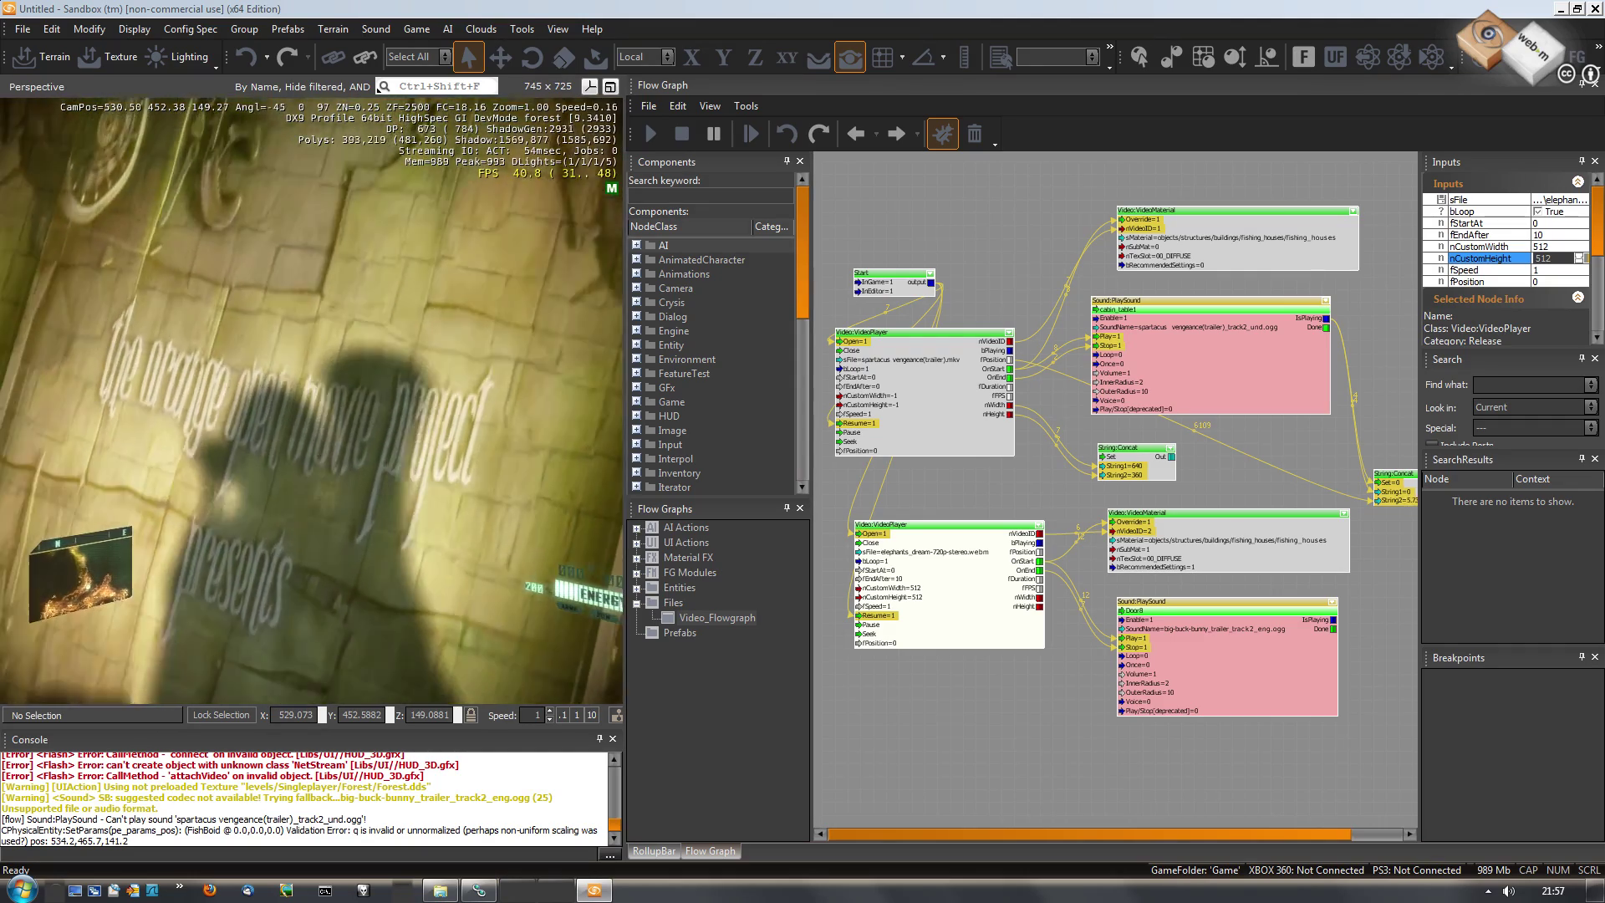
{"action": "key", "text": "b"}
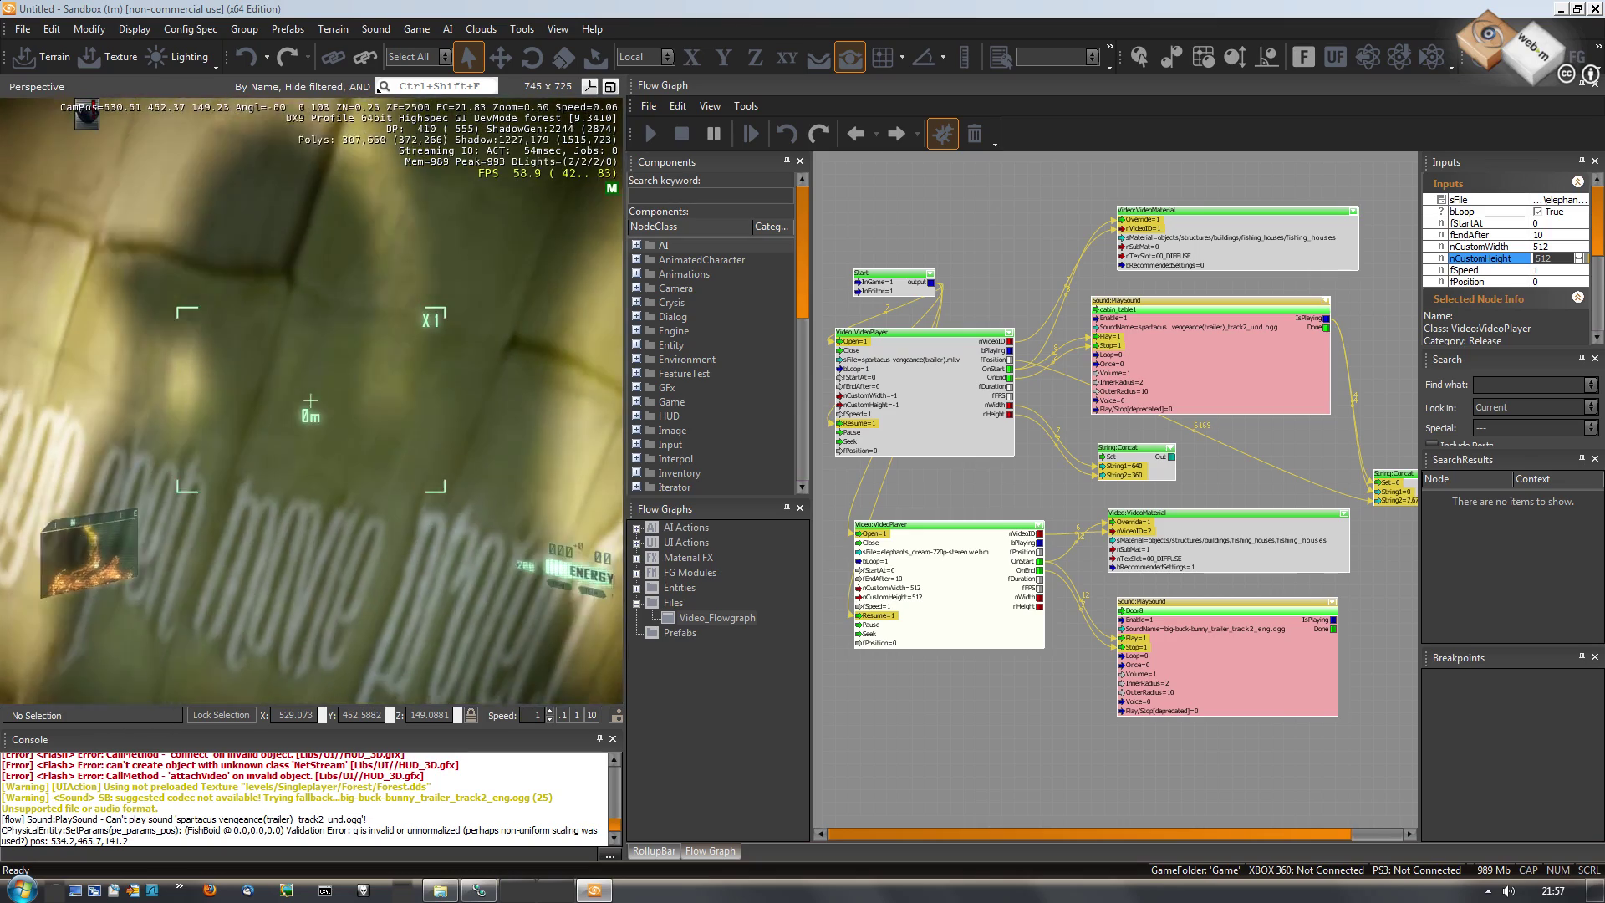
{"action": "key", "text": "b"}
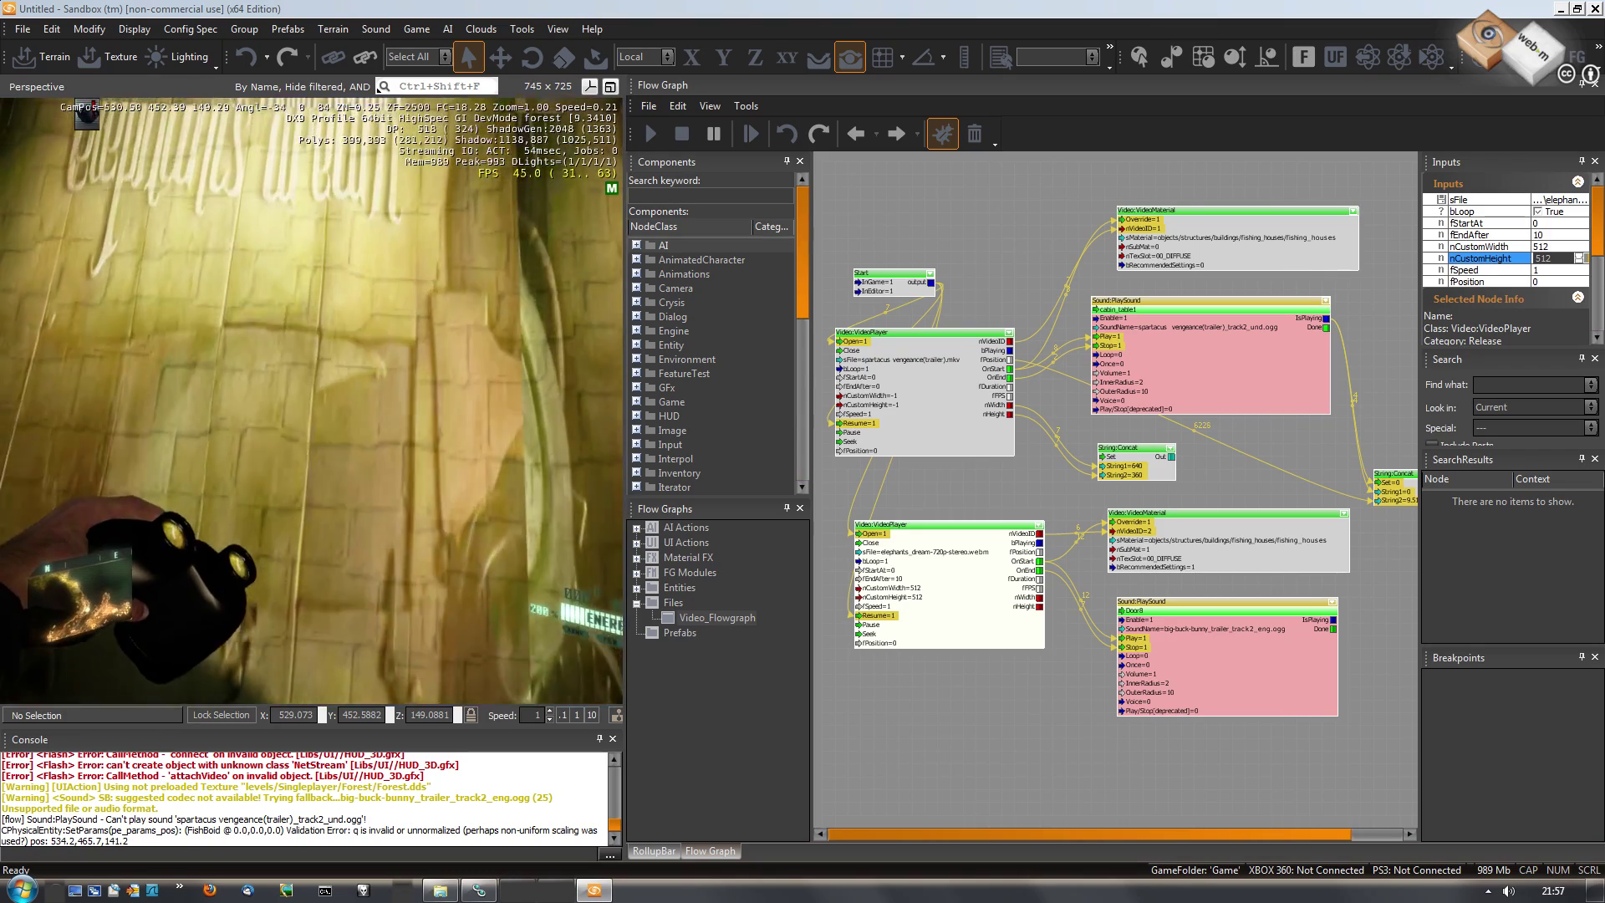
{"action": "key", "text": "Escape"}
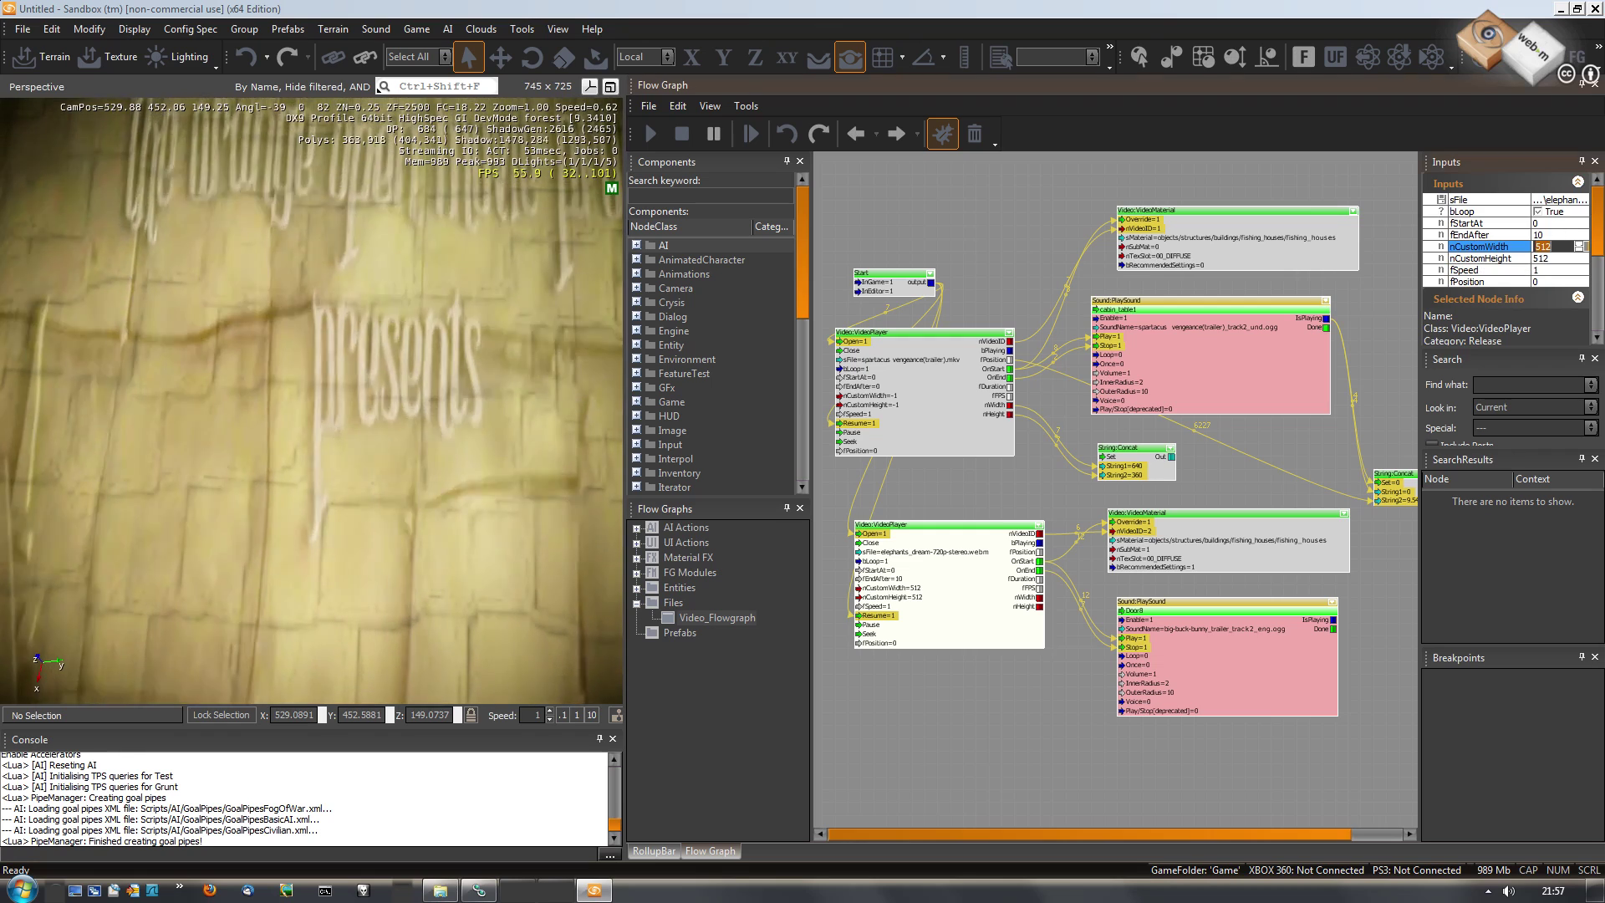
Set the second VideoPlayer's nCustomWidth and nCustomHeight both to 2048.
{"action": "left_click", "coordinate": [1547, 247]}
{"action": "type", "text": "2"}
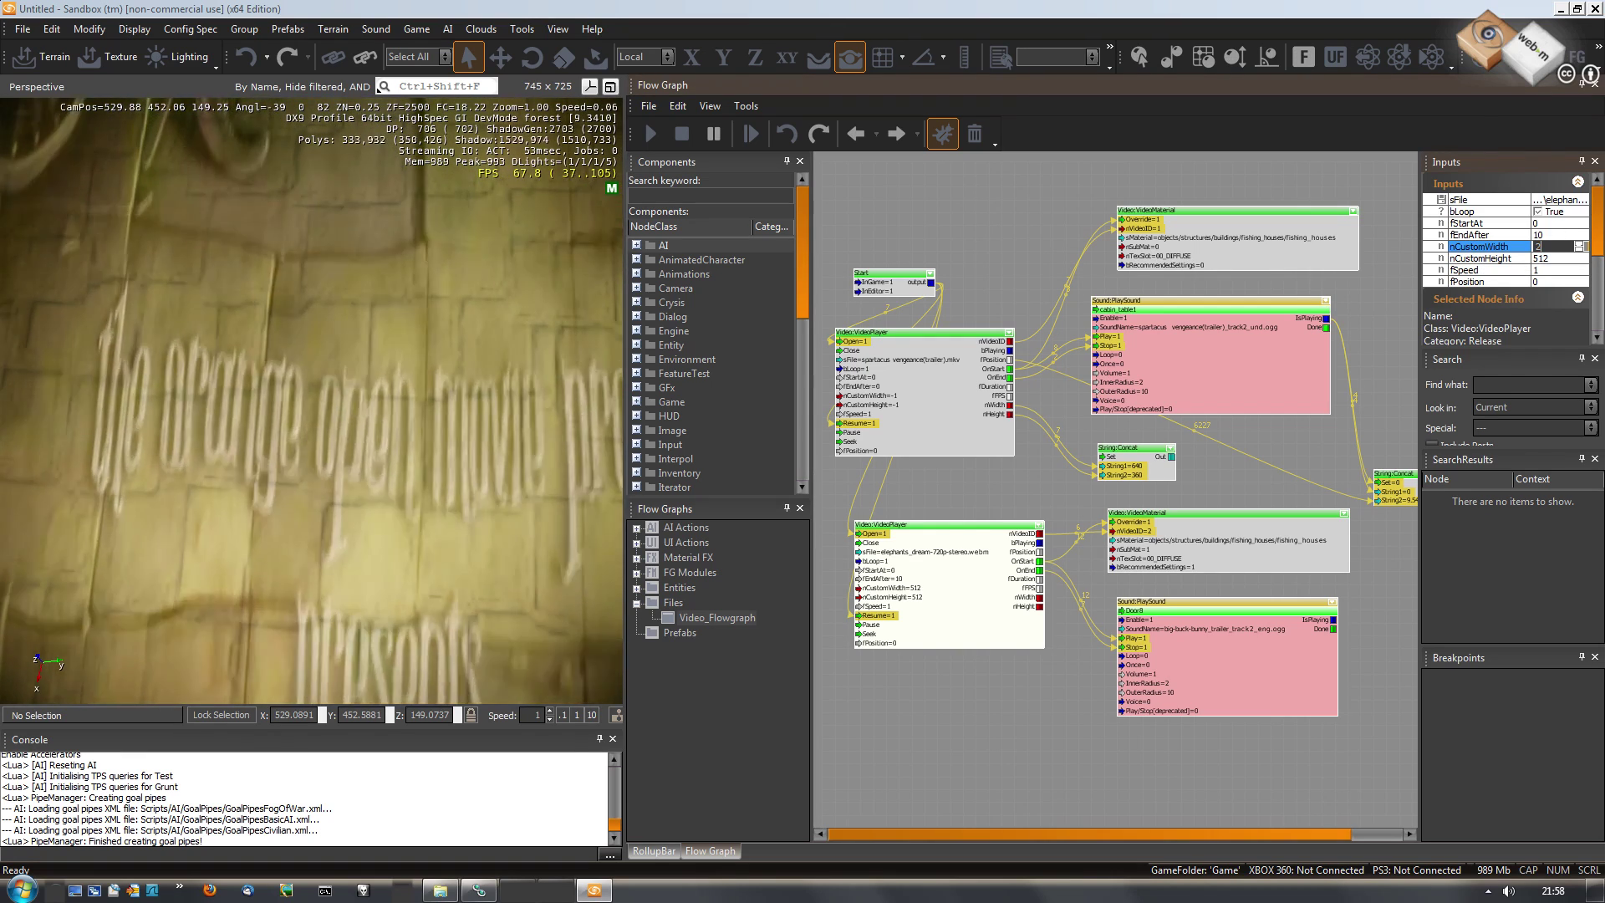
{"action": "type", "text": "048"}
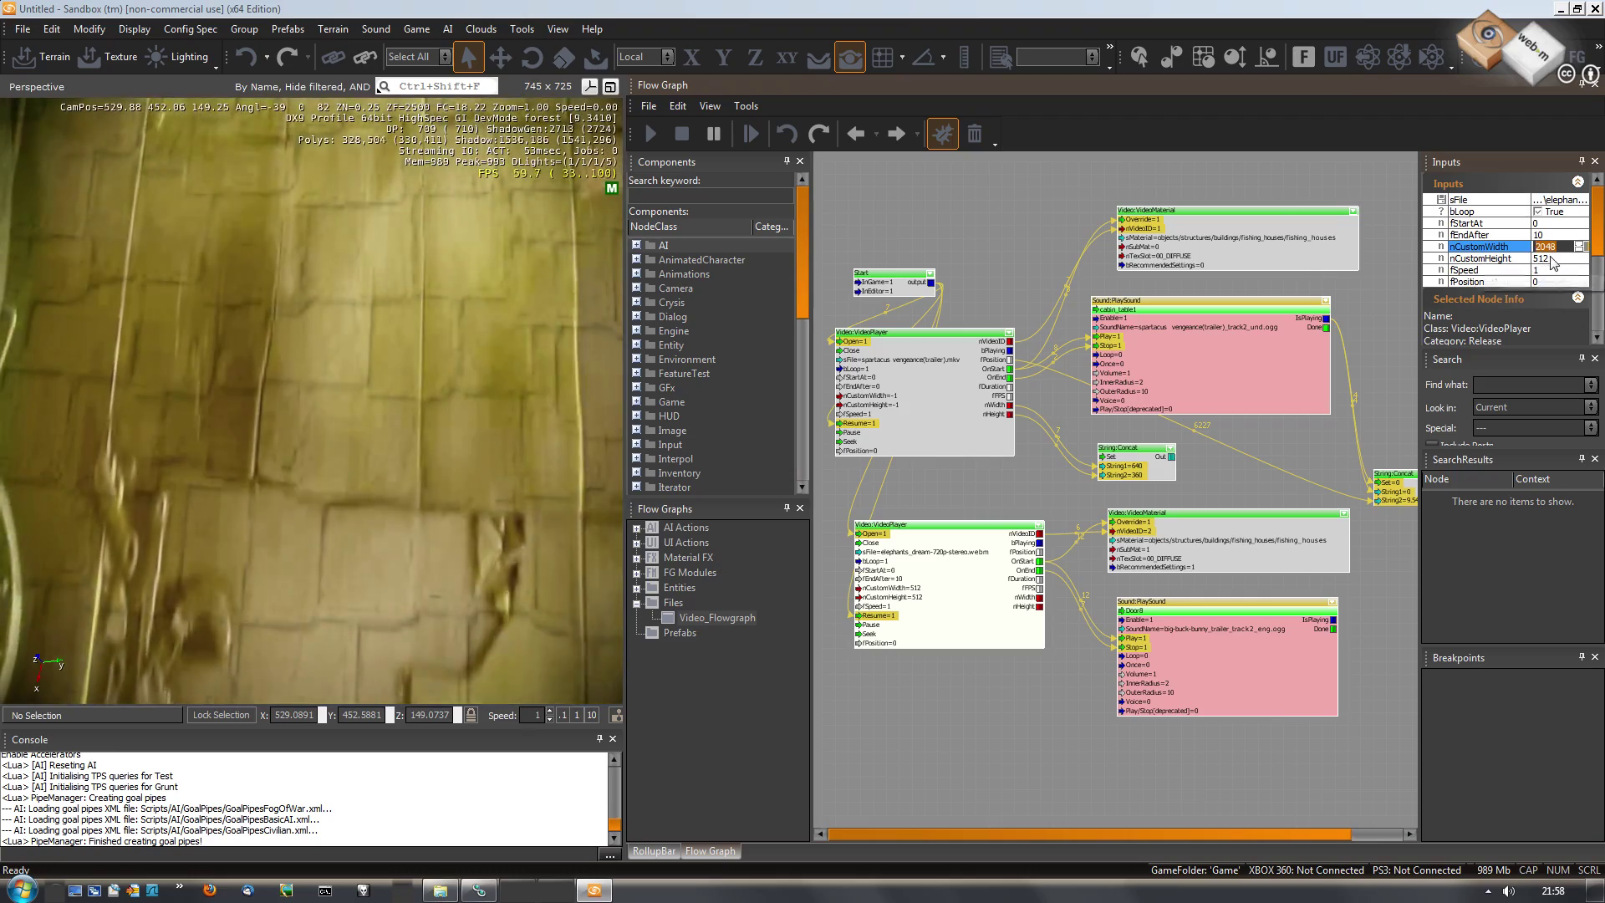
{"action": "left_click", "coordinate": [1494, 260]}
{"action": "type", "text": "2048"}
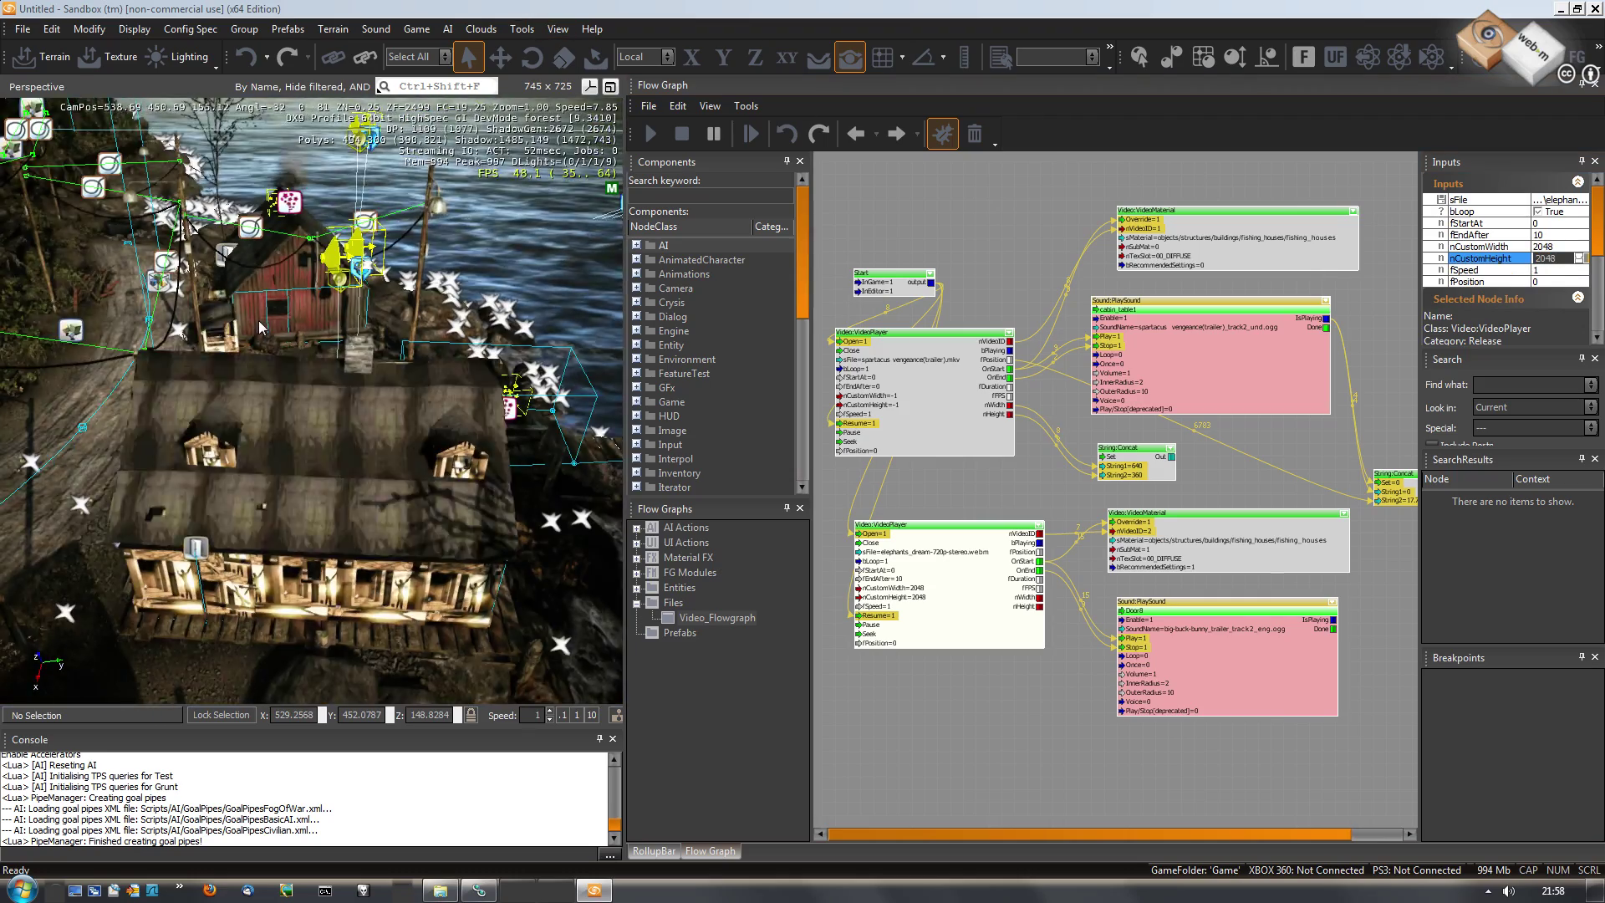
Fly the editor camera through the level to view the table with the lantern and the waterfall area.
{"action": "type", "text": "w"}
{"action": "right_click_drag", "start_coordinate": [260, 320], "coordinate": [259, 320]}
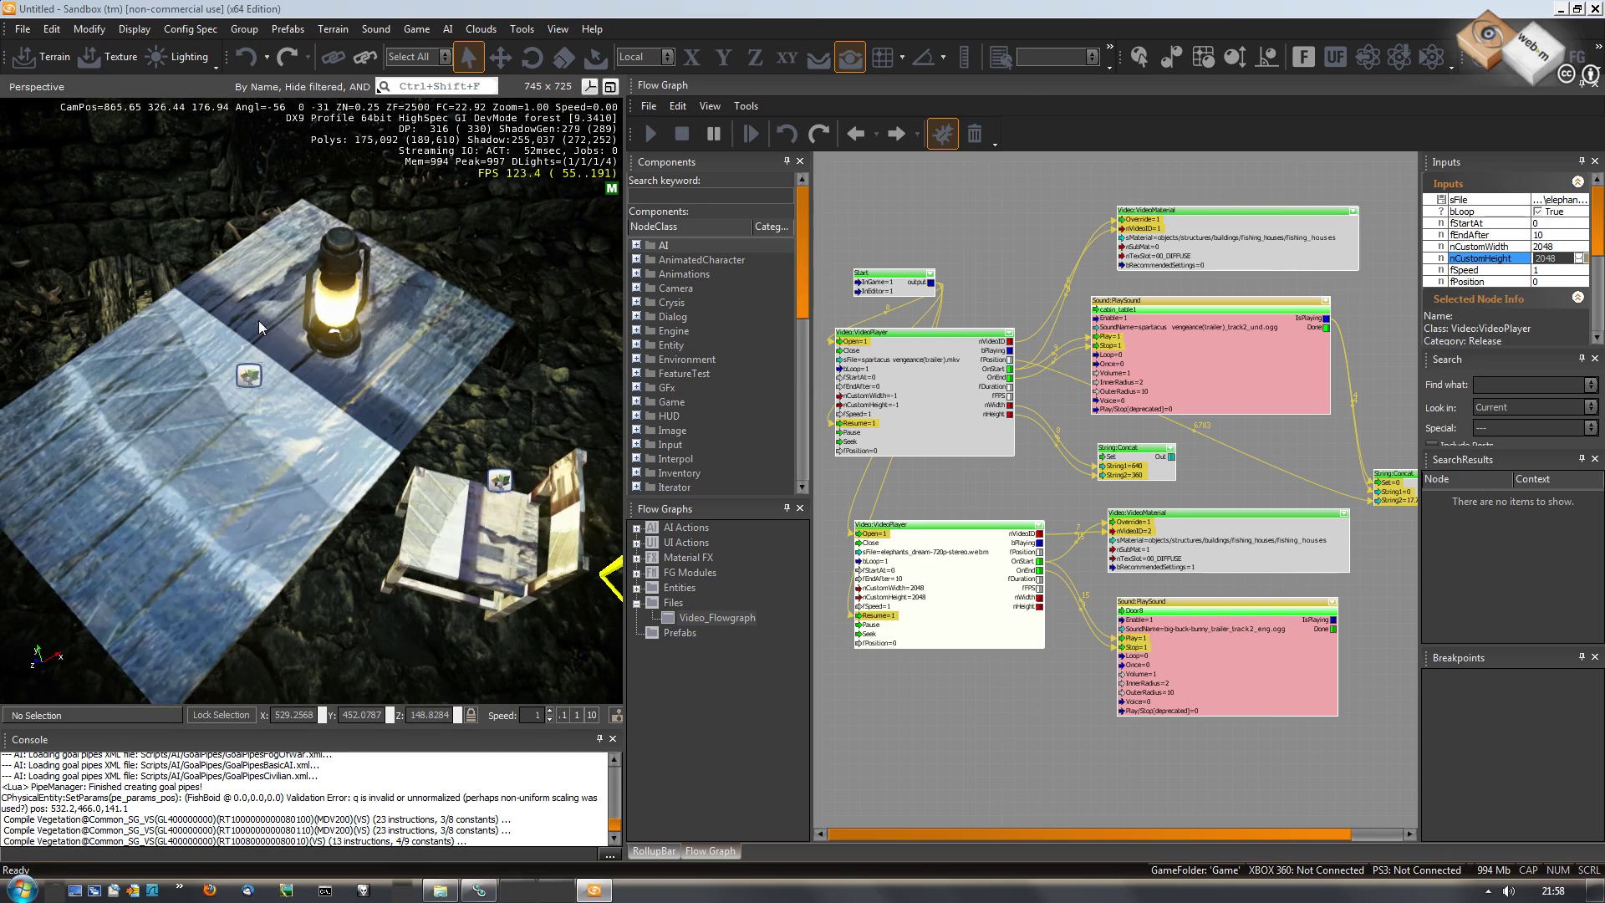
{"action": "right_click_drag", "start_coordinate": [259, 319], "coordinate": [258, 319]}
{"action": "key", "text": "w"}
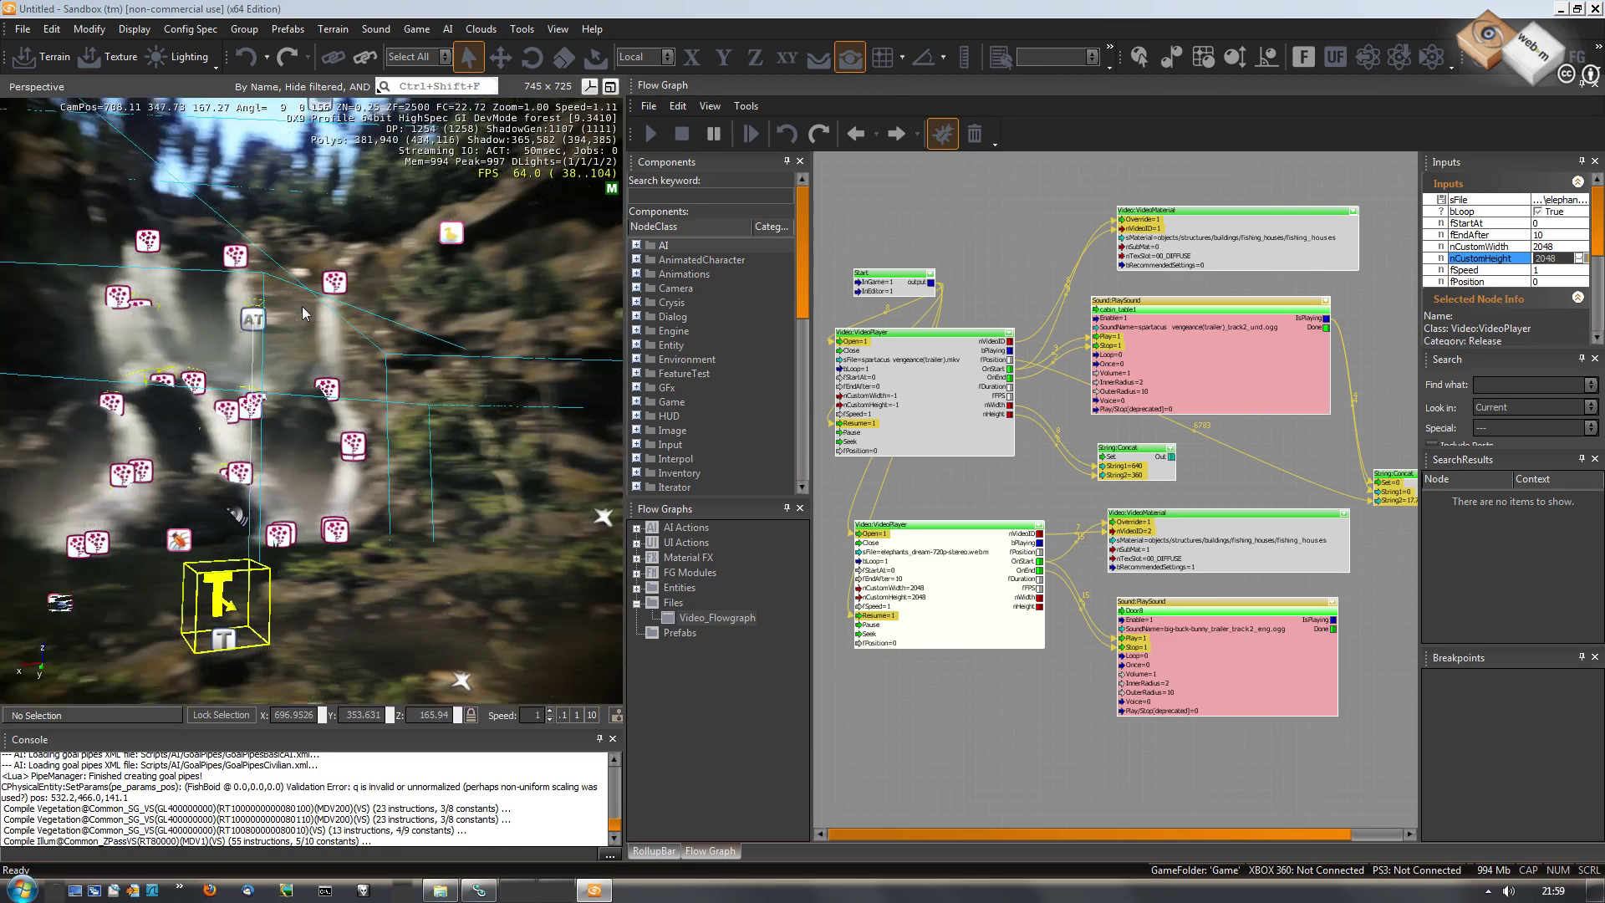
{"action": "right_click_drag", "start_coordinate": [302, 308], "coordinate": [301, 311]}
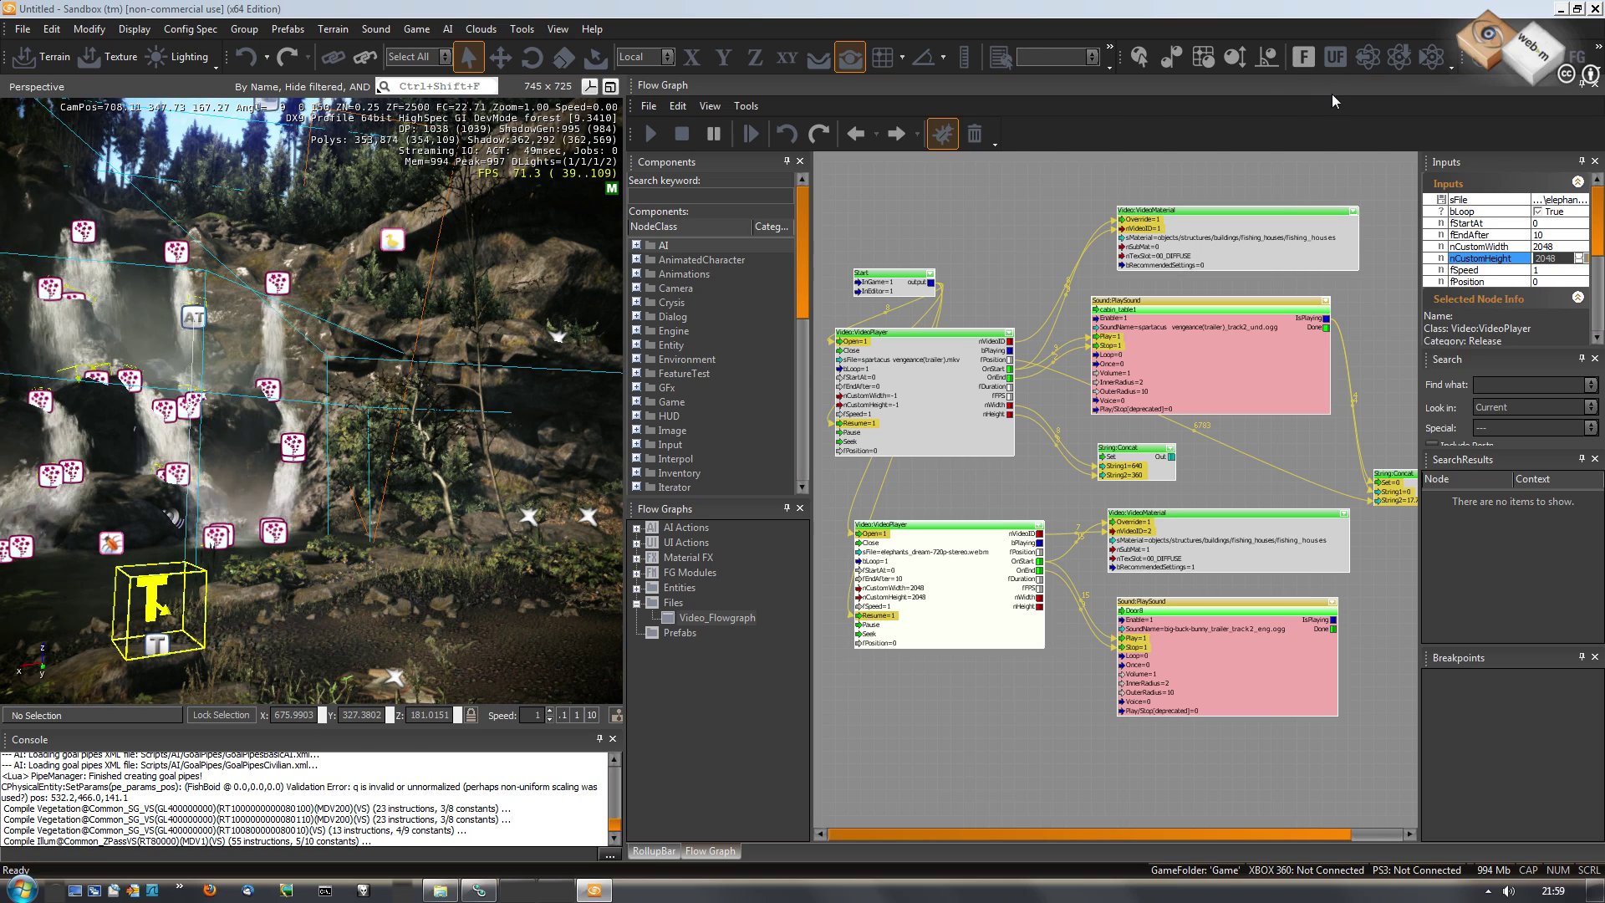
Close the editor without saving the changes to Forest.cry, and close the Bin64 folder window.
{"action": "left_click", "coordinate": [1594, 9]}
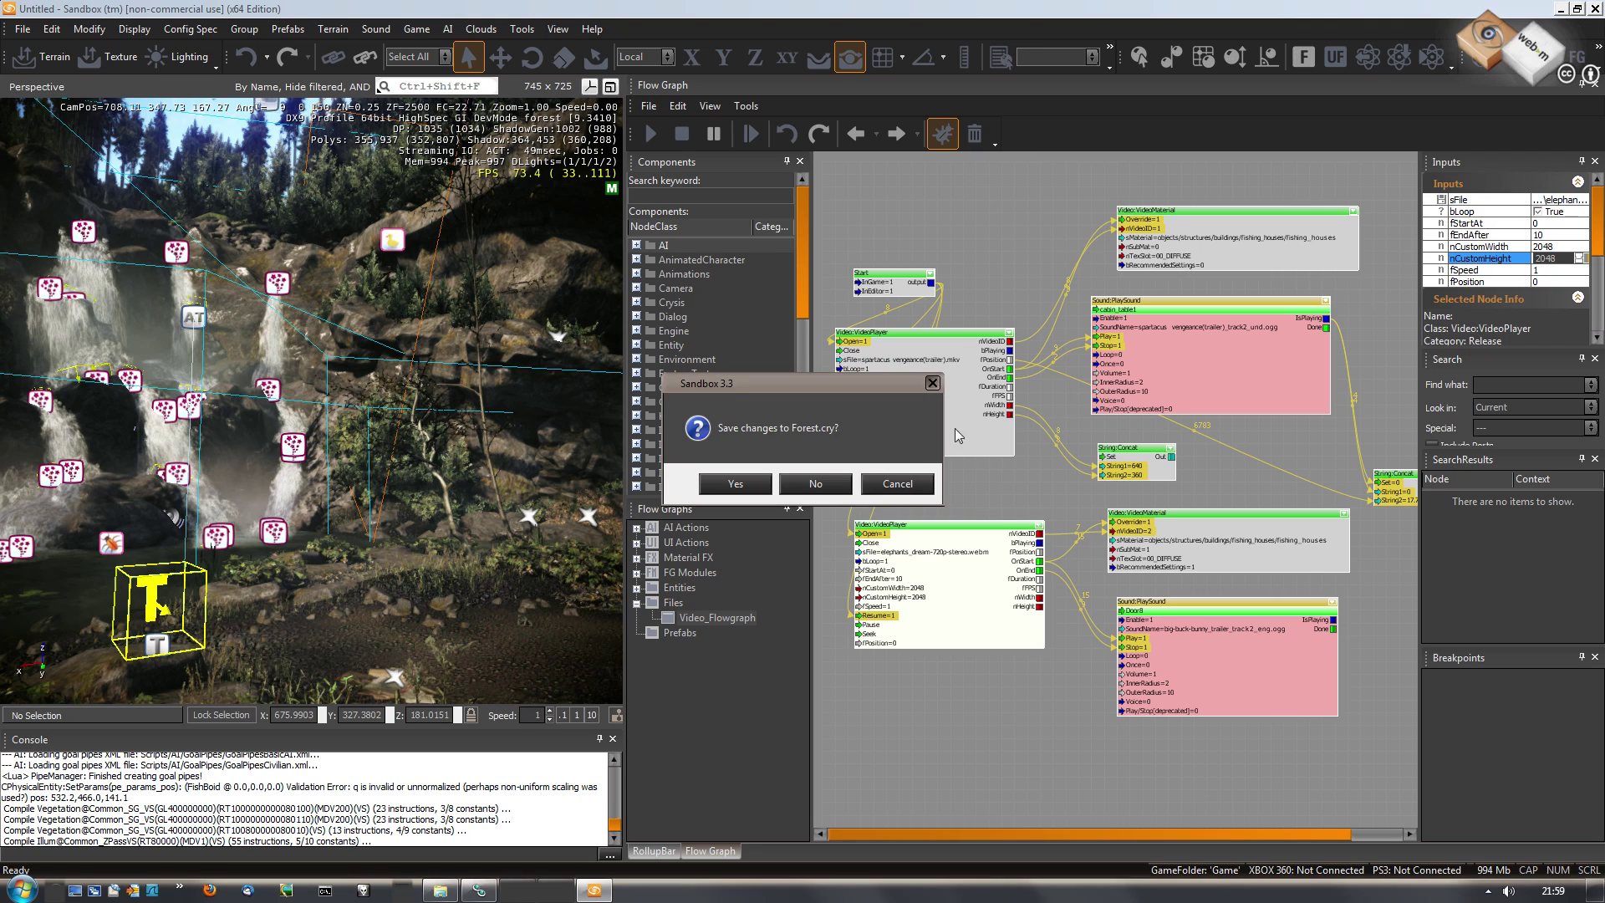
{"action": "left_click", "coordinate": [815, 484]}
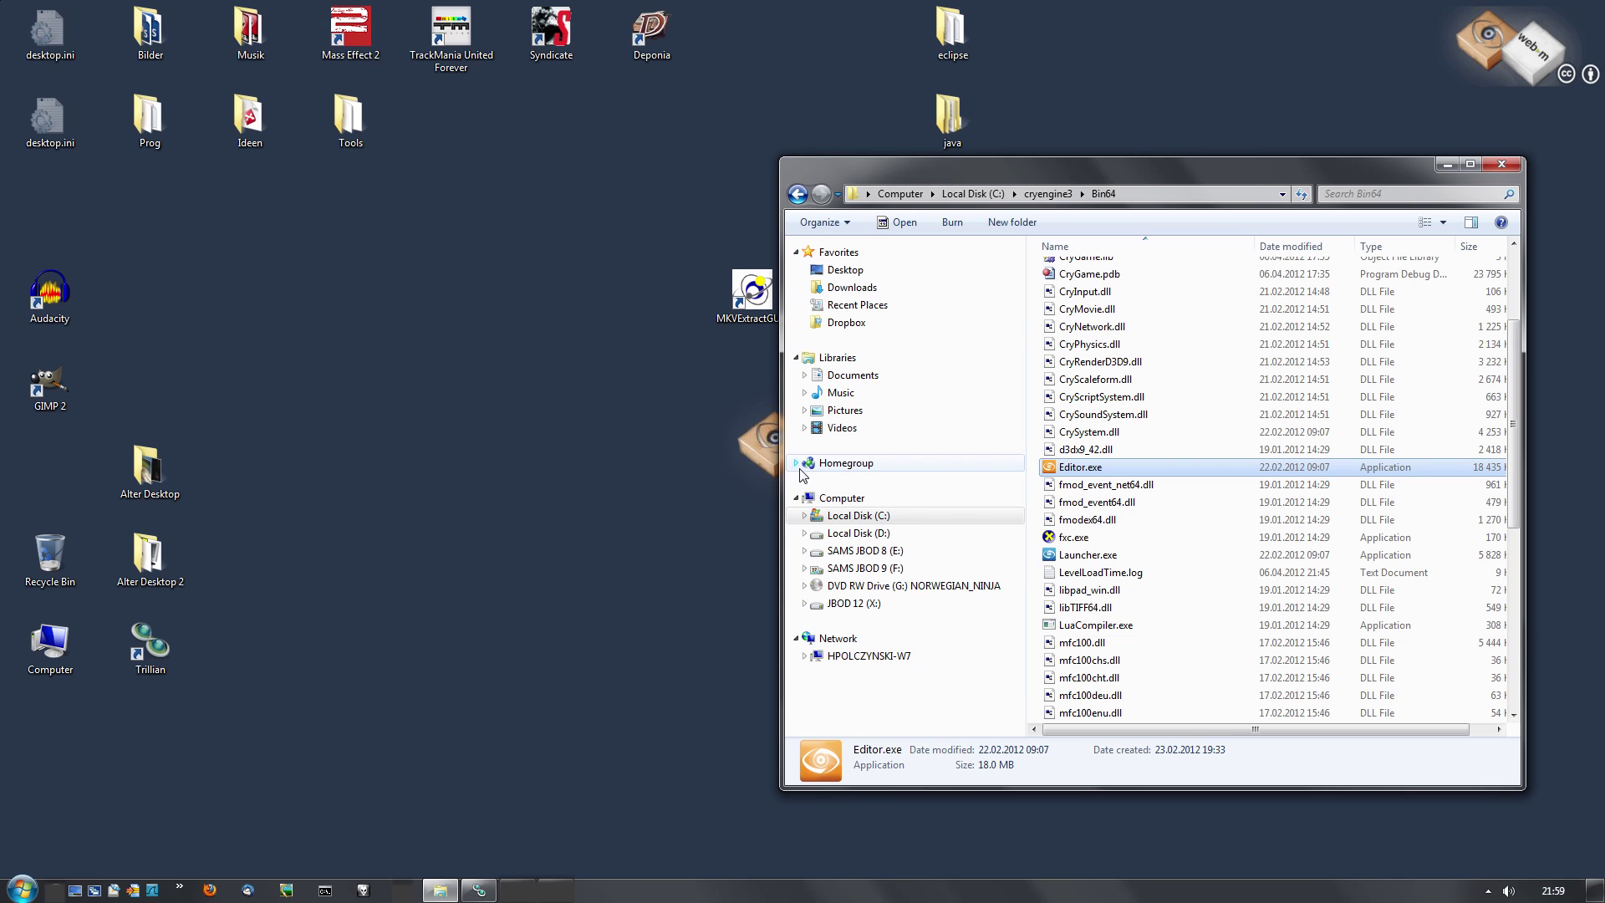
{"action": "left_click", "coordinate": [611, 524]}
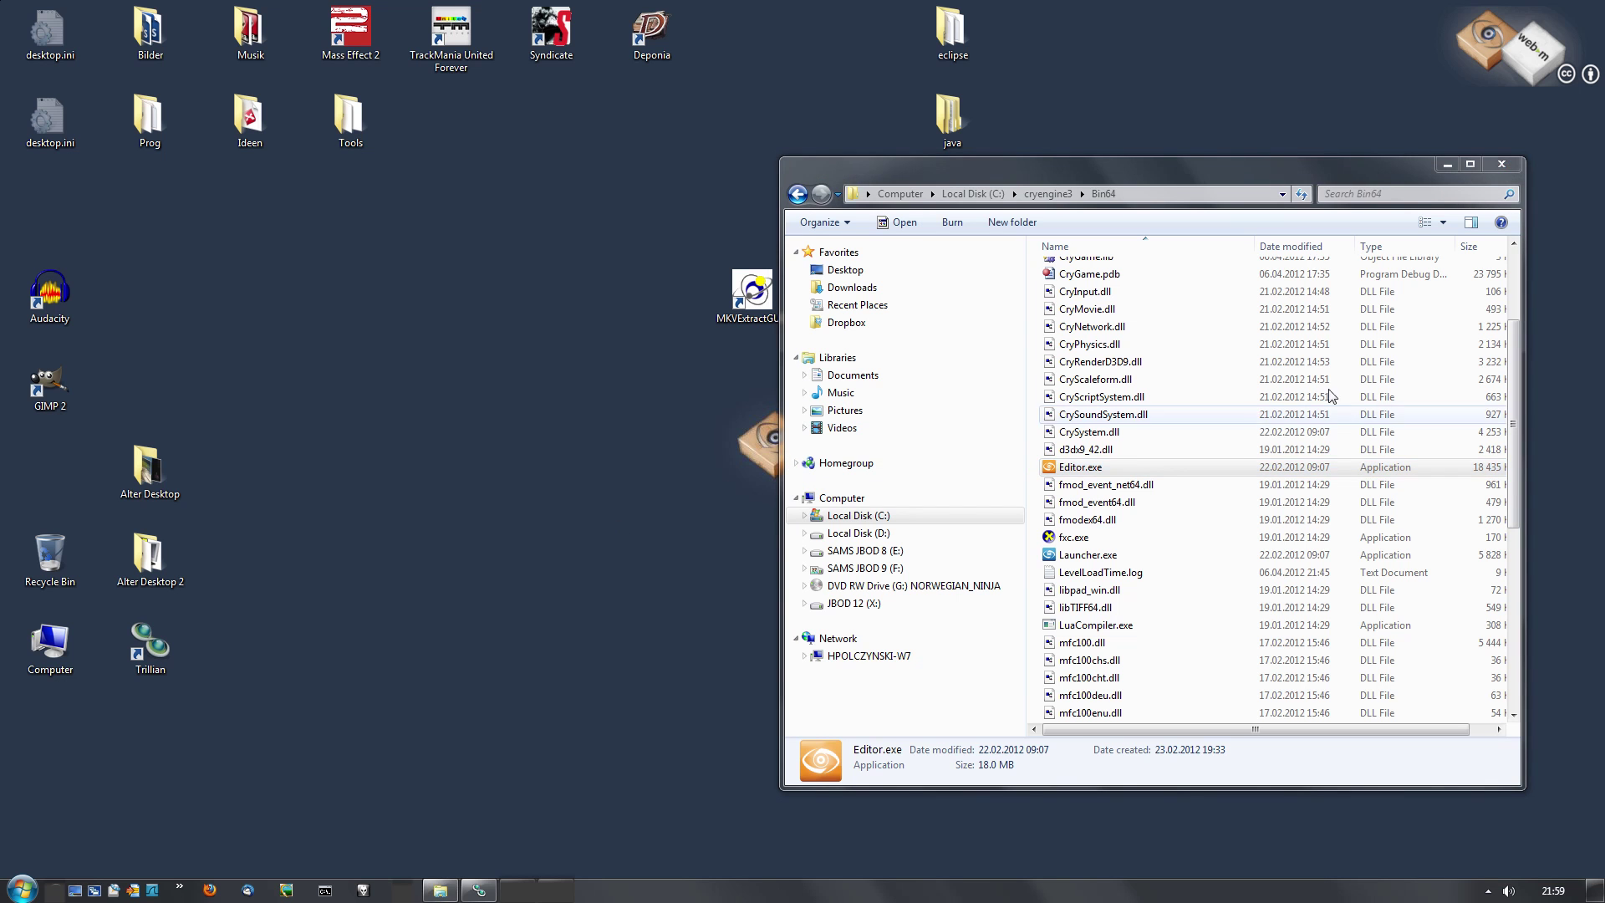
{"action": "left_click", "coordinate": [1502, 164]}
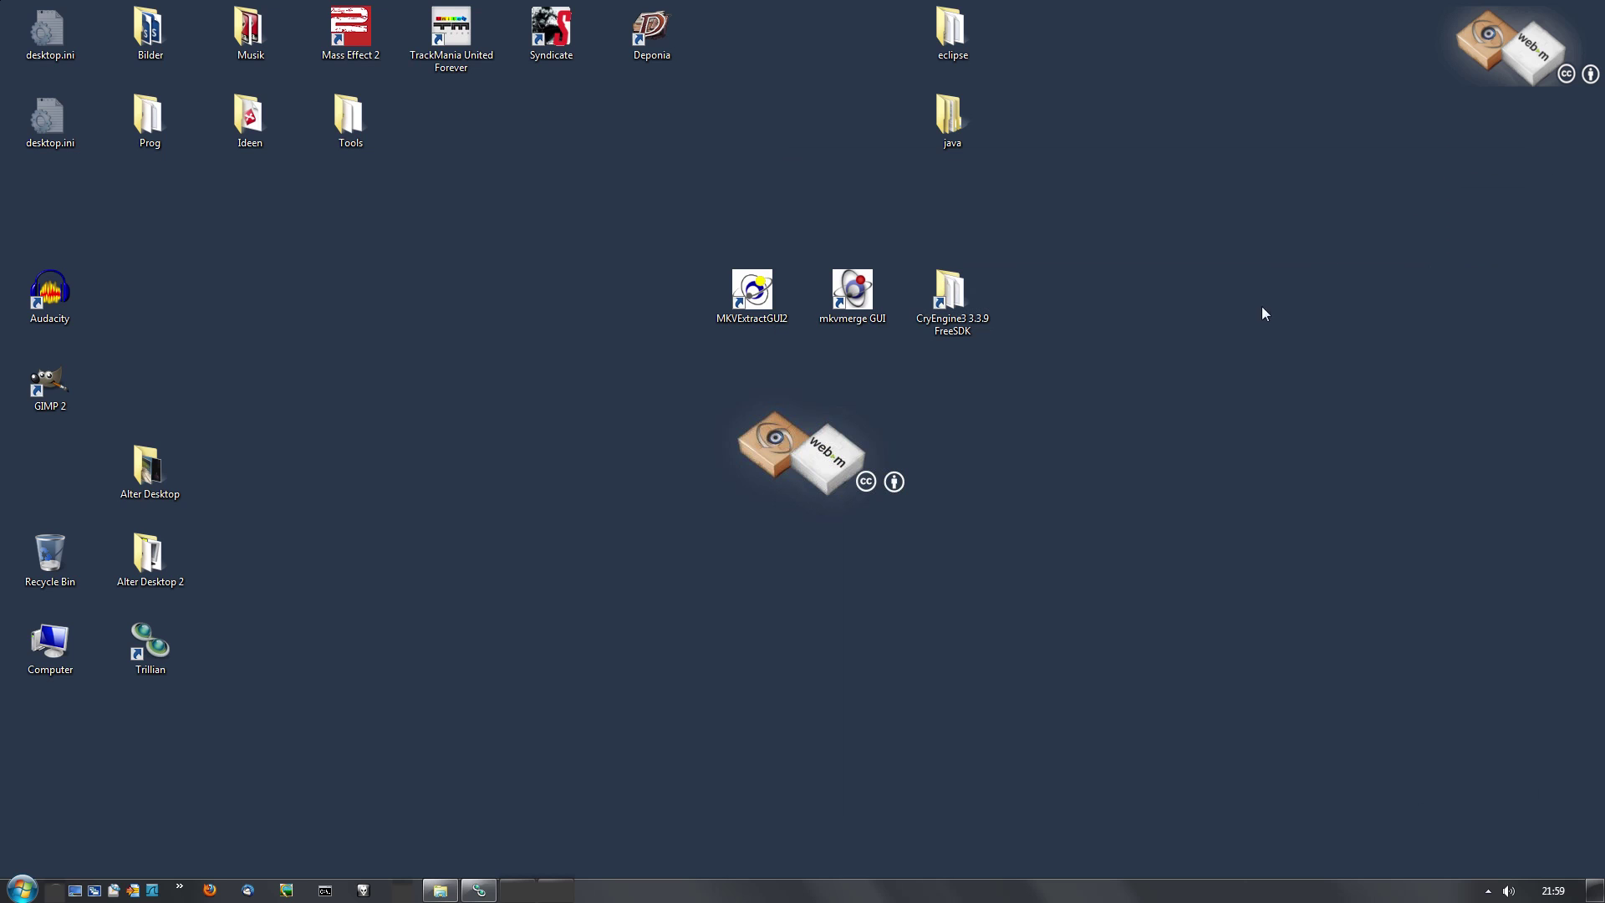